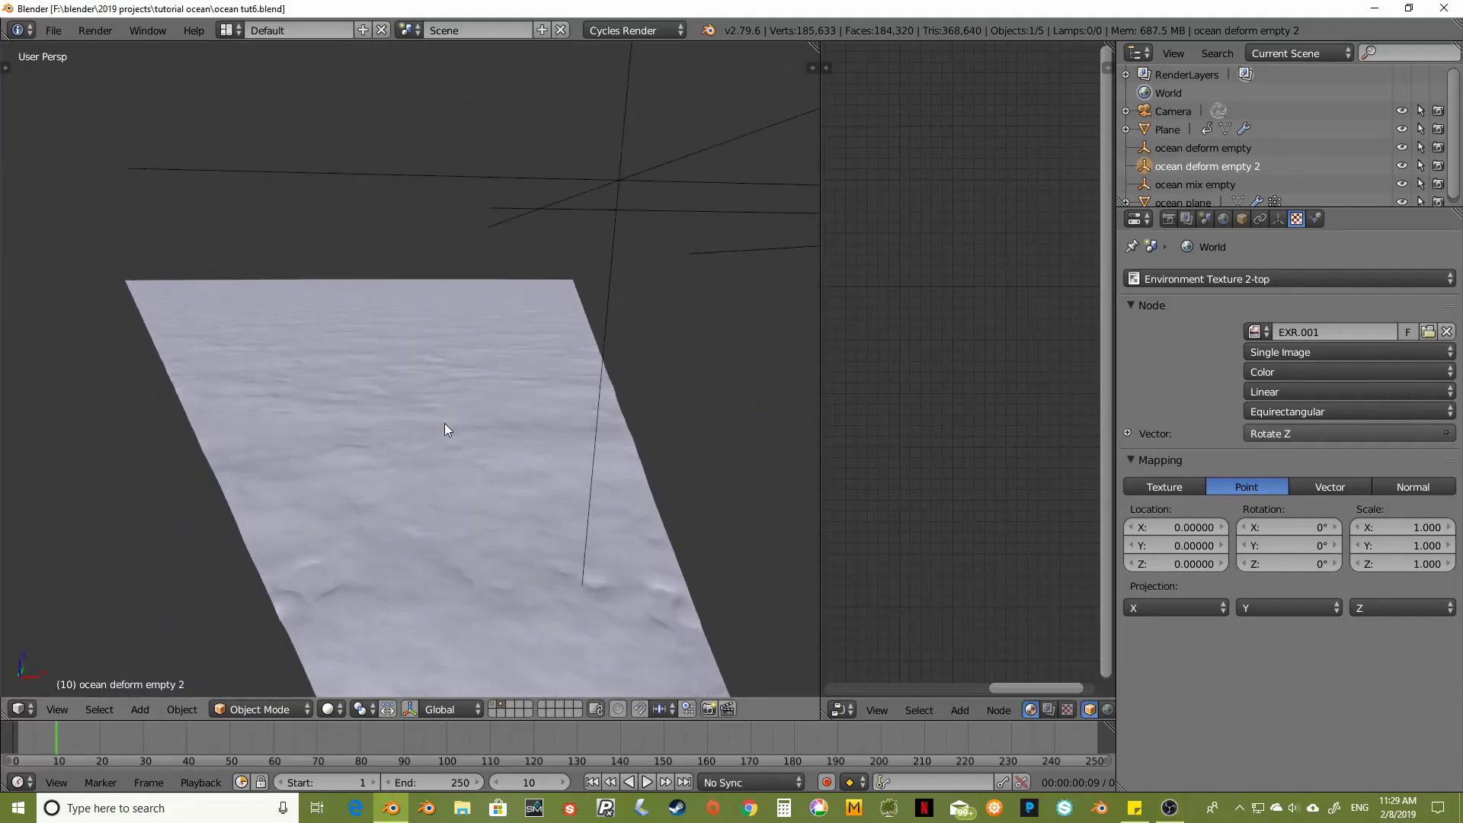
Zoom and orbit the viewport around the wave-textured ocean plane to inspect it
scroll(444, 419, up, 2)
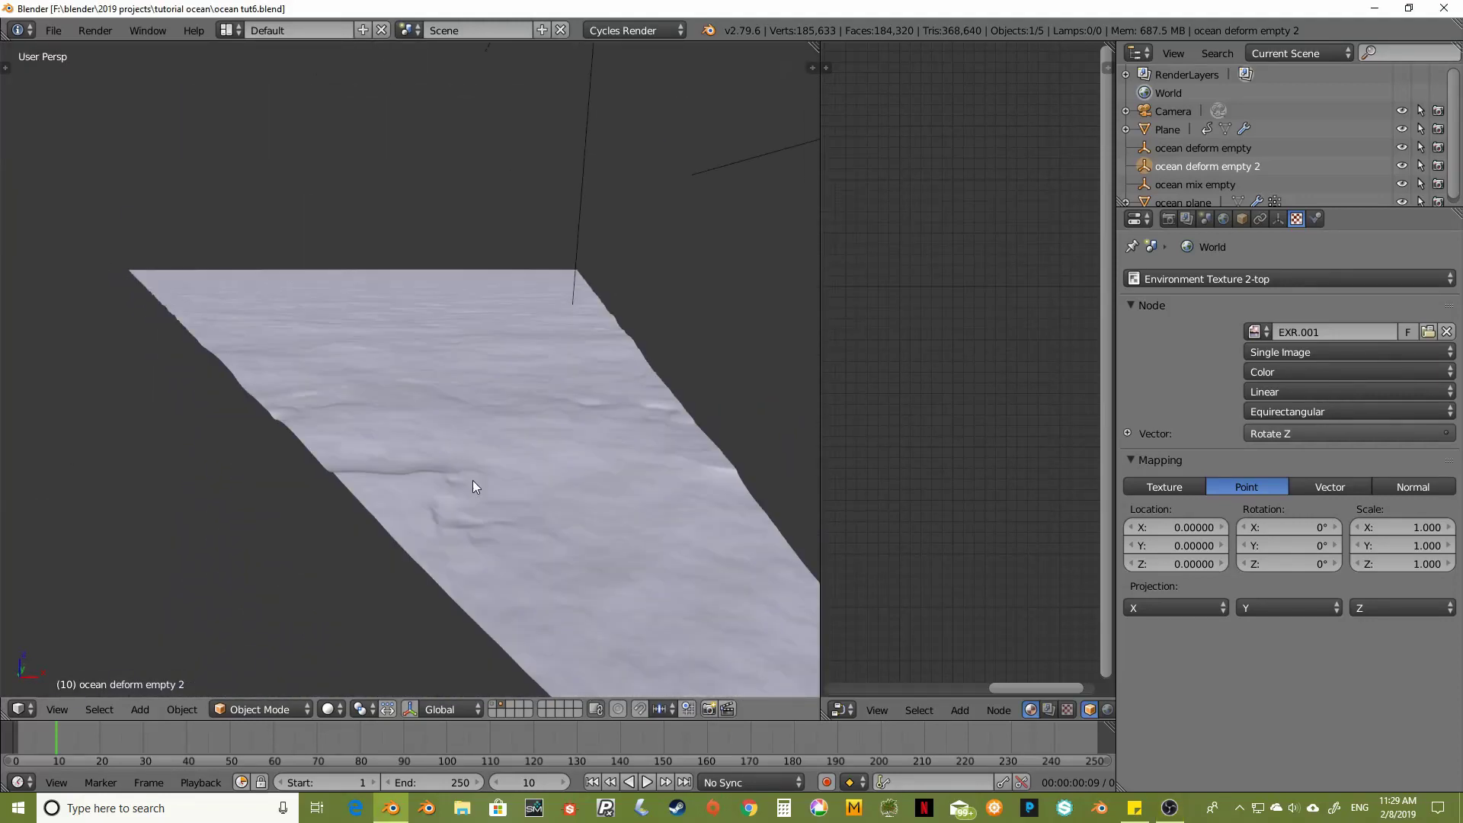
middle_drag(472, 480, 491, 509)
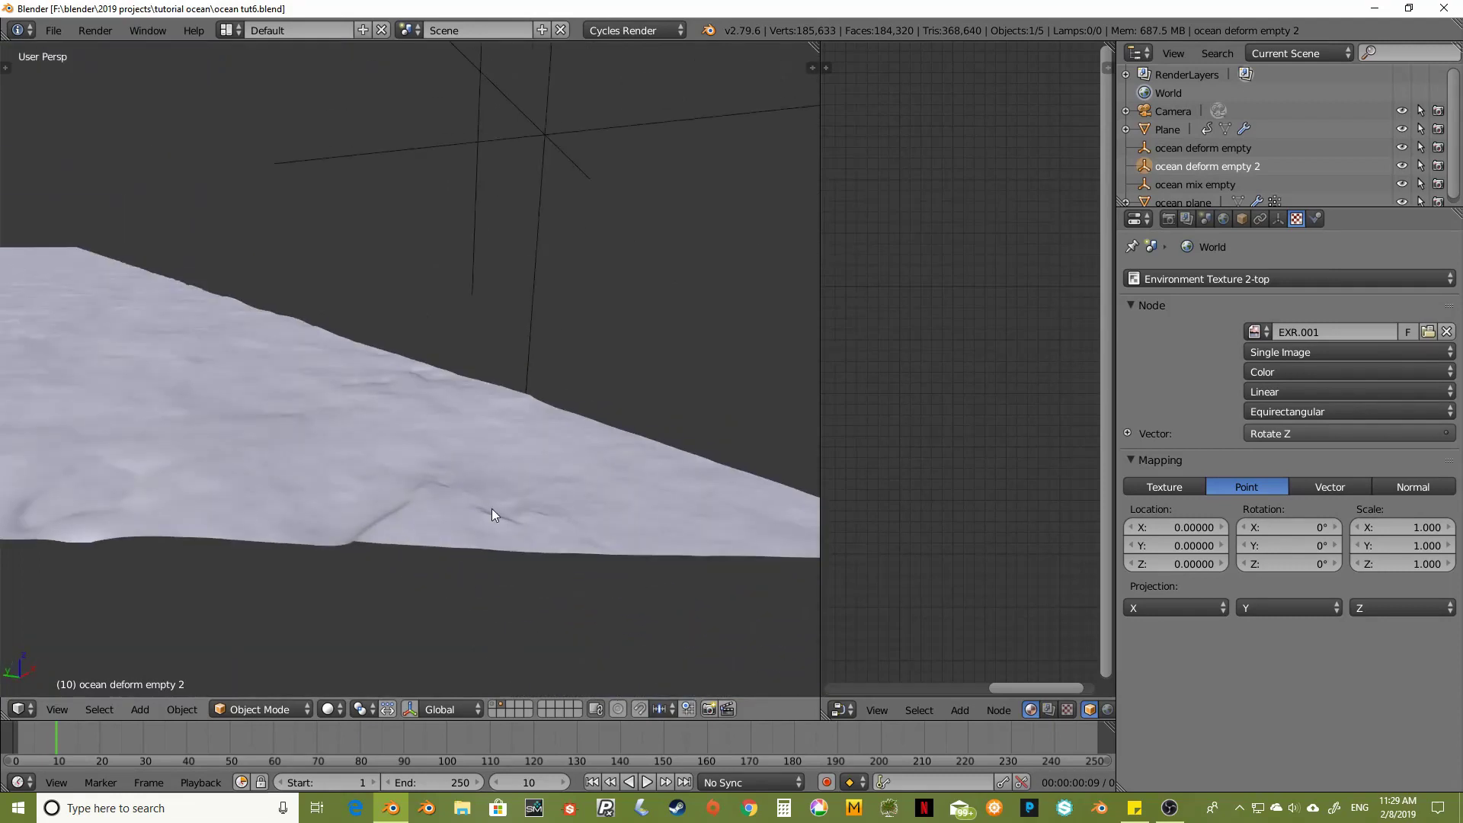
middle_drag(104, 502, 260, 456)
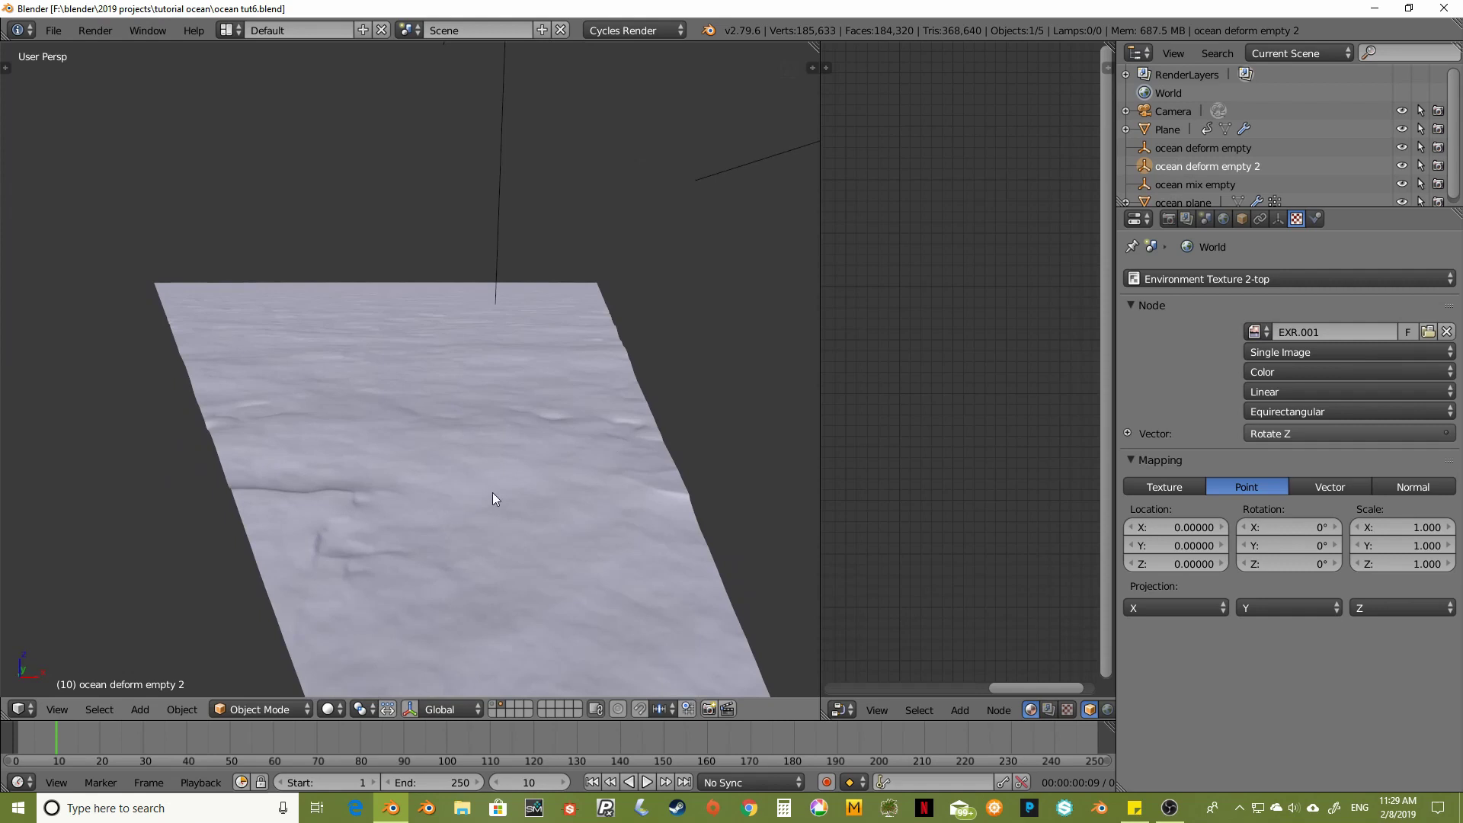
middle_drag(488, 480, 425, 505)
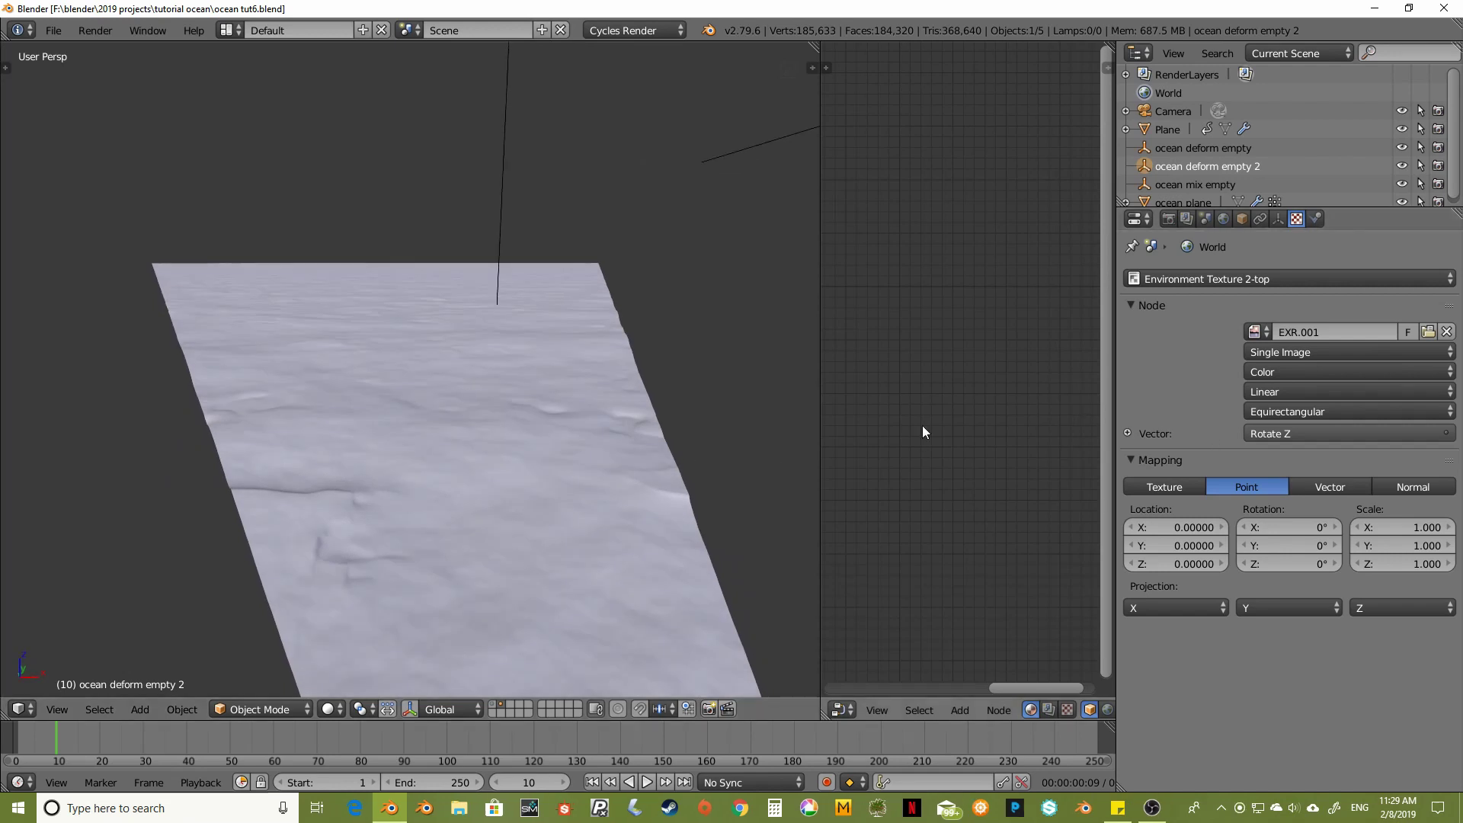
Select the ocean plane and set the first VertexWeightEdit modifier's Default Weight to 0.95
click(568, 494)
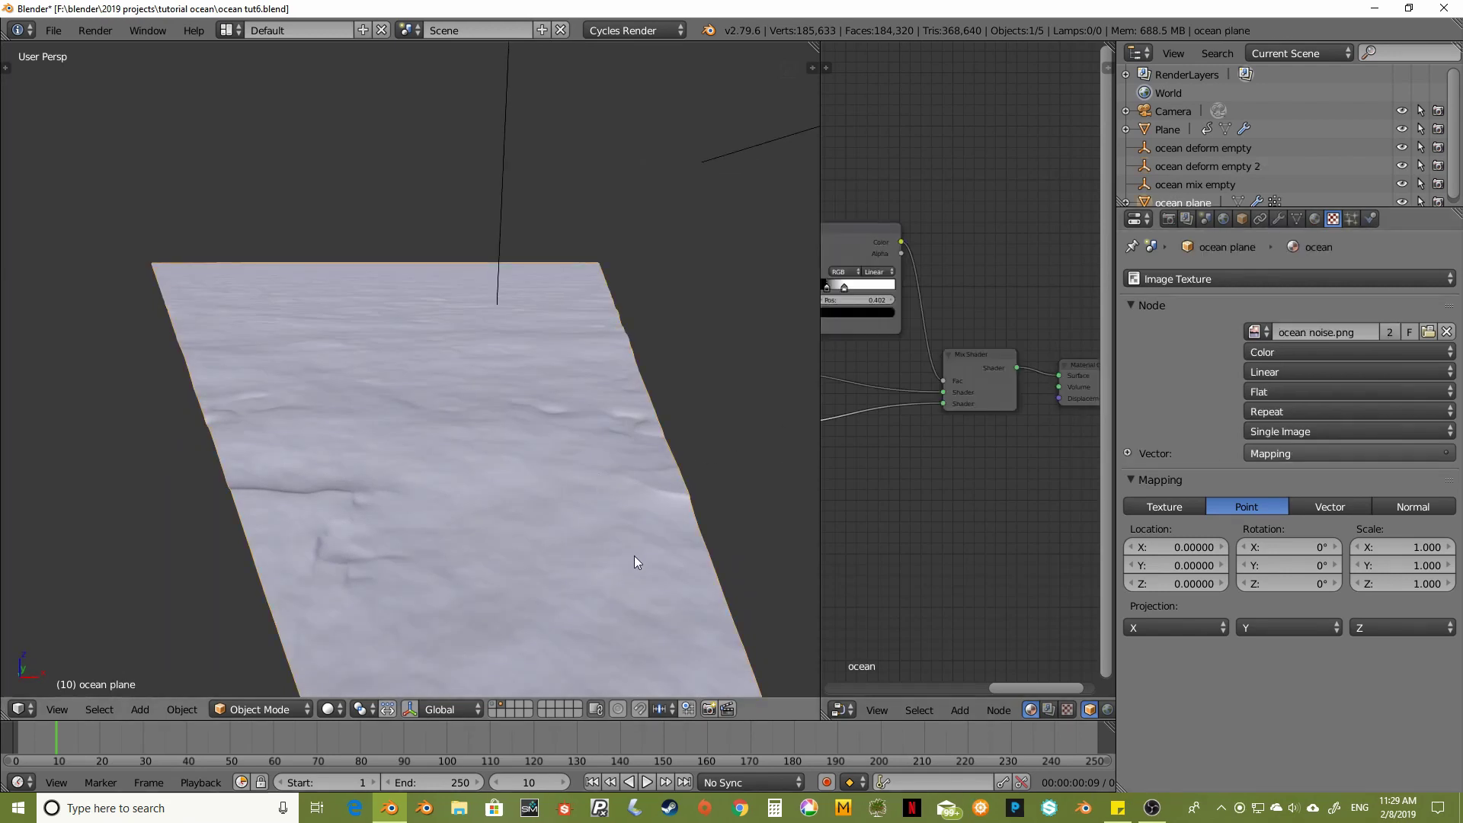
click(1279, 219)
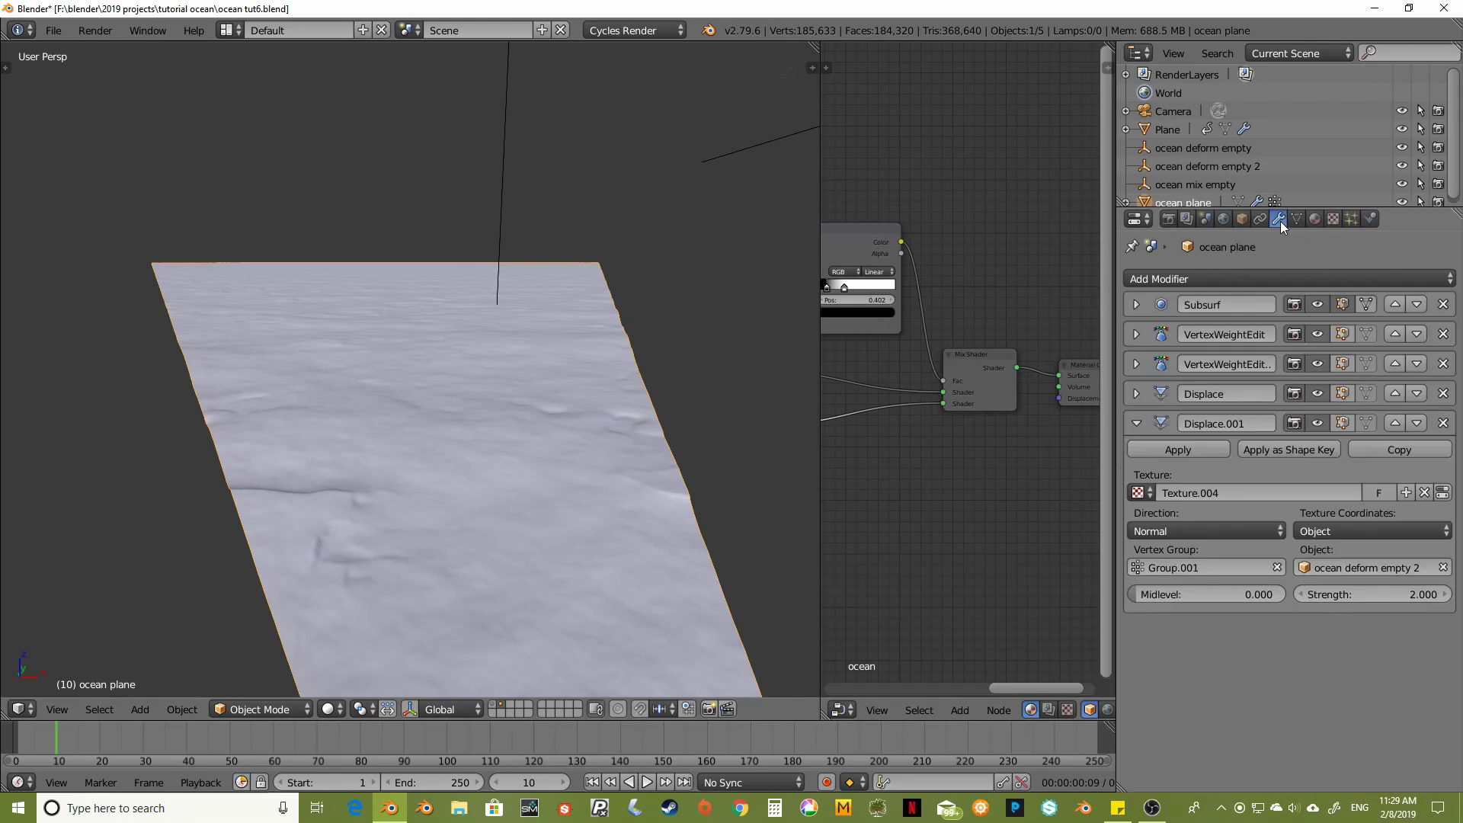
click(1136, 424)
click(1136, 334)
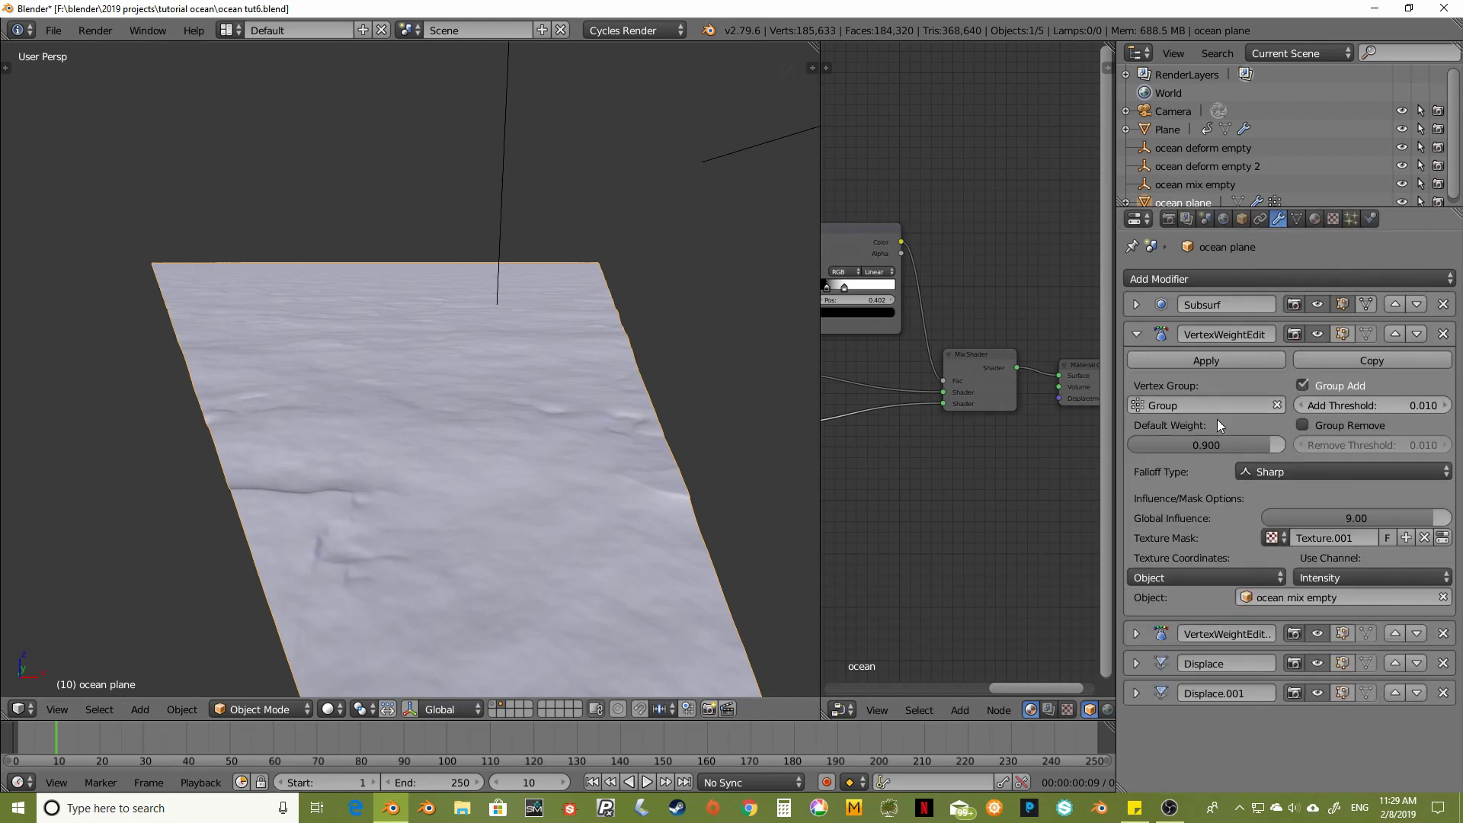
click(1212, 441)
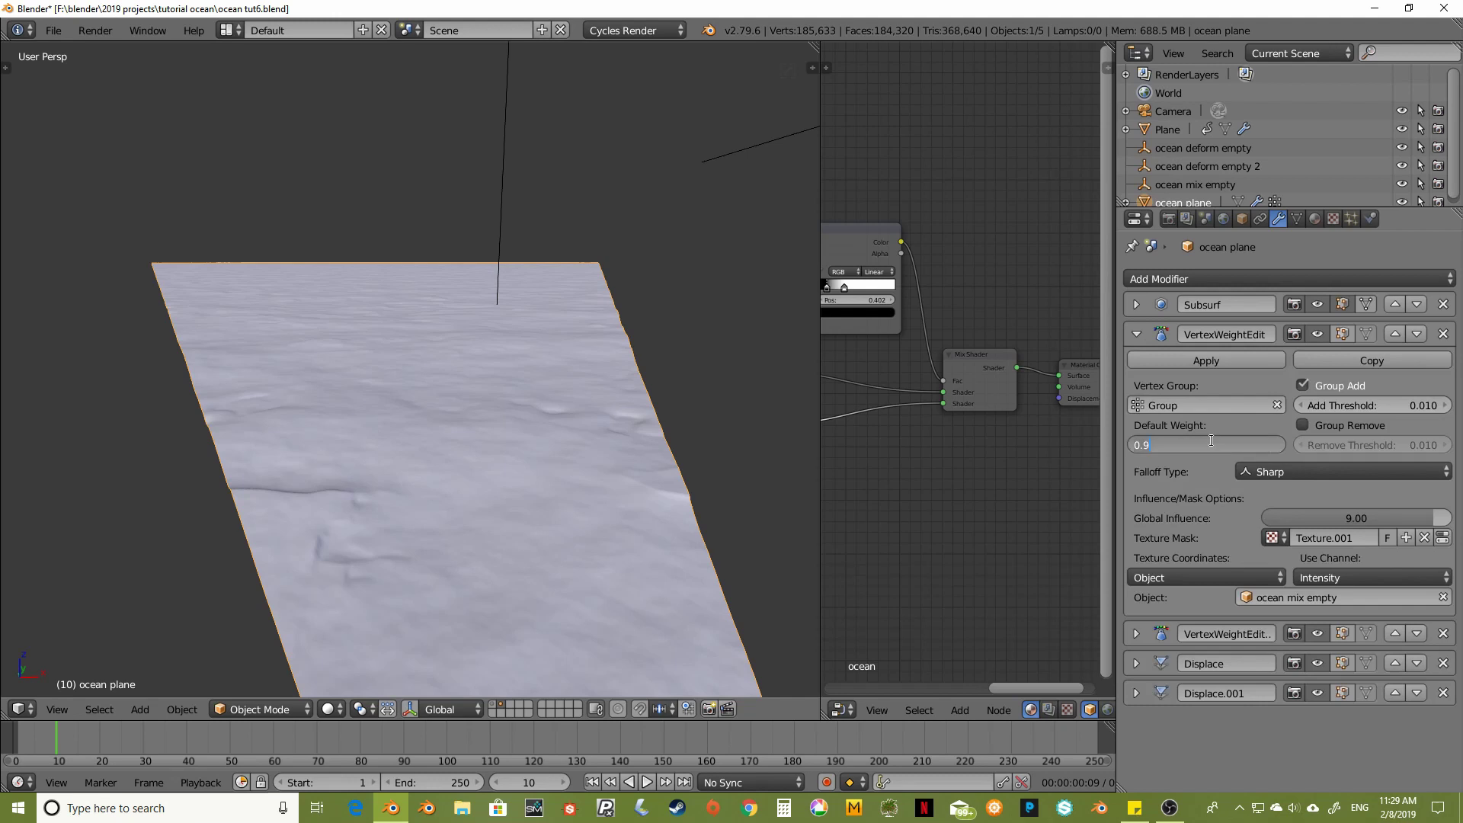
key(BackSpace)
text(.95)
key(Return)
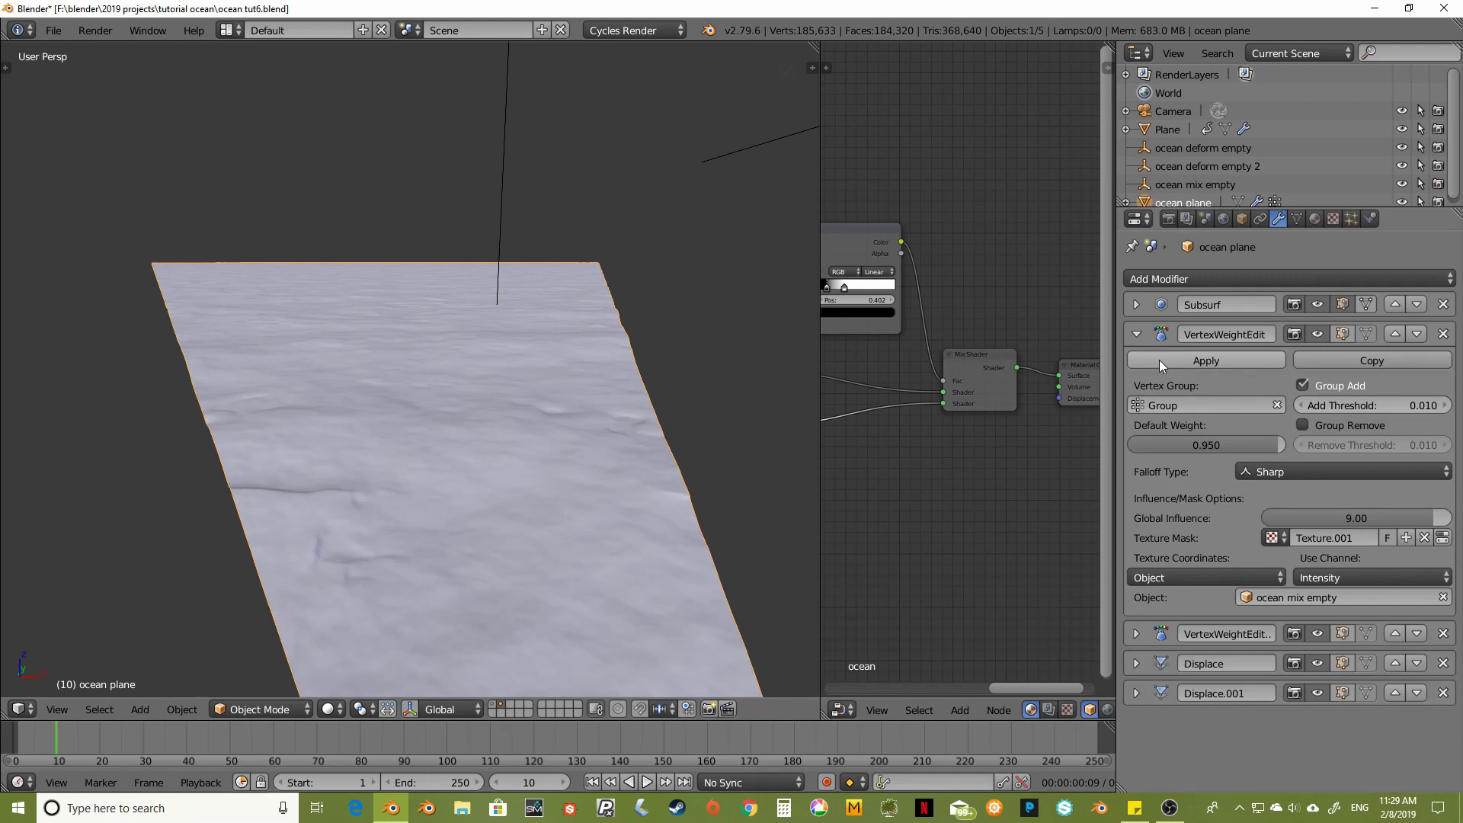
Set the second VertexWeightEdit modifier's Default Weight to 0.95 as well
click(1135, 334)
click(1136, 364)
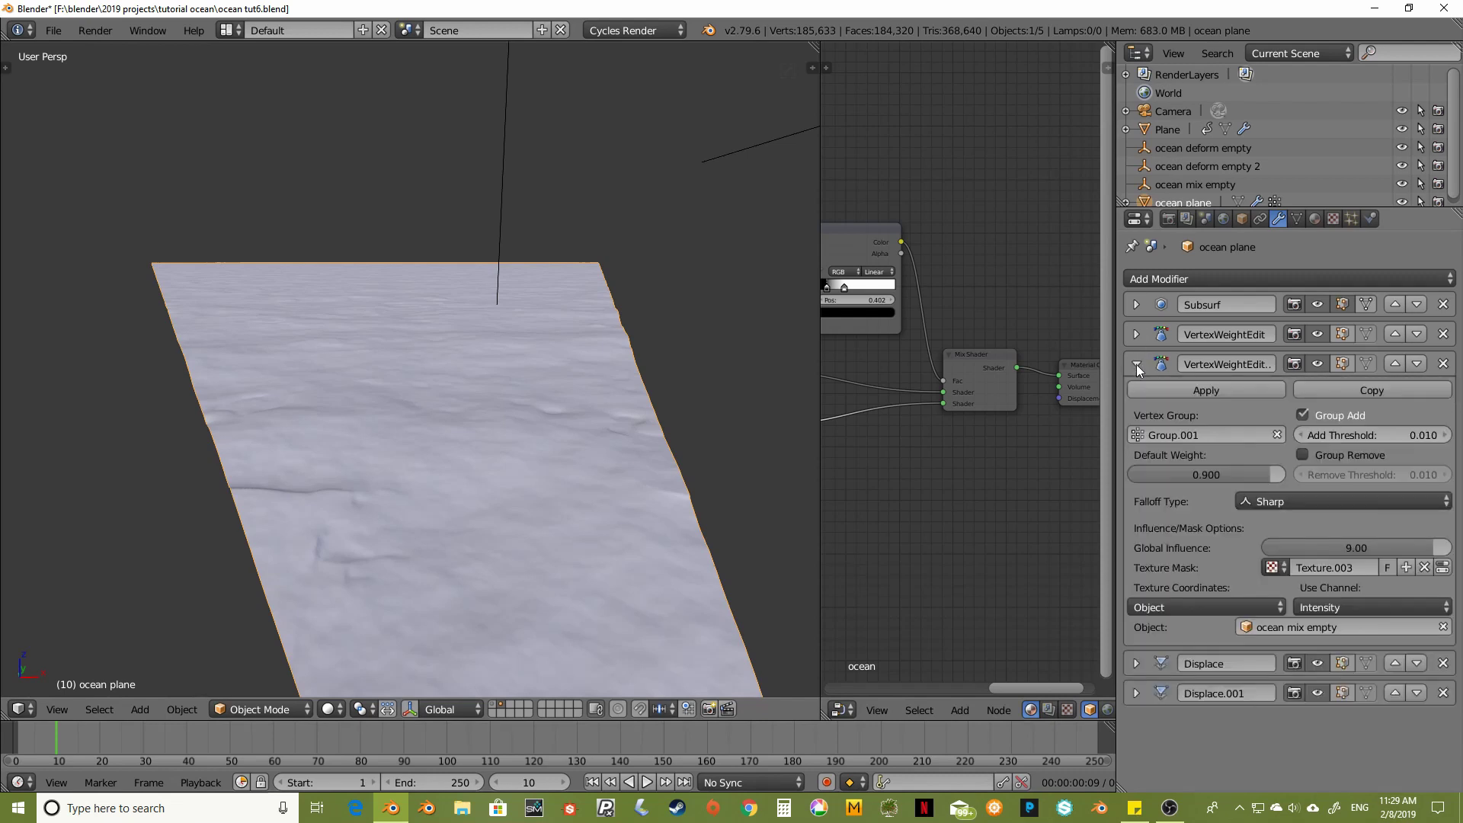
click(1200, 475)
key(BackSpace)
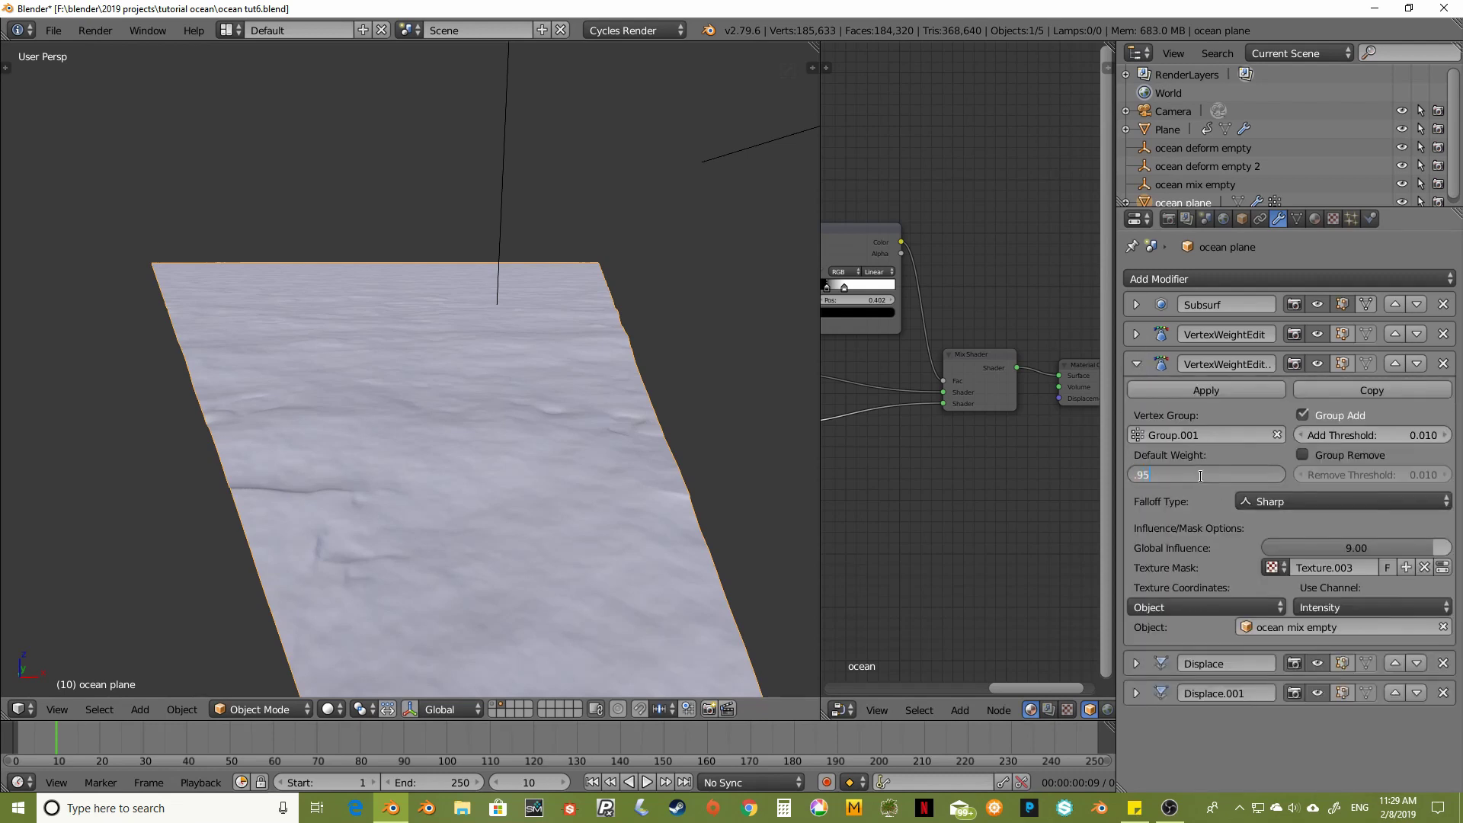
key(Return)
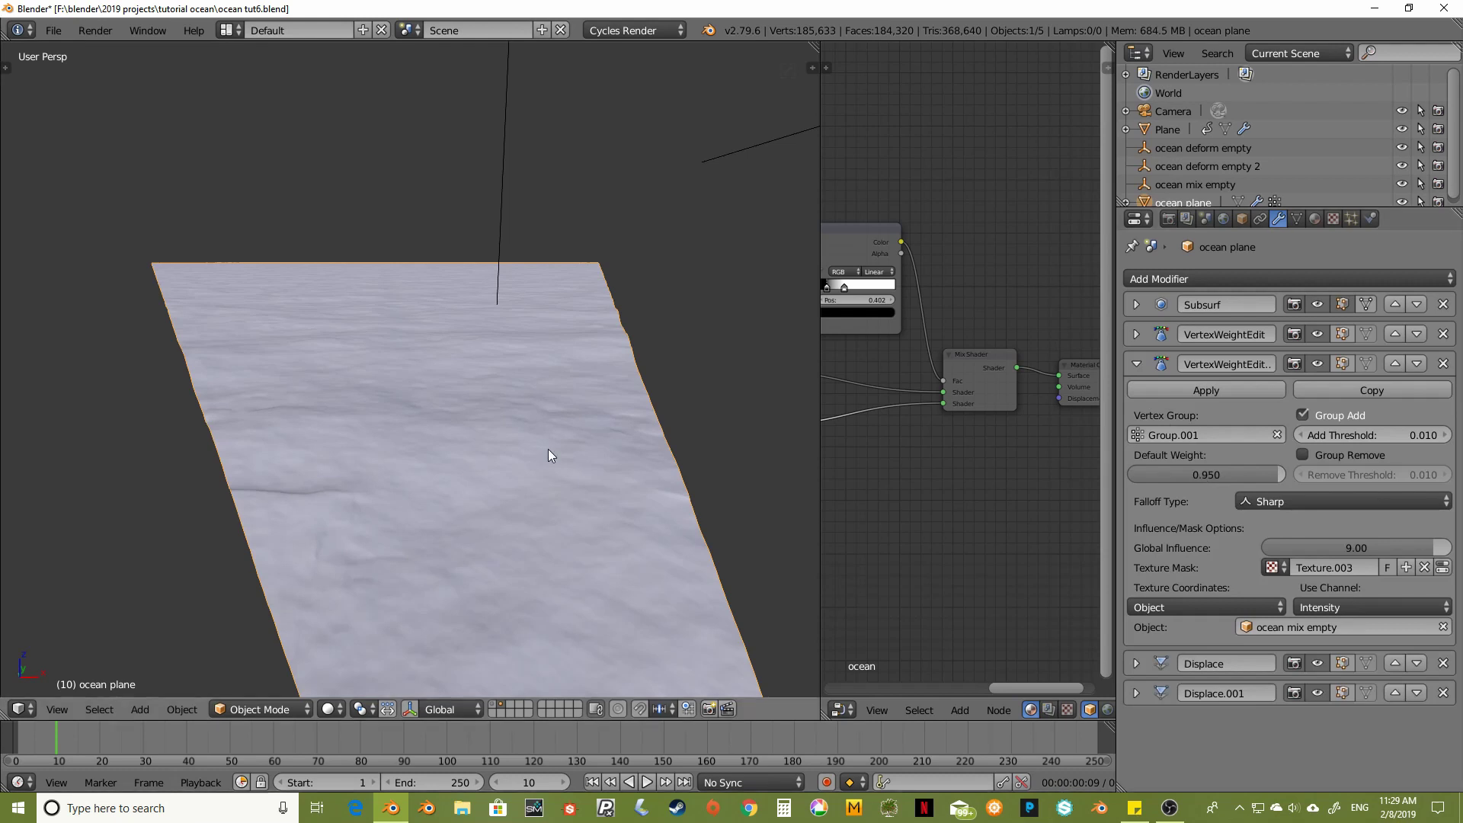
middle_drag(547, 449, 390, 535)
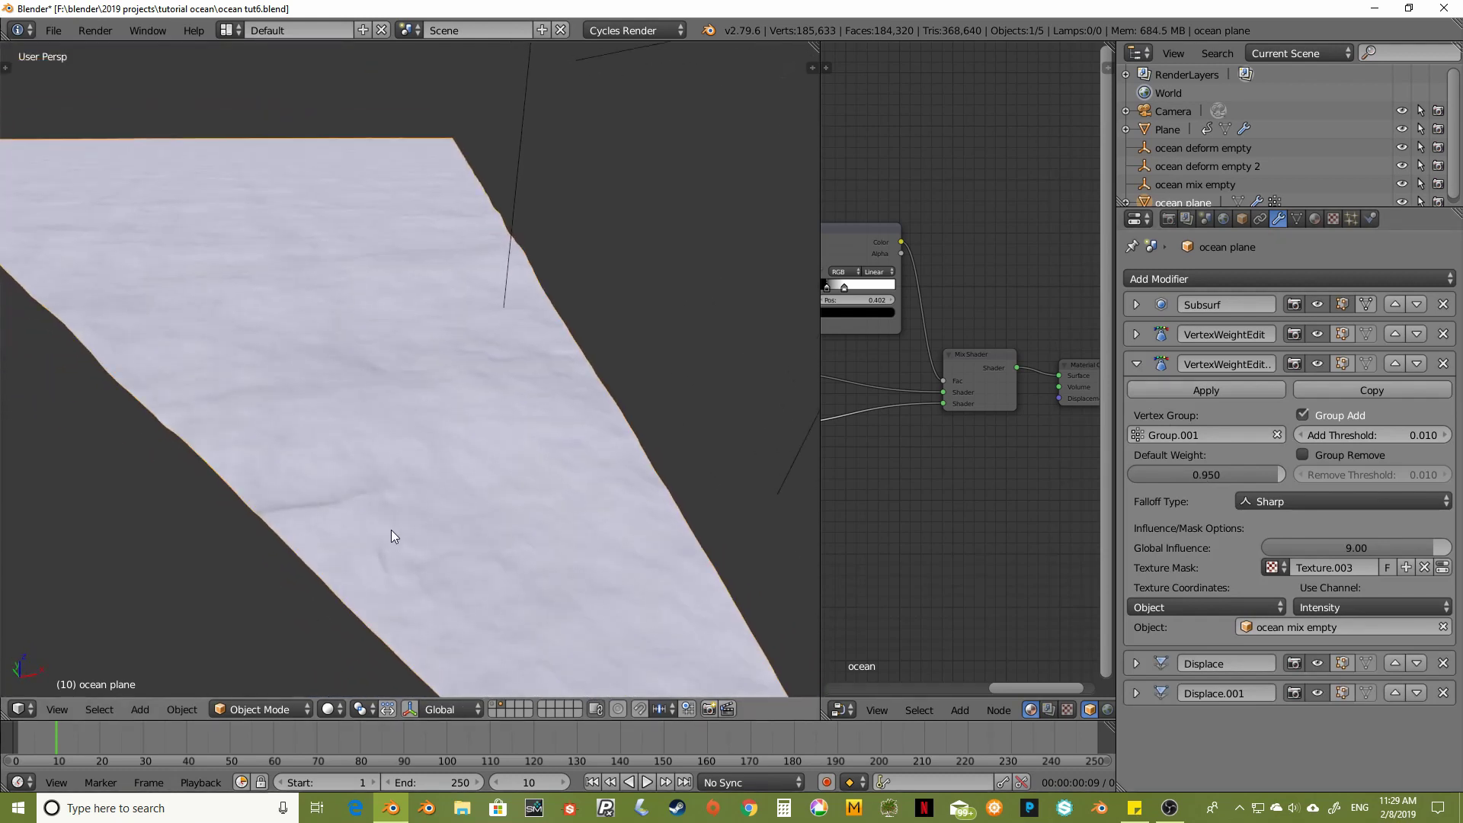
click(256, 709)
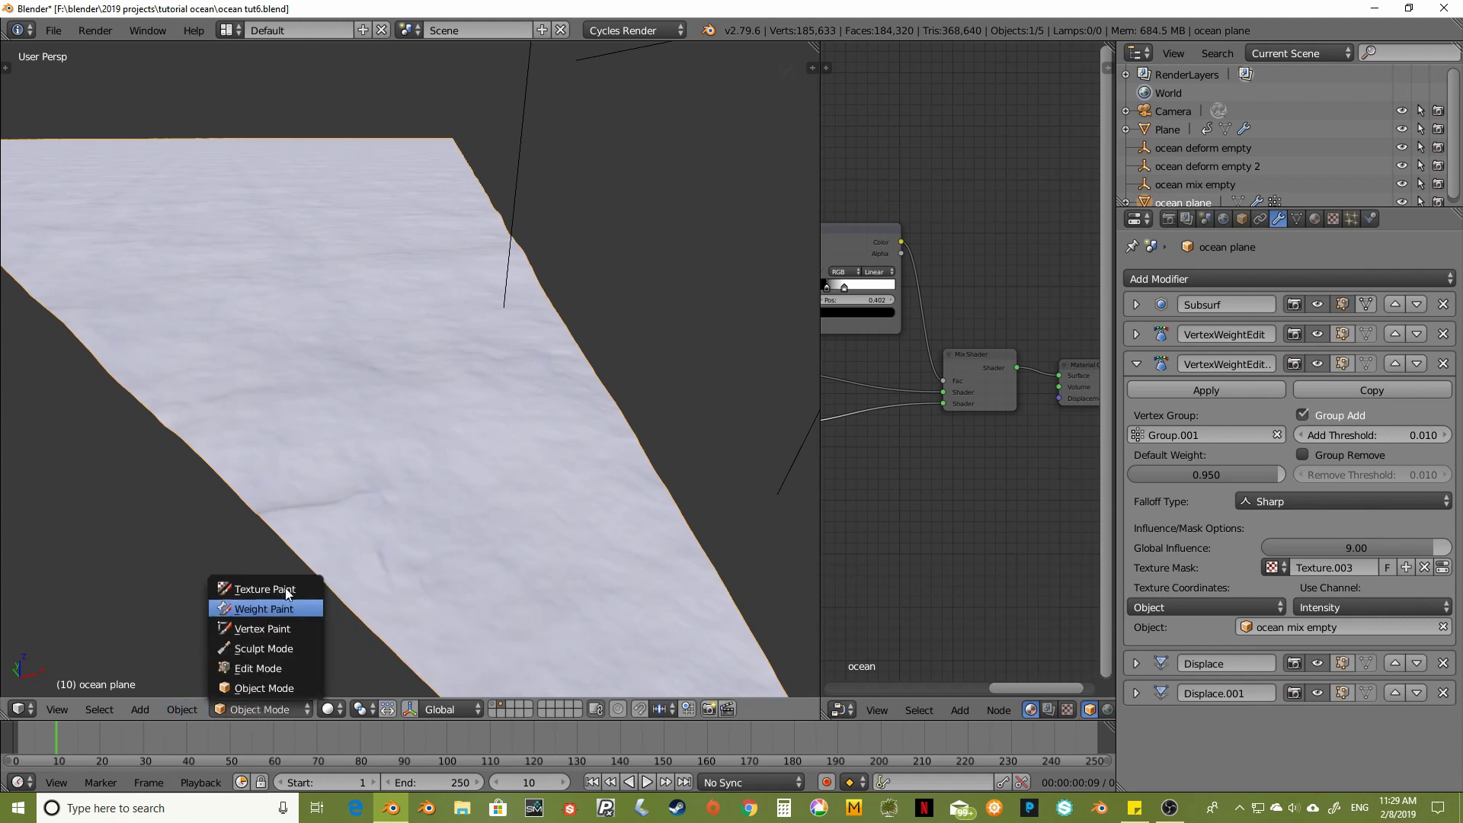
click(264, 609)
mouse_move(290, 259)
middle_down()
mouse_move(295, 402)
mouse_move(262, 321)
mouse_move(291, 271)
mouse_move(401, 244)
mouse_move(399, 376)
mouse_move(270, 342)
mouse_move(322, 368)
middle_up()
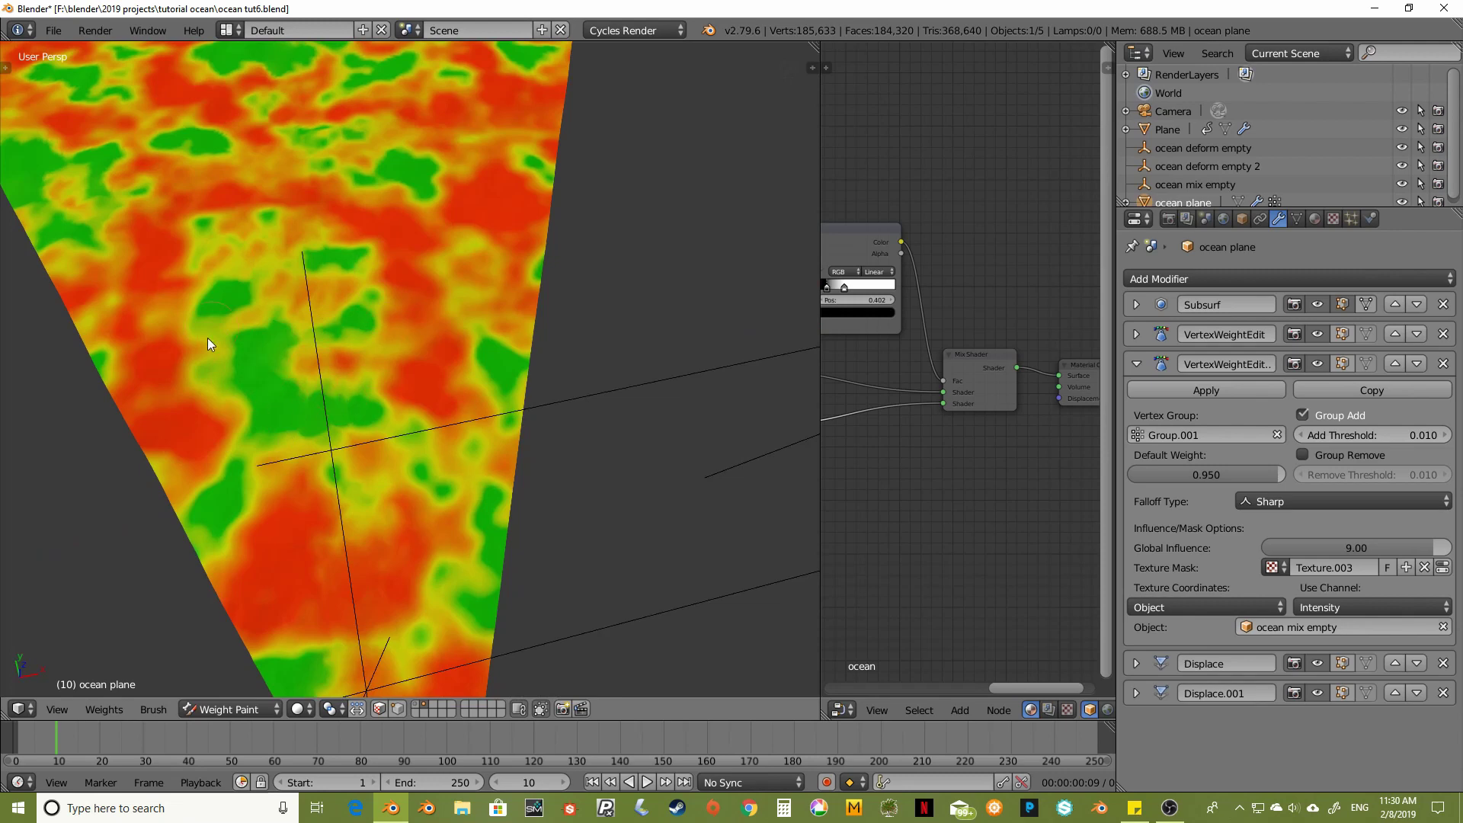
mouse_move(290, 398)
middle_down()
mouse_move(330, 356)
mouse_move(367, 231)
middle_up()
middle_drag(289, 326, 308, 295)
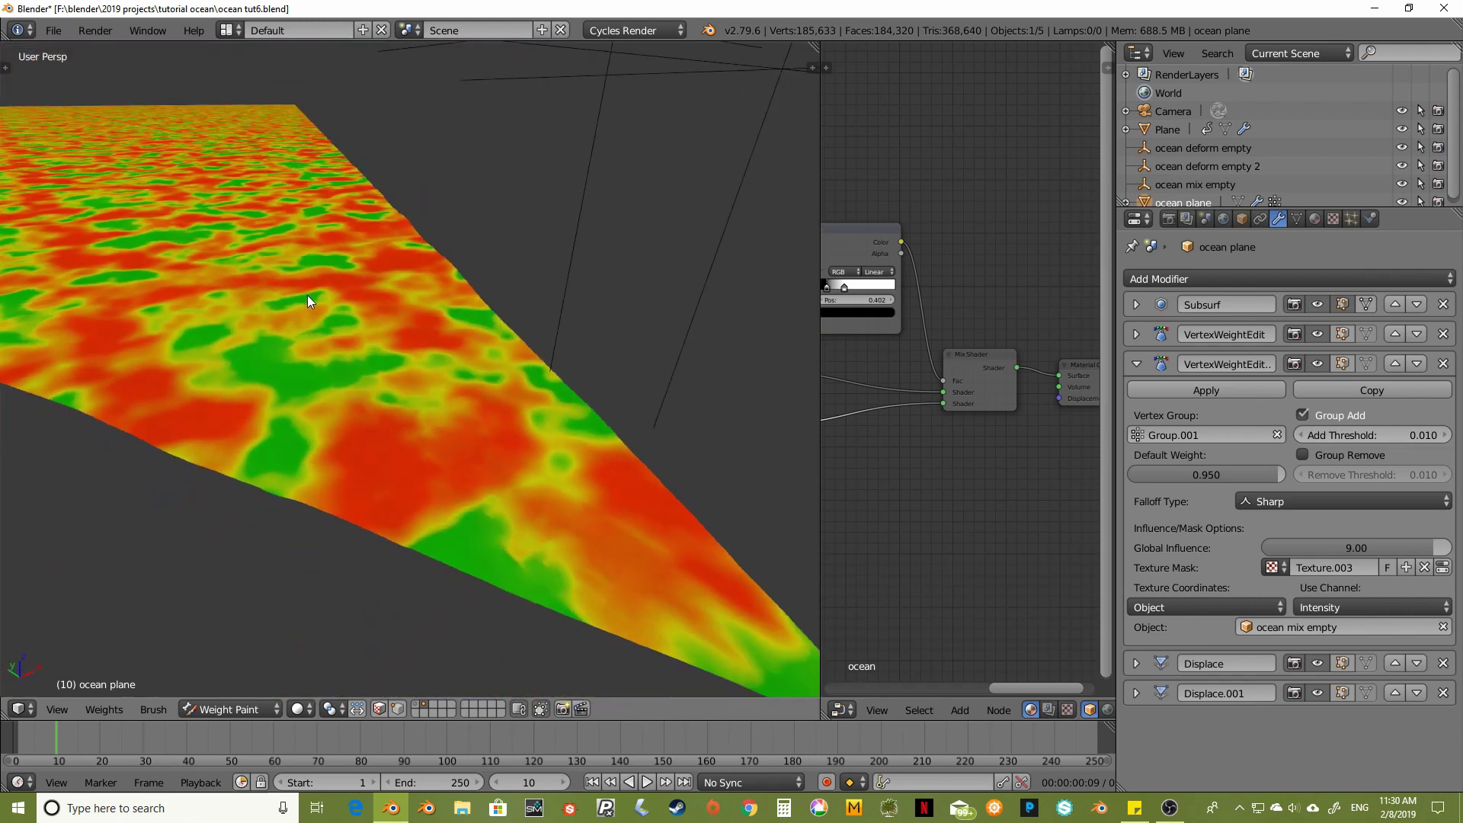
click(228, 707)
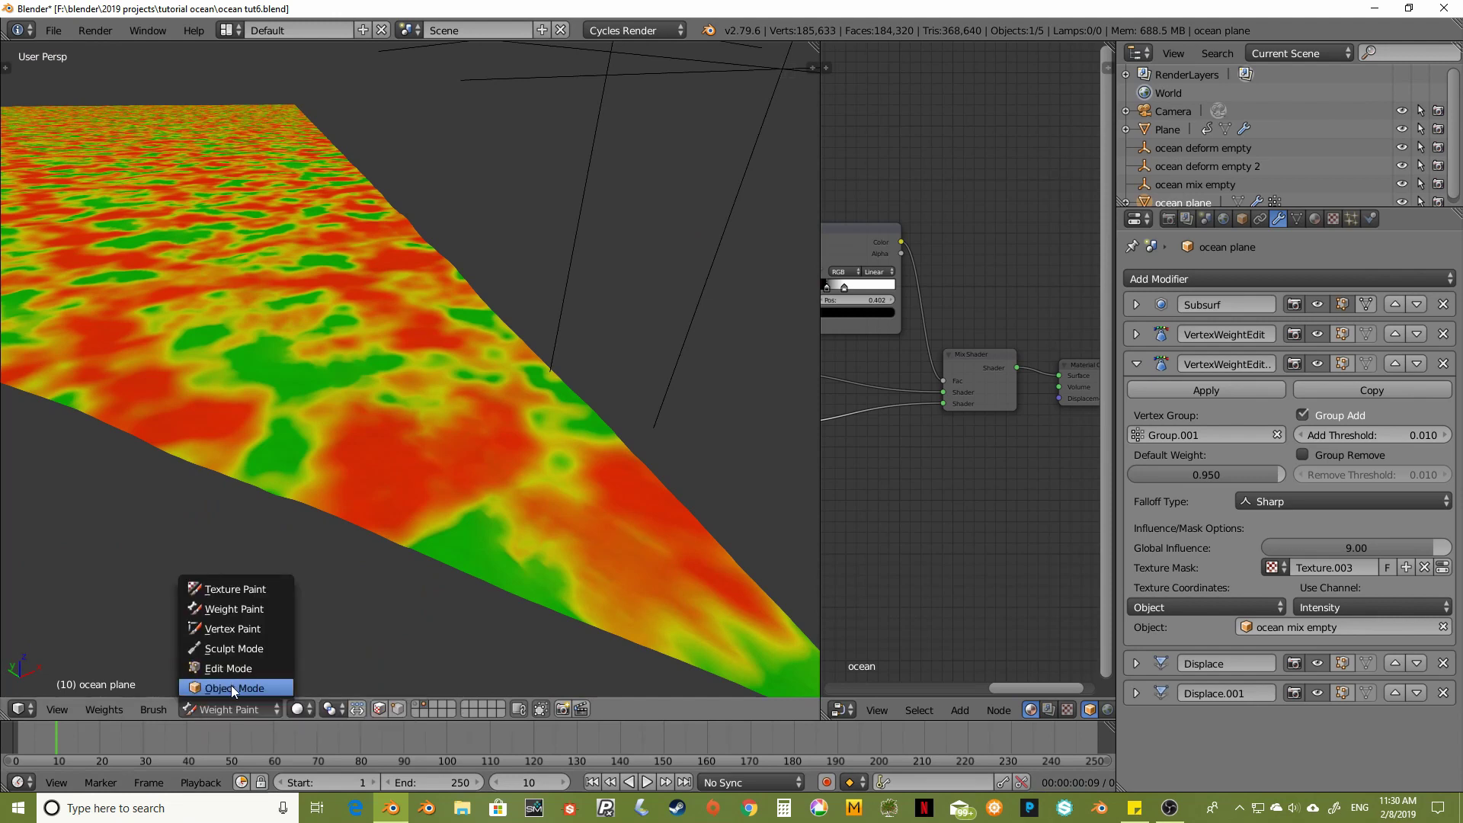
click(231, 684)
middle_drag(396, 372, 336, 300)
key(KP_0)
scroll(384, 352, down, 1)
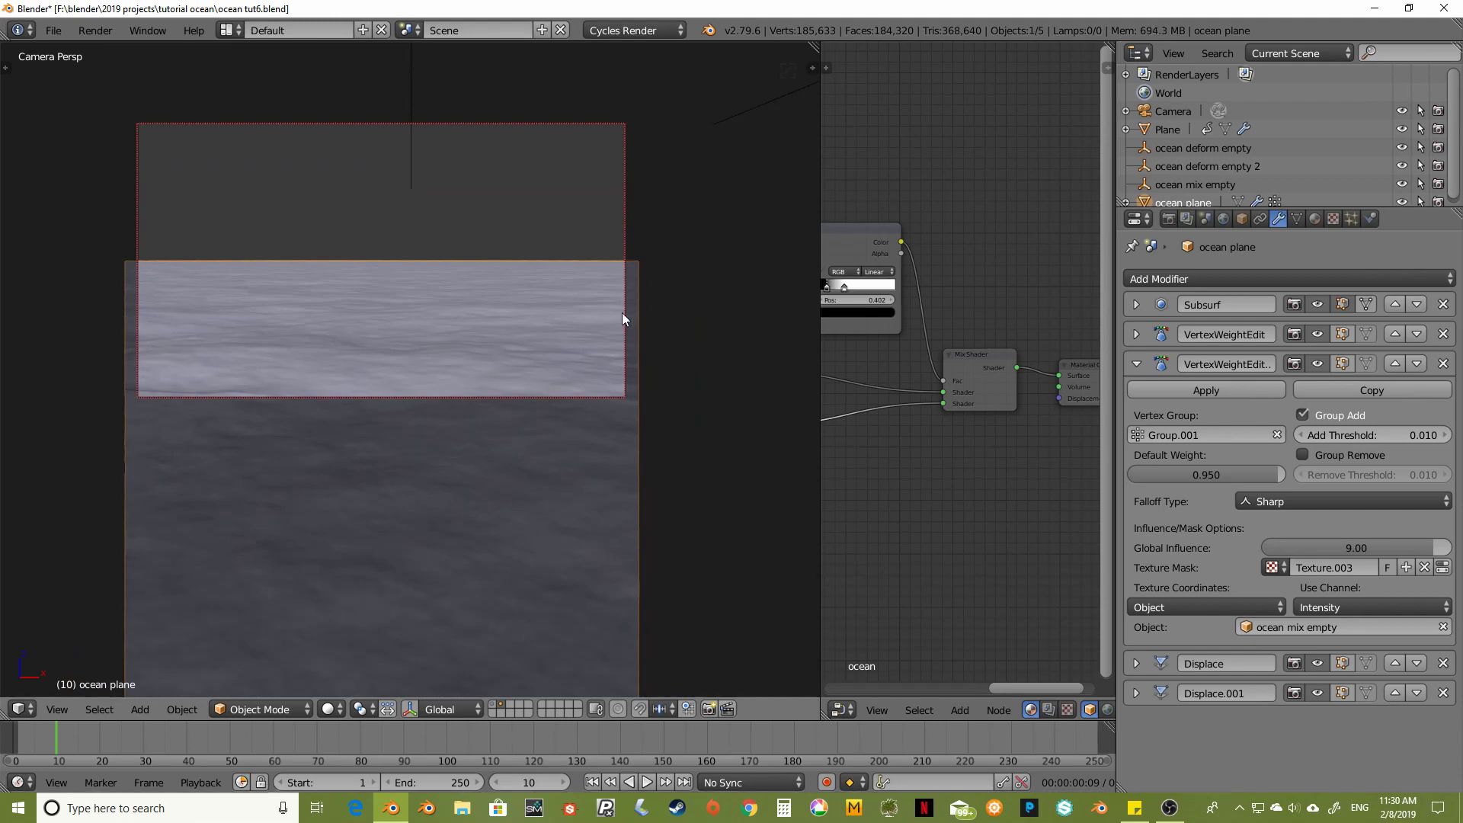
middle_drag(627, 317, 604, 340)
key(KP_8)
middle_drag(564, 402, 553, 401)
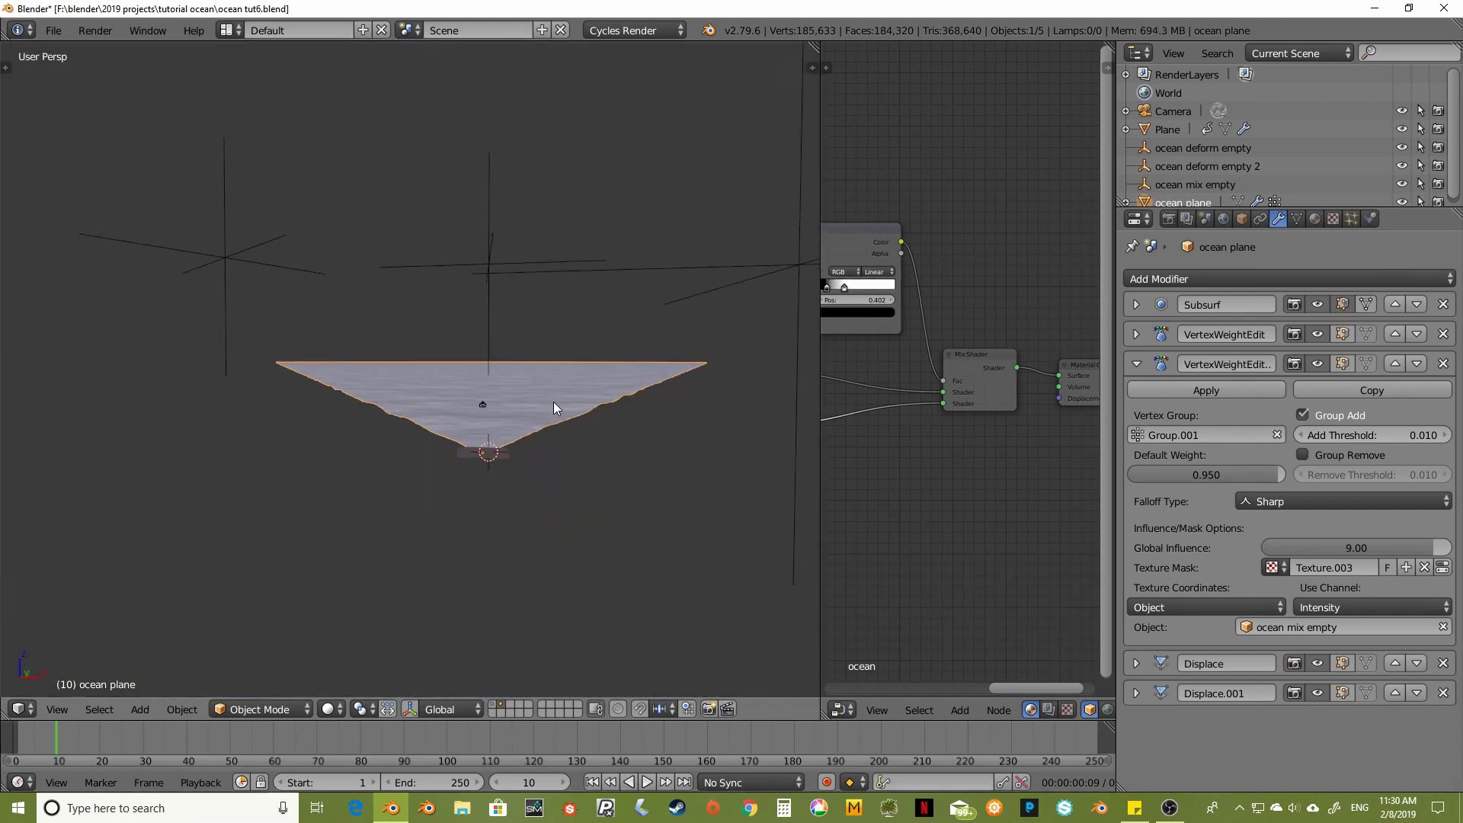
right_click(484, 402)
middle_drag(532, 418, 428, 414)
right_click(421, 418)
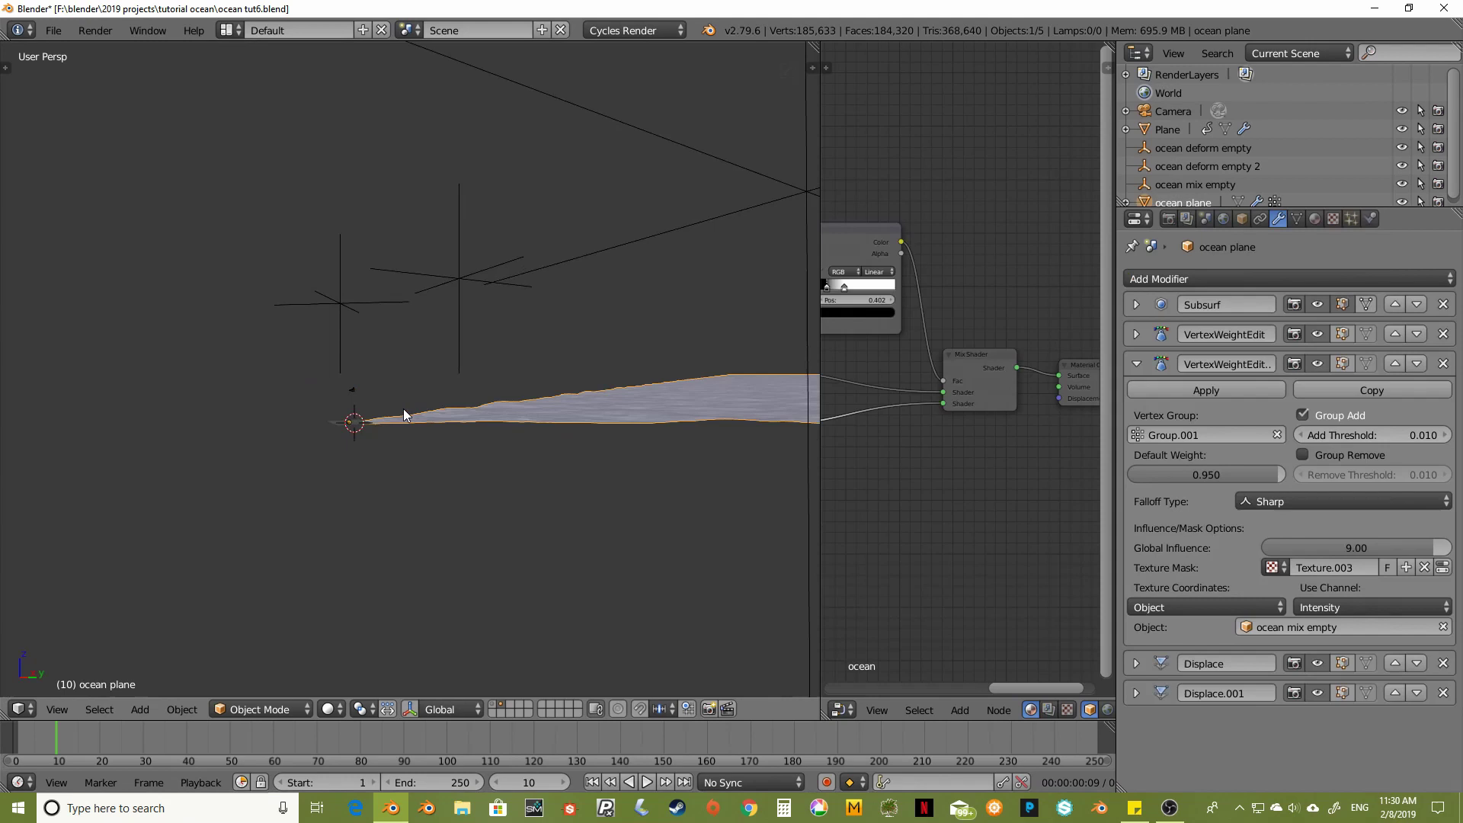
right_click(352, 390)
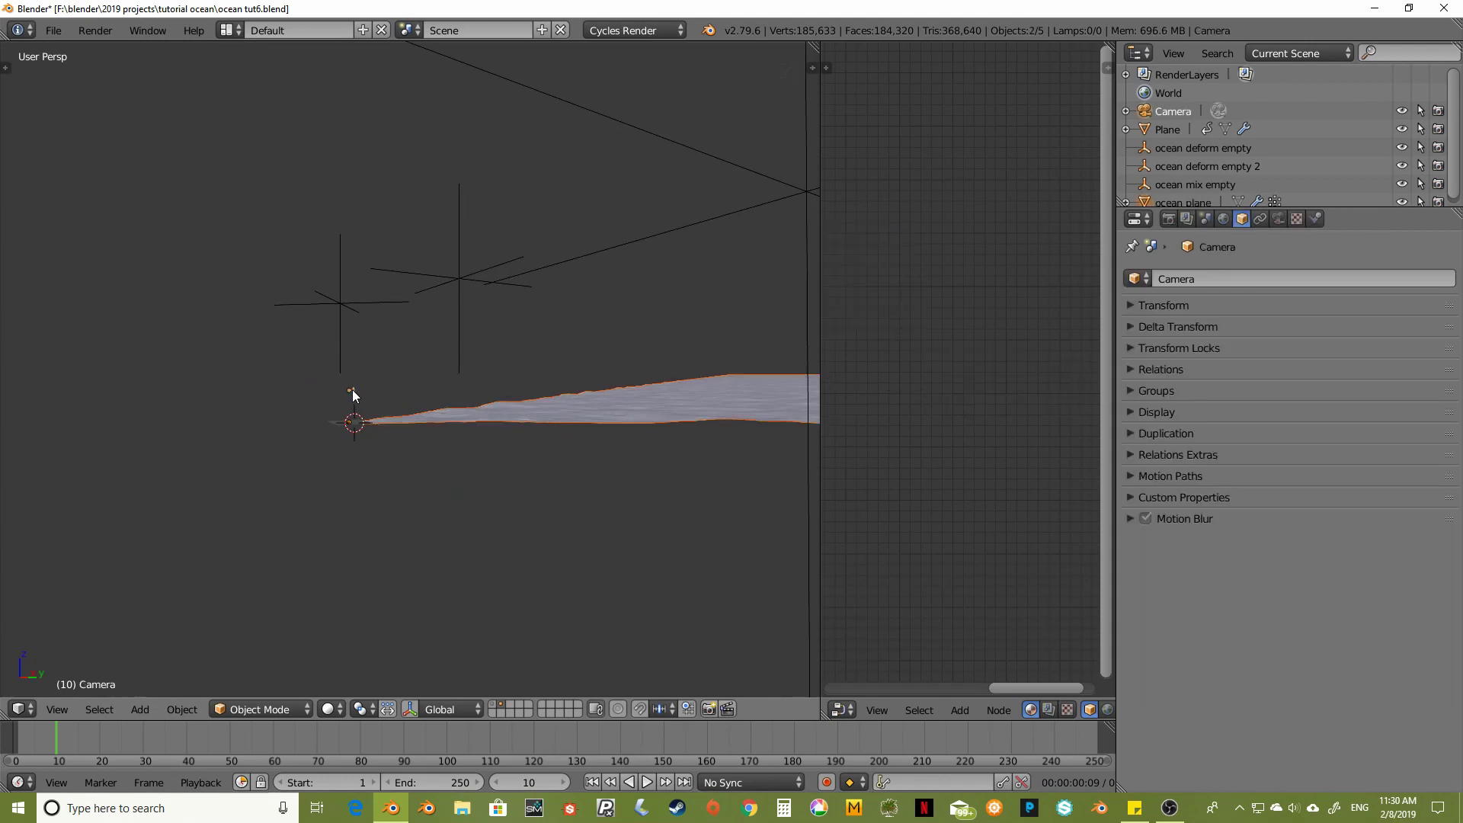
middle_drag(396, 455, 447, 437)
scroll(551, 344, up, 8)
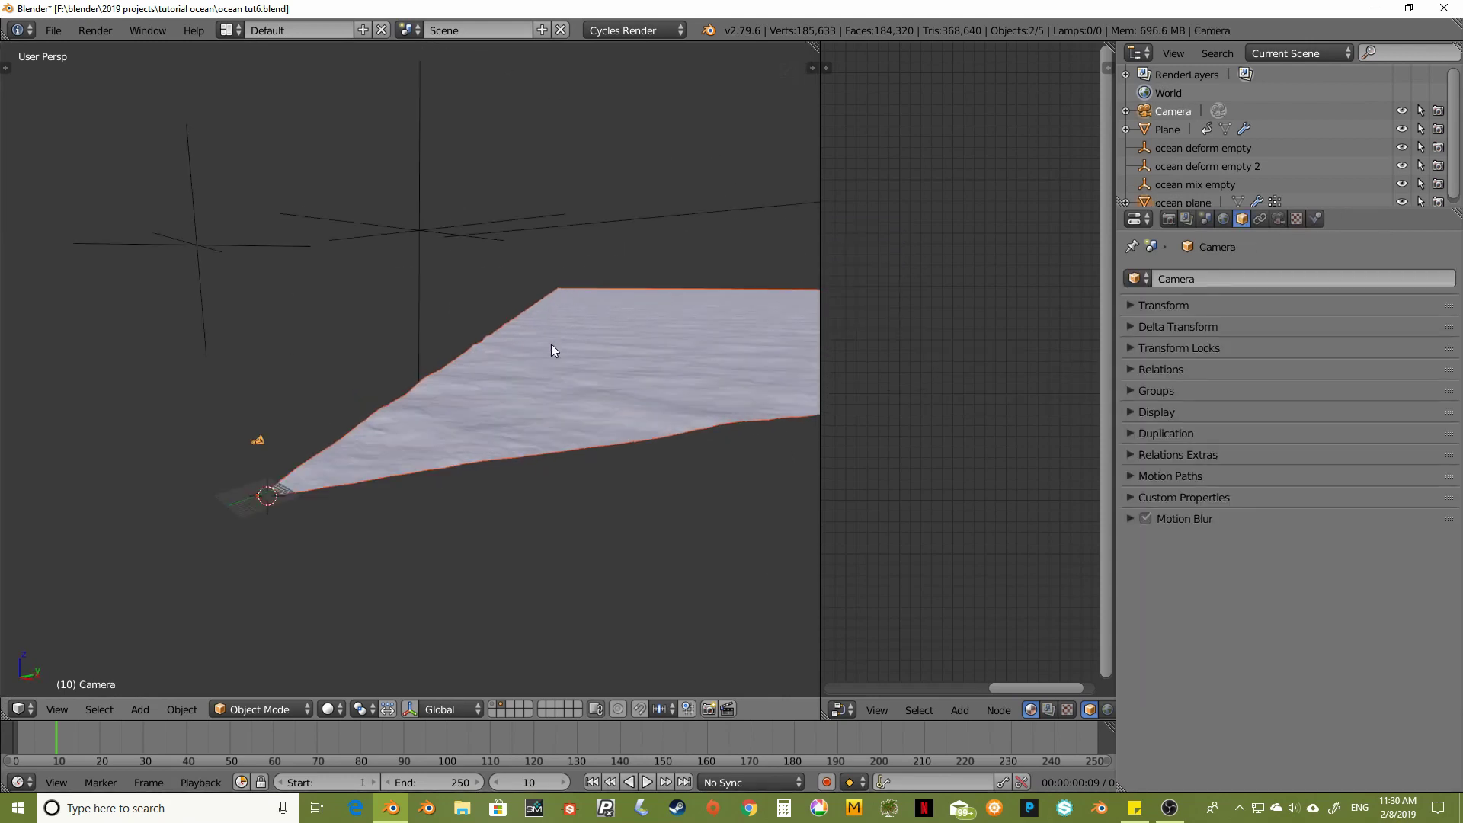
scroll(559, 349, down, 5)
middle_drag(561, 349, 593, 359)
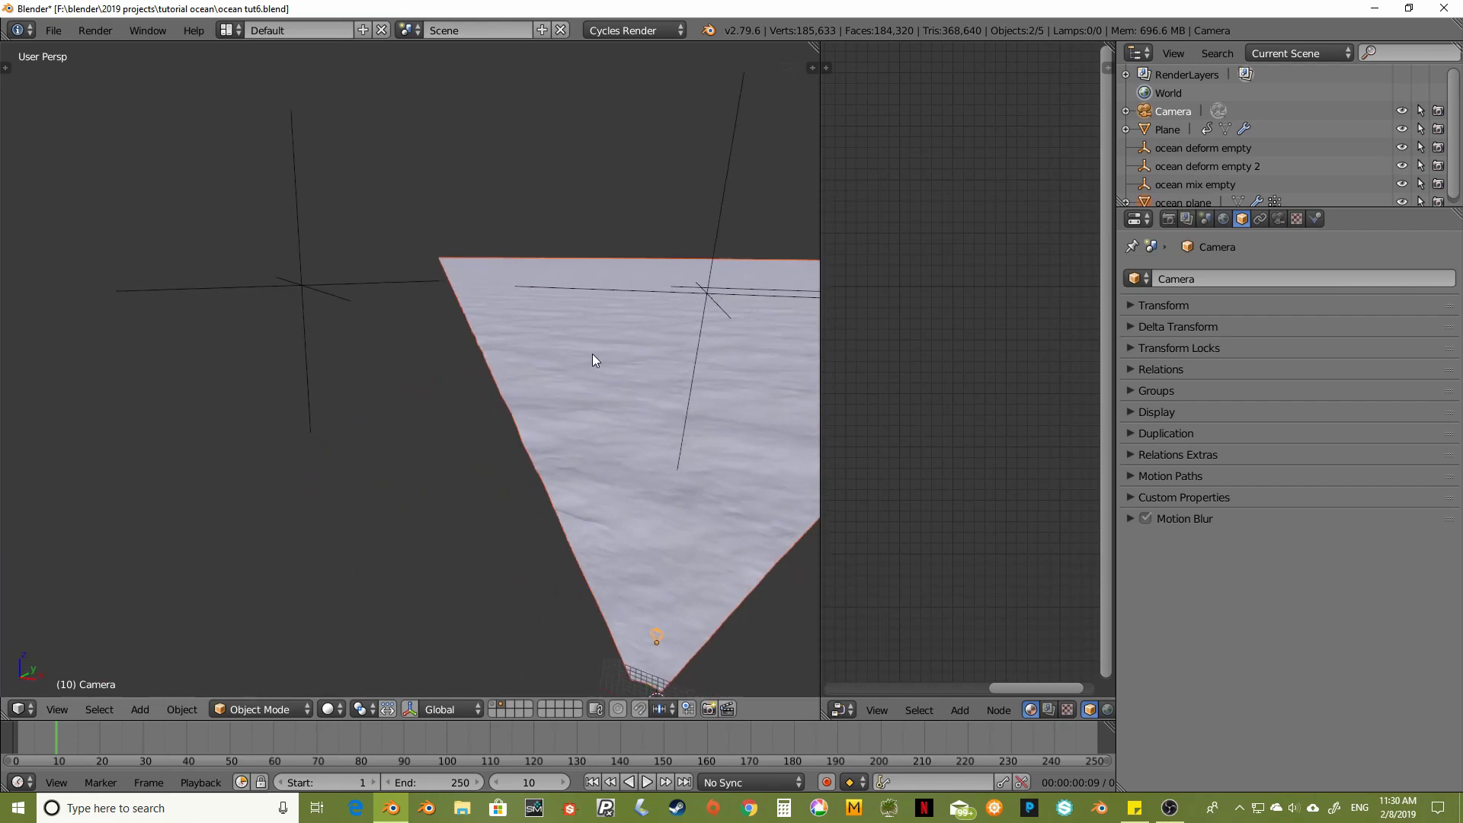
middle_drag(705, 349, 675, 339)
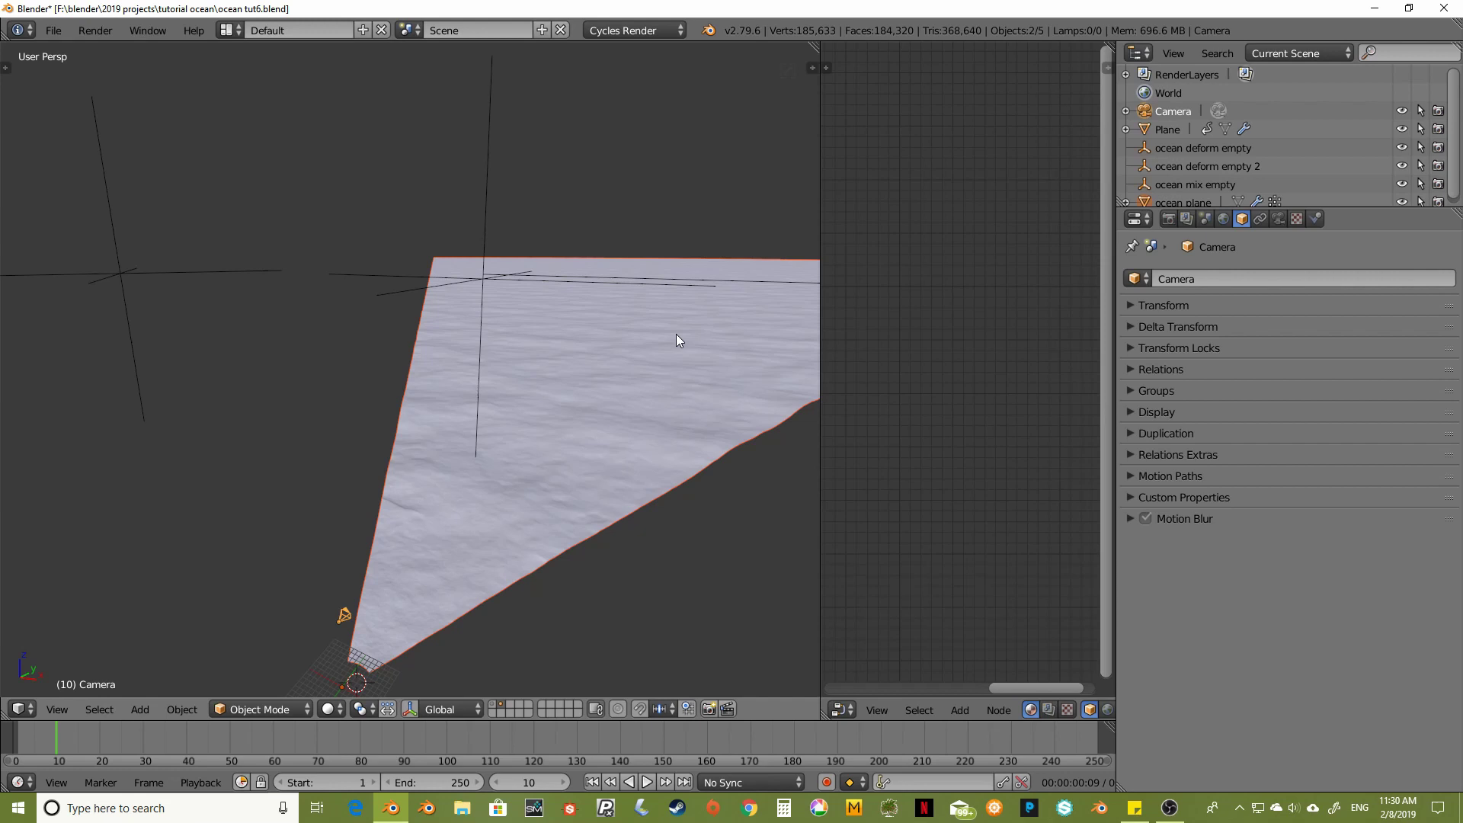
Parent the ocean plane to the Camera using an Object parent
right_click(614, 439)
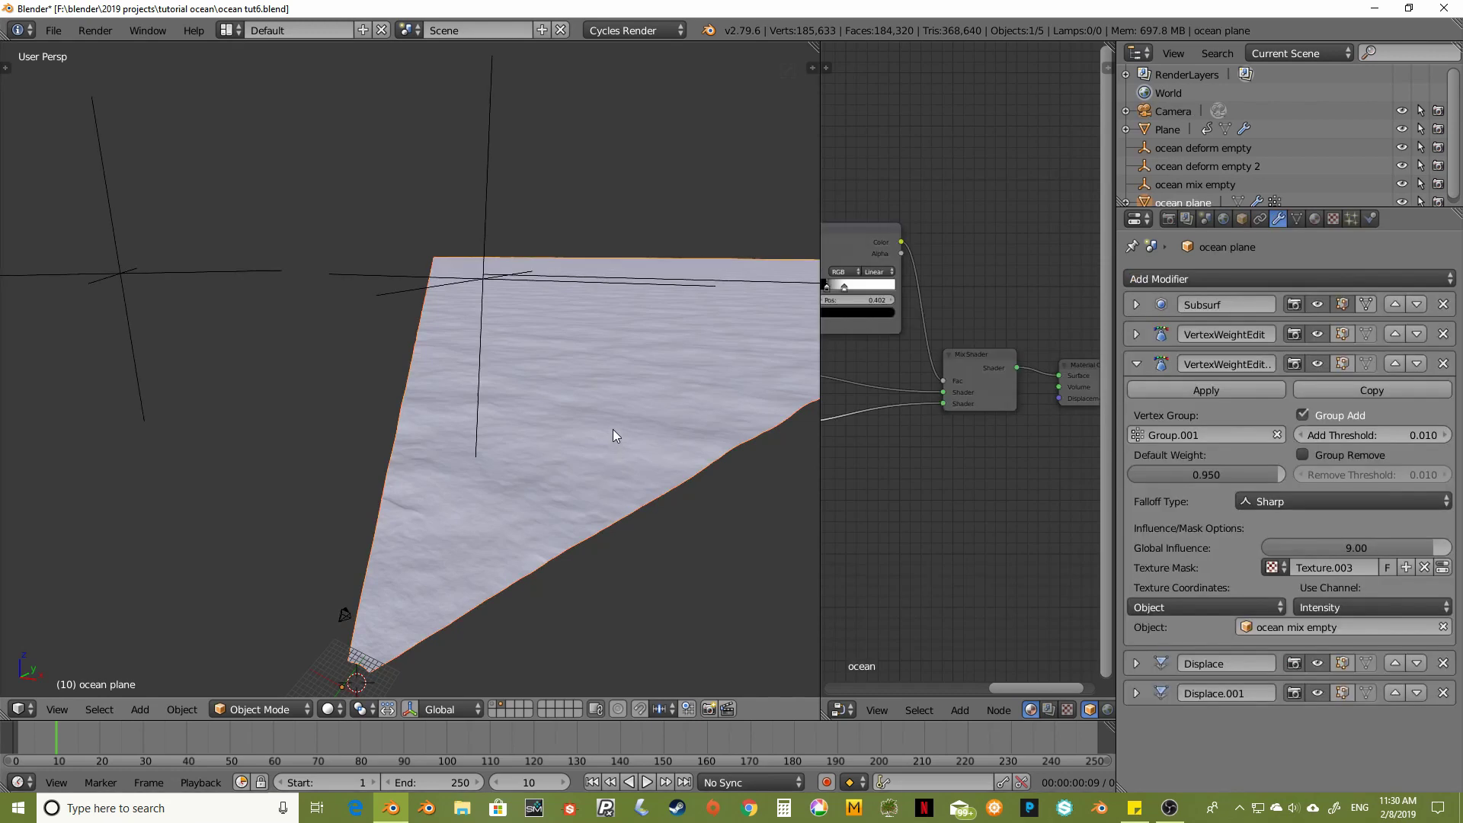
middle_drag(612, 428, 624, 330)
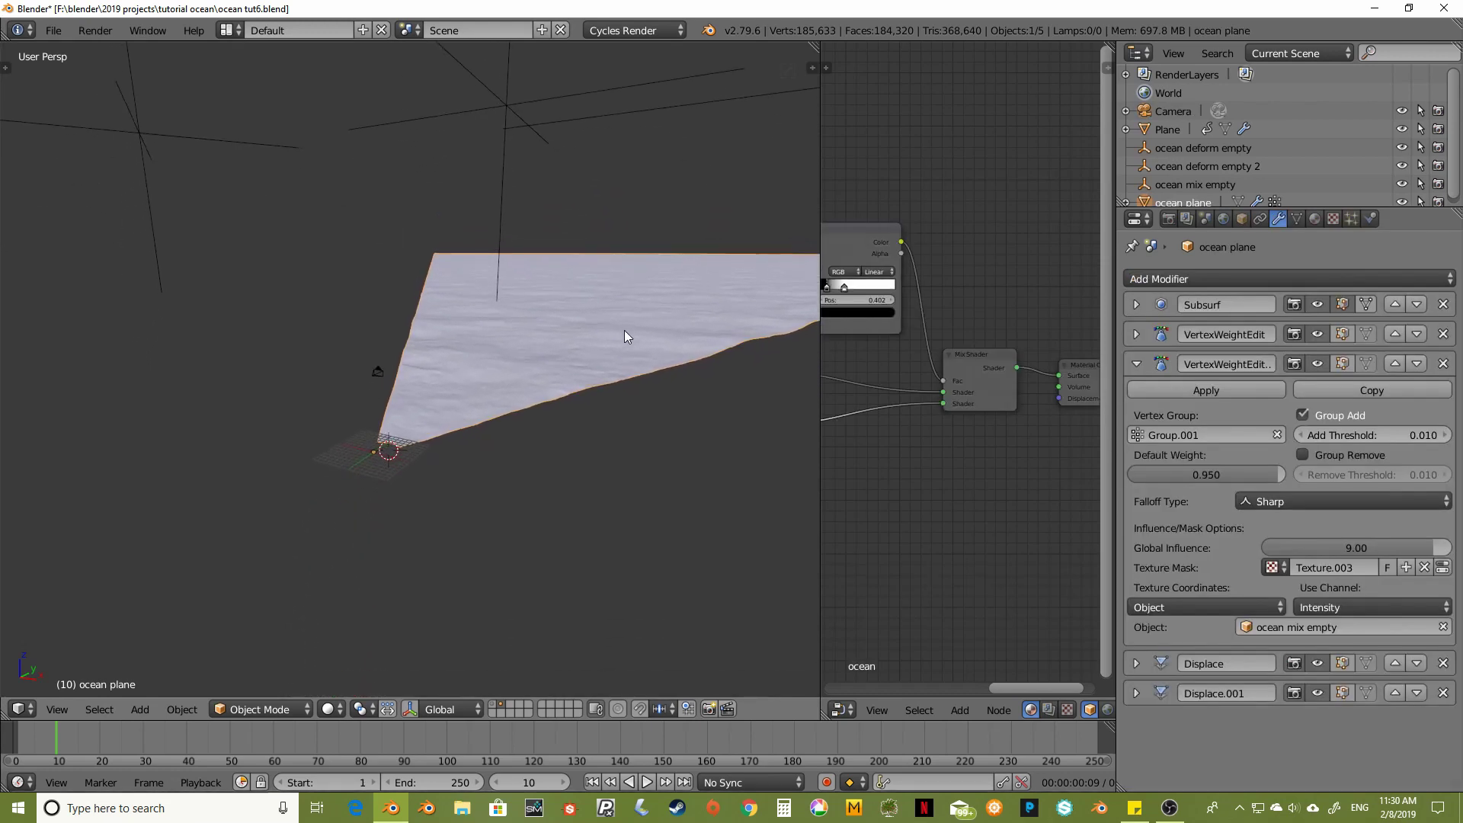
shift+right_click(378, 371)
scroll(379, 374, up, 5)
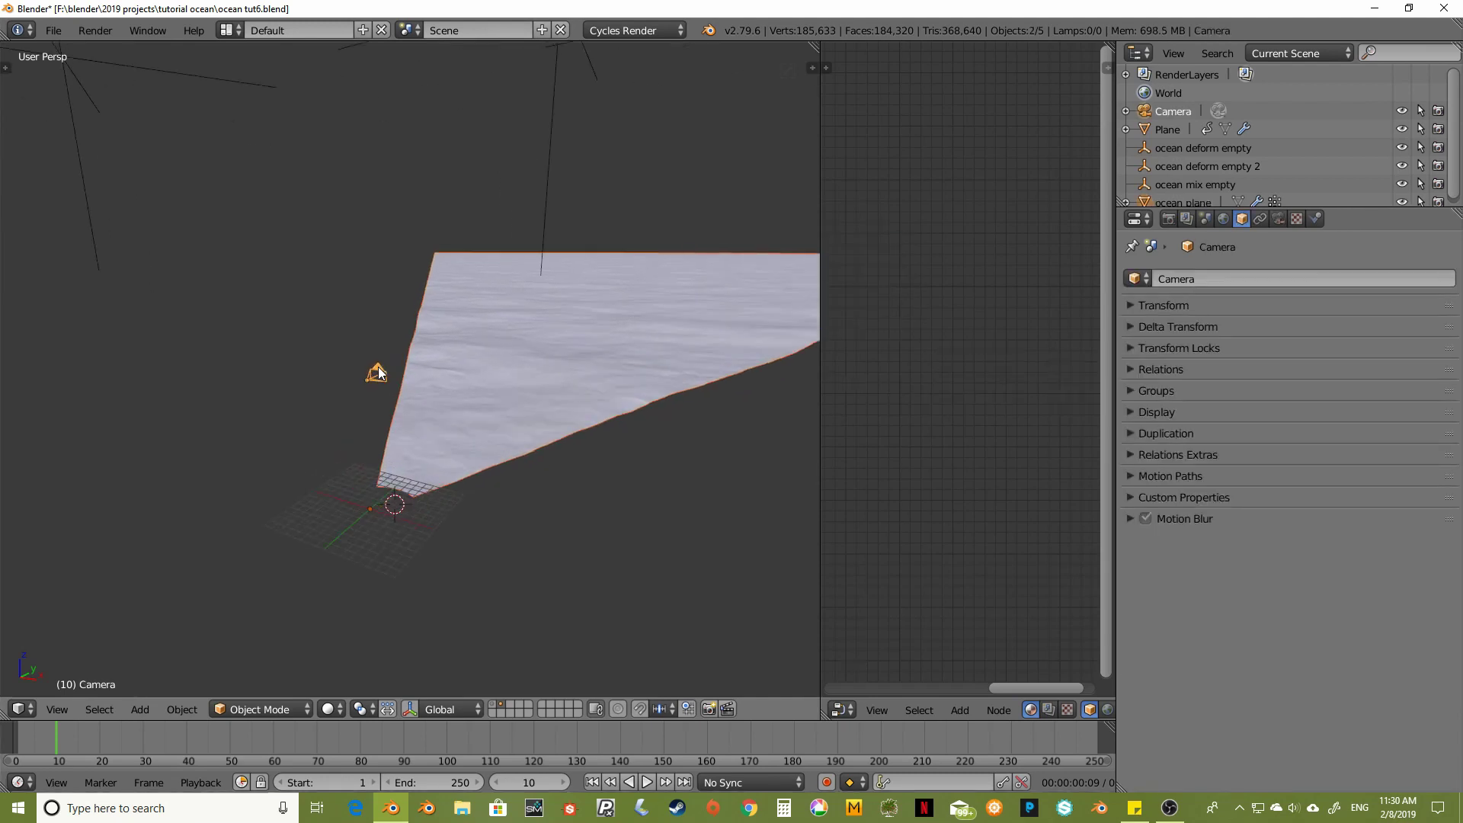
key(ctrl+p)
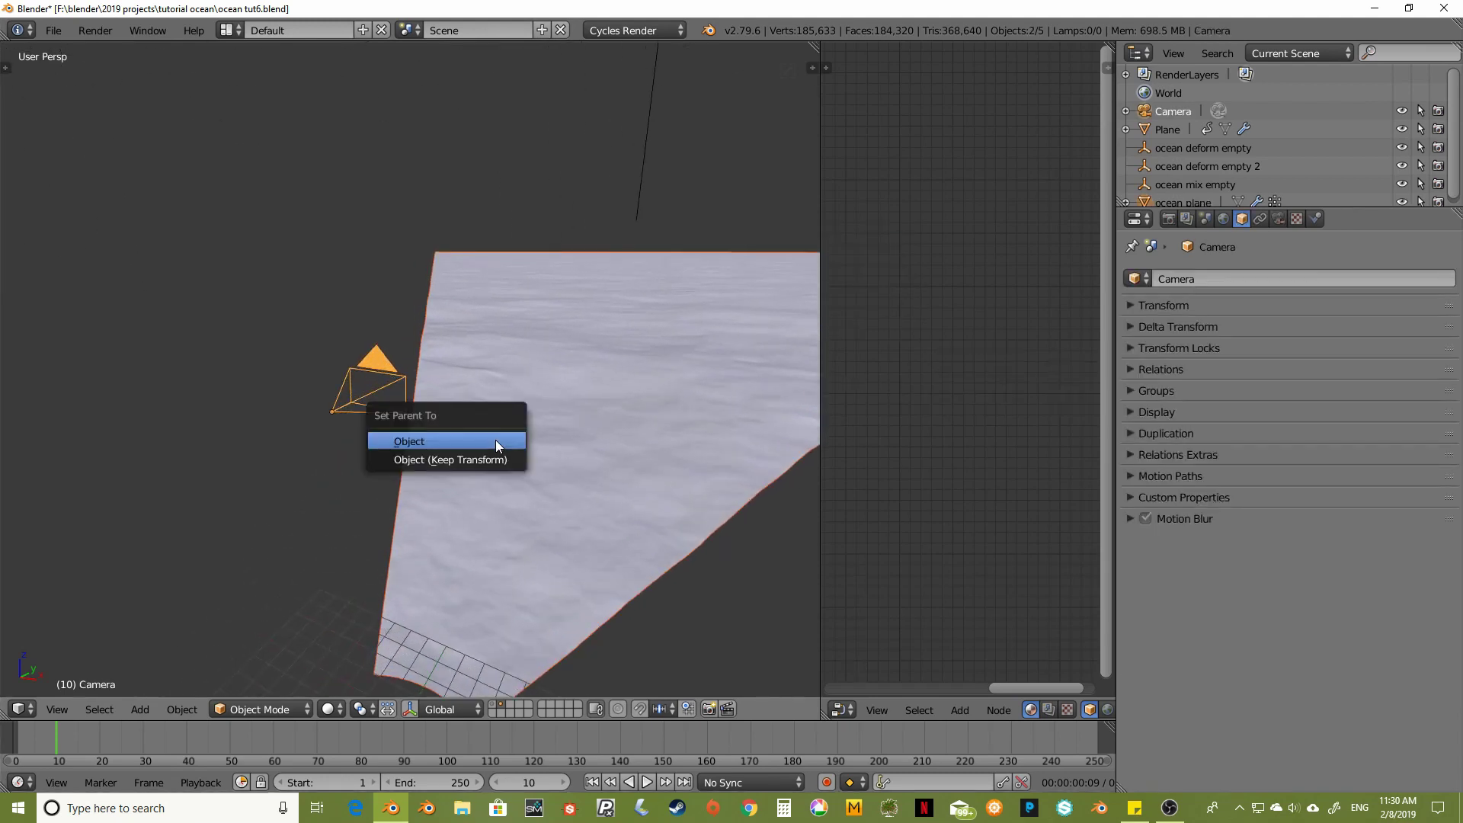
click(495, 442)
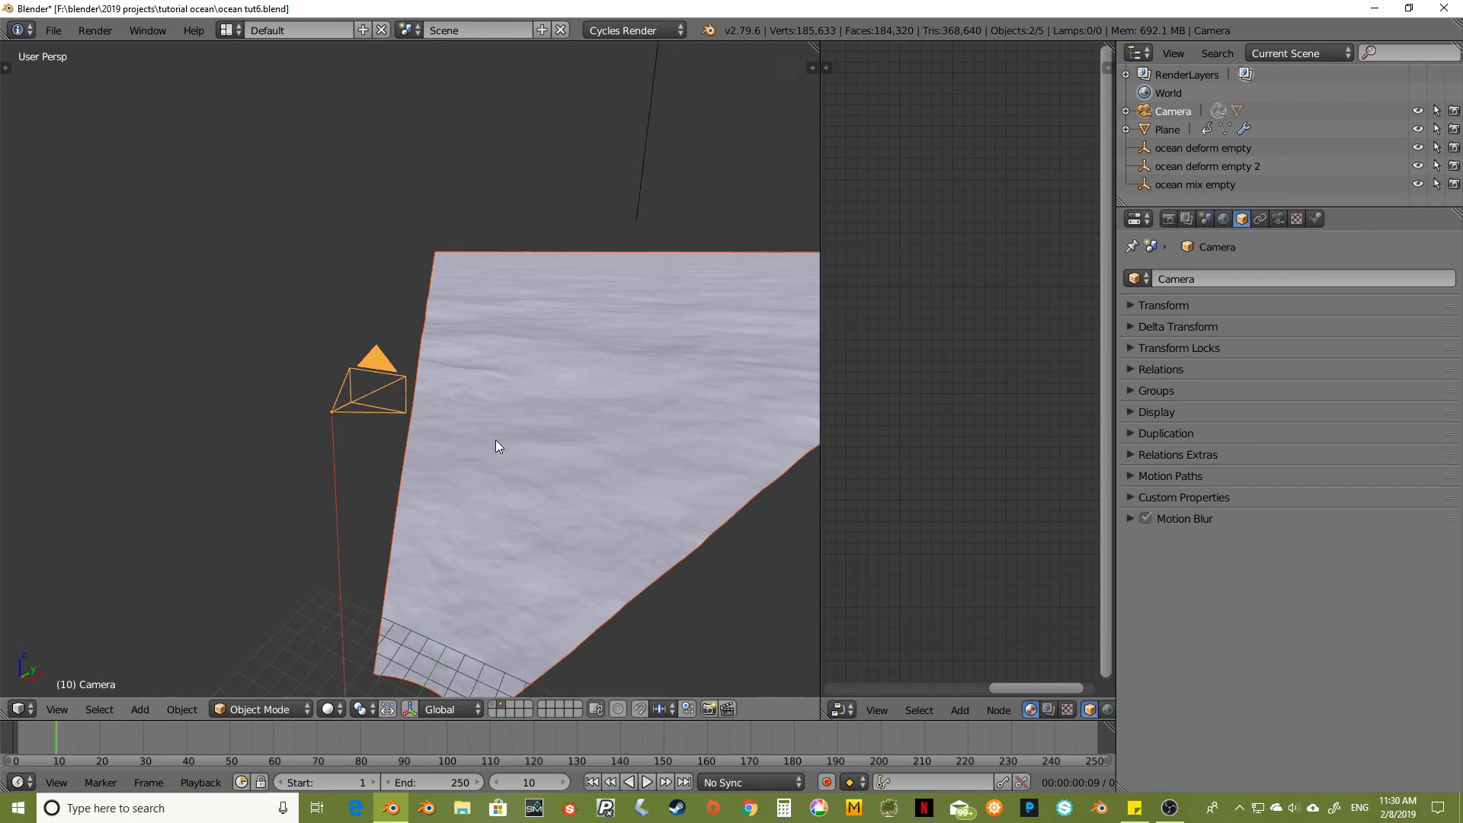
View the scene through the camera and widen the node editor beside it
key(KP_0)
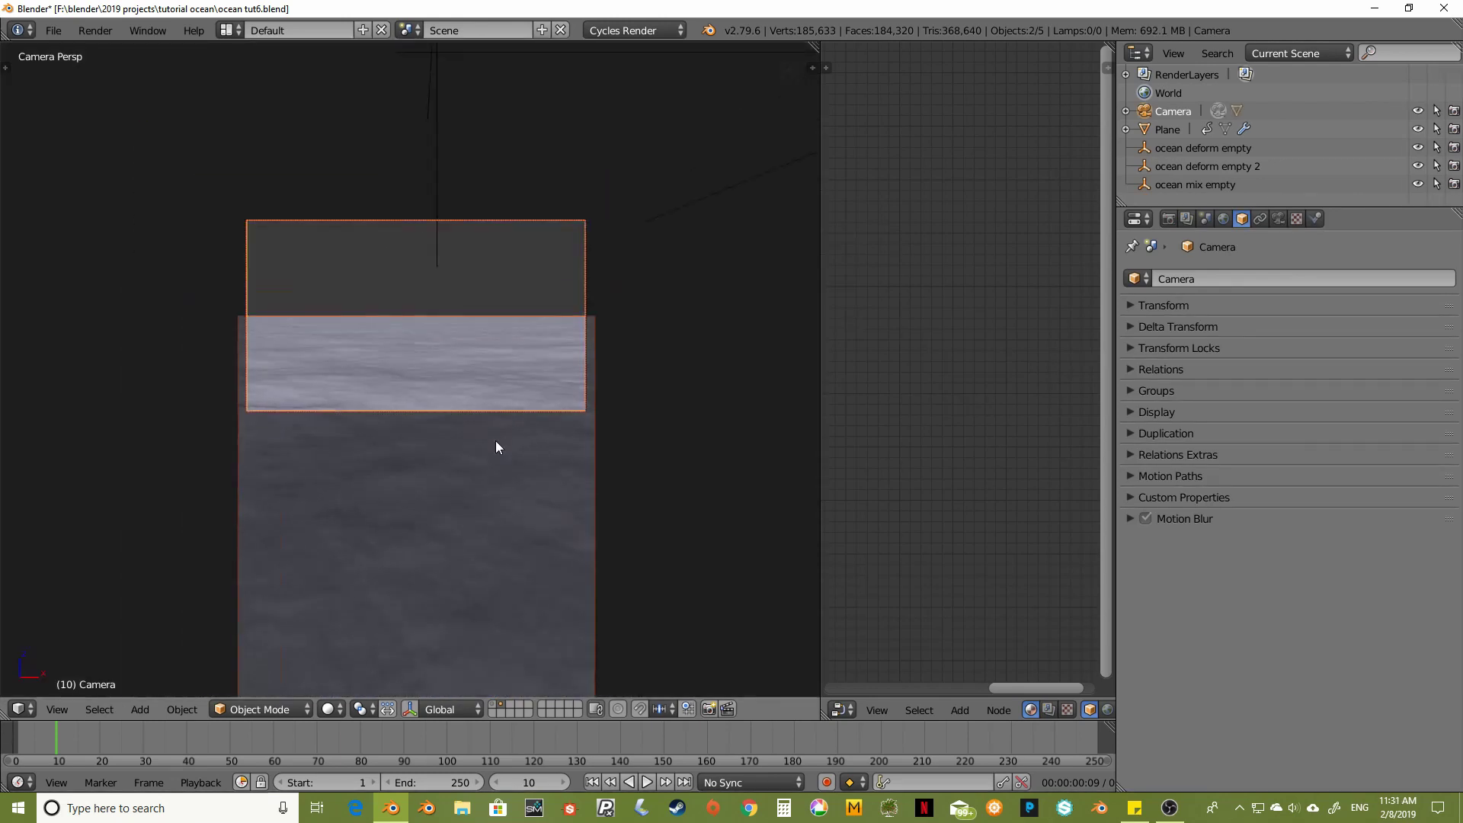
shift+middle_drag(494, 429, 484, 393)
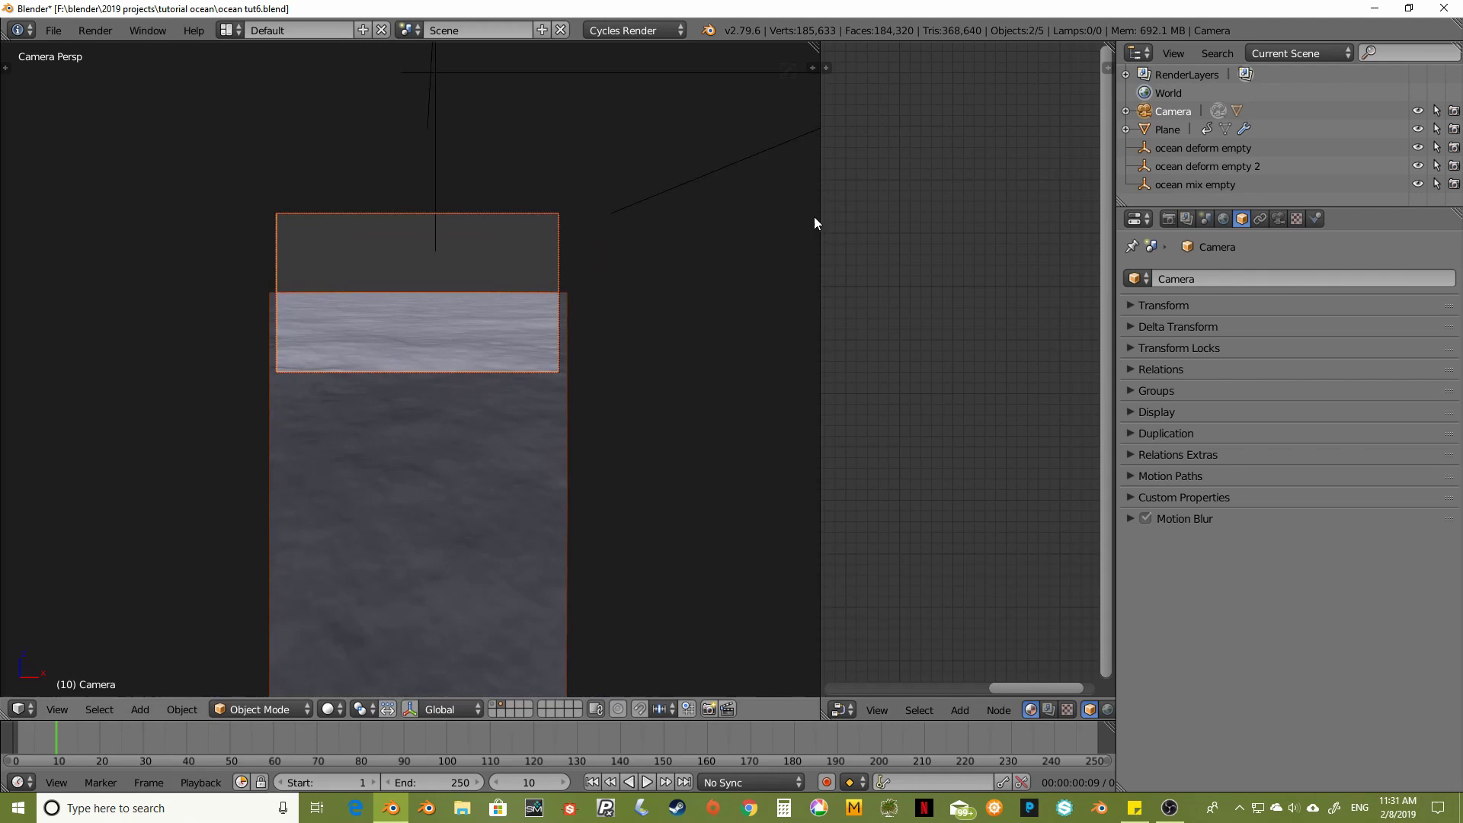
drag(819, 222, 668, 252)
scroll(307, 267, up, 3)
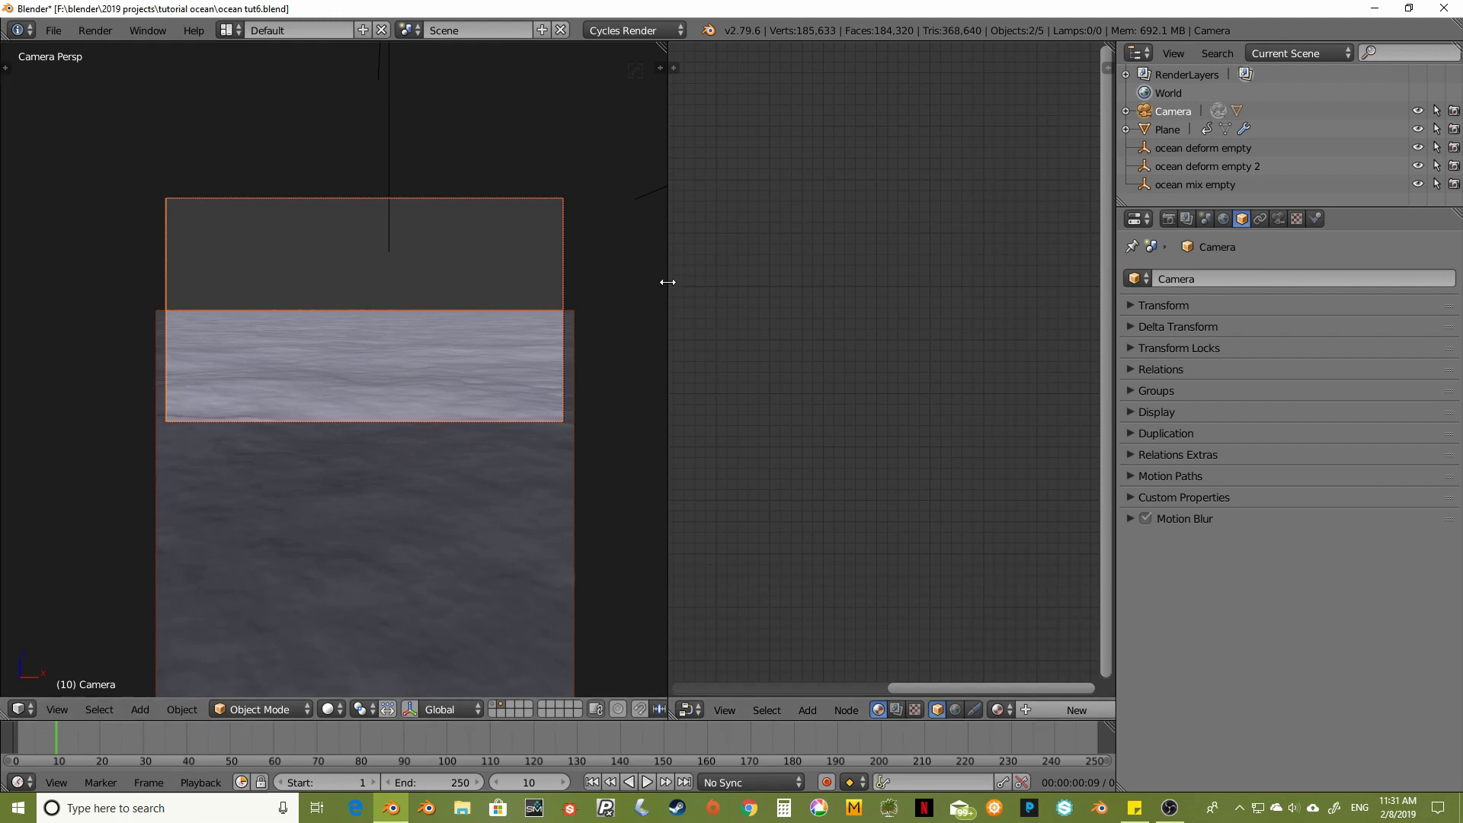
Show the World shader tree in the node editor and bring all its nodes into view
drag(667, 282, 650, 282)
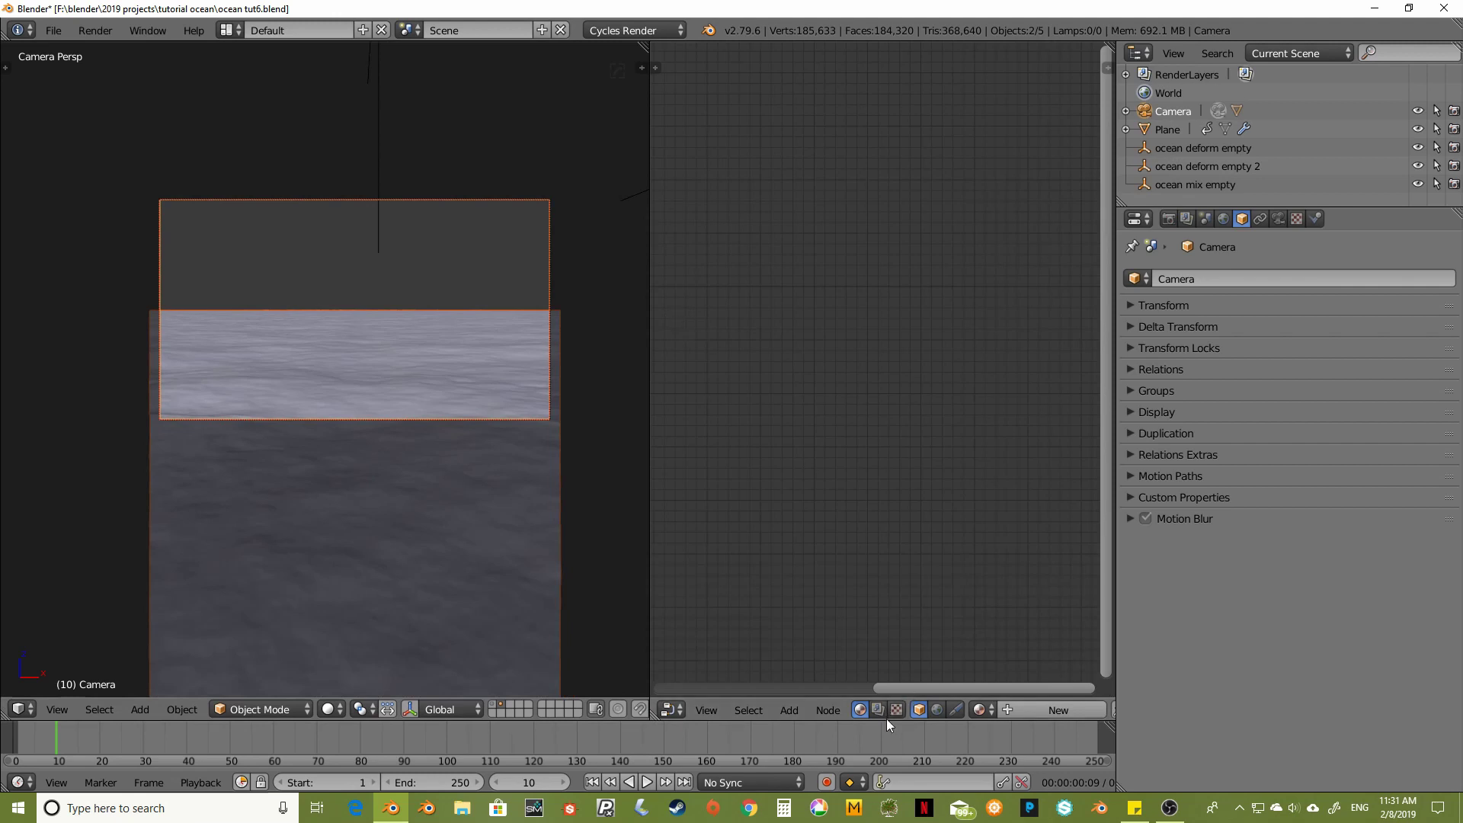
click(937, 709)
scroll(842, 396, down, 3)
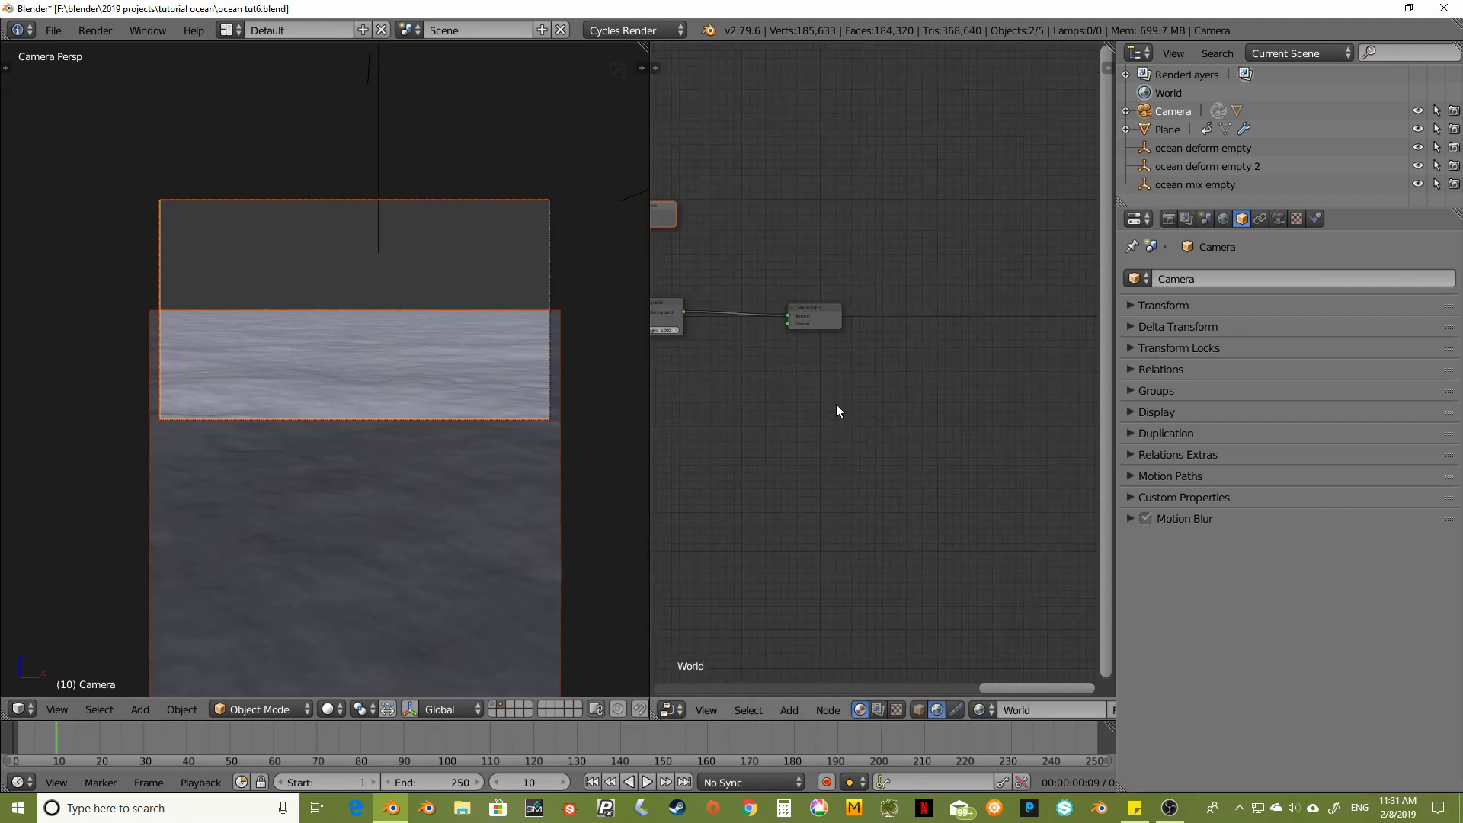
middle_drag(834, 404, 1004, 400)
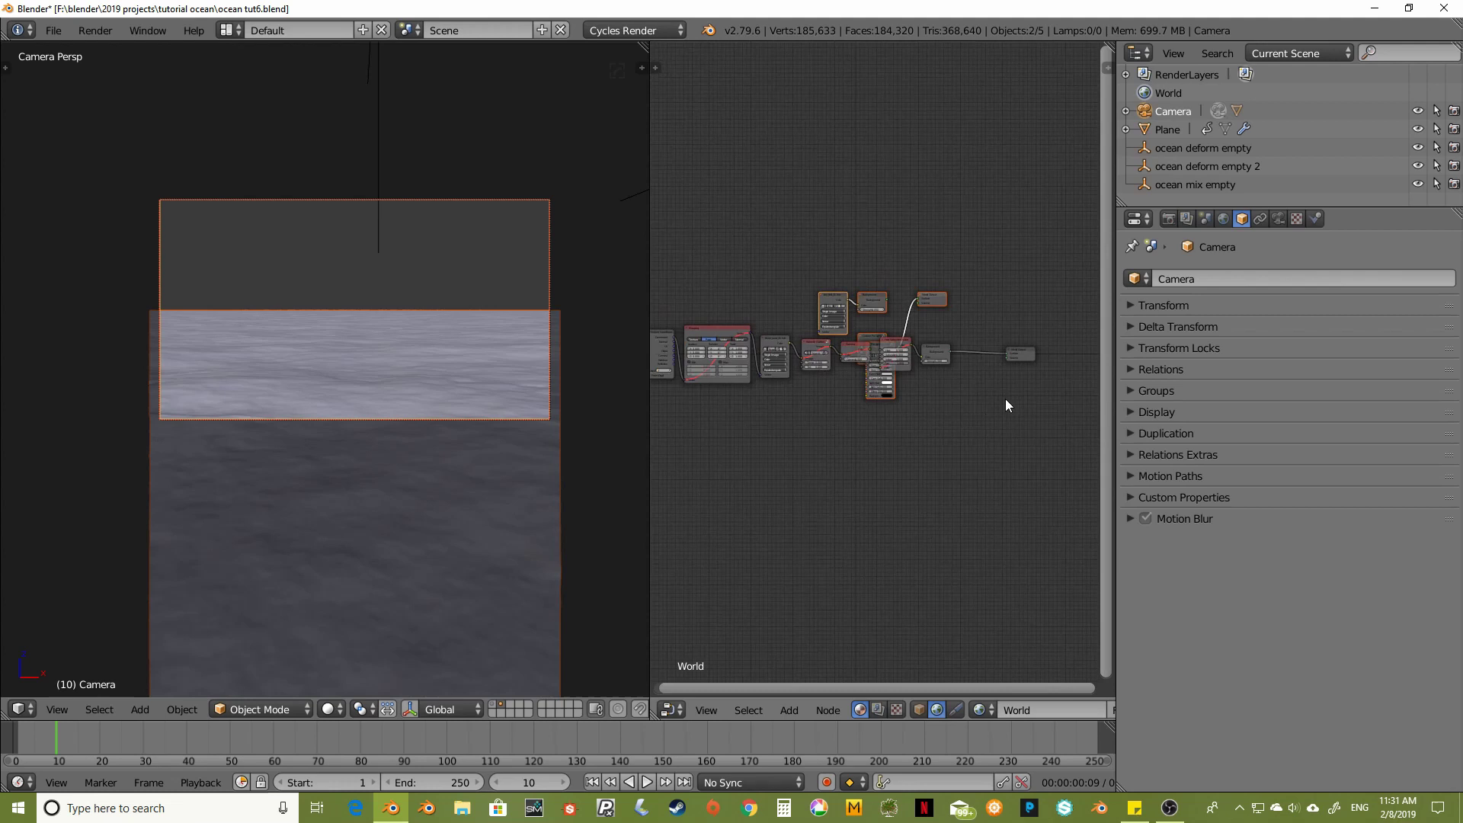
middle_drag(860, 418, 876, 435)
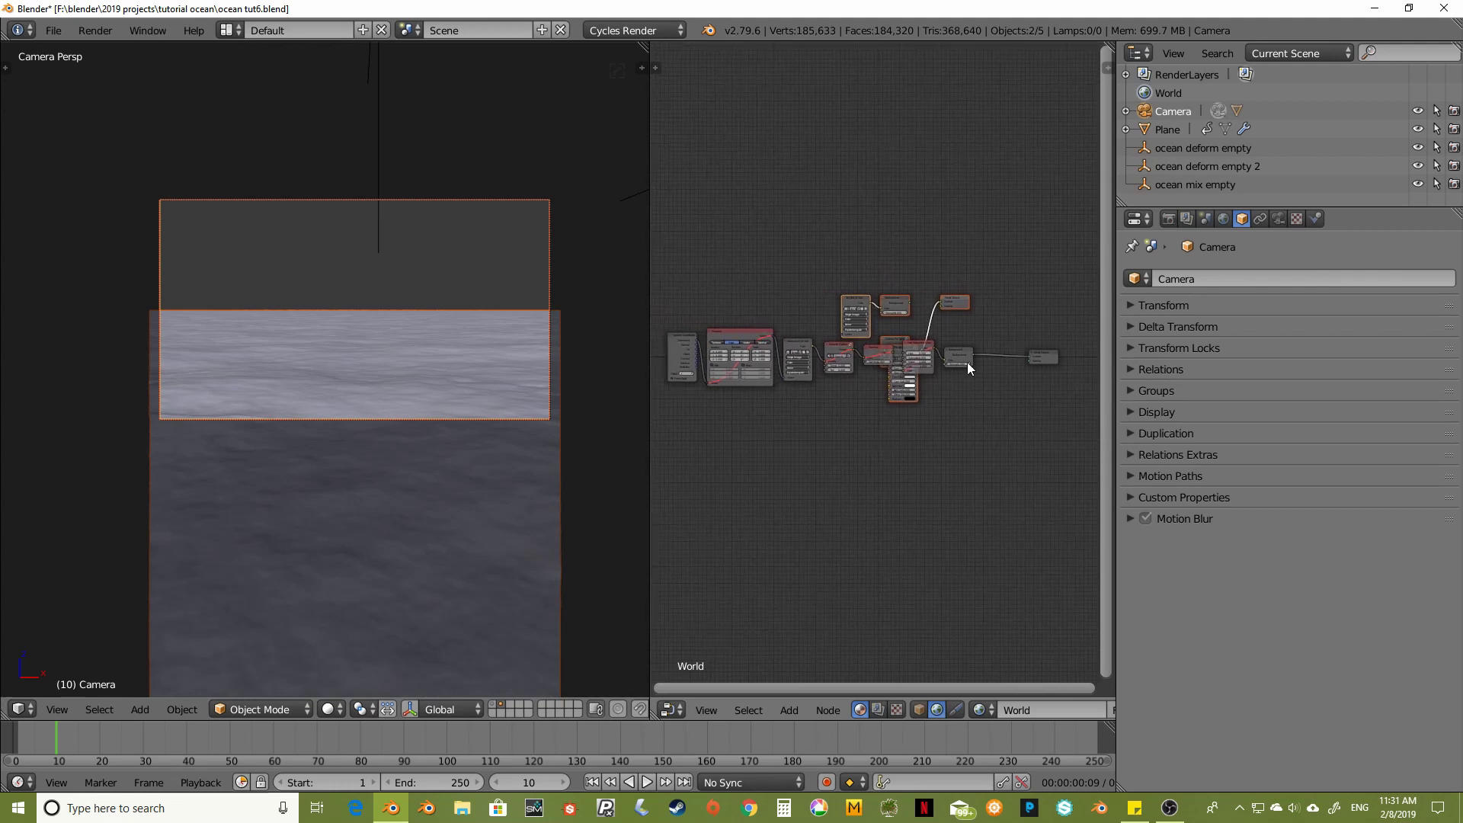
drag(966, 363, 1016, 363)
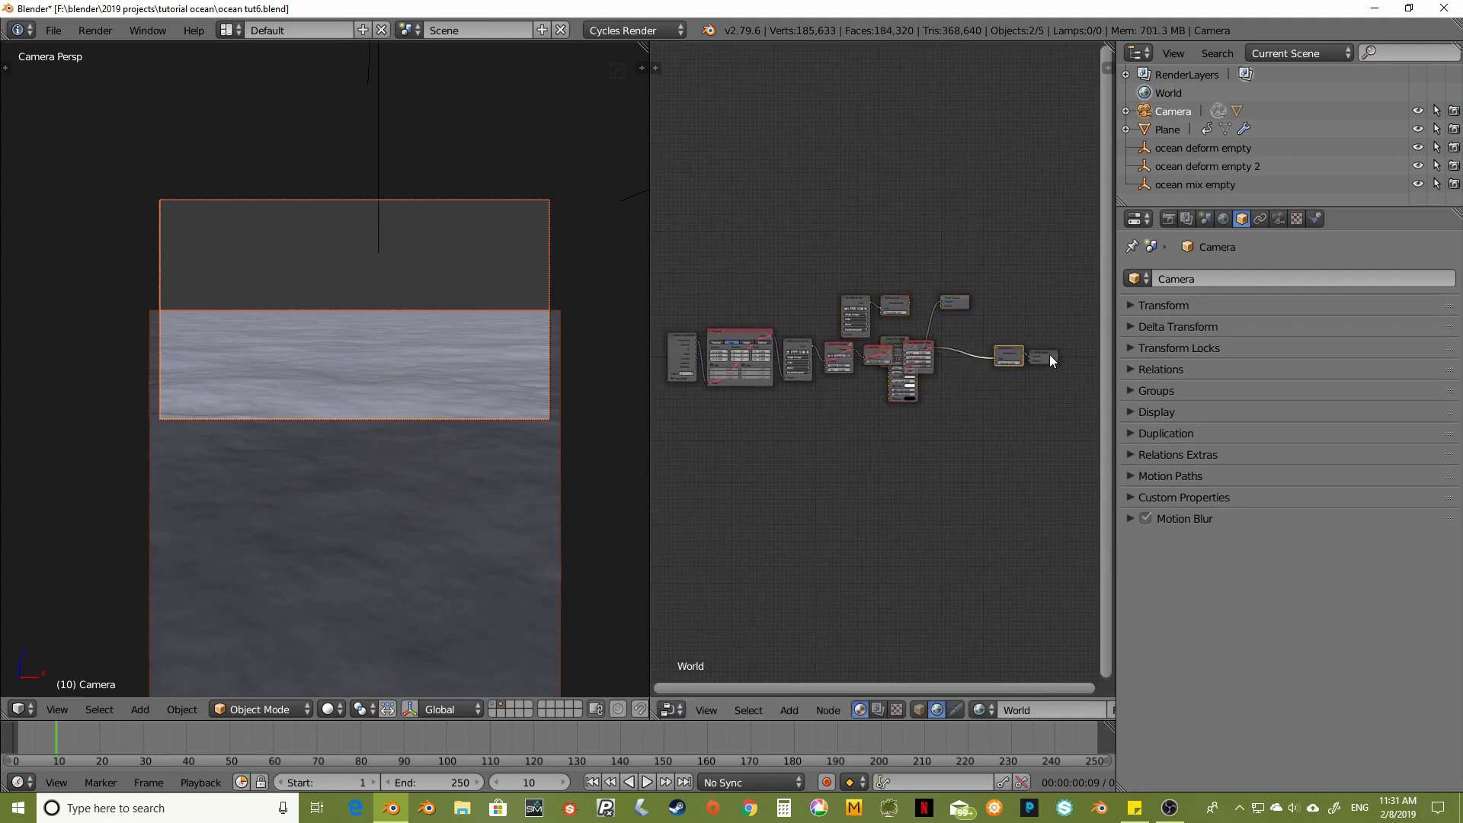
Delete every world node except Background and World Output, then frame the remaining pair
shift+click(1049, 356)
key(ctrl+i)
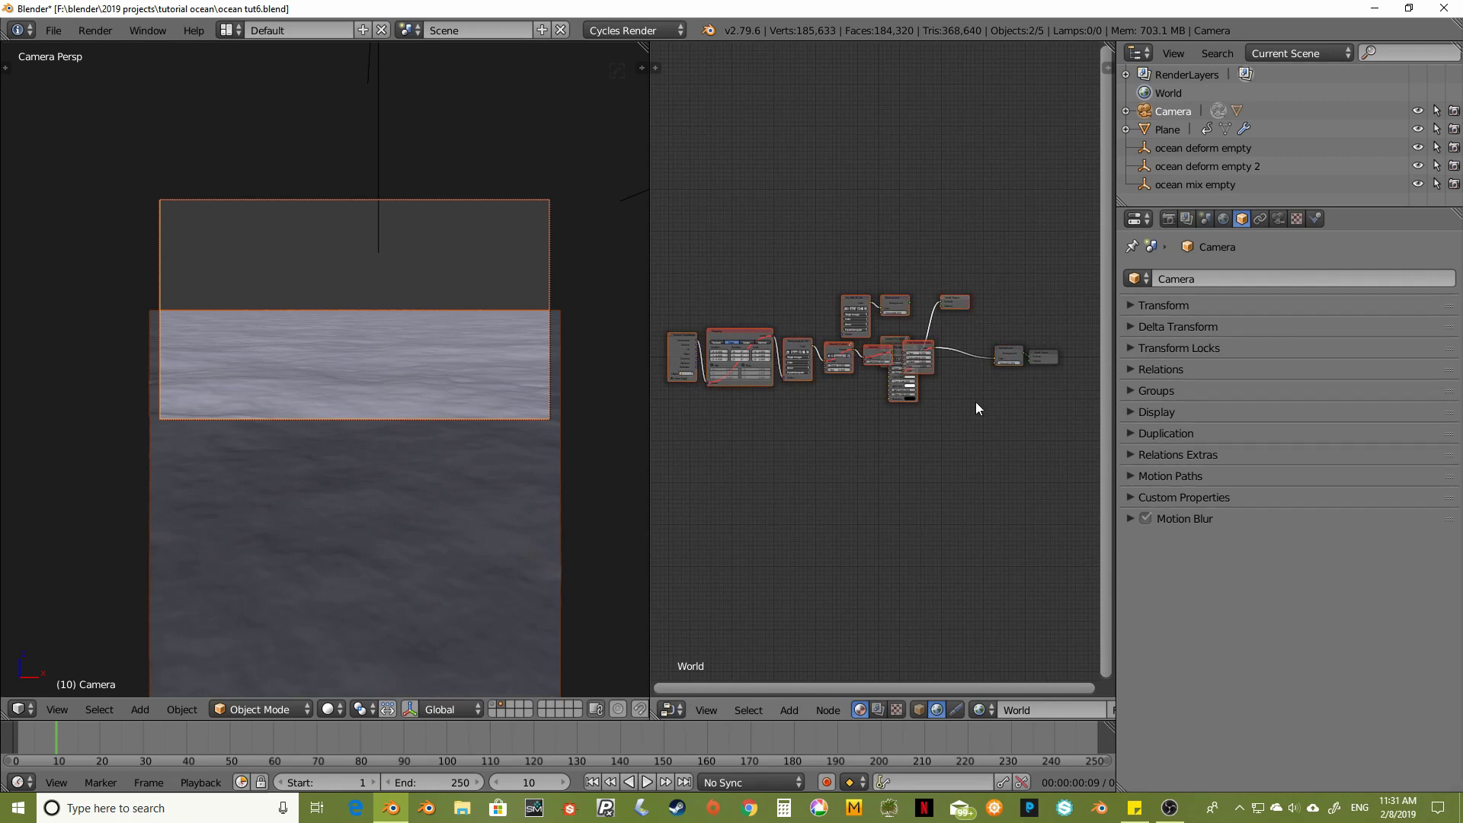
key(x)
key(Home)
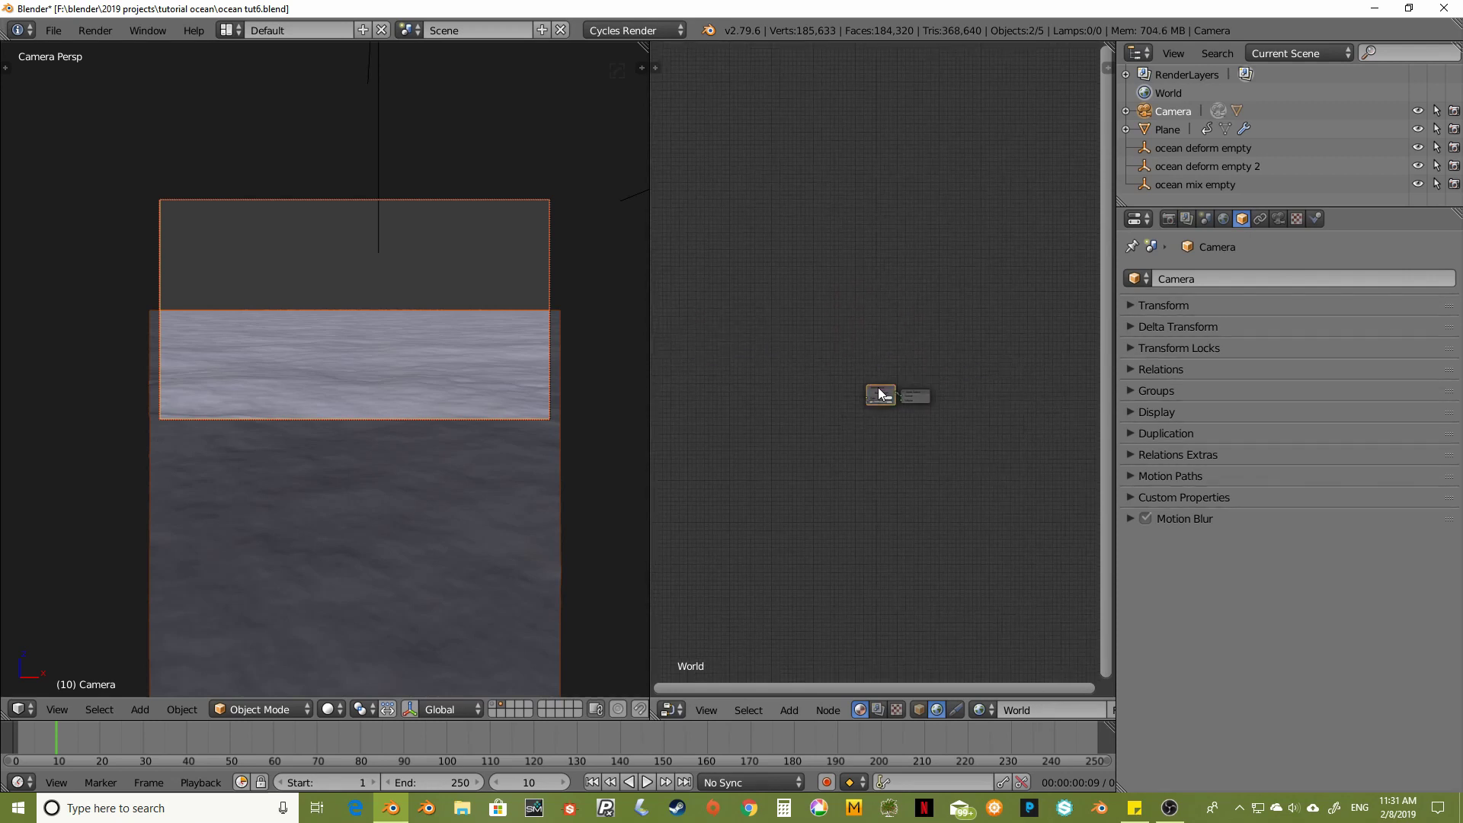
drag(878, 388, 848, 391)
scroll(856, 423, up, 3)
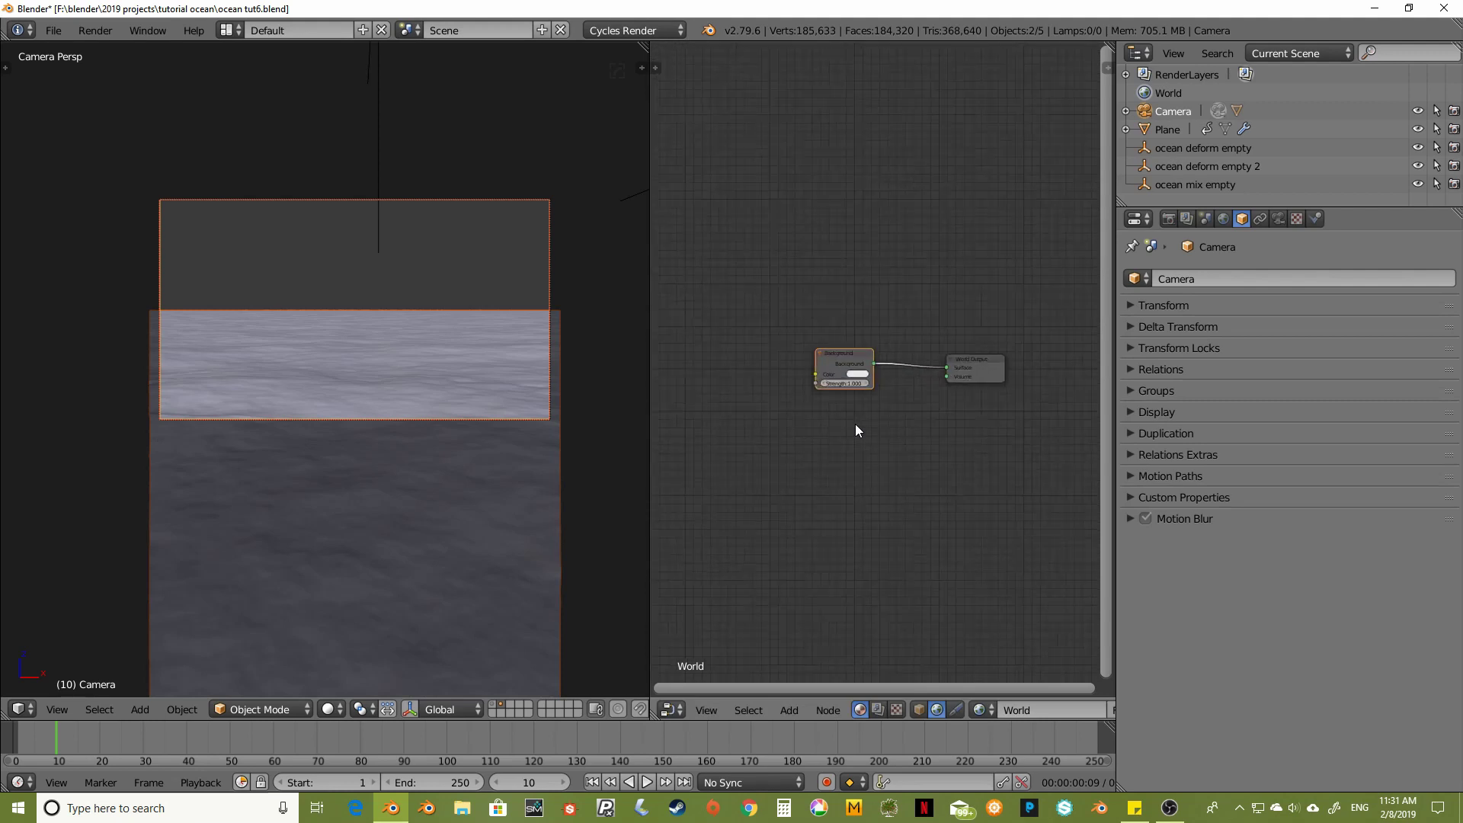
middle_drag(855, 424, 887, 423)
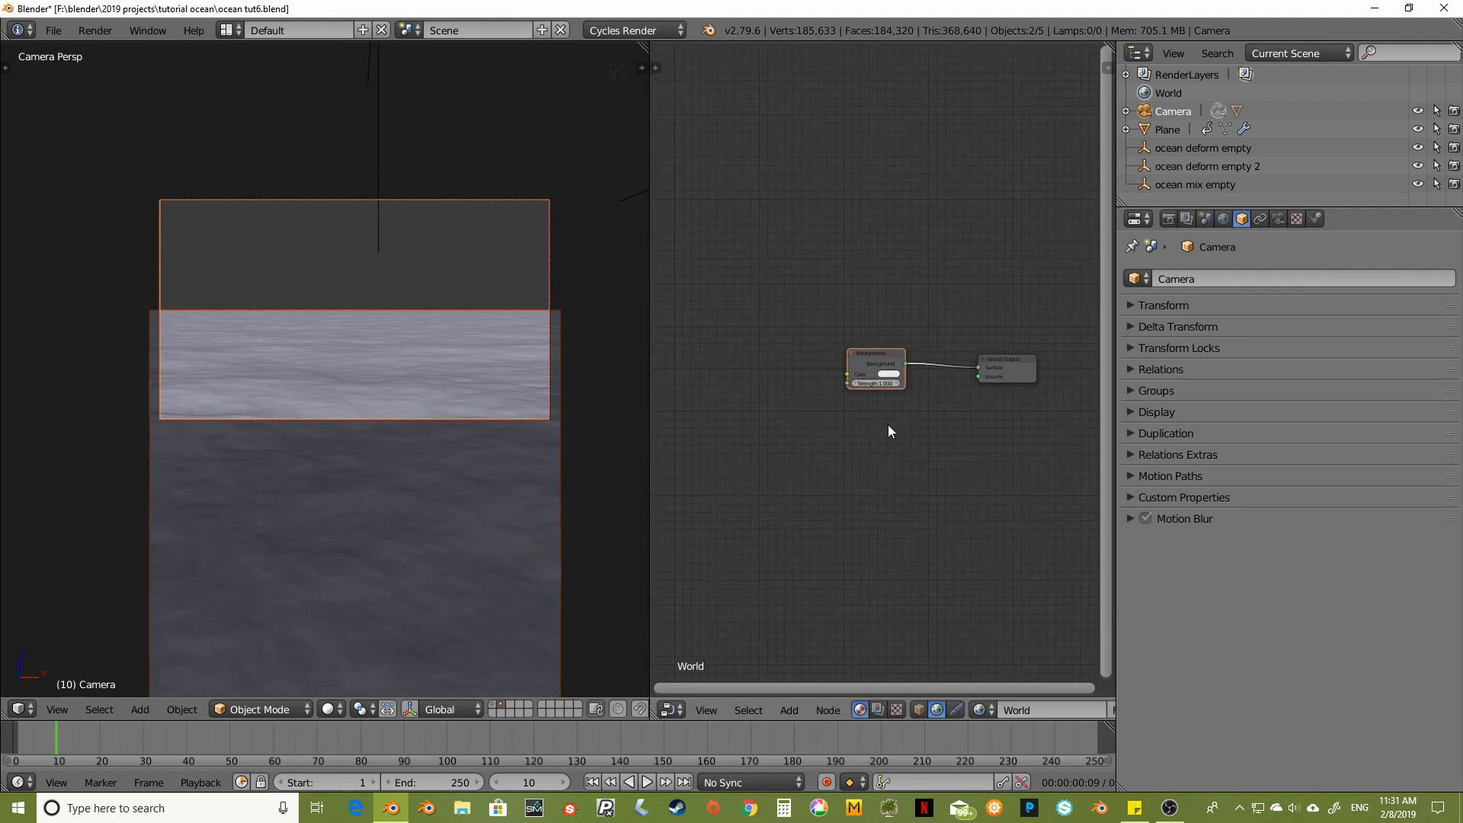
middle_drag(875, 413, 899, 426)
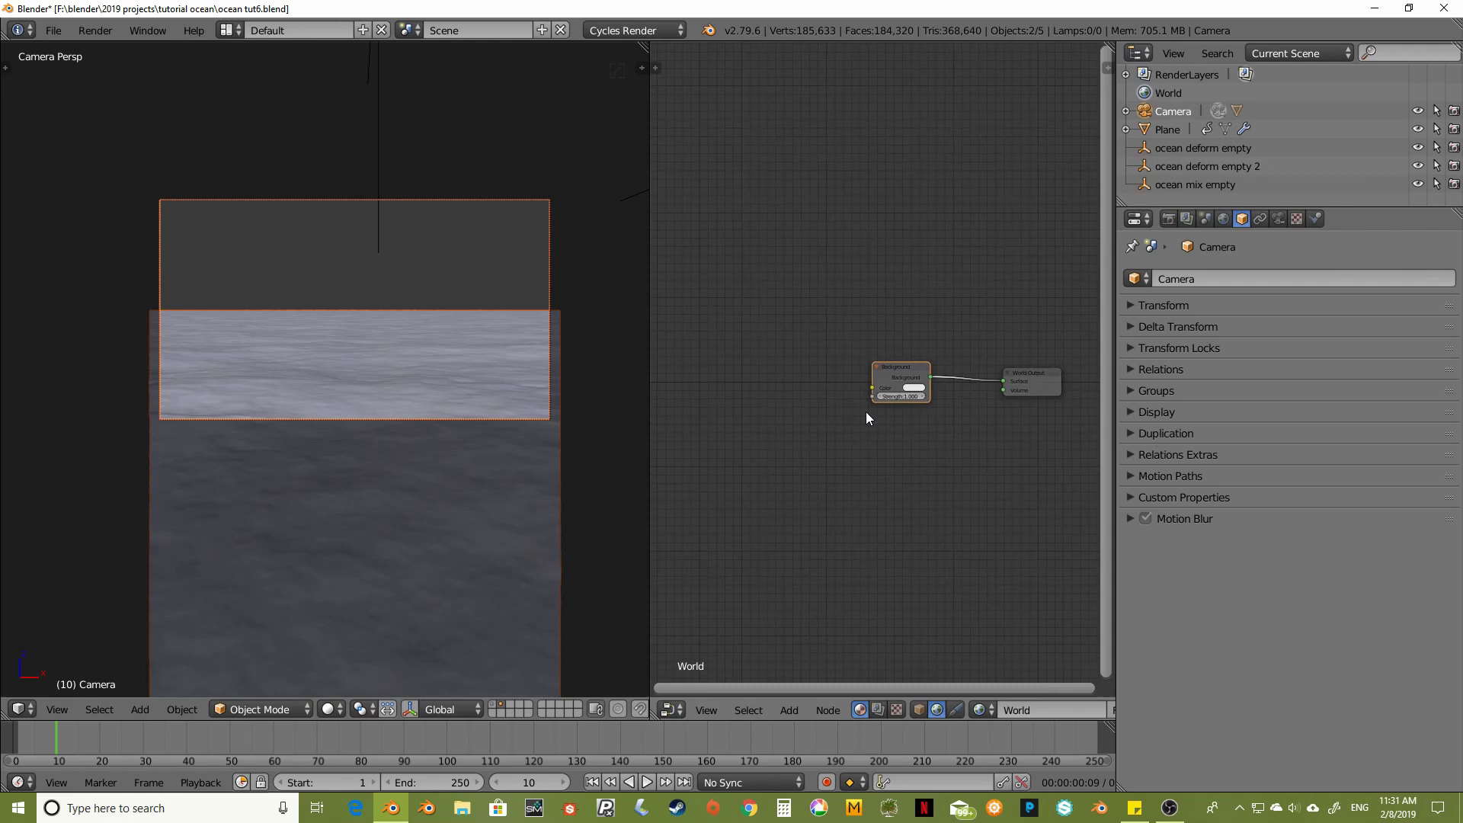
scroll(857, 422, up, 1)
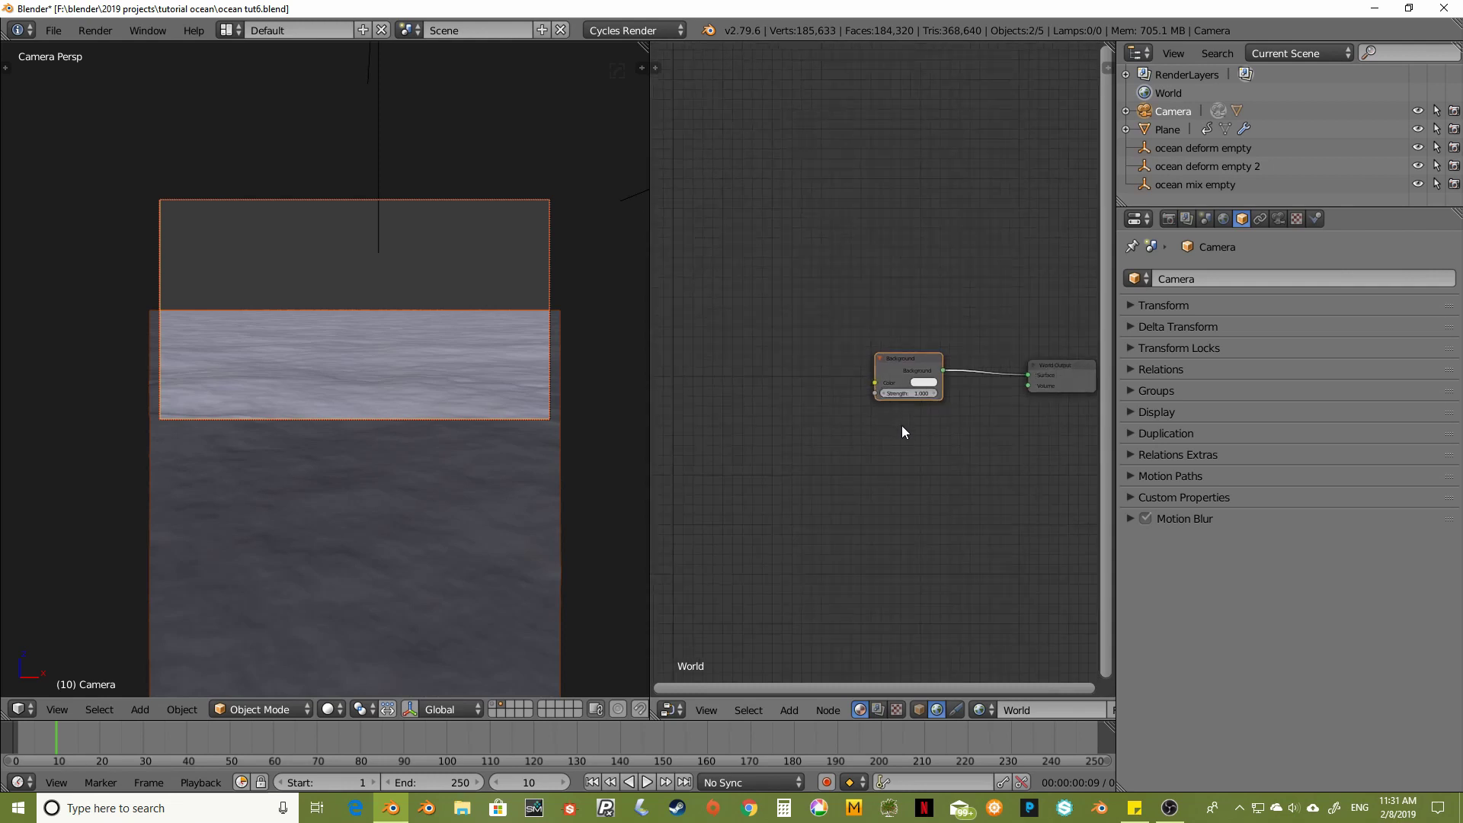
Add an Environment Texture feeding the Background colour, with Texture Coordinate and Mapping nodes
middle_drag(902, 425, 849, 422)
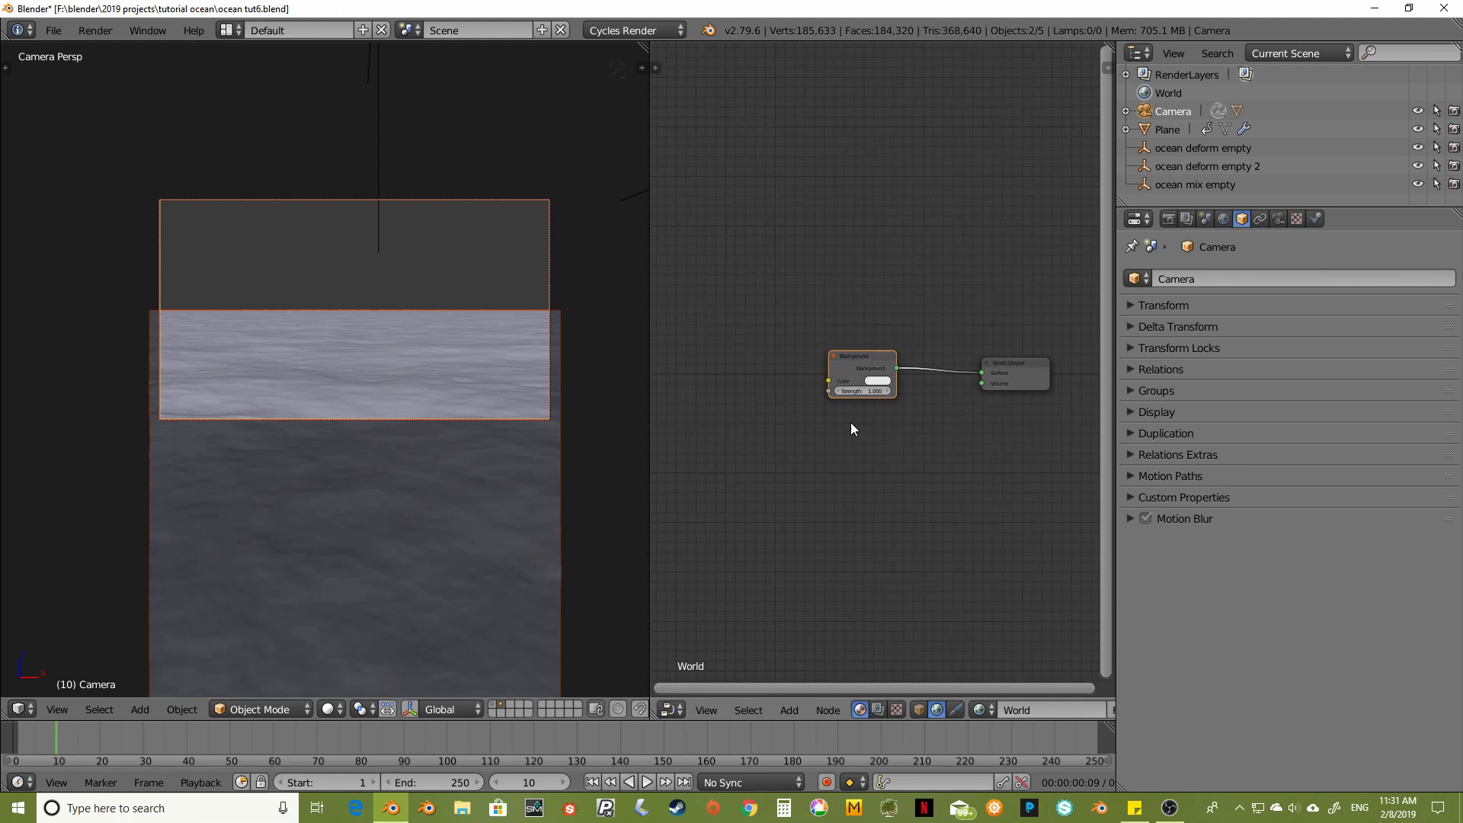
key(shift+a)
mouse_move(830, 368)
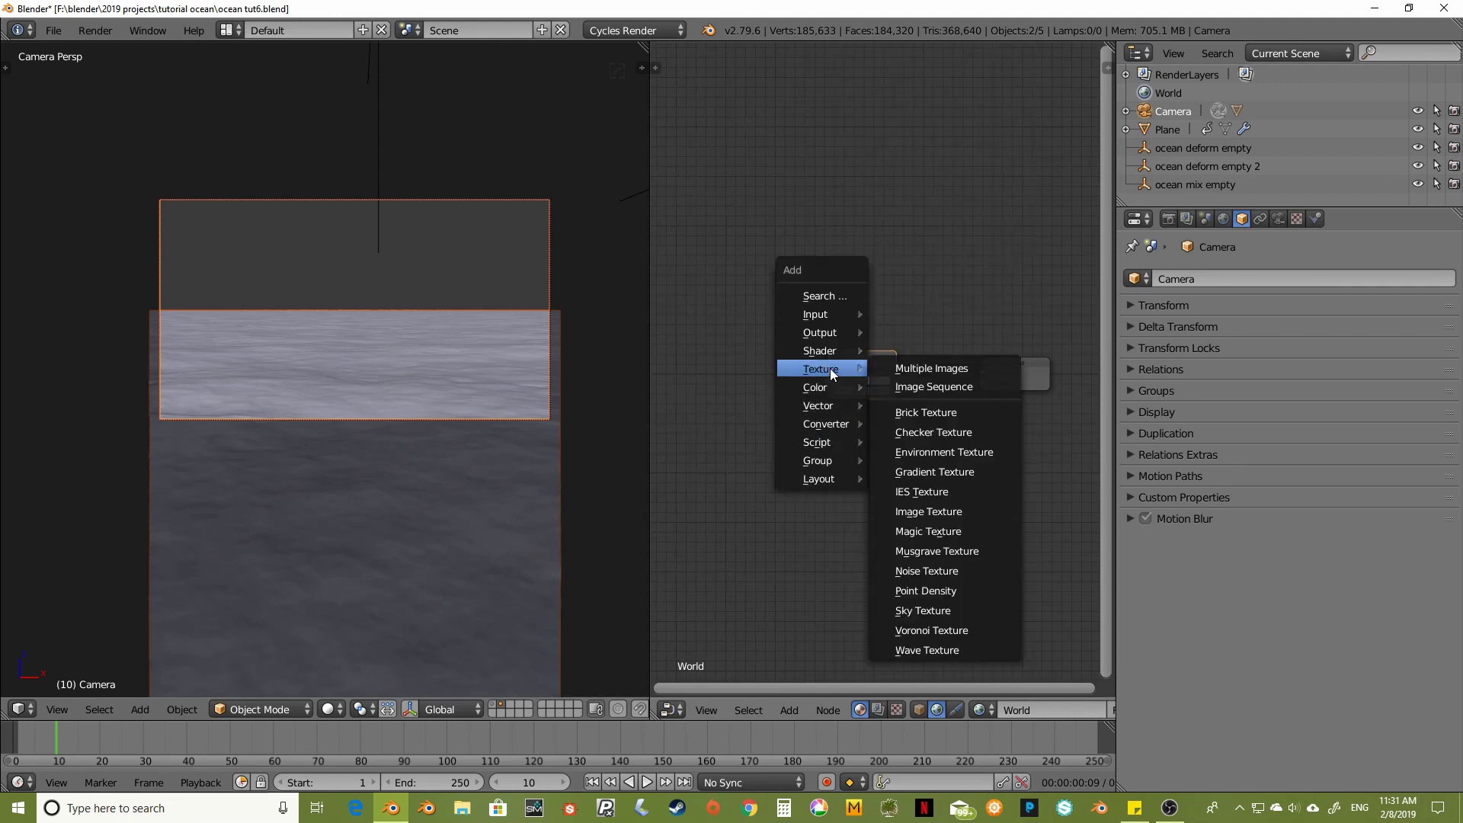
click(935, 449)
click(698, 349)
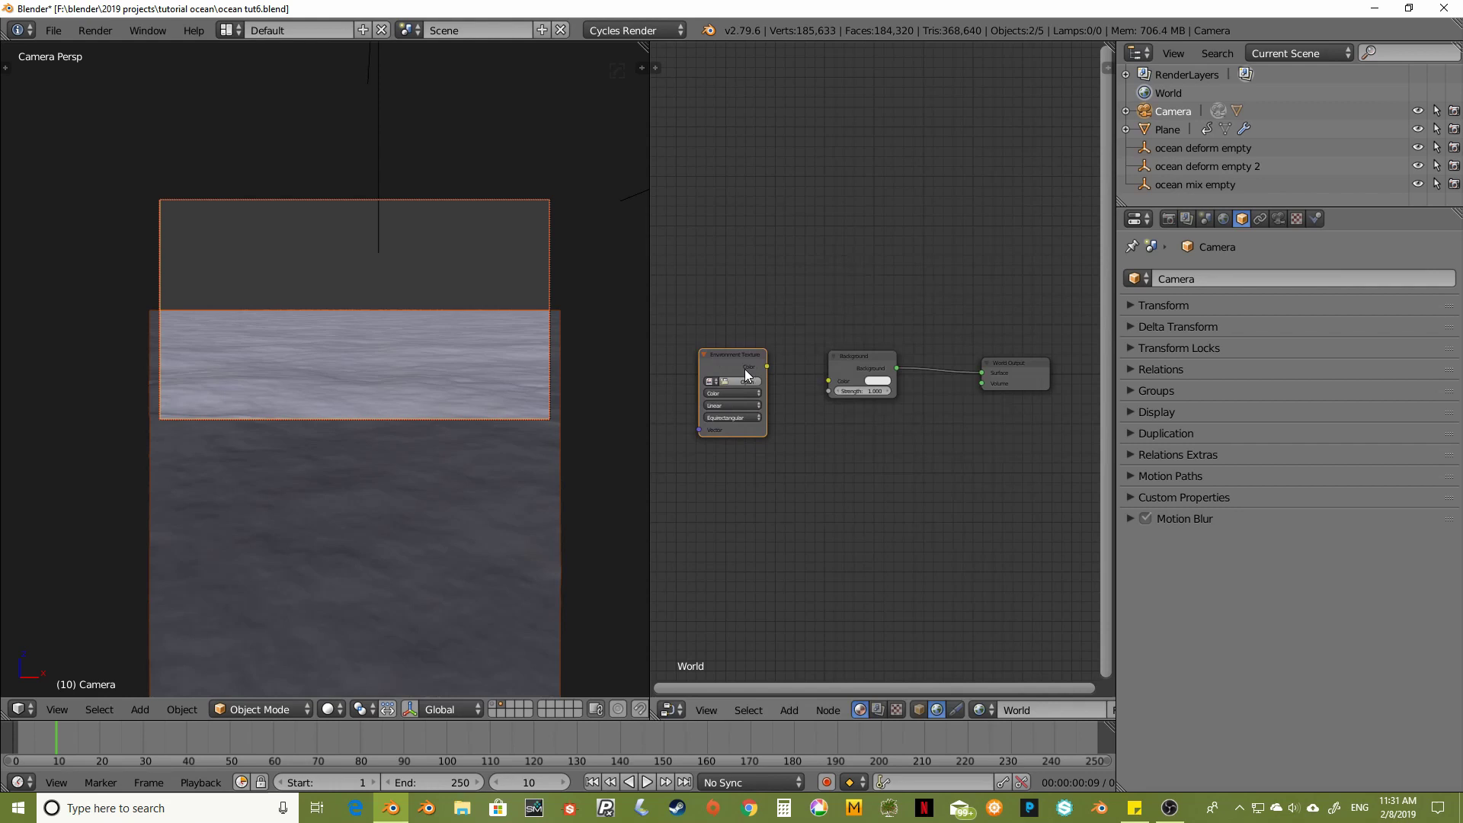
drag(766, 367, 828, 380)
ctrl+scroll(825, 412, up, 3)
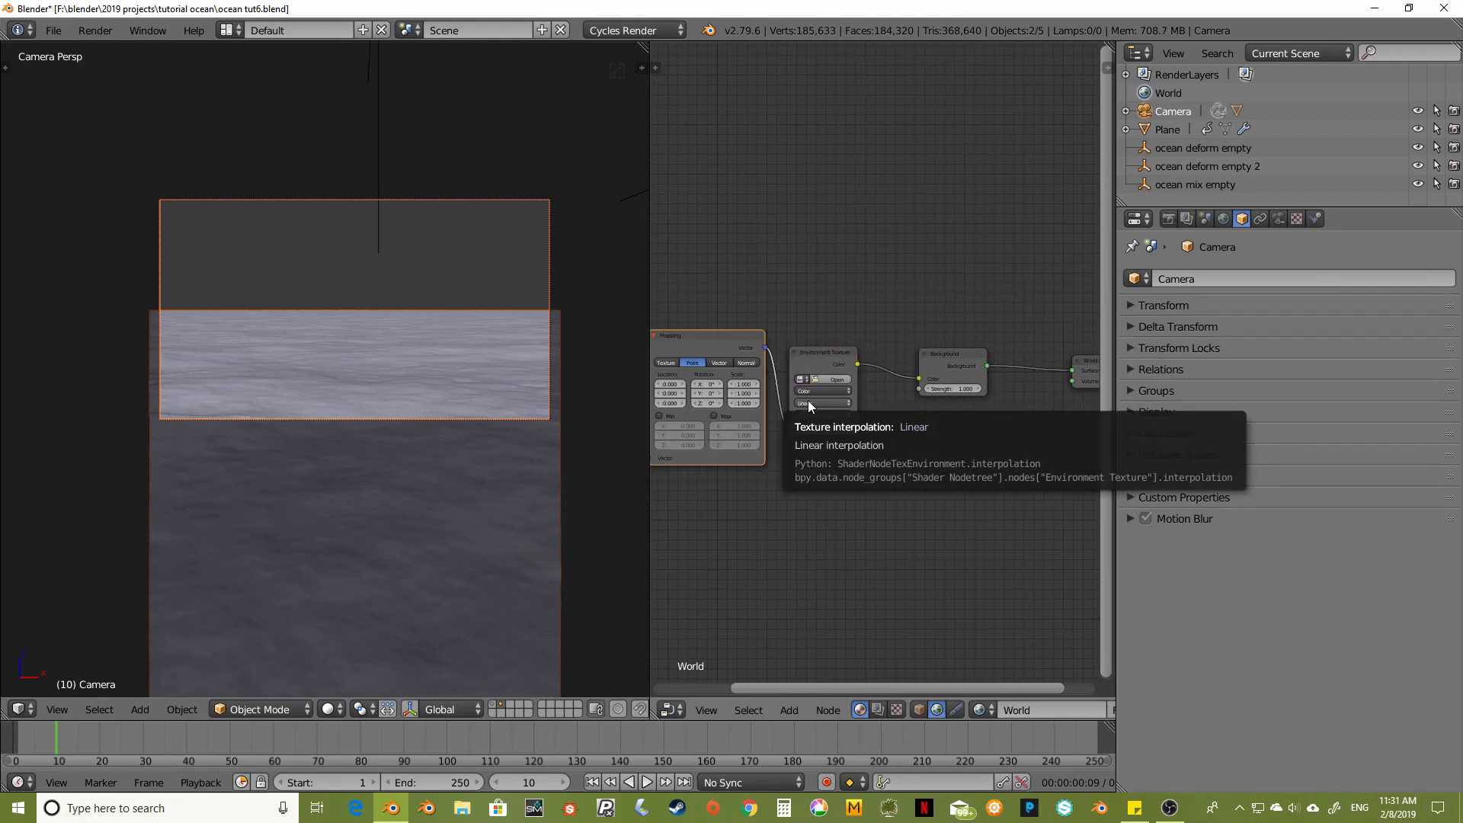
key(ctrl+t)
ctrl+scroll(831, 456, up, 4)
scroll(929, 460, up, 1)
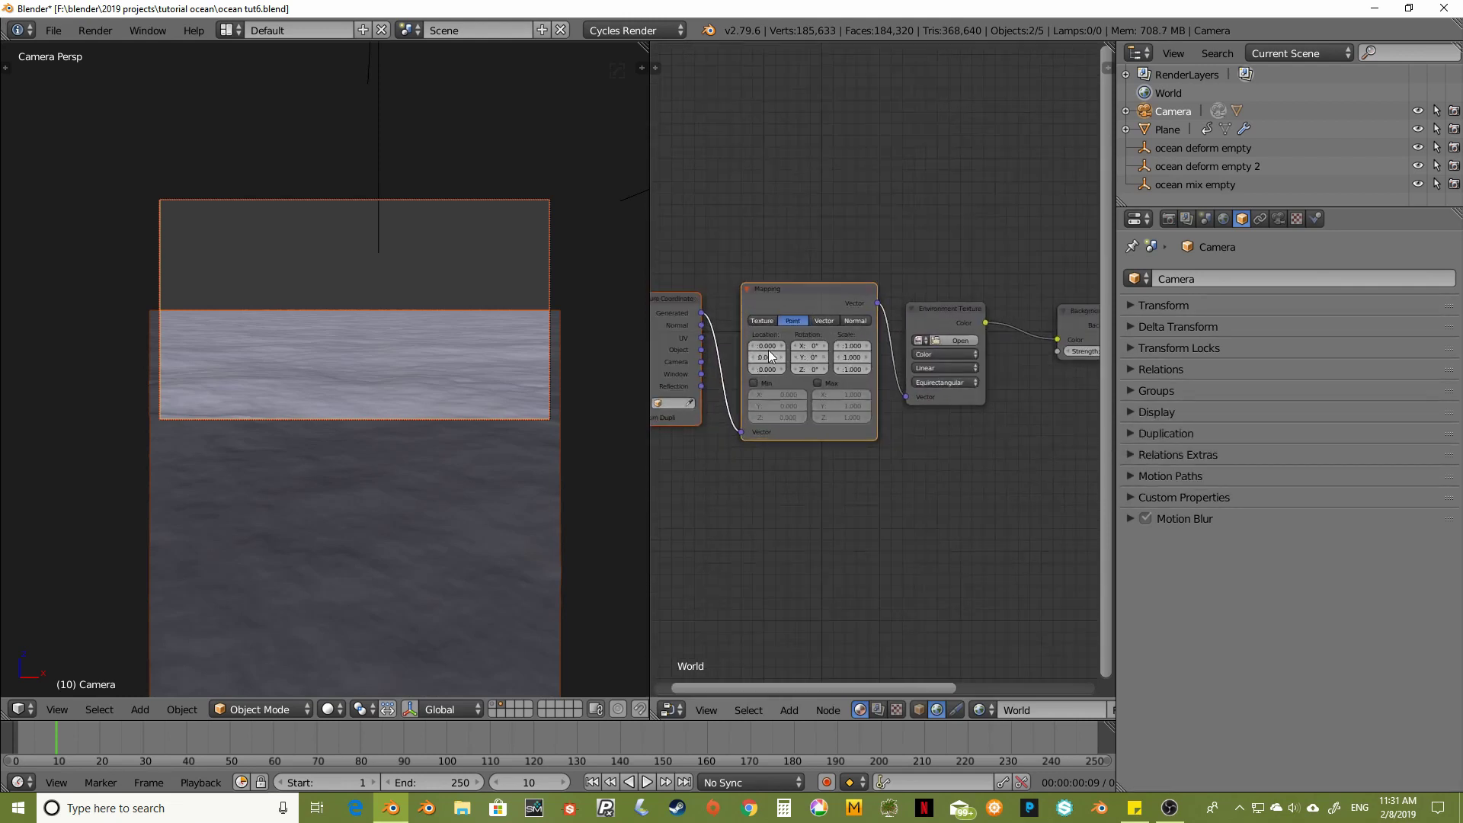
middle_drag(933, 525, 875, 506)
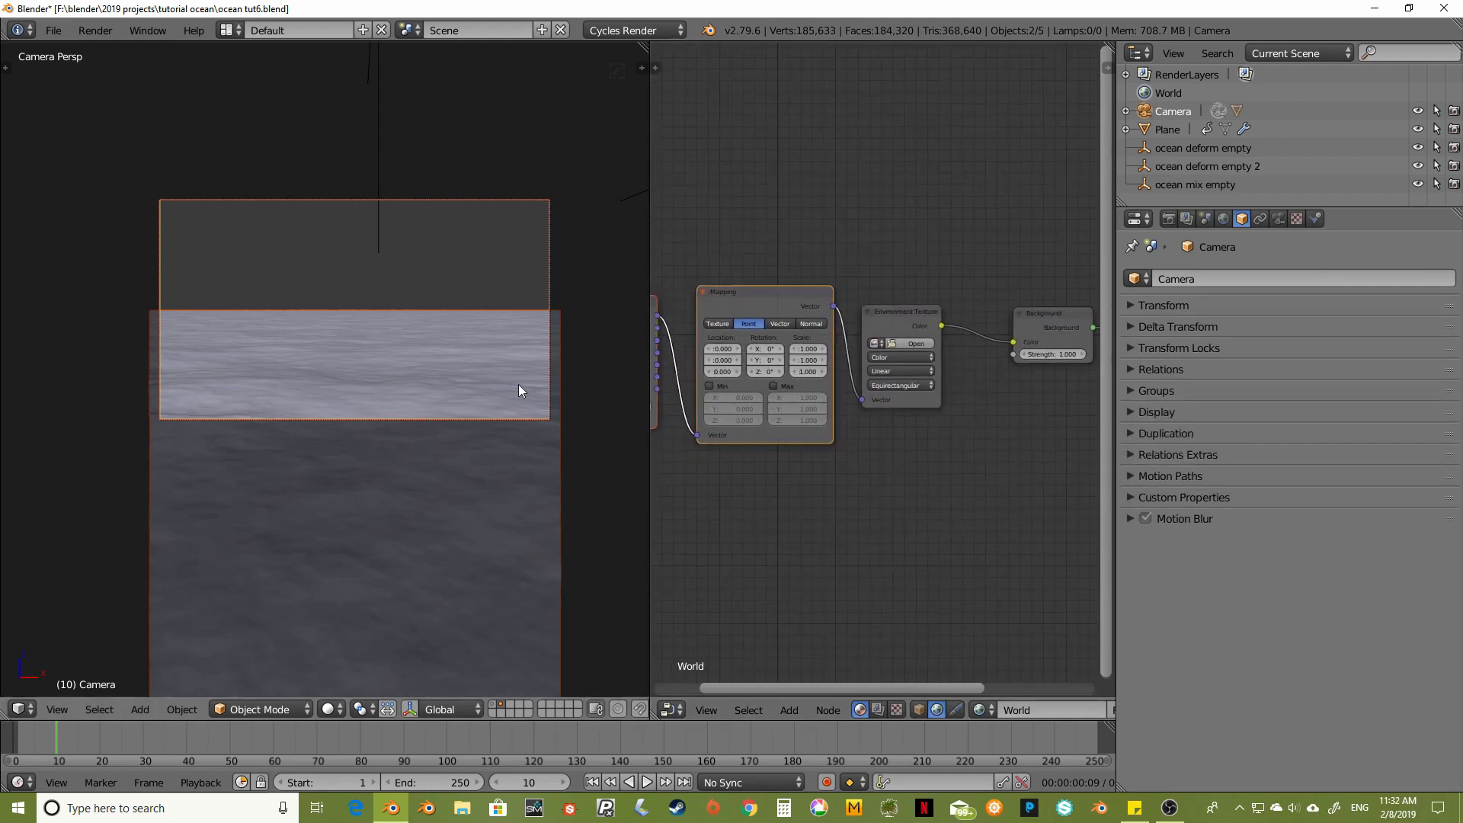
Load flower_road_4k.hdr from the textures folder into the Environment Texture
click(873, 344)
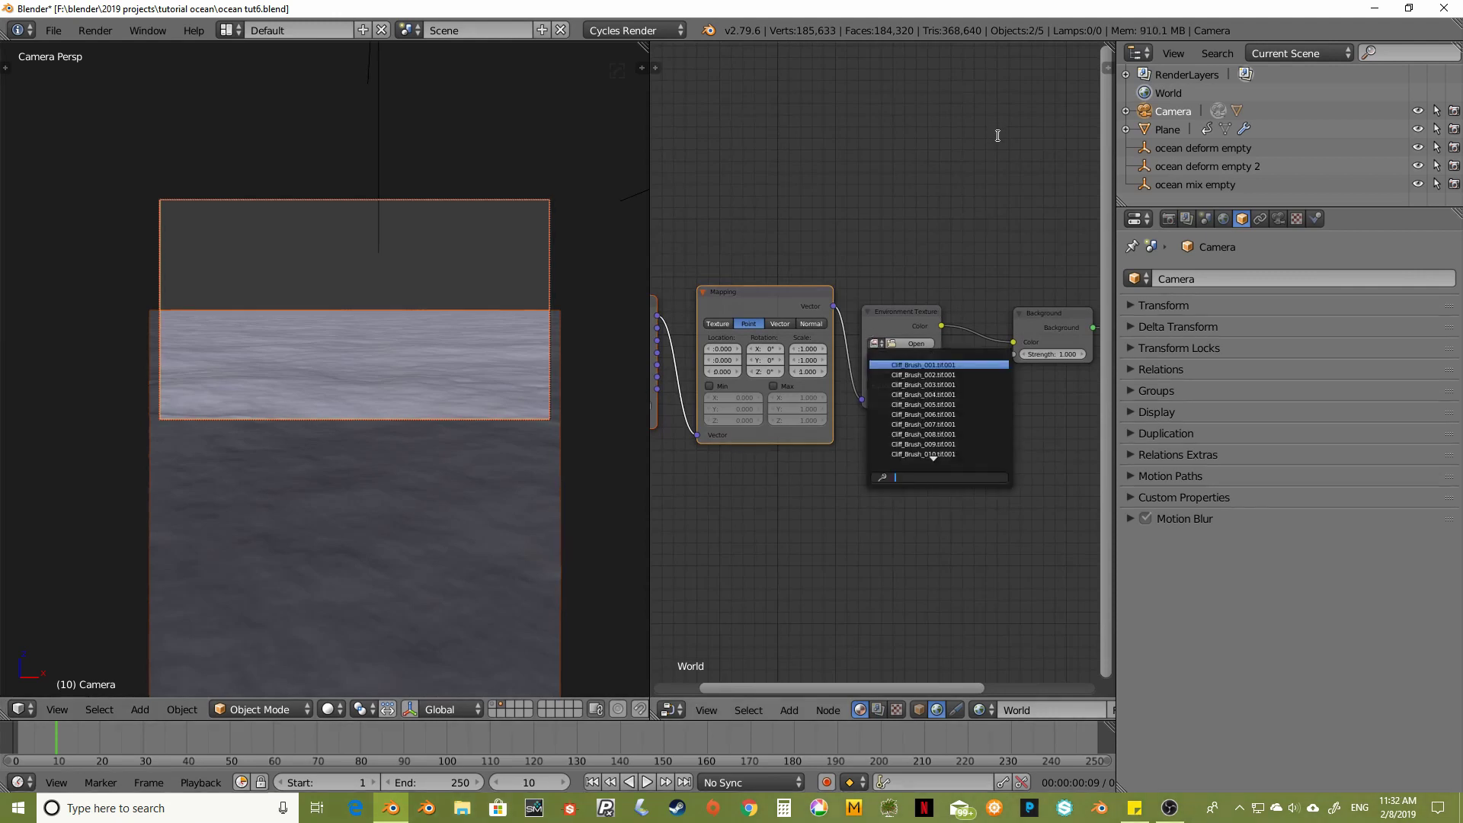
click(891, 343)
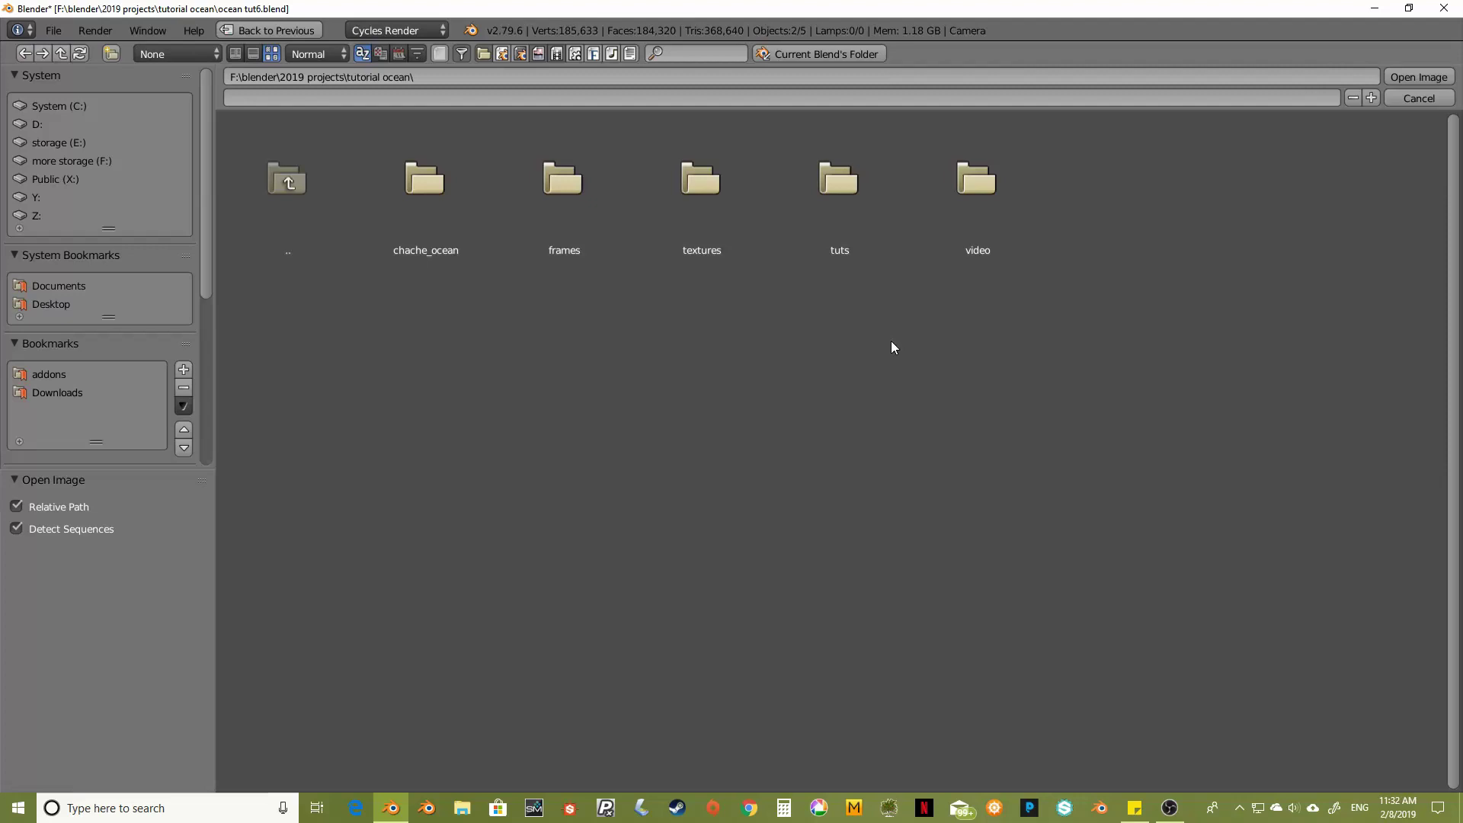
click(701, 178)
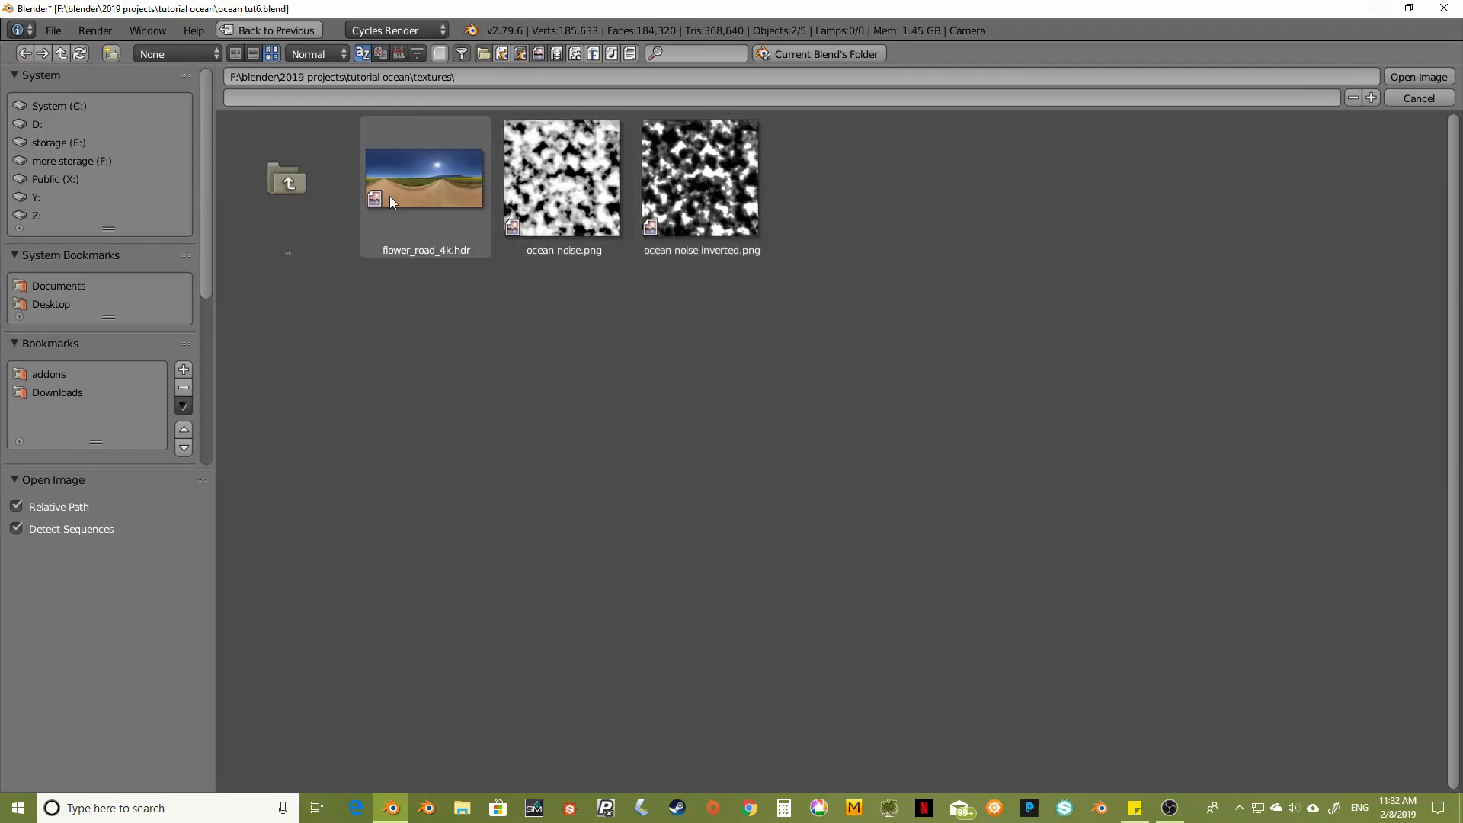
double_click(410, 172)
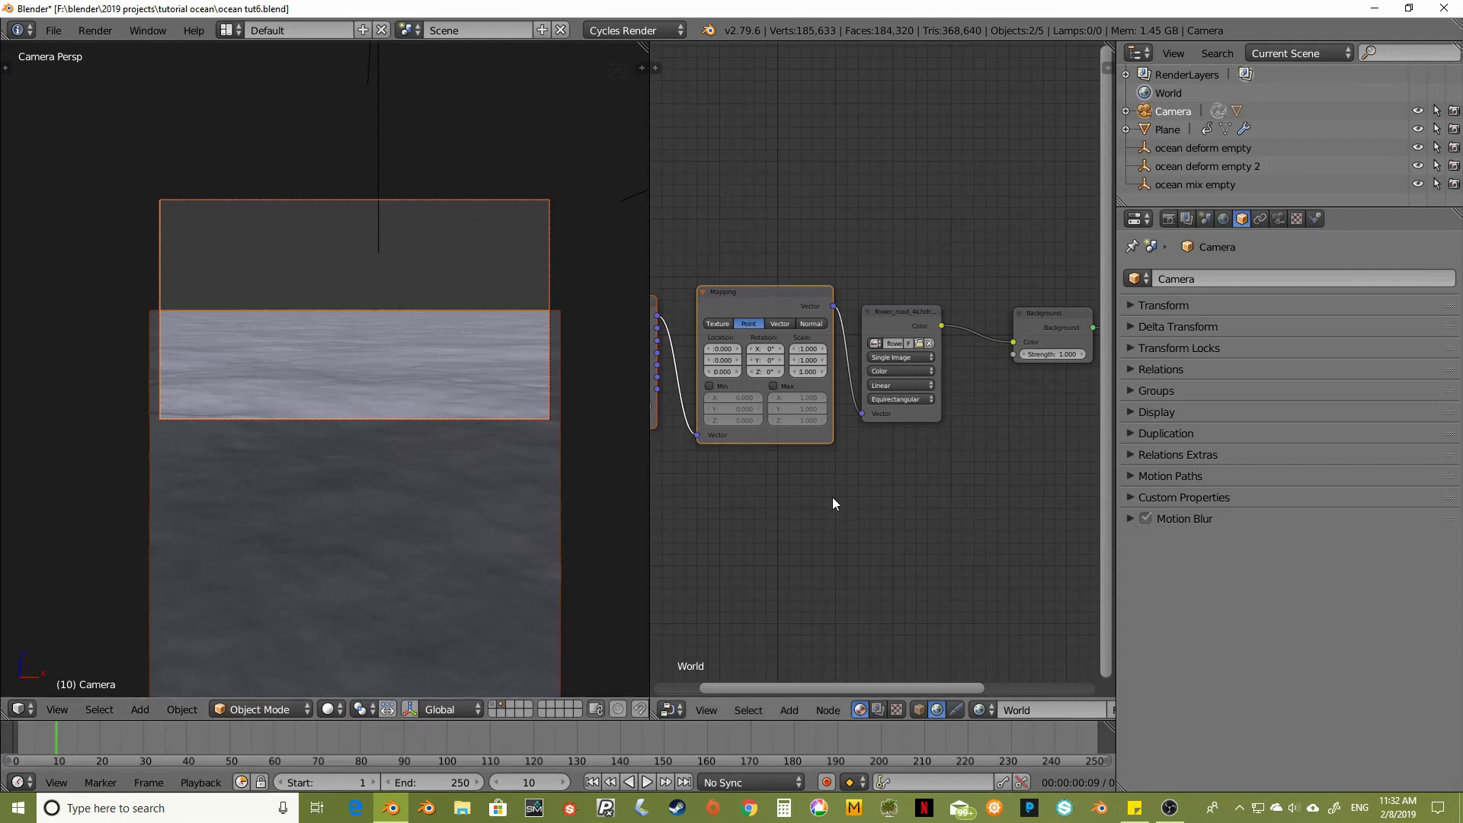
middle_drag(832, 497, 867, 459)
scroll(434, 348, down, 2)
shift+middle_drag(395, 382, 382, 340)
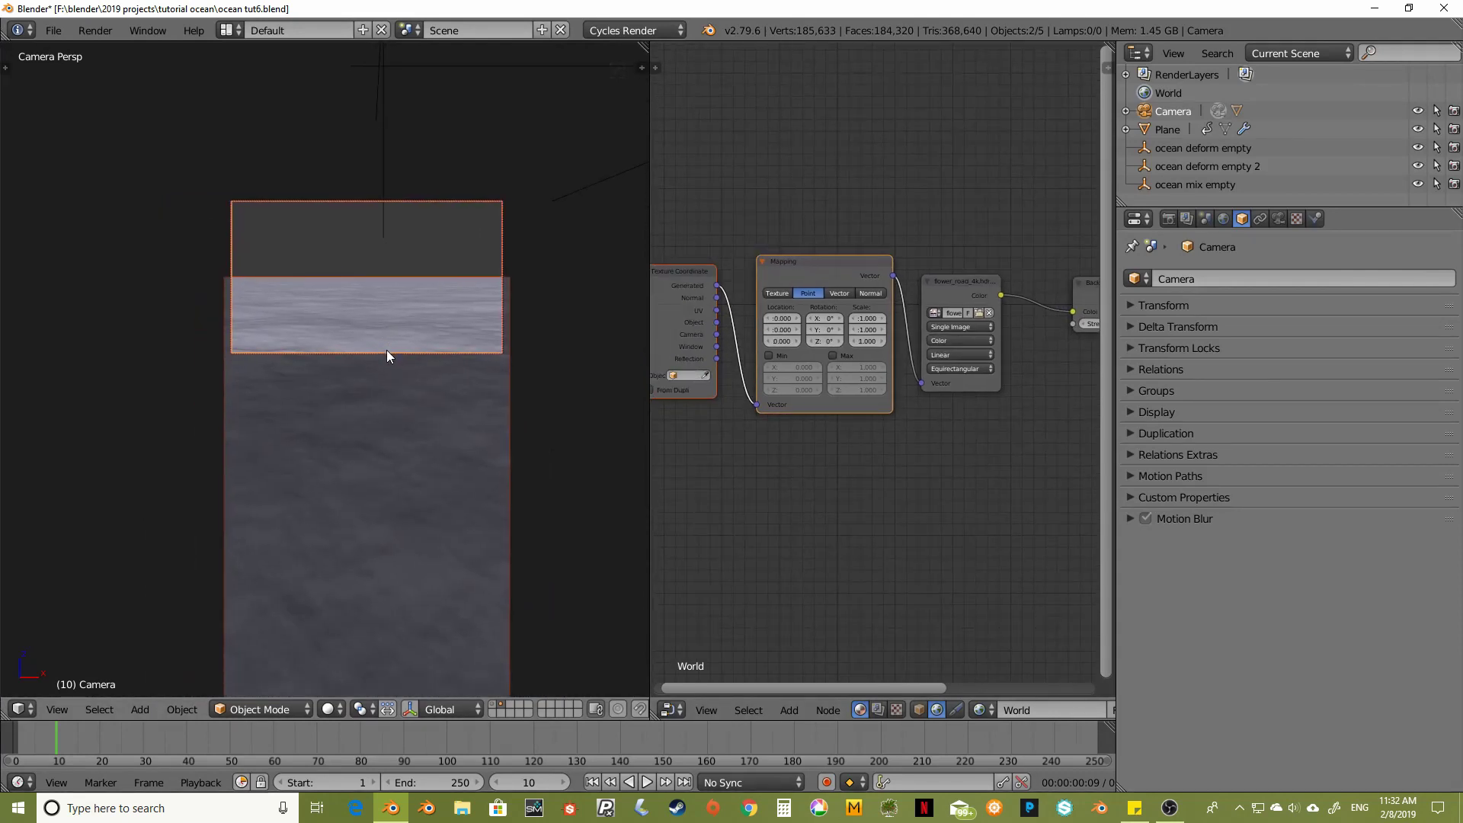
key(n)
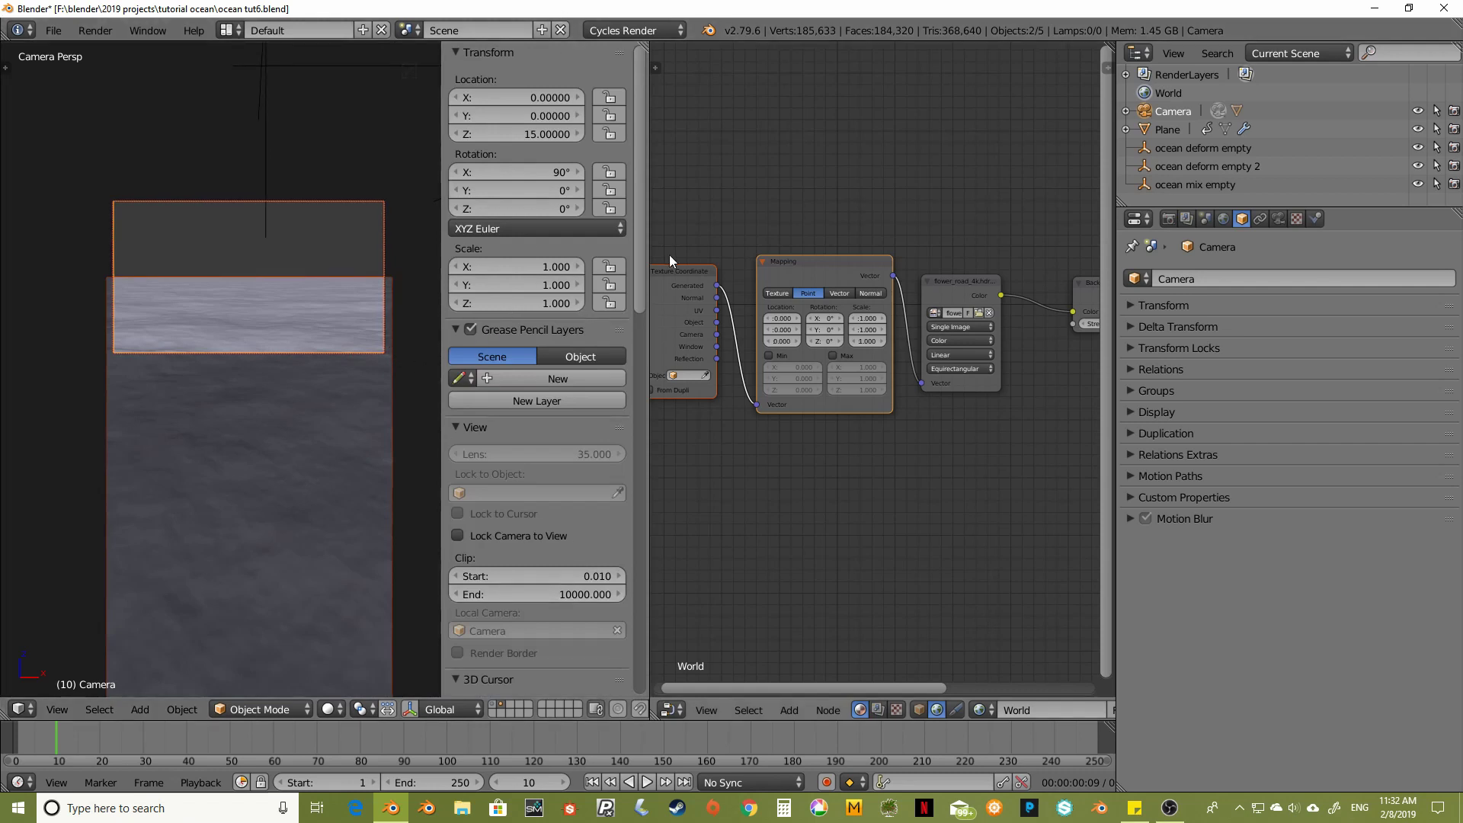
Enable World Background in the viewport sidebar's Display panel and return to camera view
ctrl+click(457, 51)
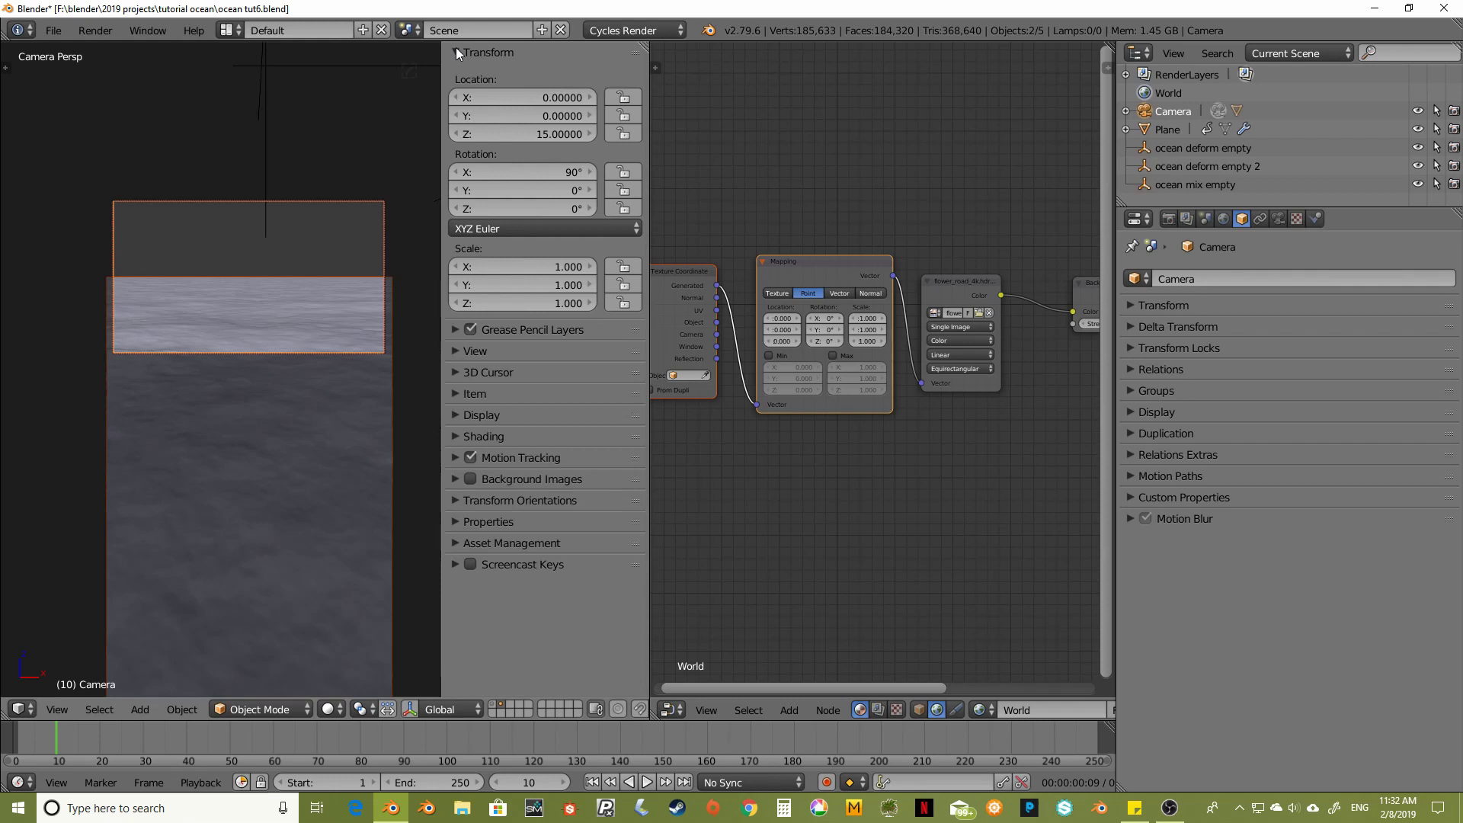
click(456, 51)
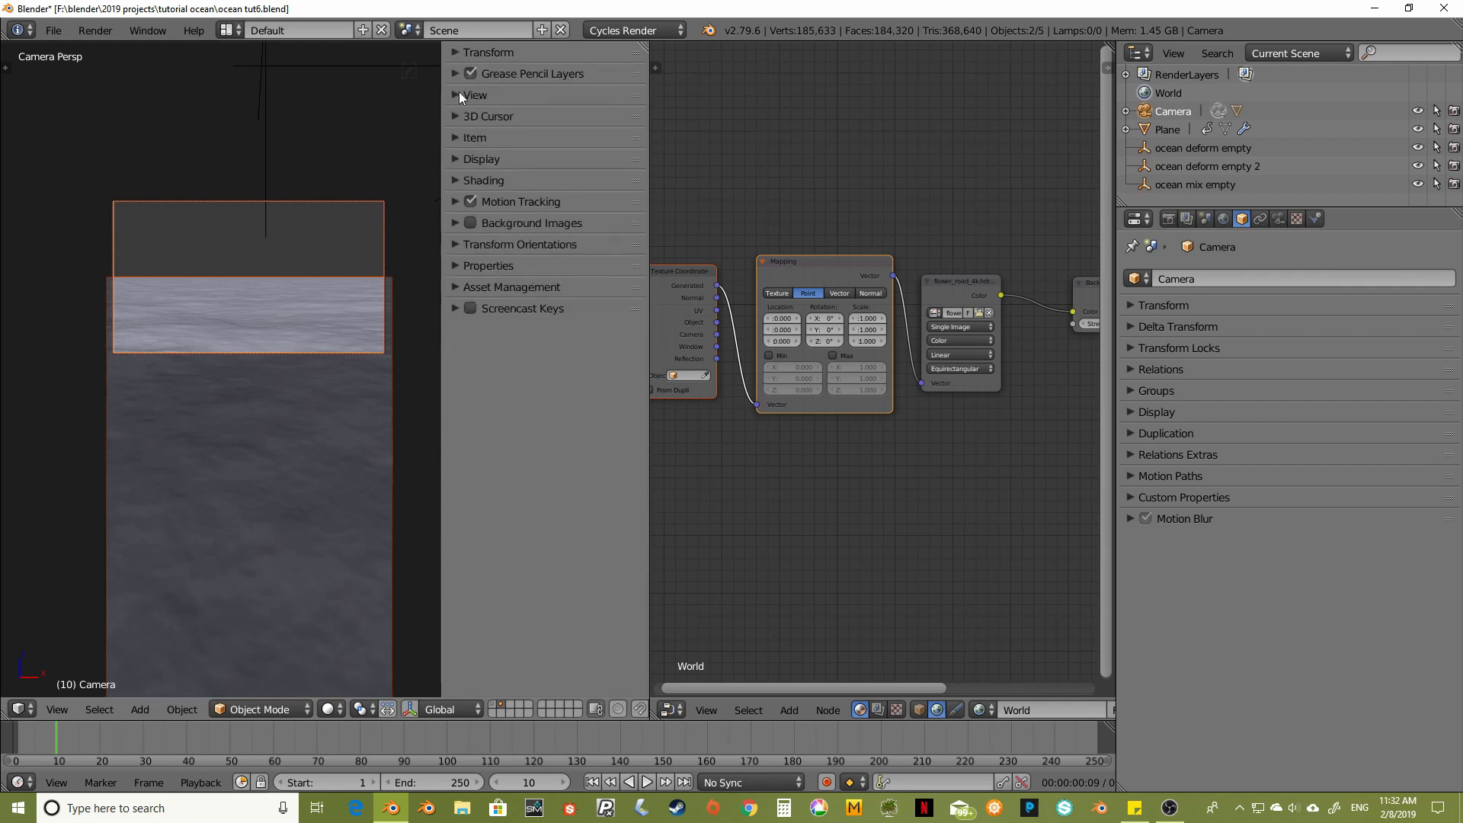
click(454, 158)
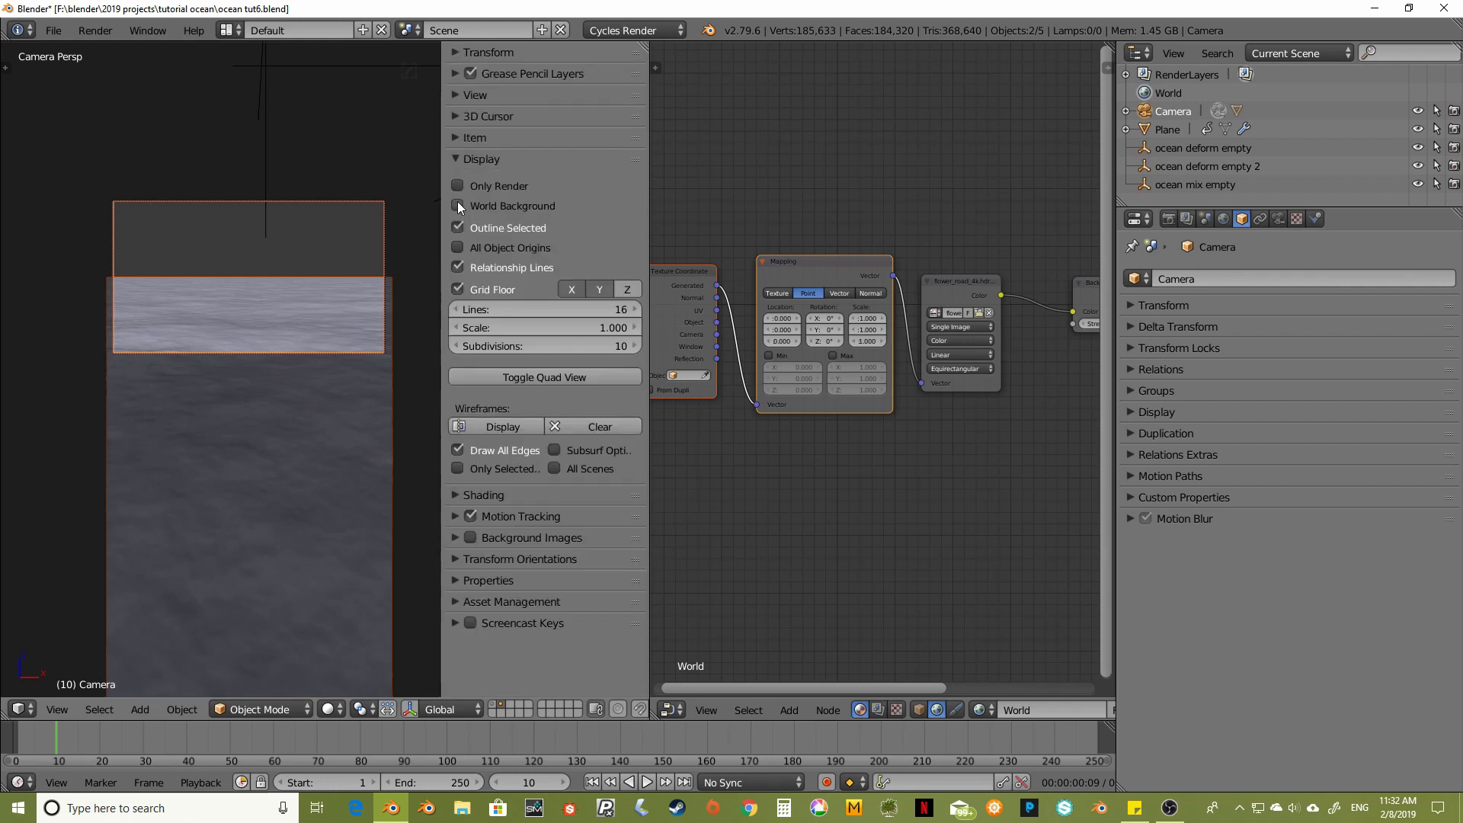
click(457, 204)
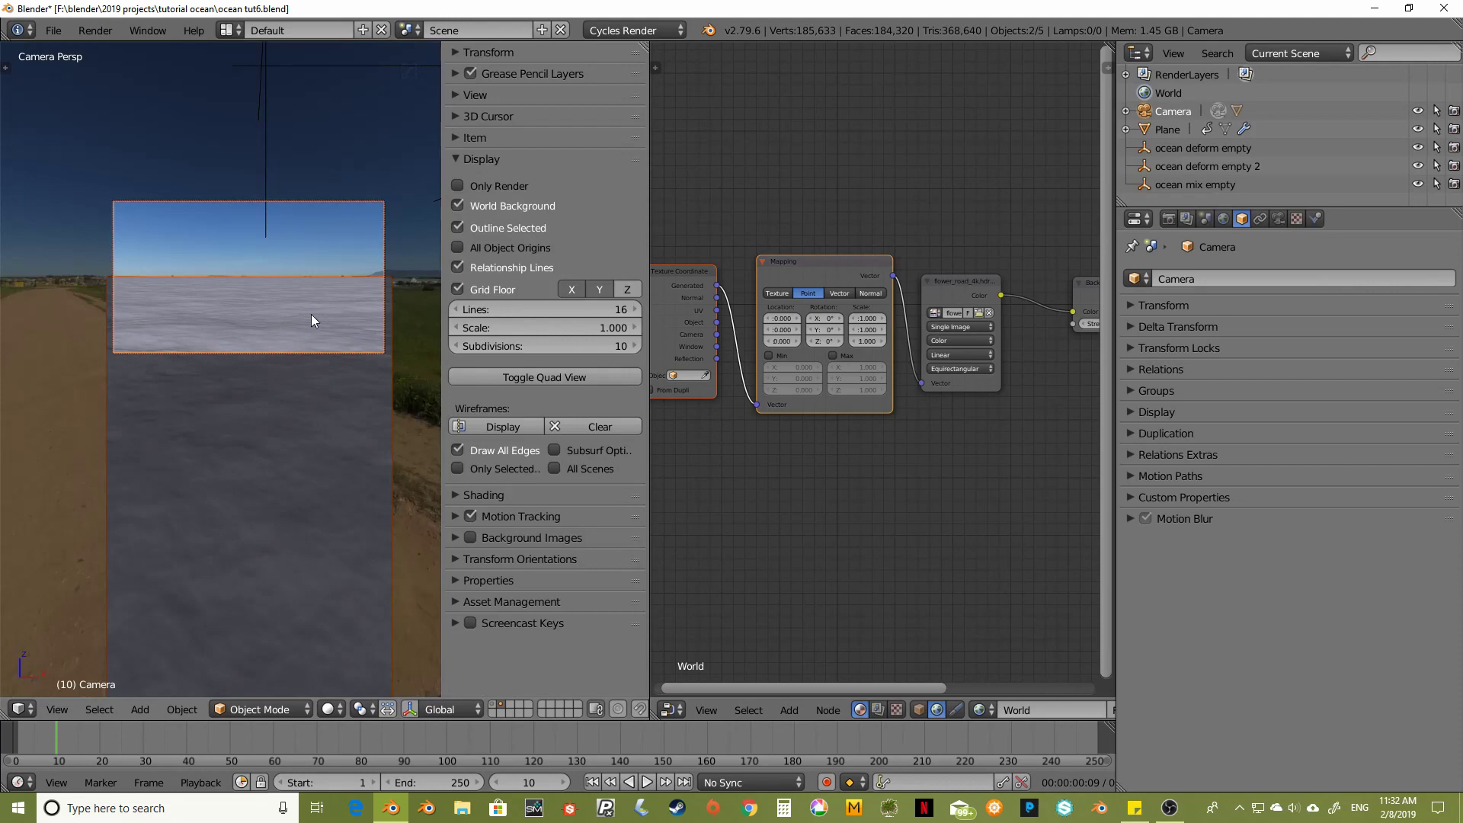
key(n)
middle_drag(308, 318, 394, 350)
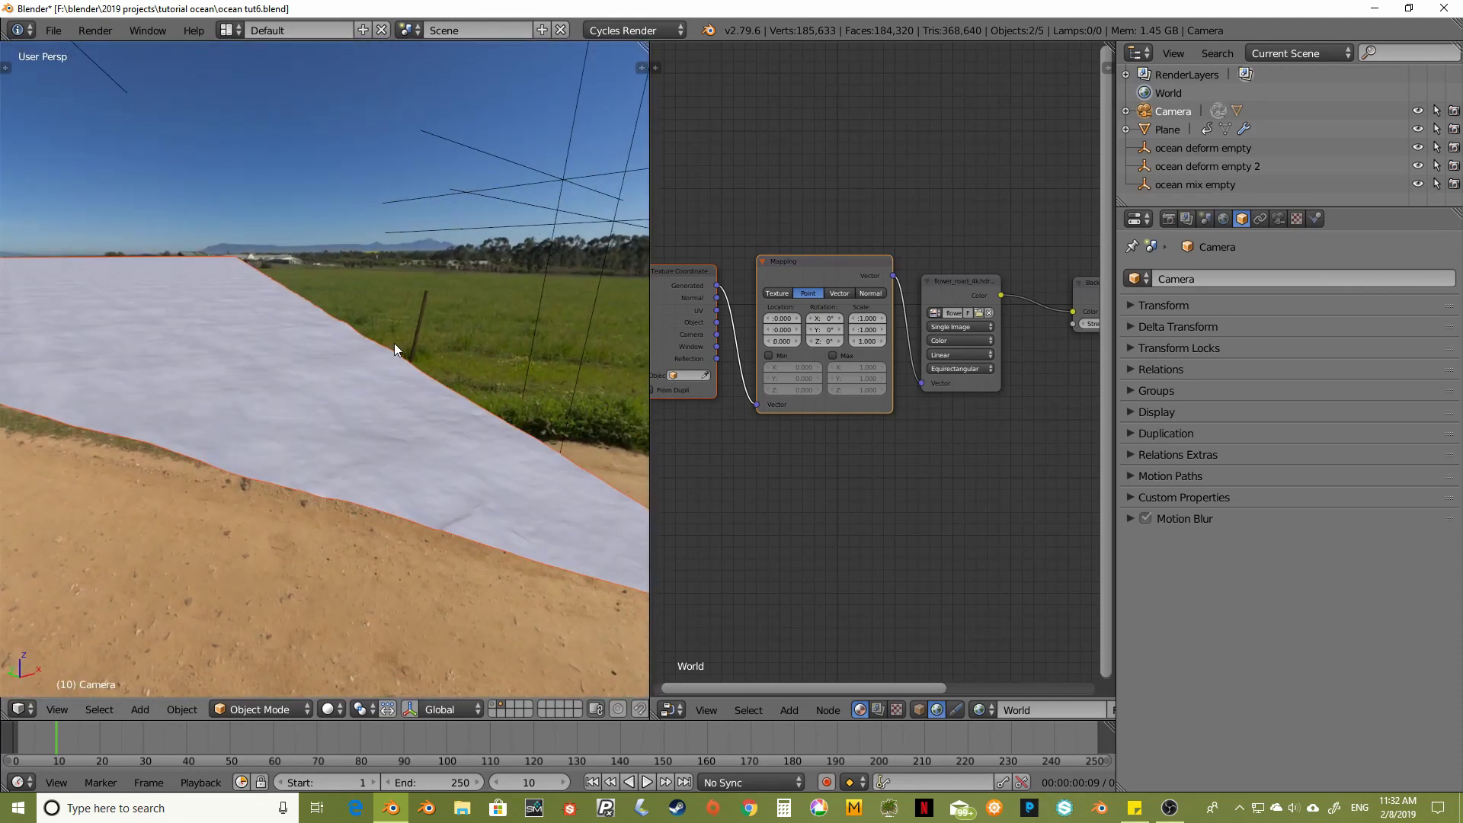
key(KP_0)
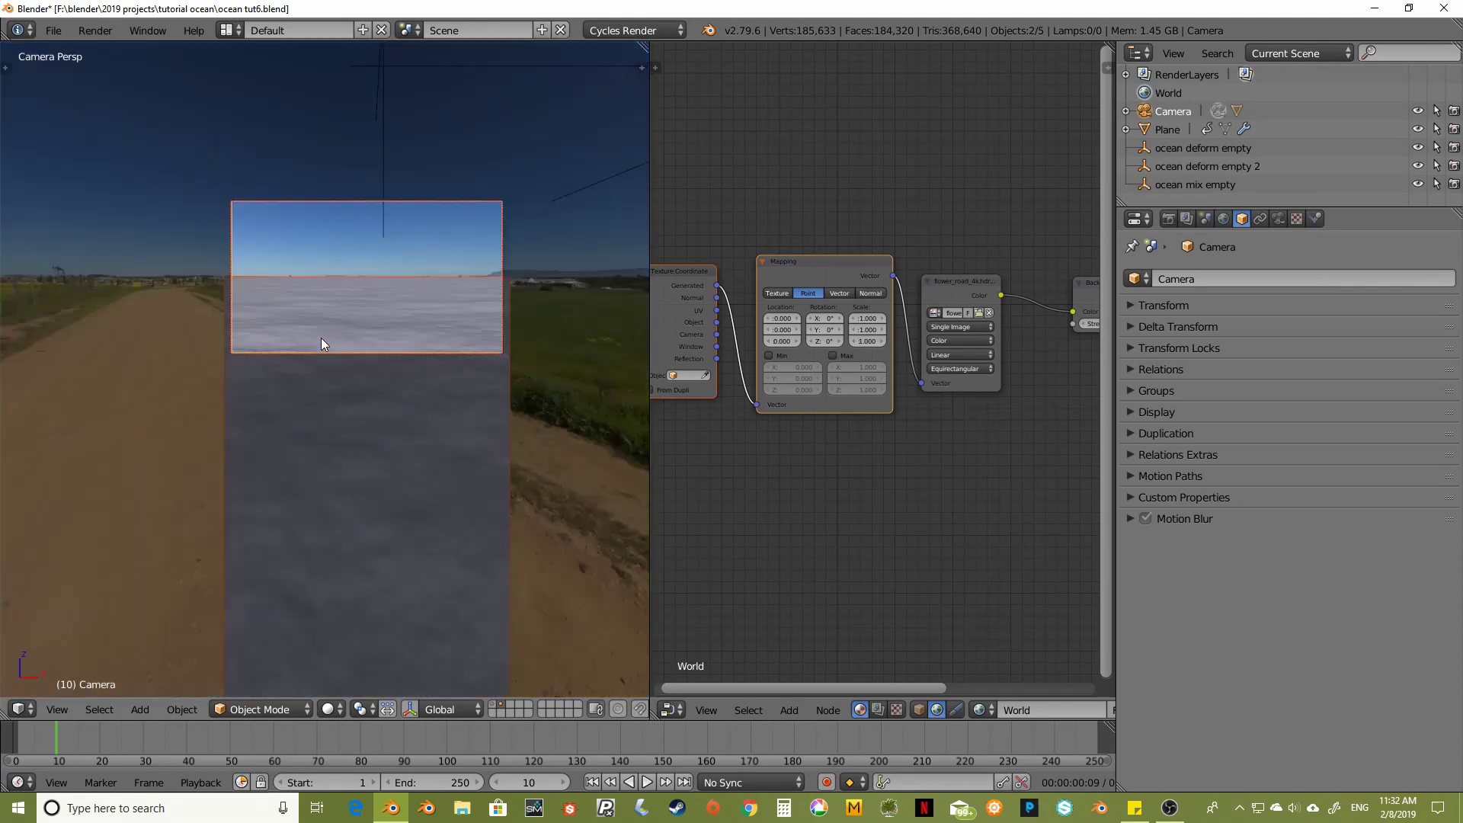
Start a rendered camera preview and switch off Film Transparent in the Render settings
key(shift+z)
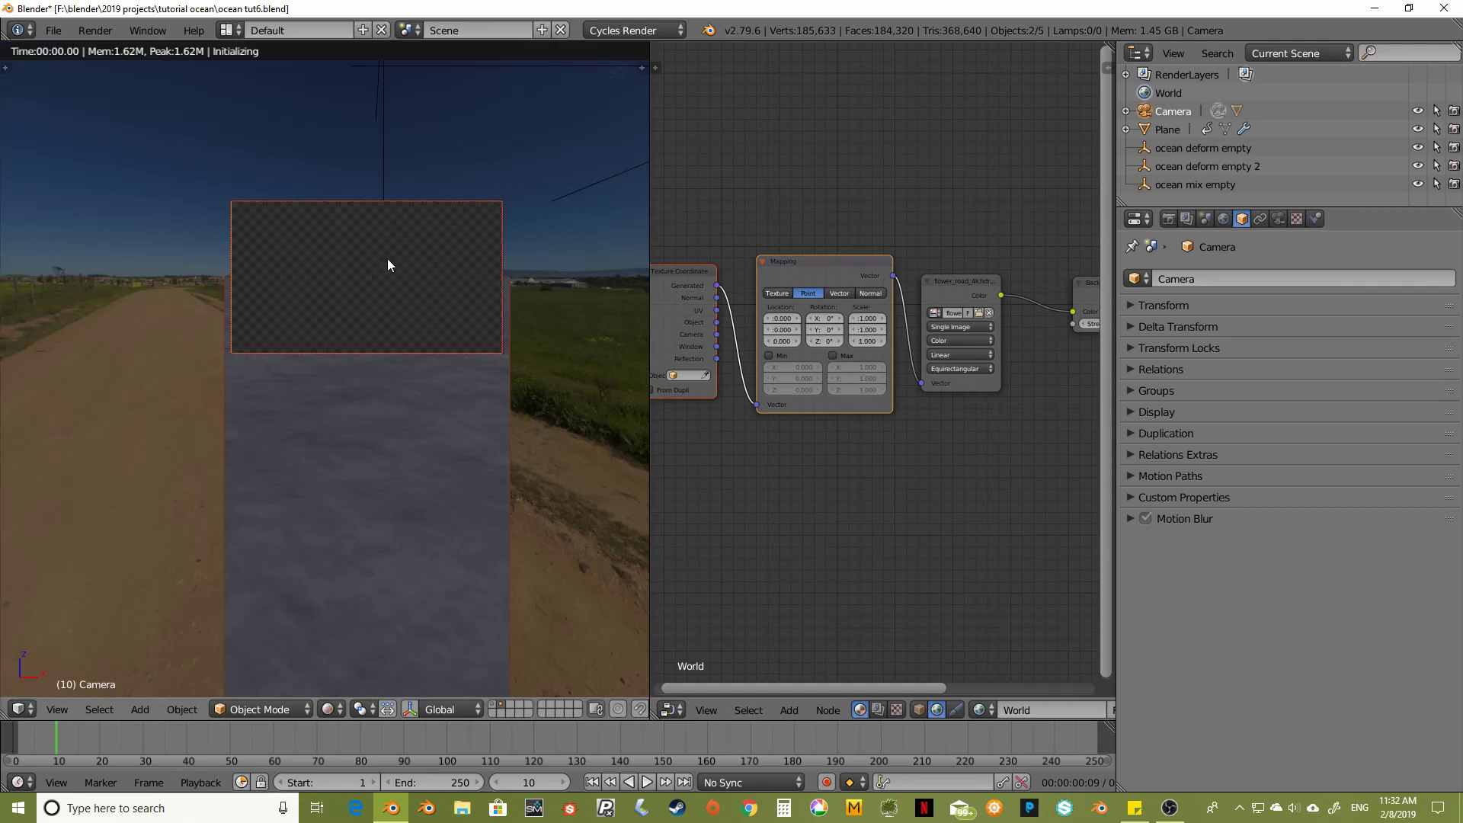
key(Home)
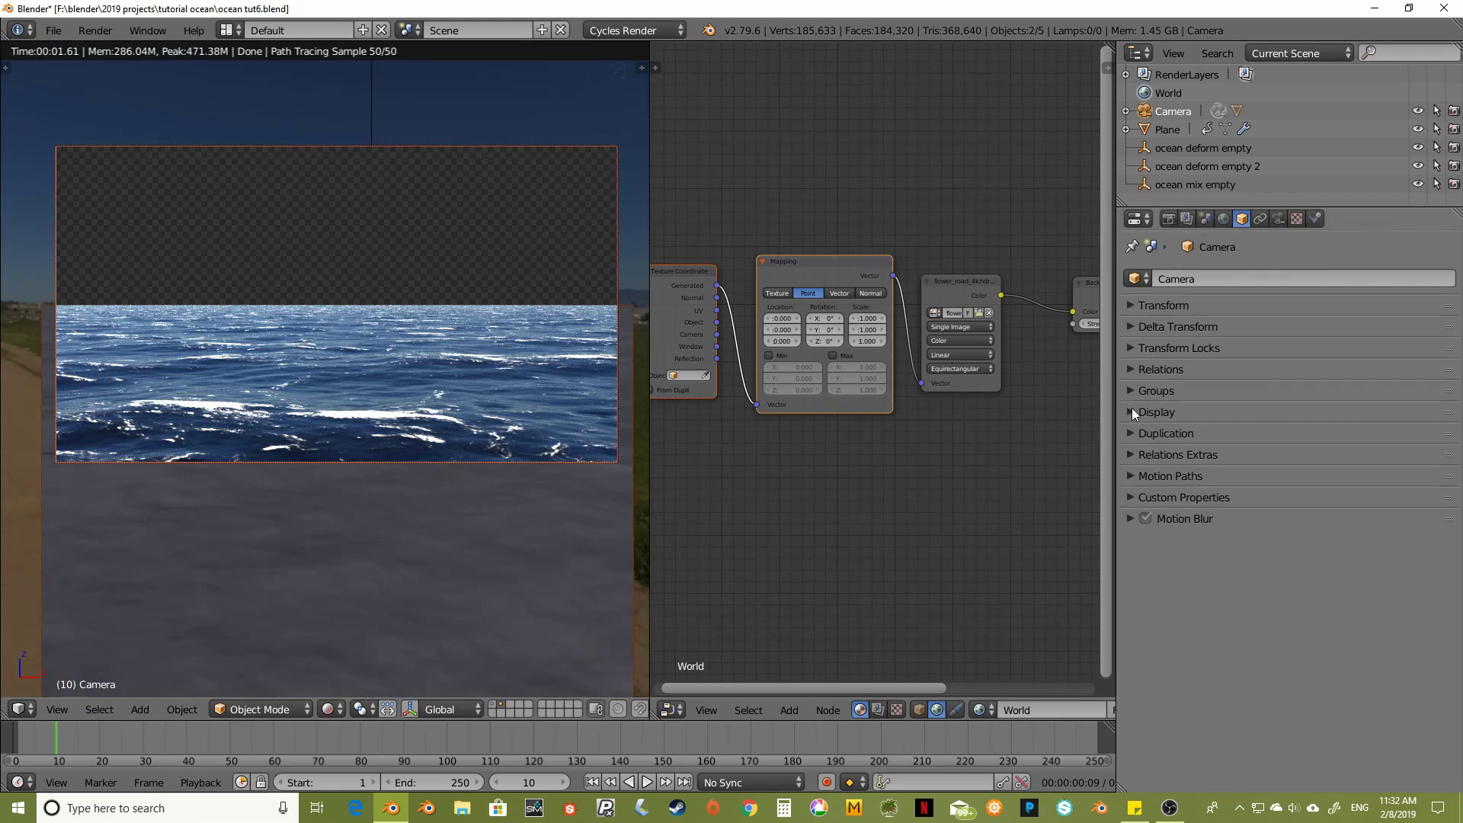
click(1170, 218)
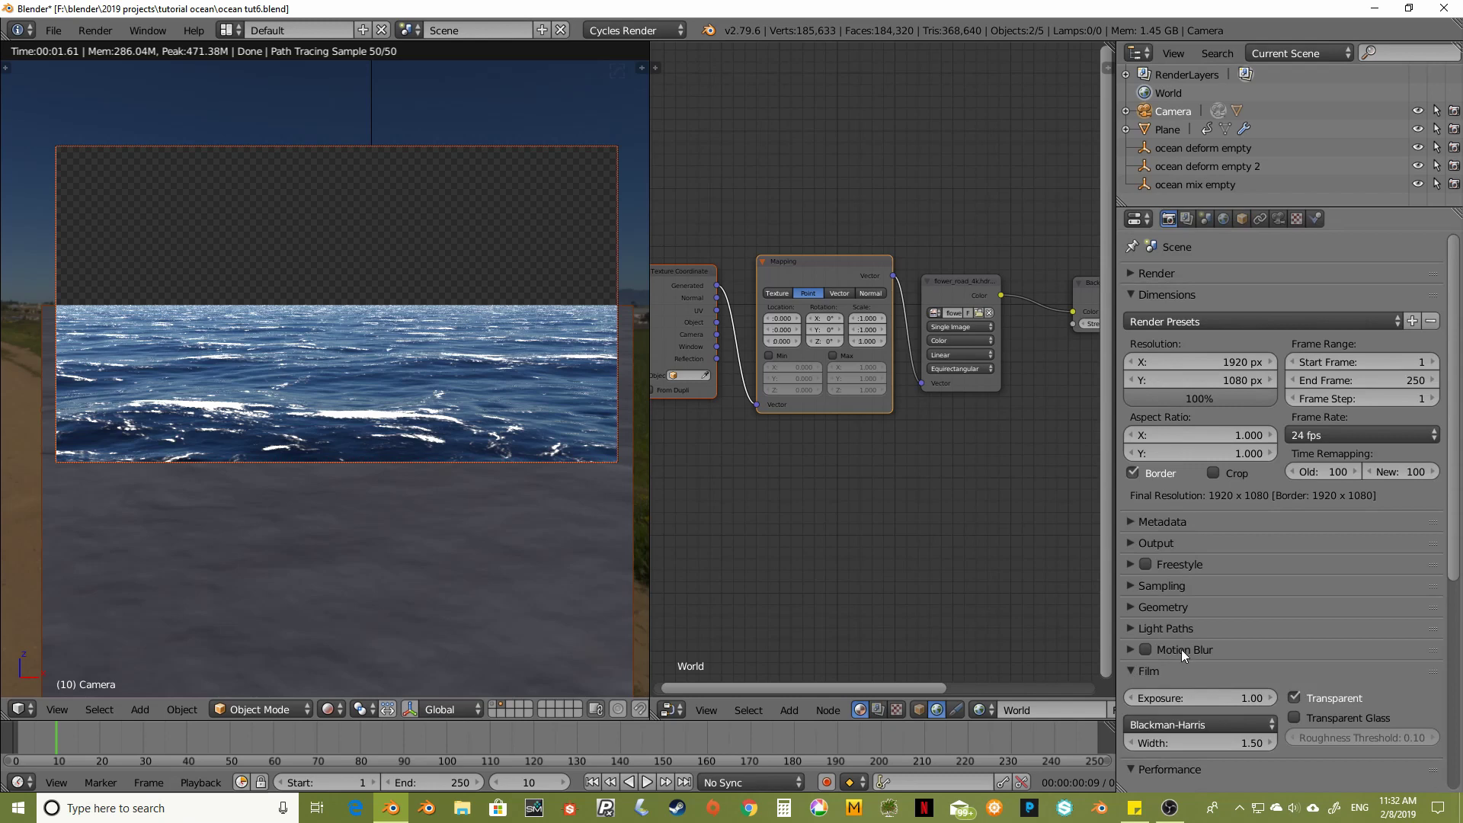
scroll(1181, 663, down, 1)
click(1293, 668)
click(1132, 640)
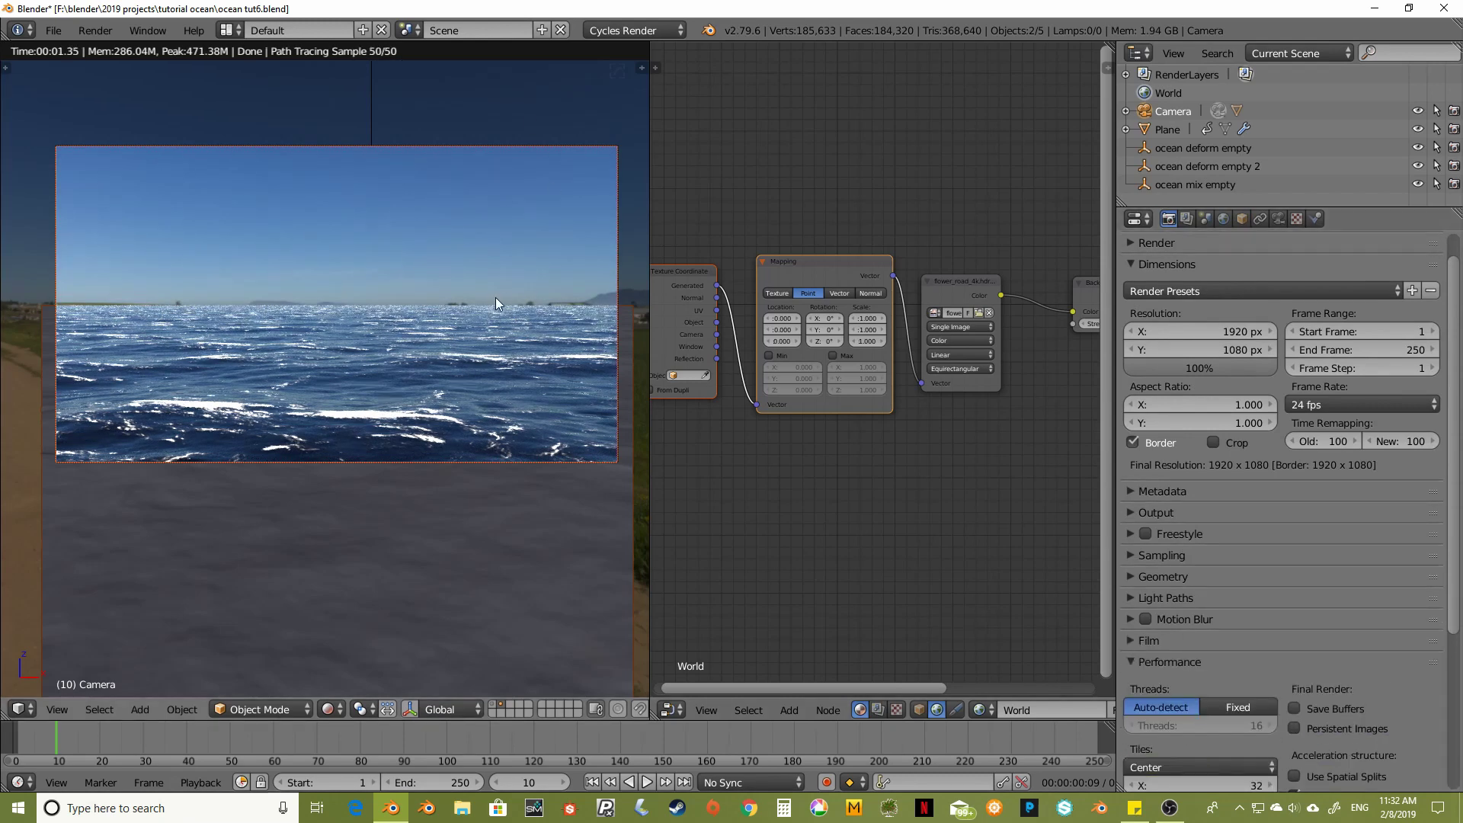
scroll(495, 297, up, 1)
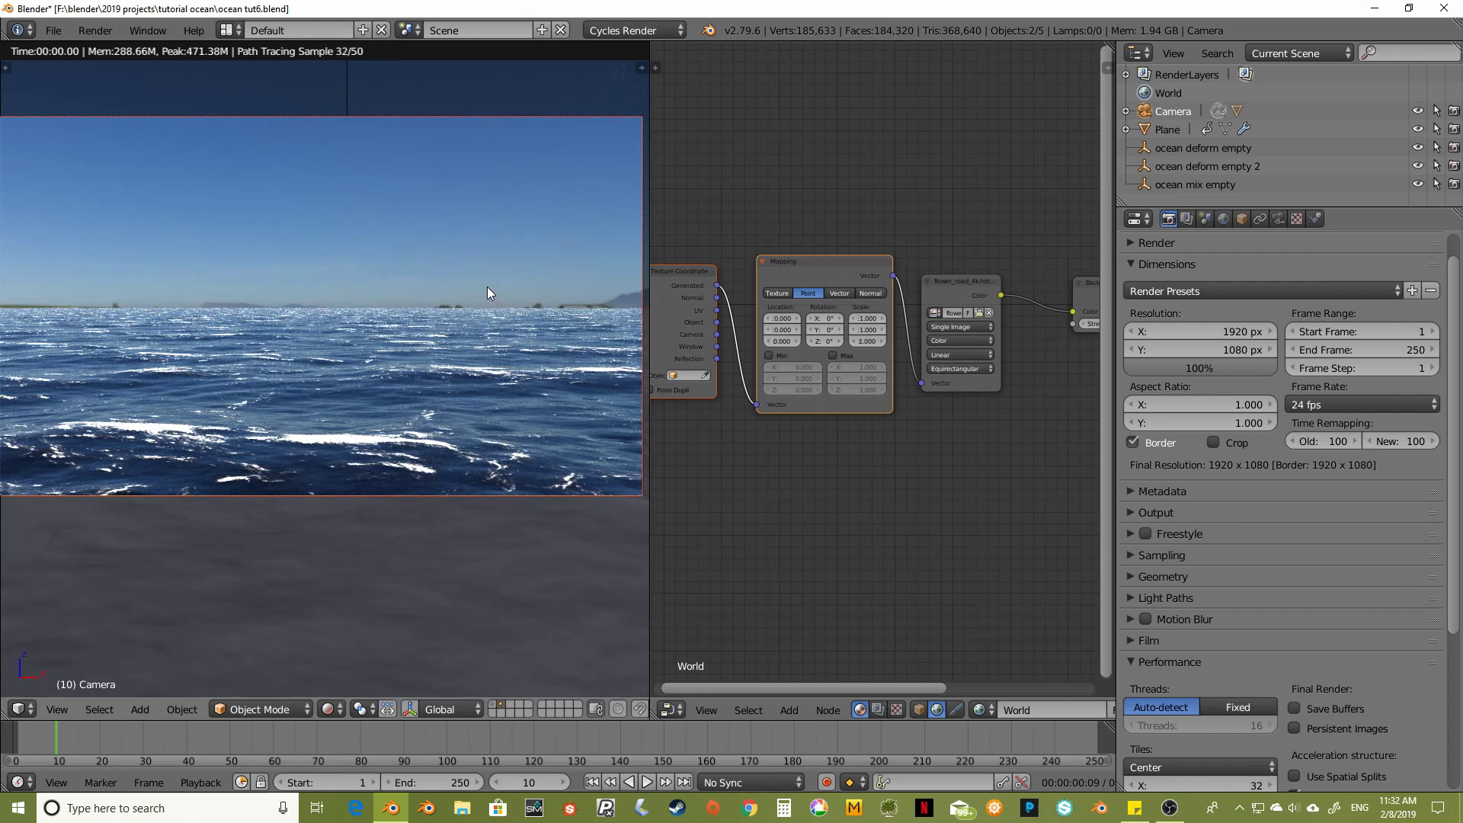
scroll(487, 287, down, 2)
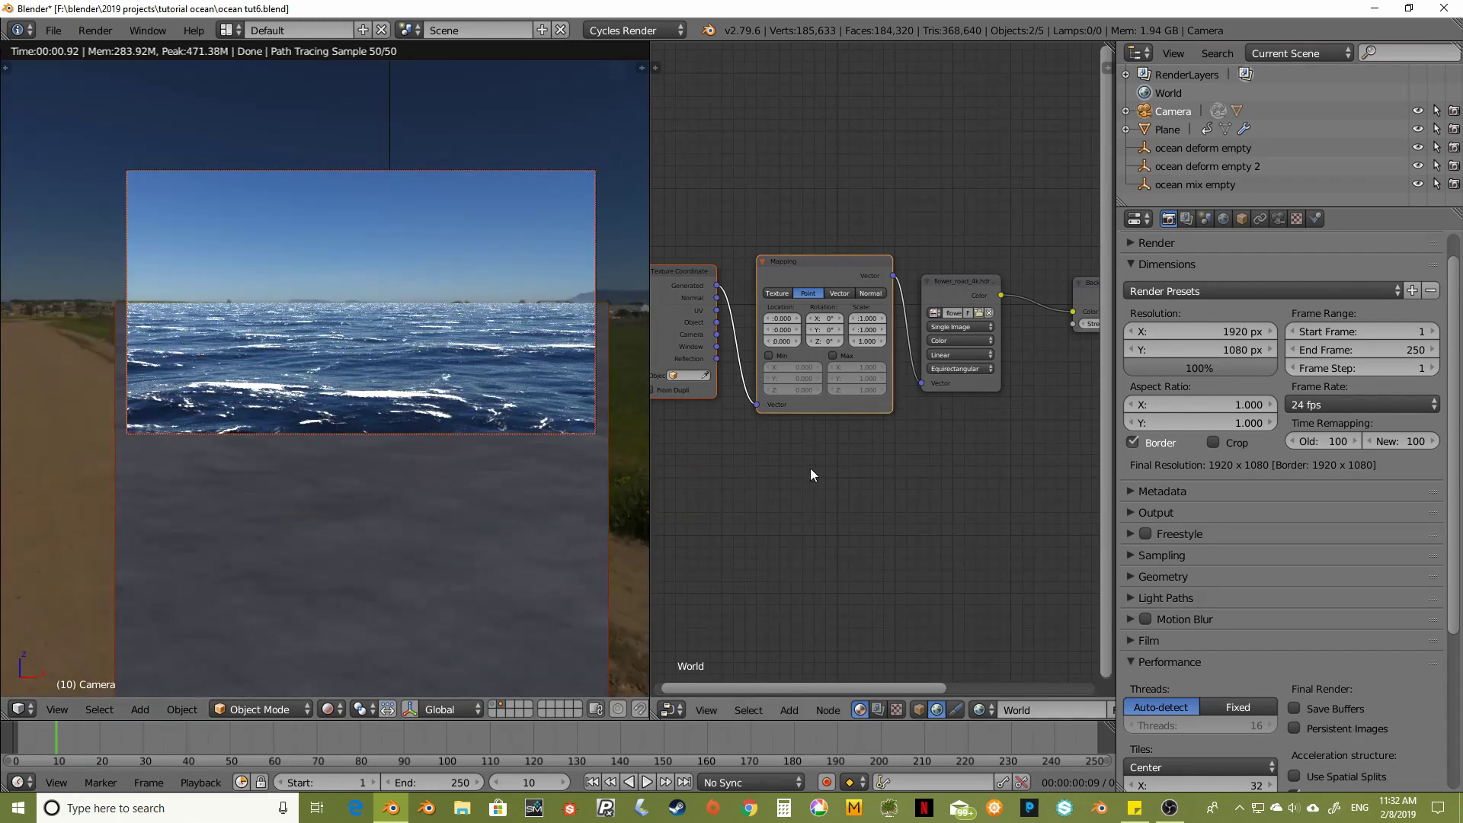
Try rotating the world background around Z in the Mapping node, then reset Rotation Z to 0°
middle_drag(810, 468, 843, 462)
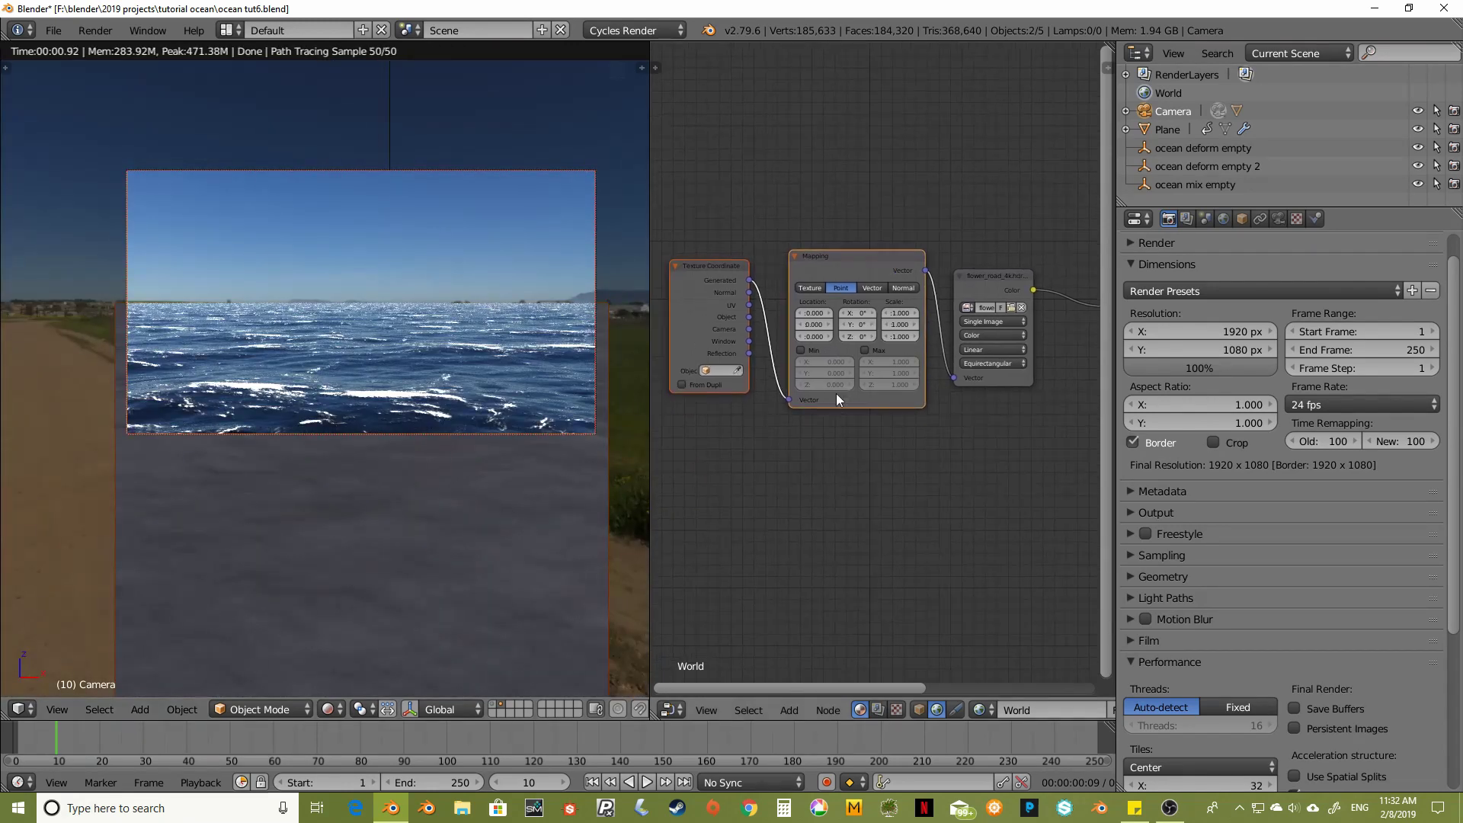
drag(863, 342, 924, 341)
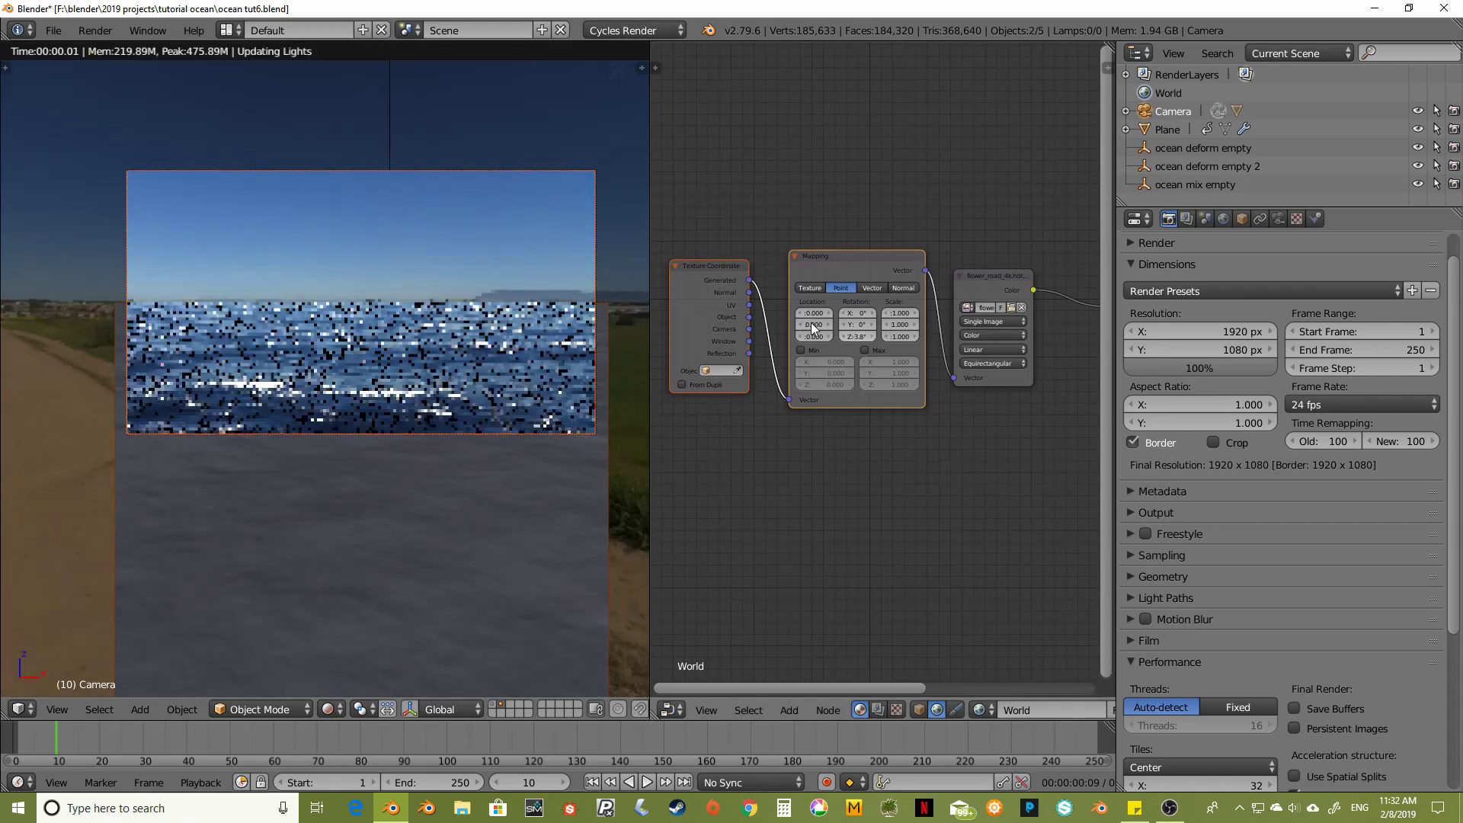
drag(649, 391, 868, 389)
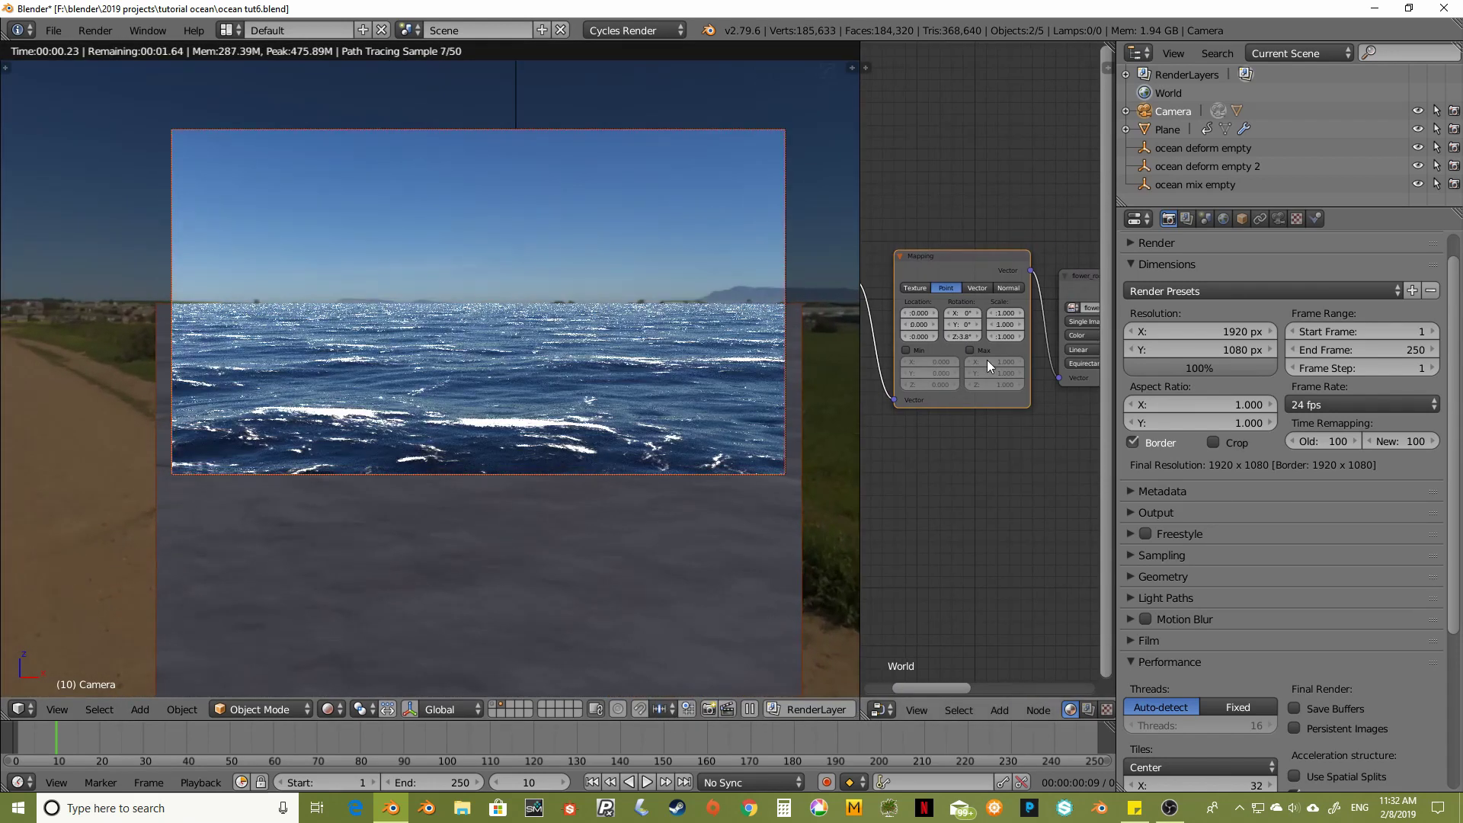
mouse_move(961, 336)
mouse_down()
mouse_move(920, 336)
mouse_move(967, 344)
mouse_up()
text(0)
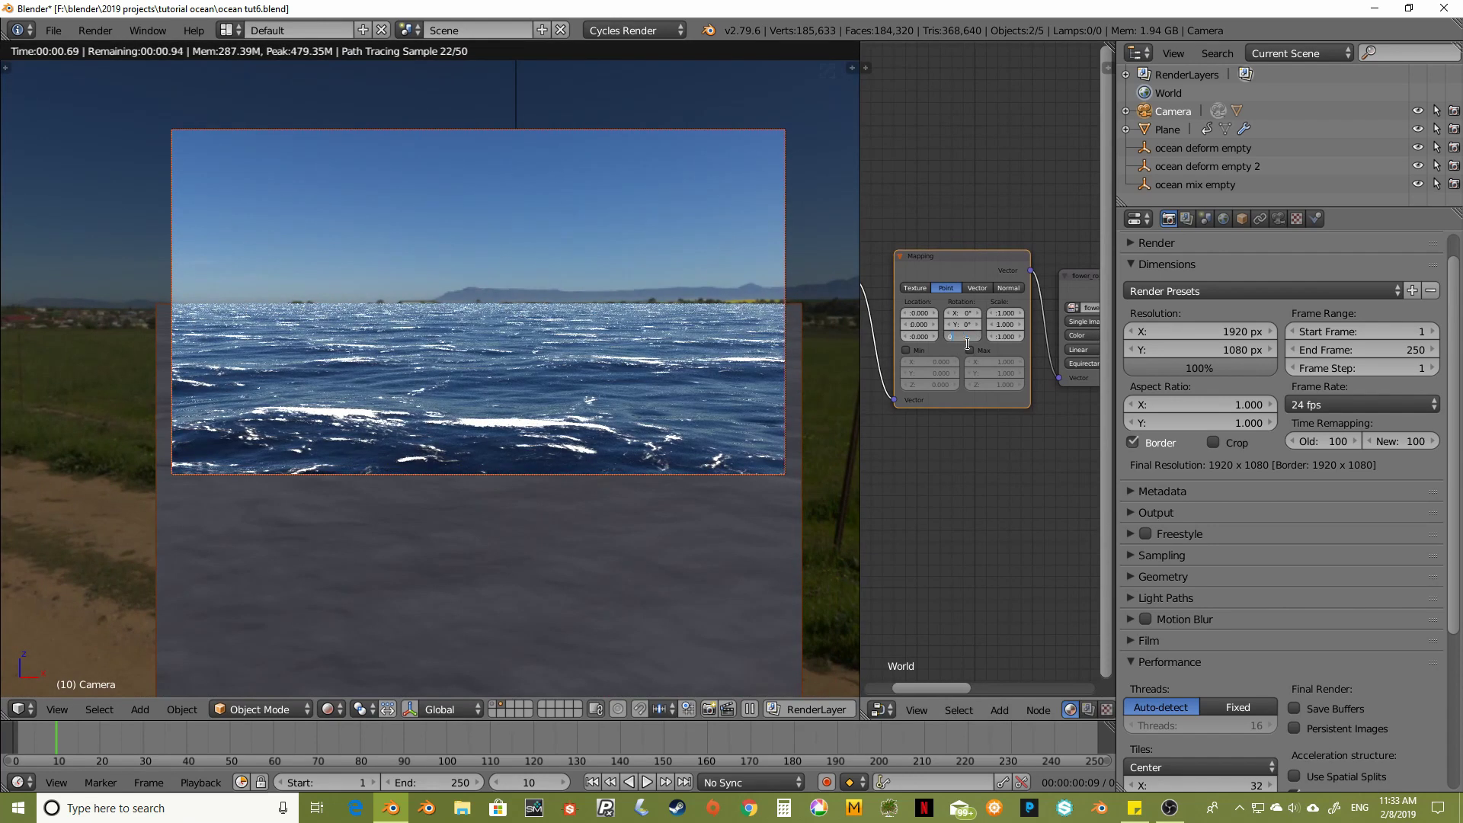
key(Return)
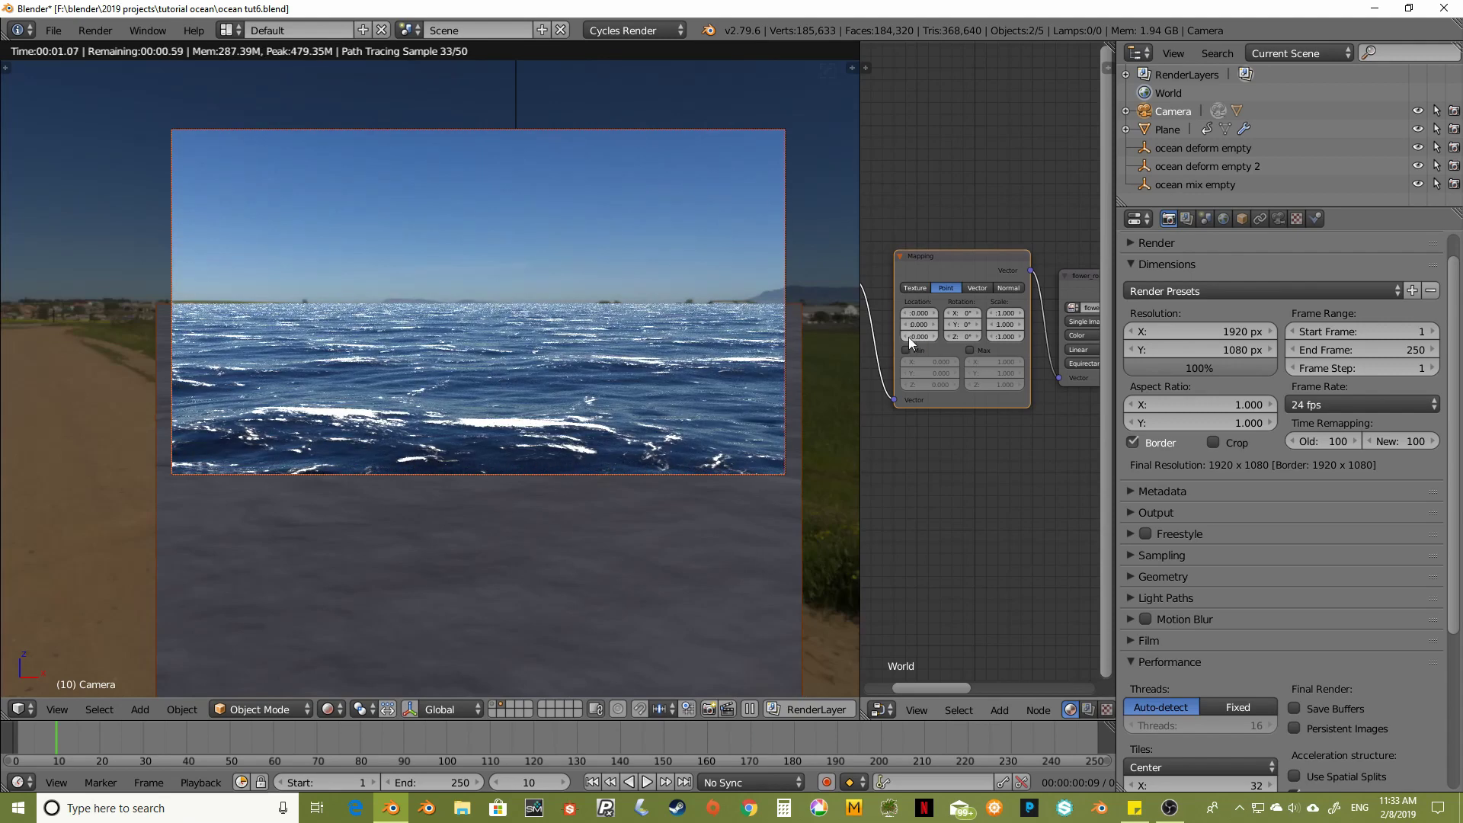
Try Location Z 0.100 and a Z rotation near -110°, then set Location Z to 0.050
click(934, 336)
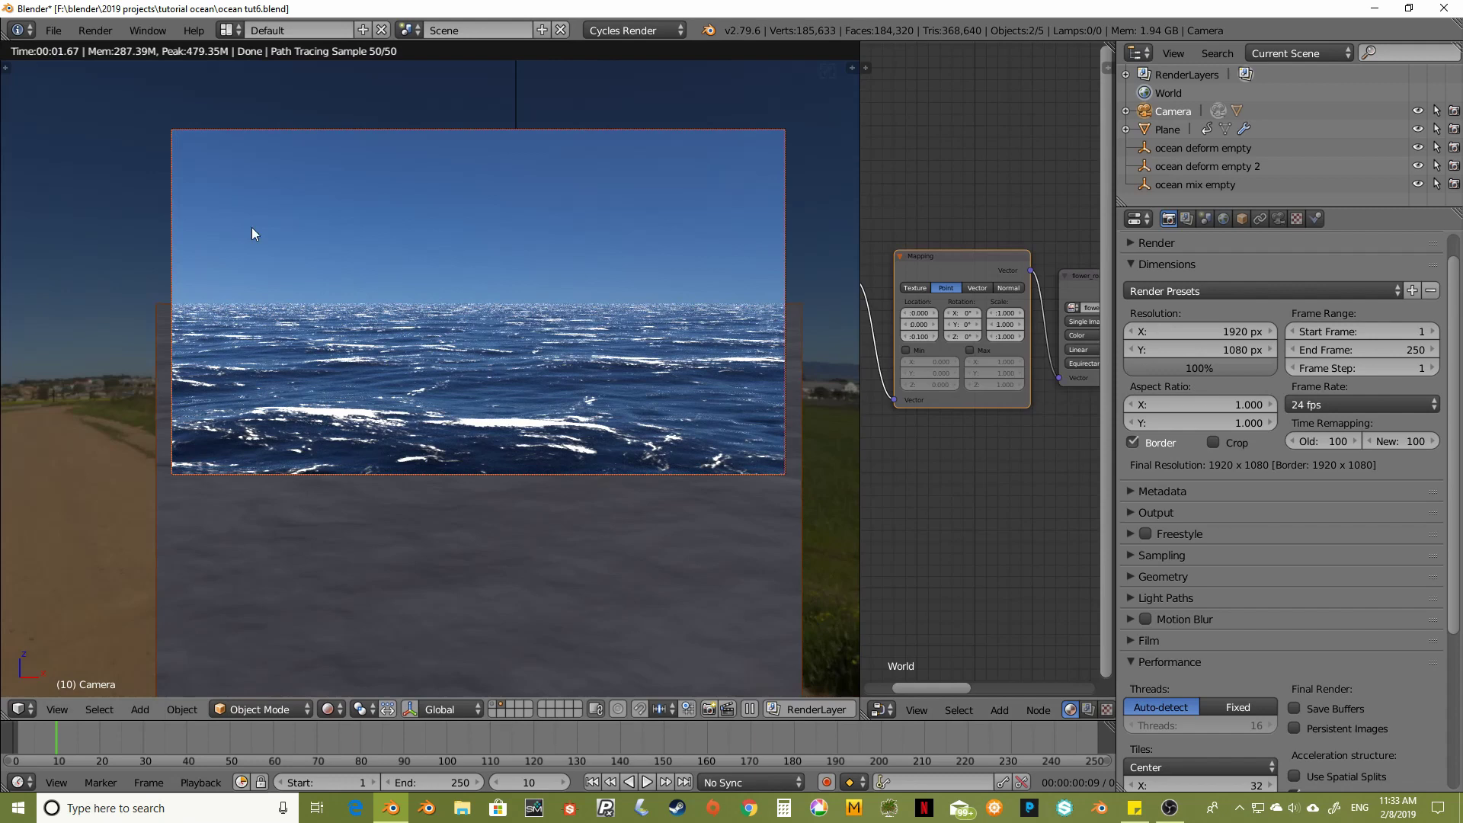
ctrl+scroll(1034, 483, right, 1)
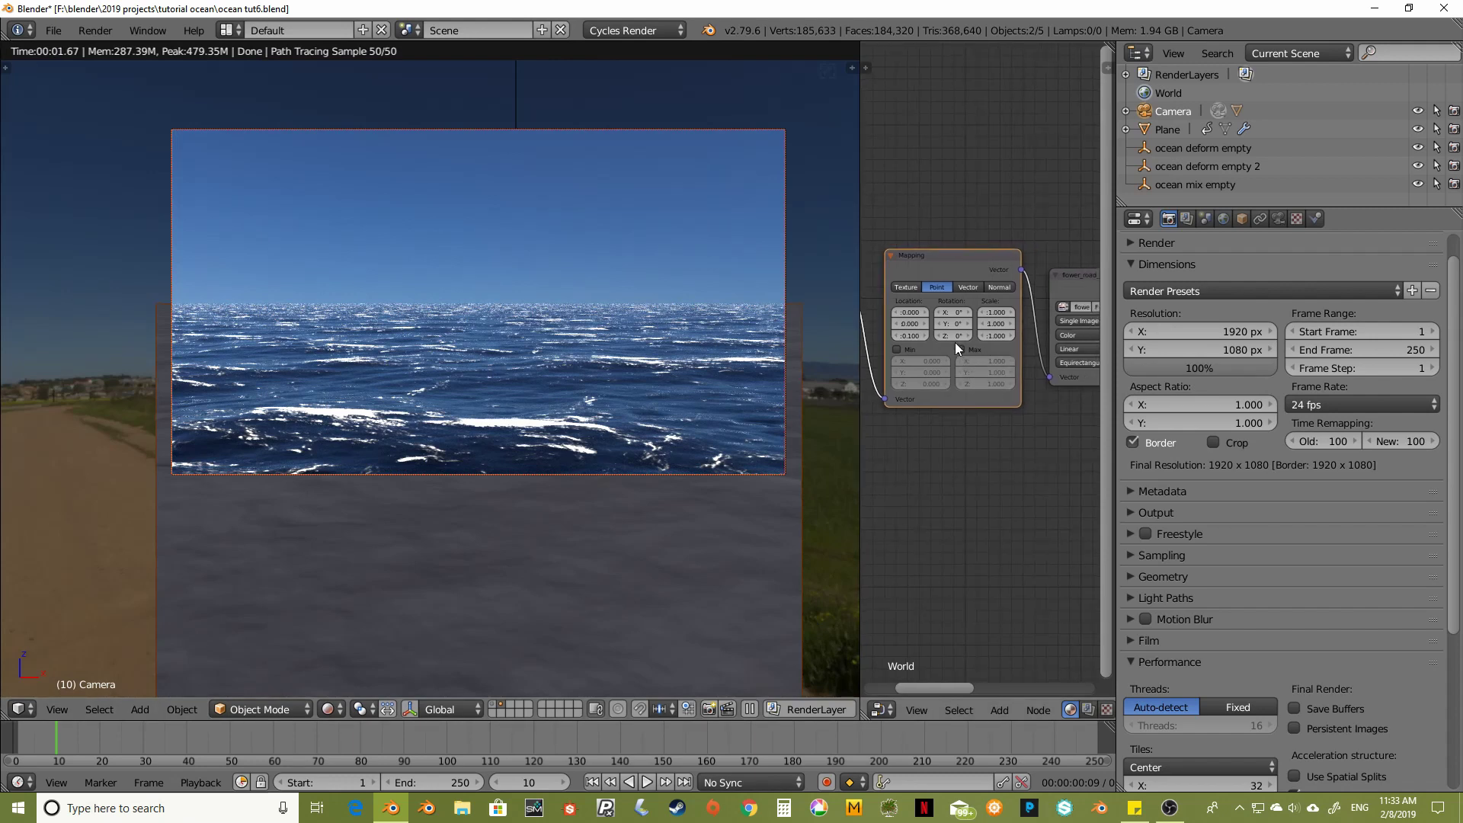
drag(952, 336, 867, 336)
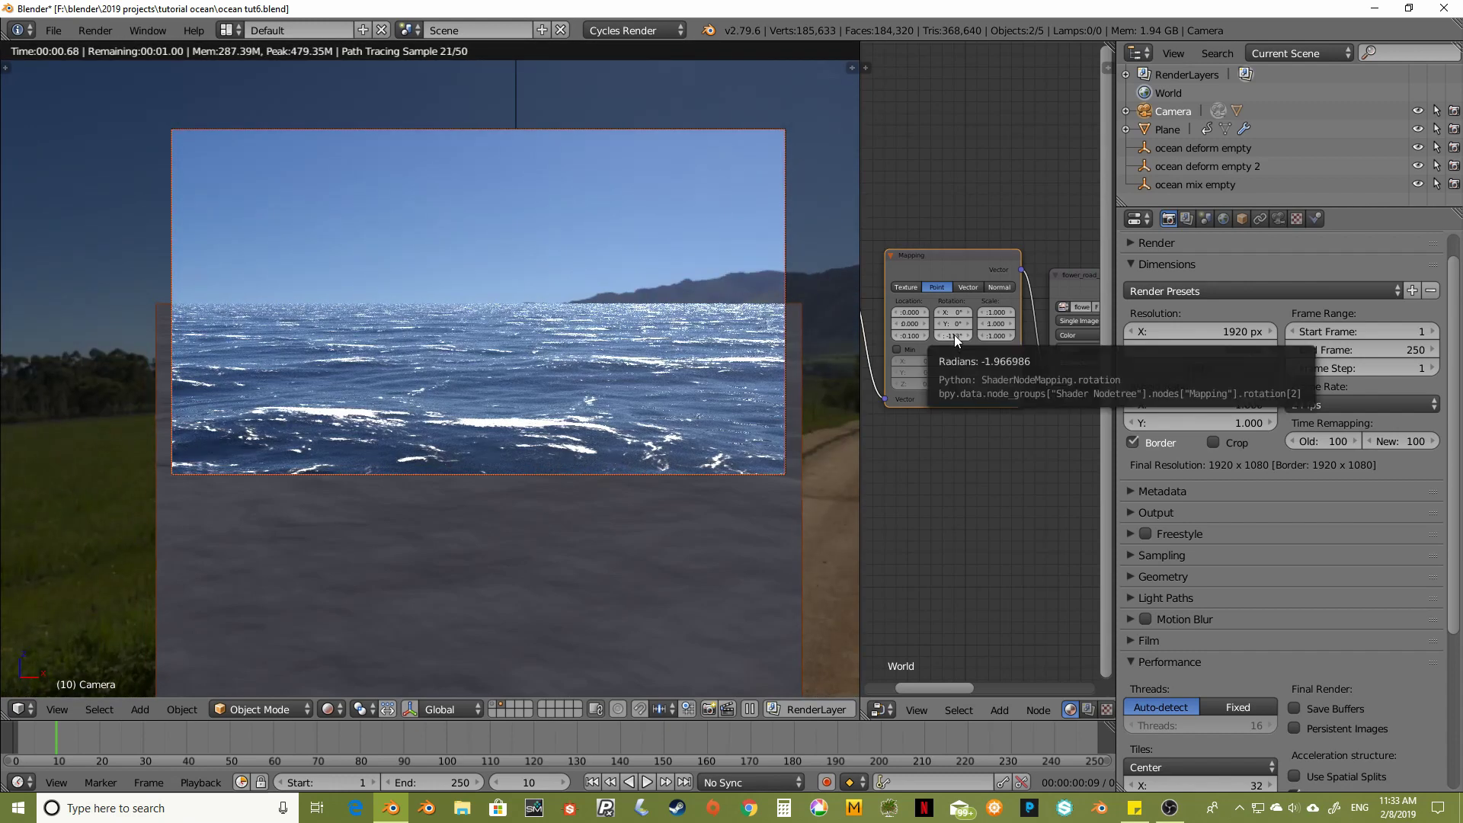
drag(954, 341, 959, 340)
click(910, 336)
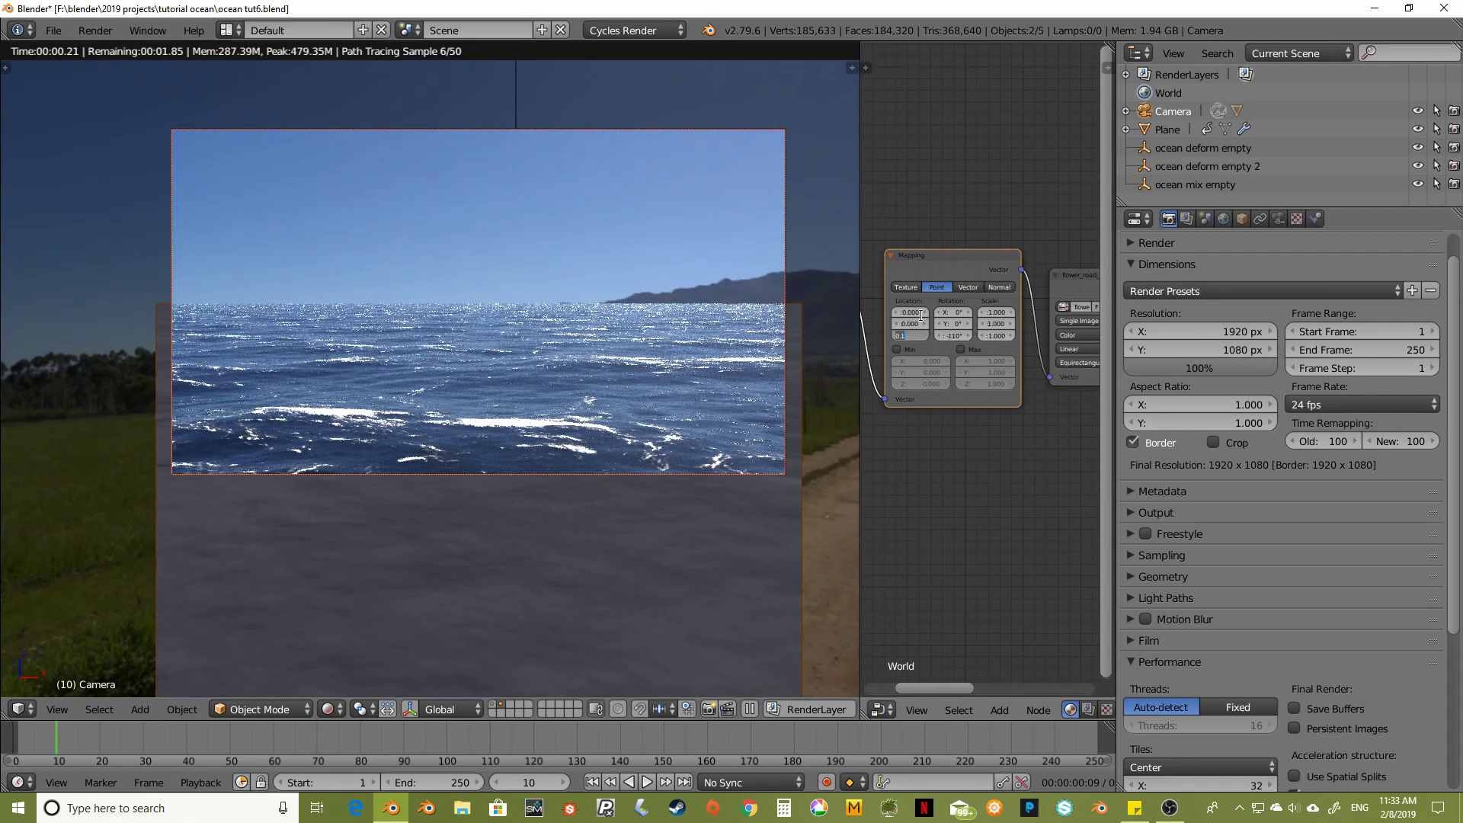
text(0.05)
key(Return)
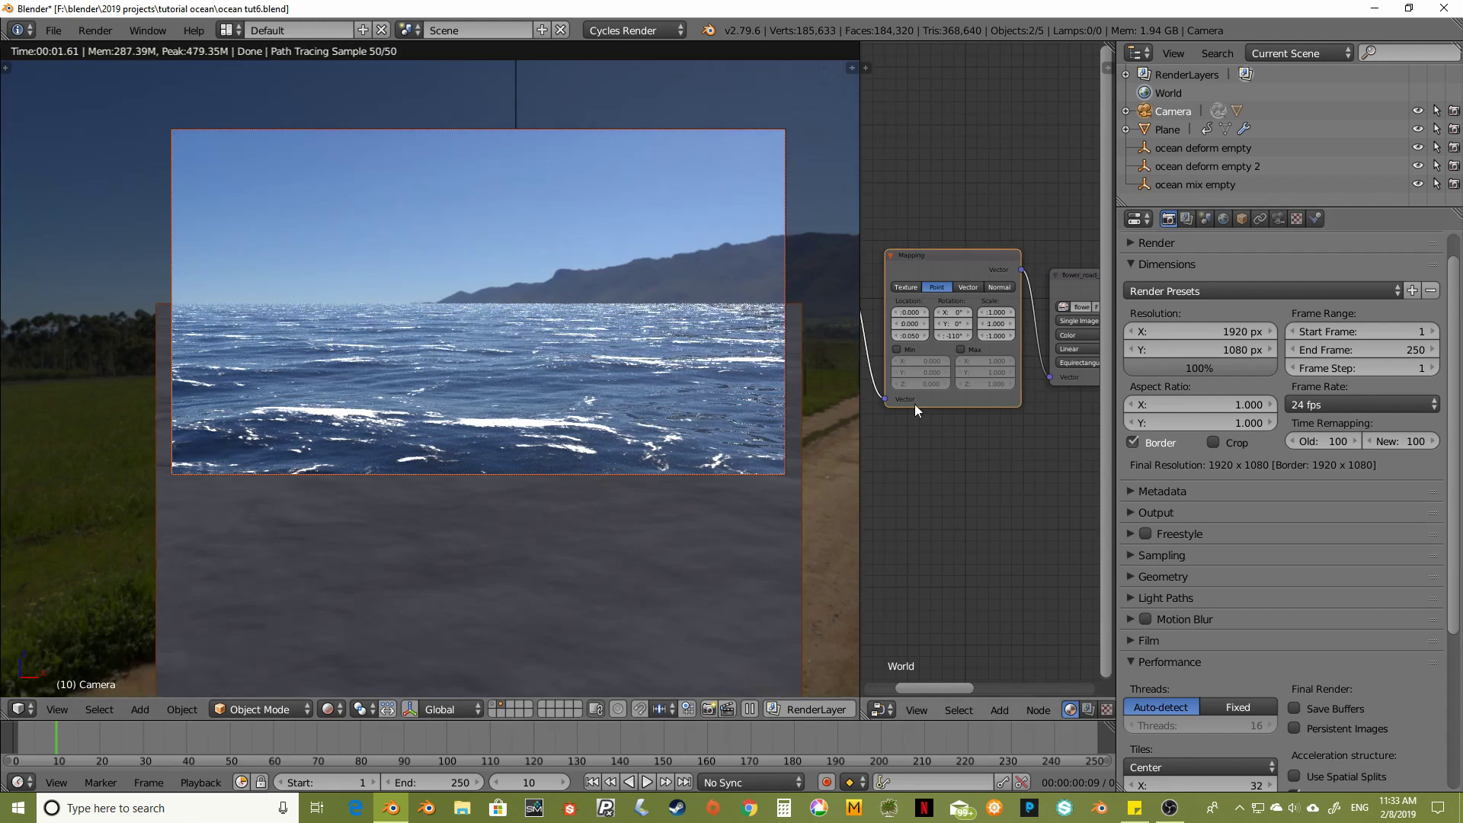
Finalise the Mapping node at Location Z 0.030 and Rotation Z 0°
drag(953, 335, 1002, 335)
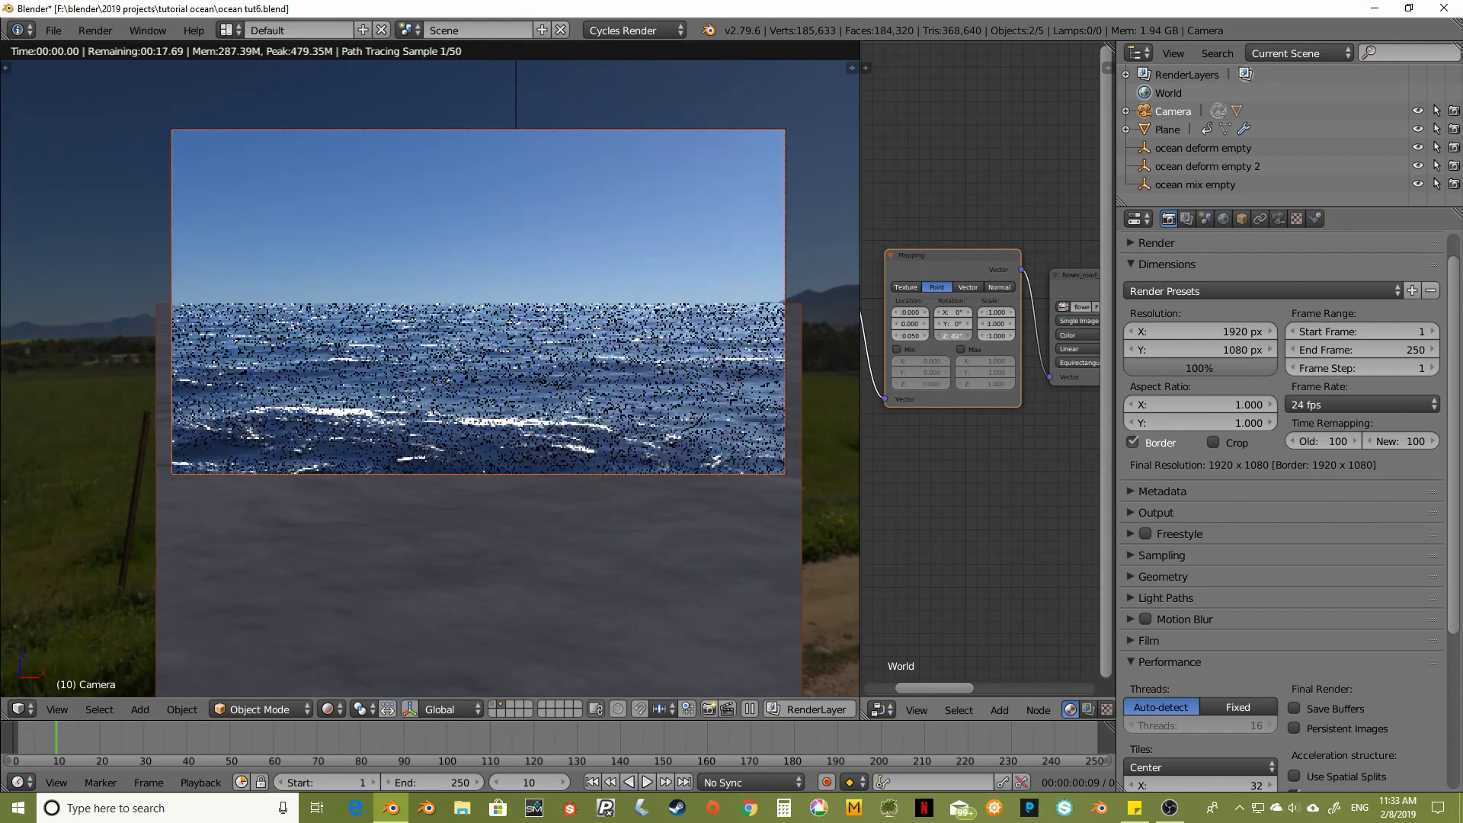
click(911, 335)
key(BackSpace)
text(.02)
key(Return)
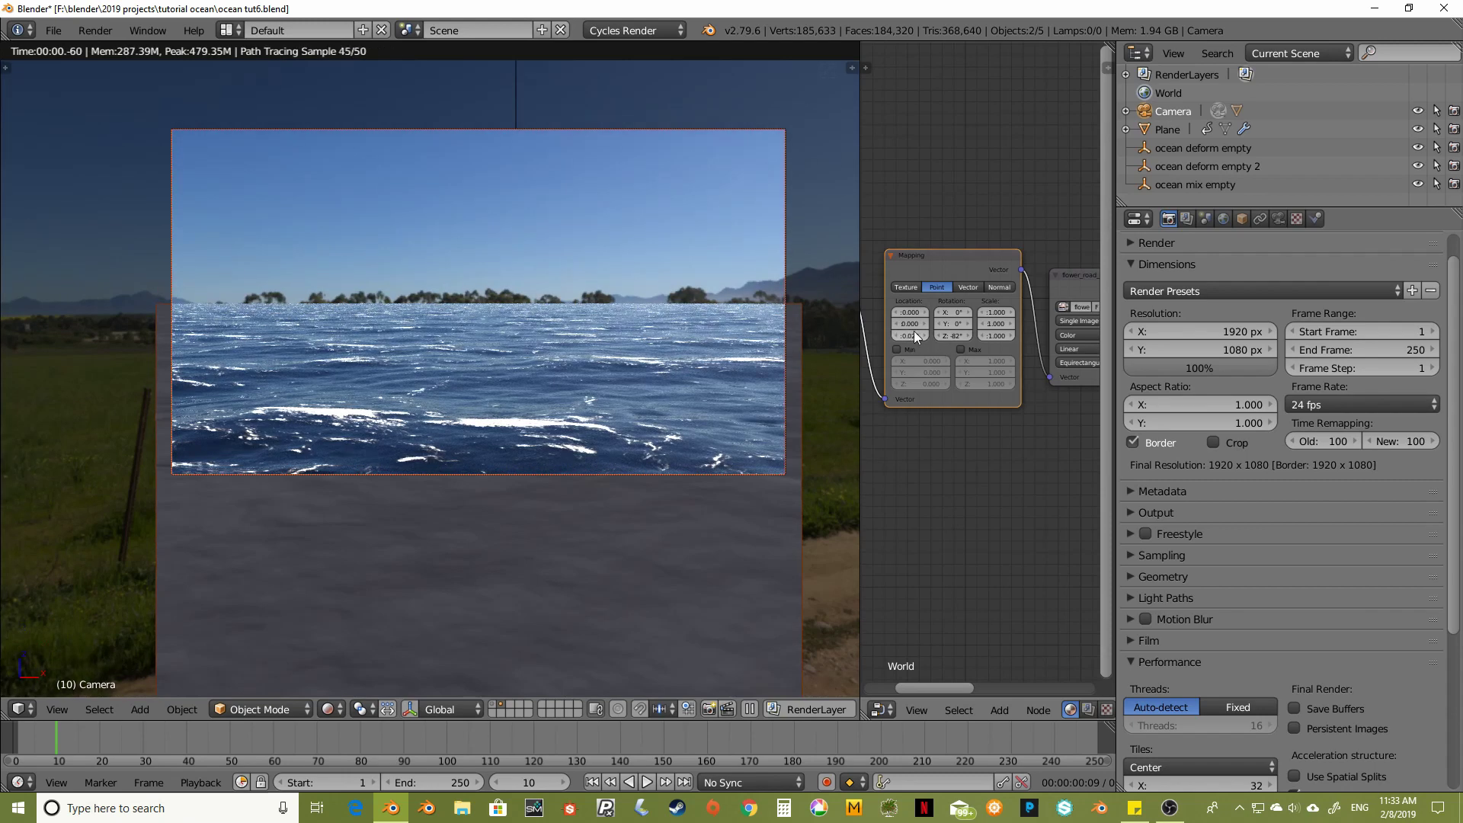
click(914, 336)
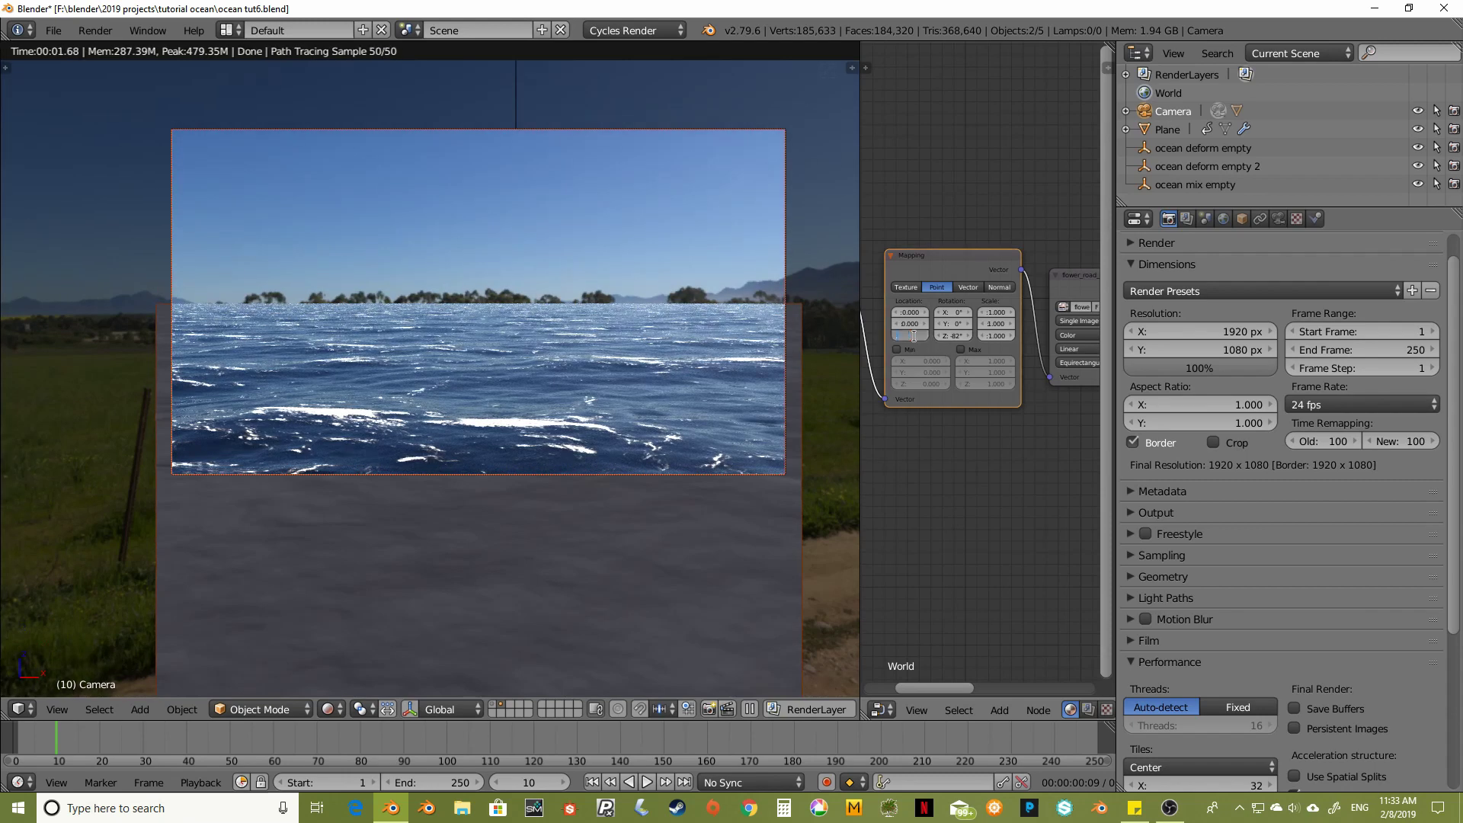
text(.03)
key(Return)
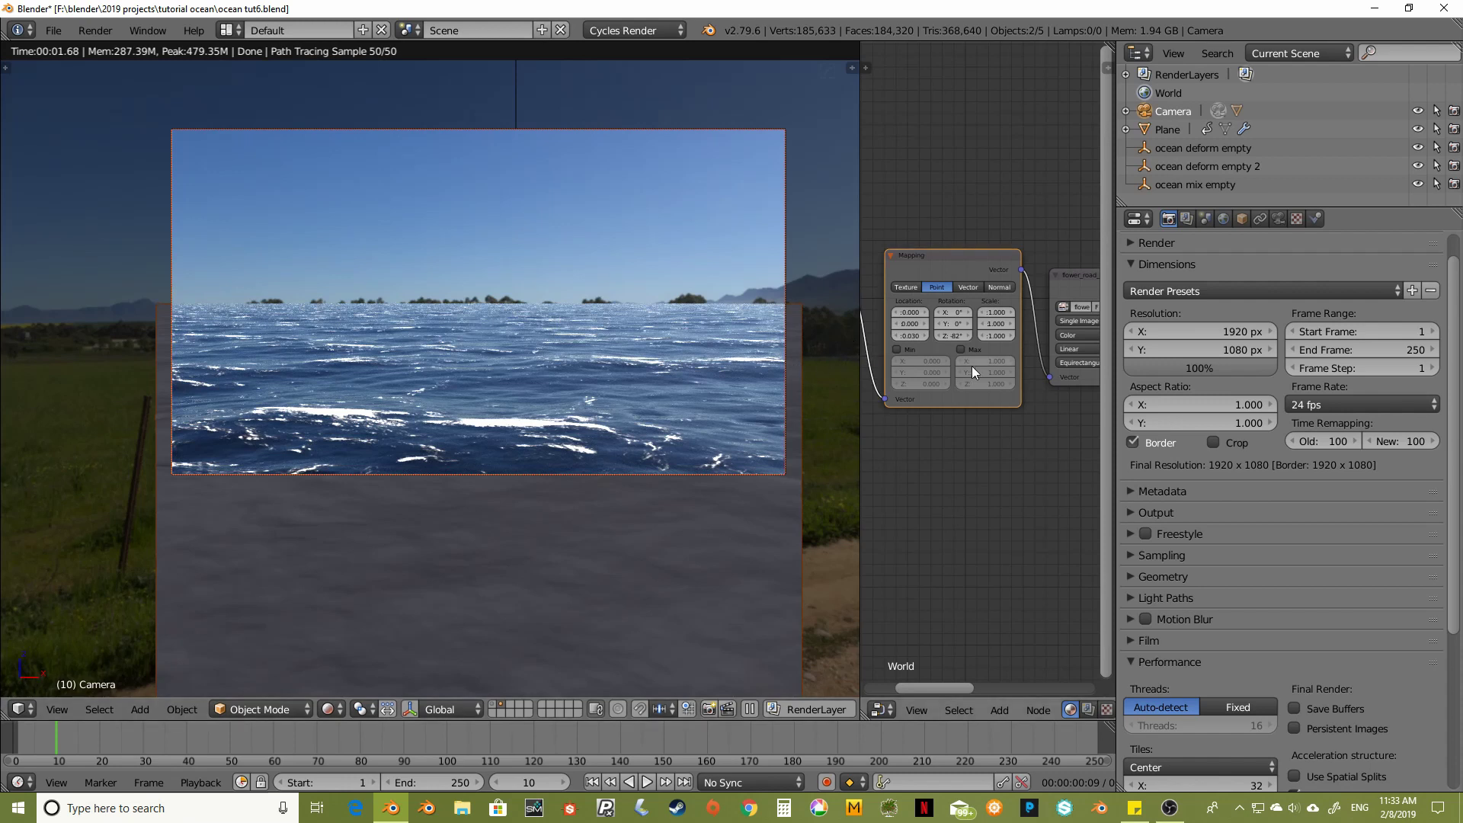
click(953, 336)
text(0)
key(Return)
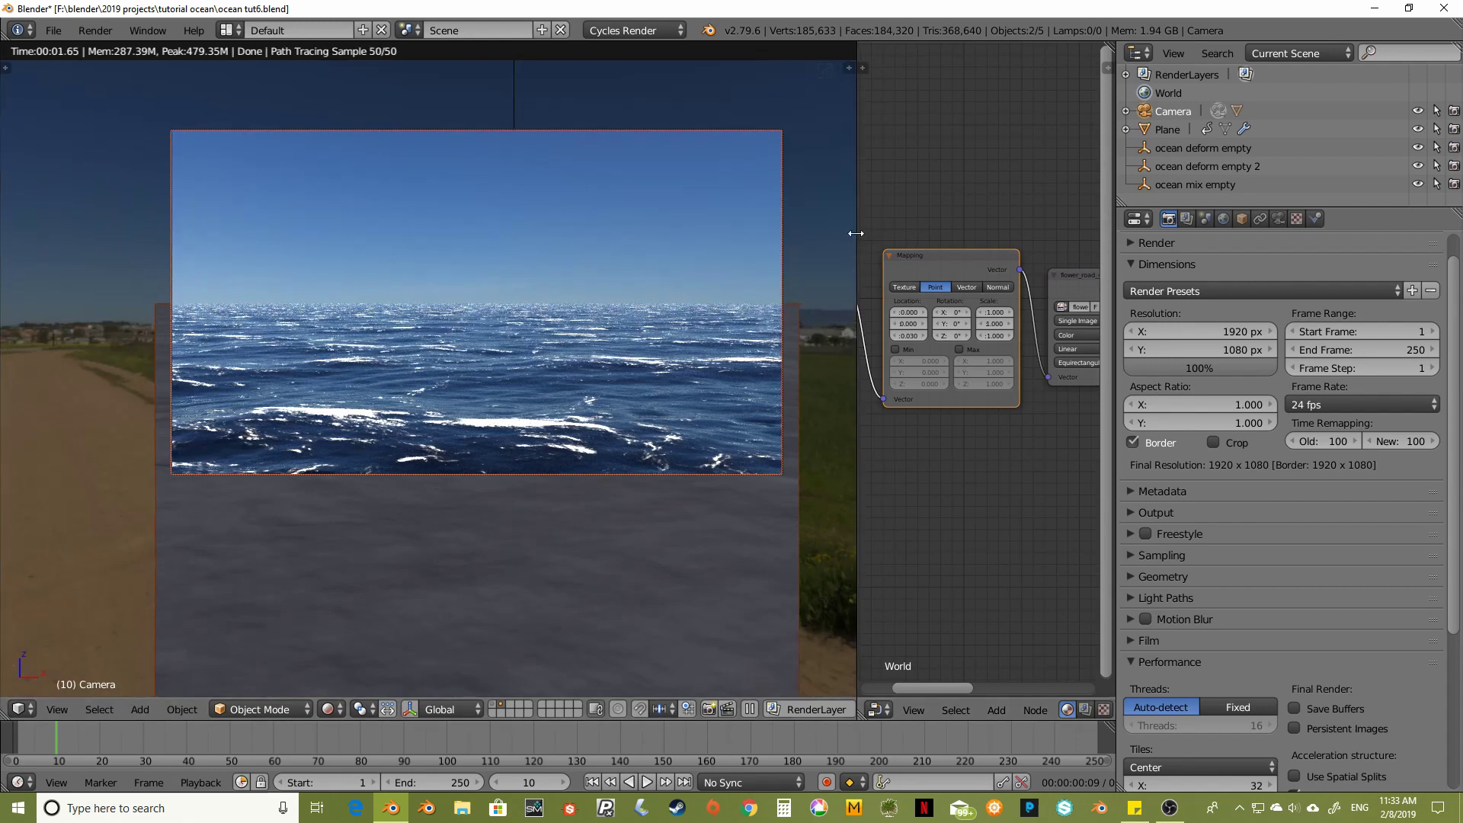
Turn on Denoising in the render layer settings and show the list of render passes
drag(863, 237, 737, 237)
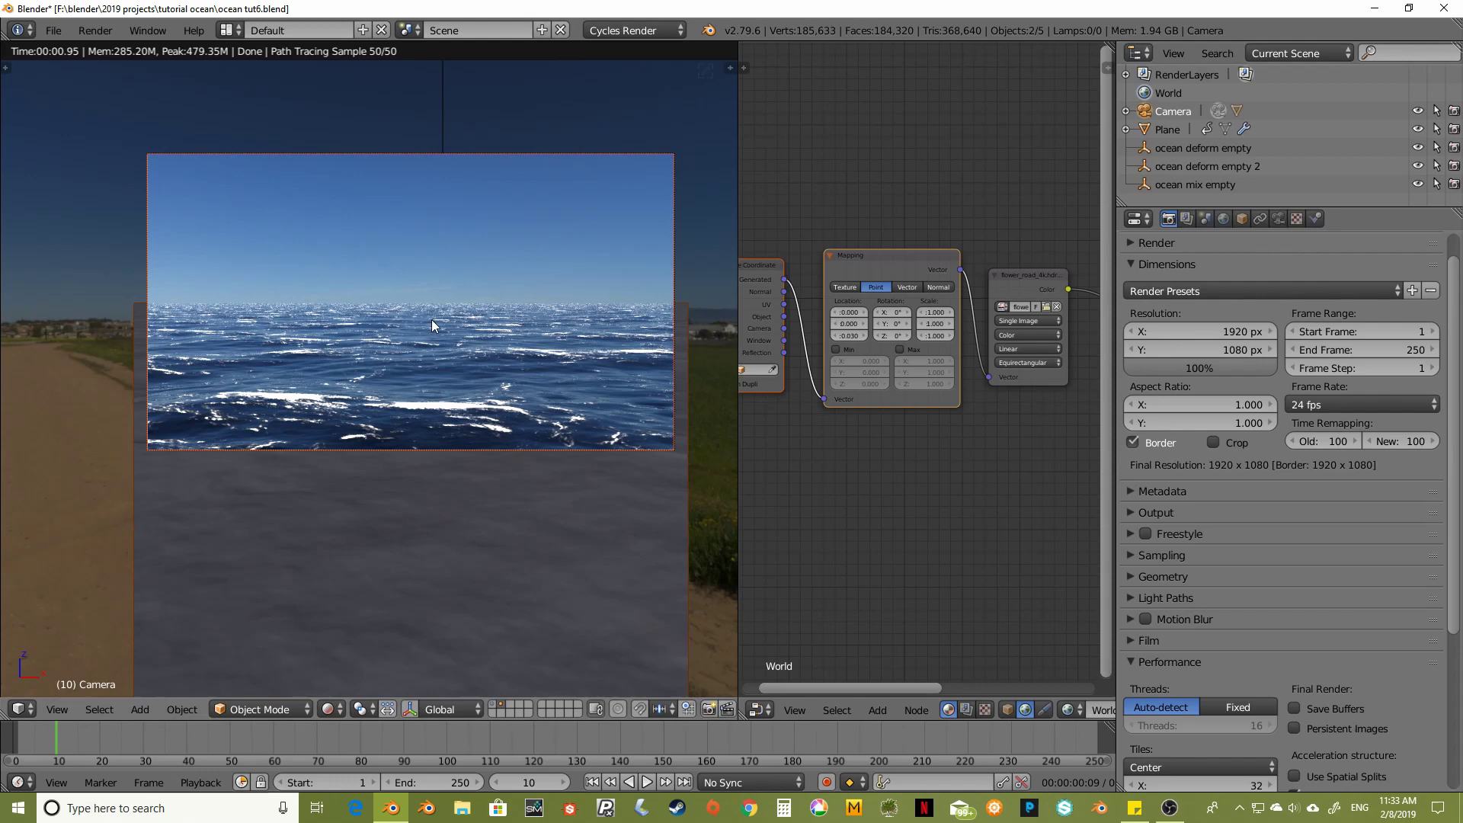
scroll(456, 294, up, 1)
scroll(456, 295, up, 1)
scroll(456, 296, down, 1)
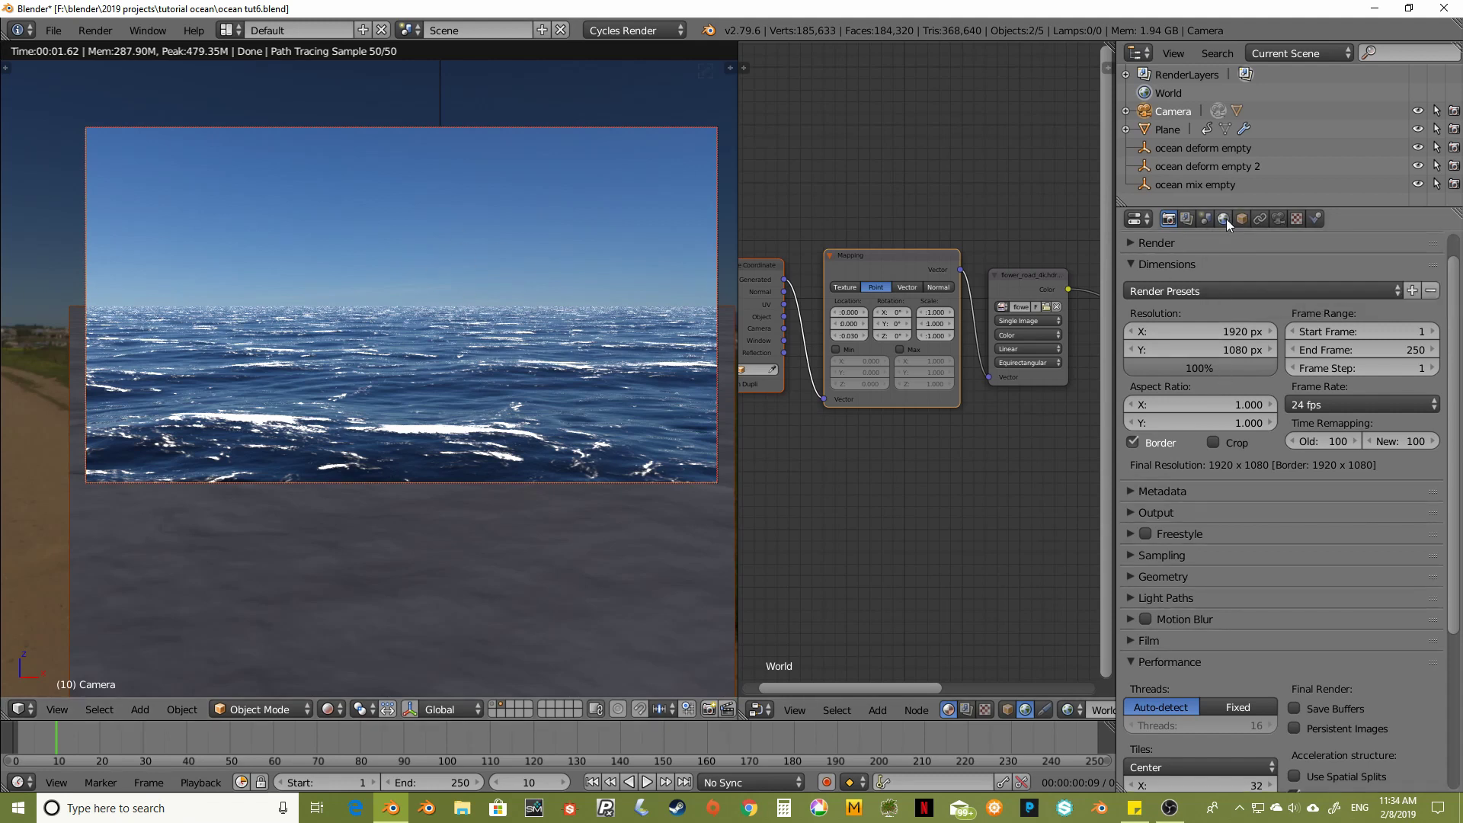
click(1186, 219)
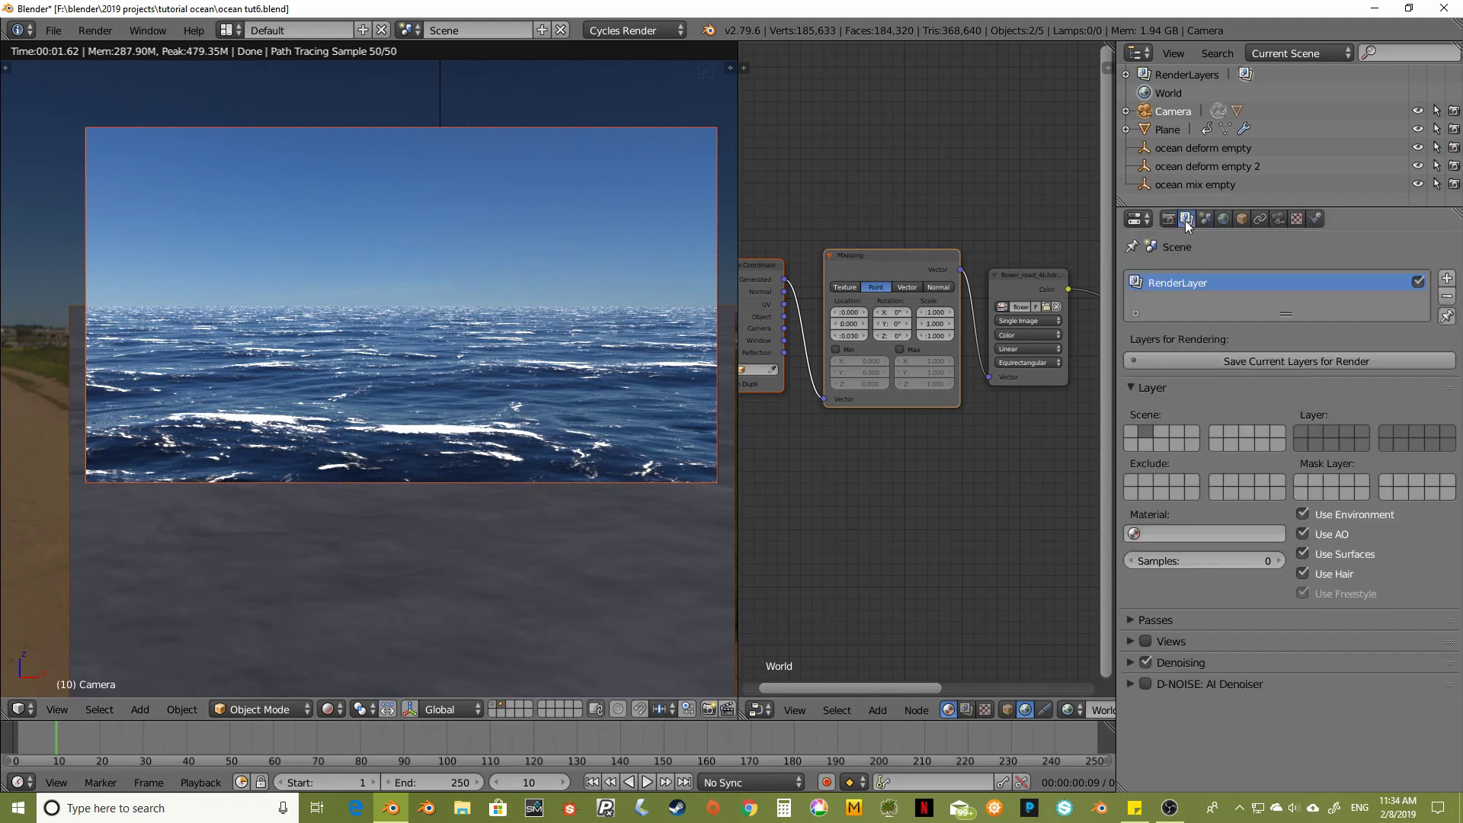
click(1145, 662)
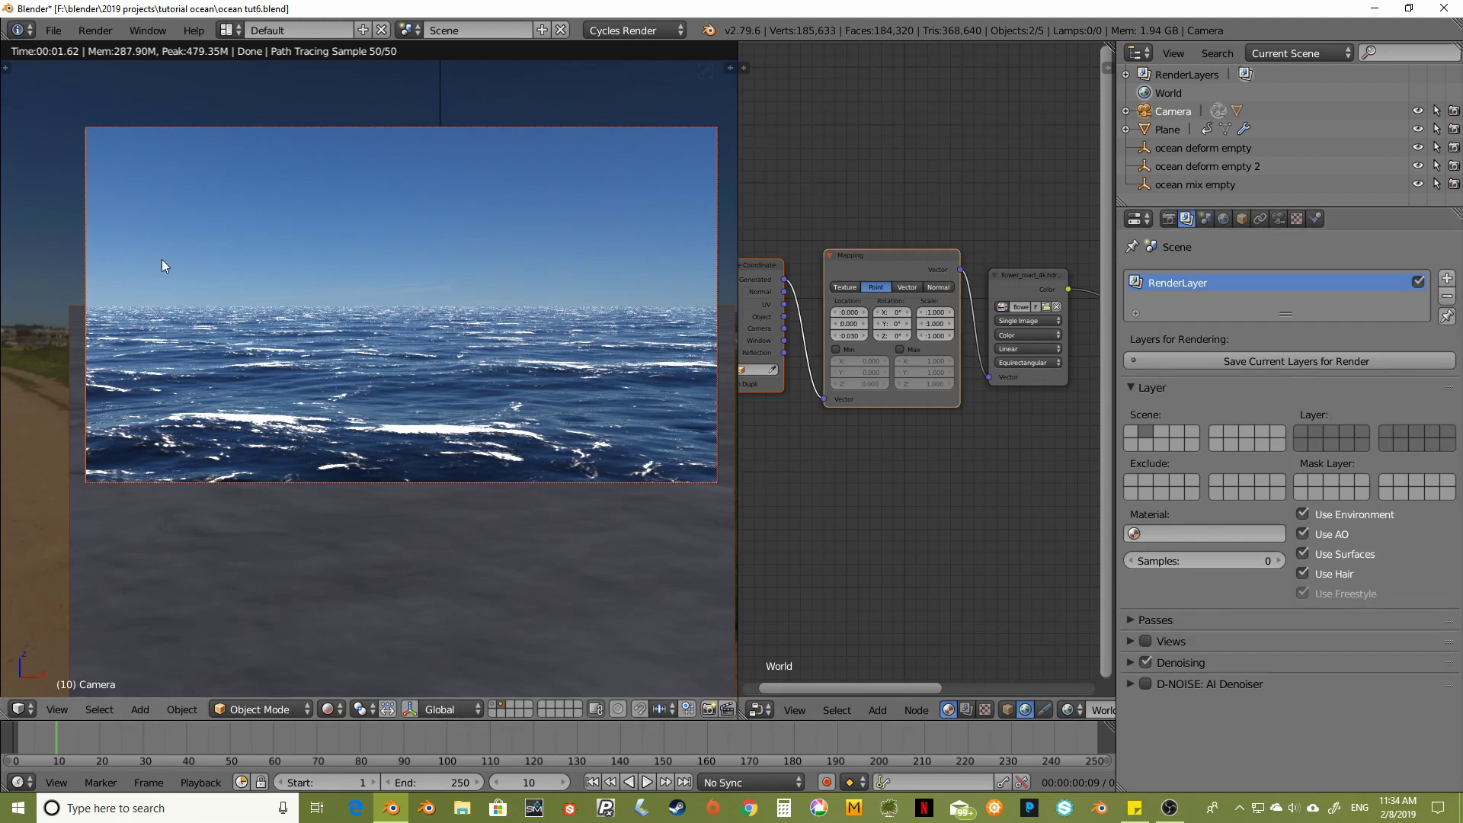
click(1132, 617)
scroll(1173, 579, down, 4)
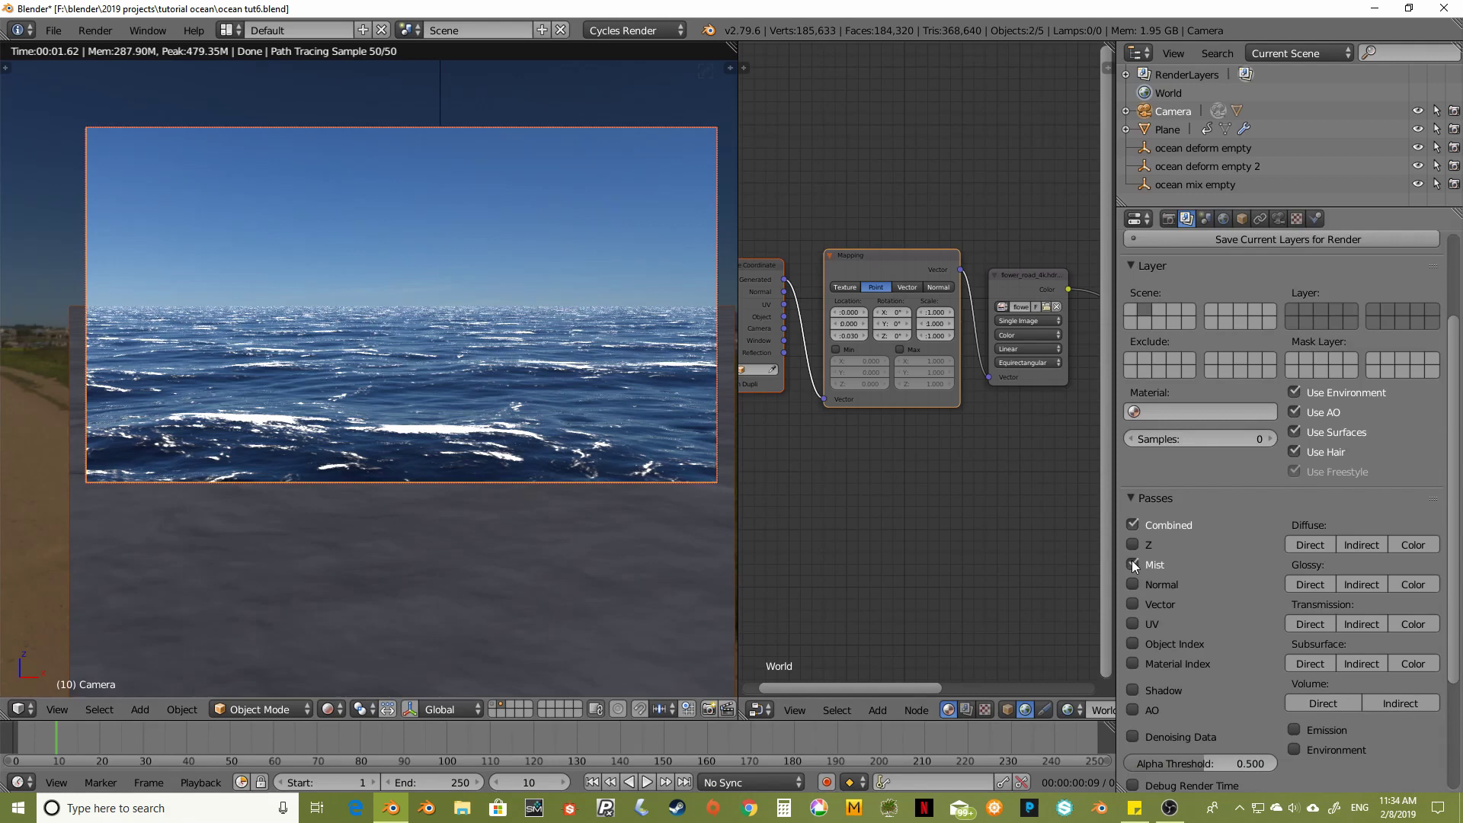
click(1131, 497)
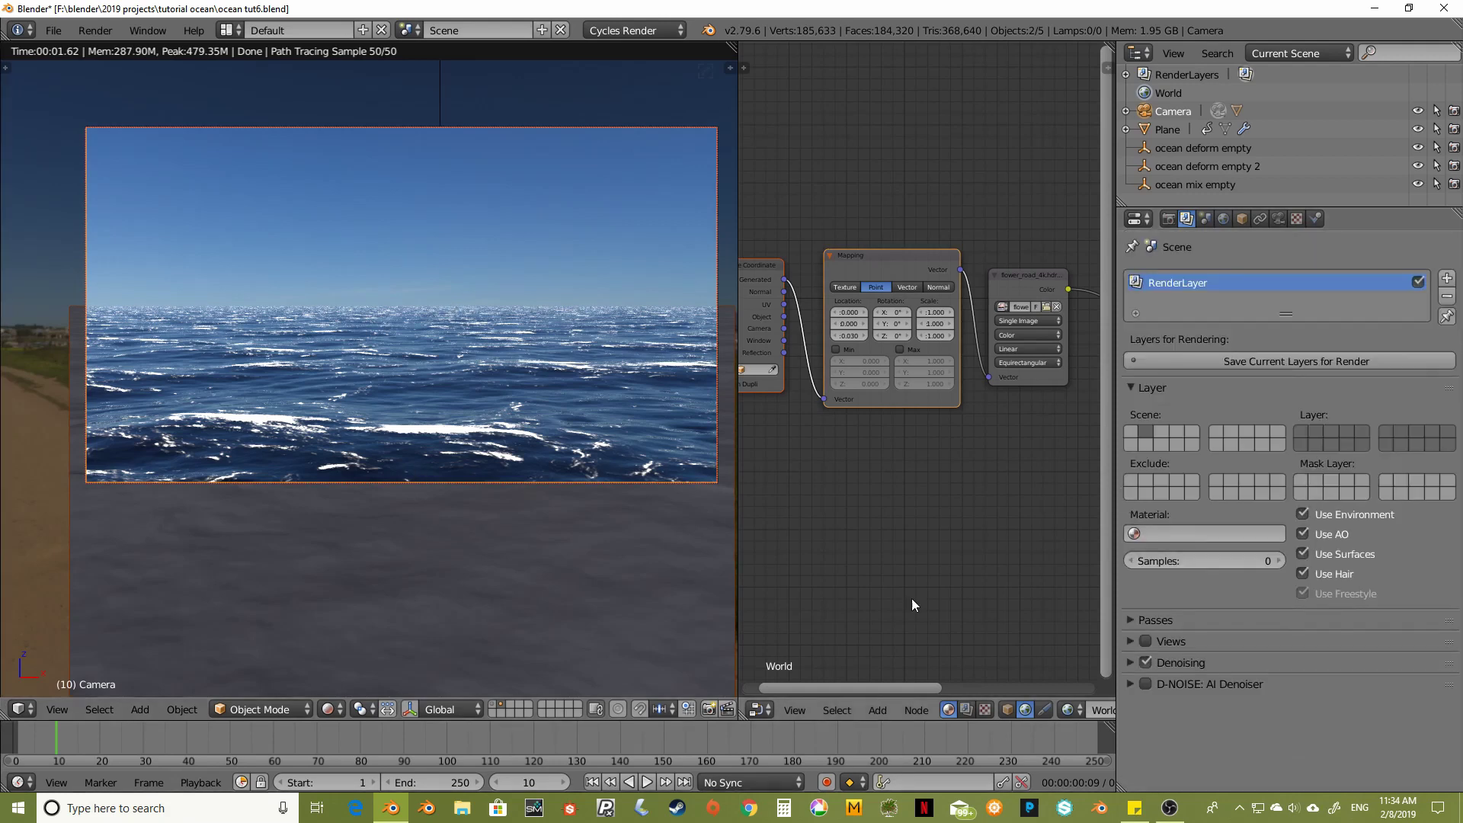
click(1132, 620)
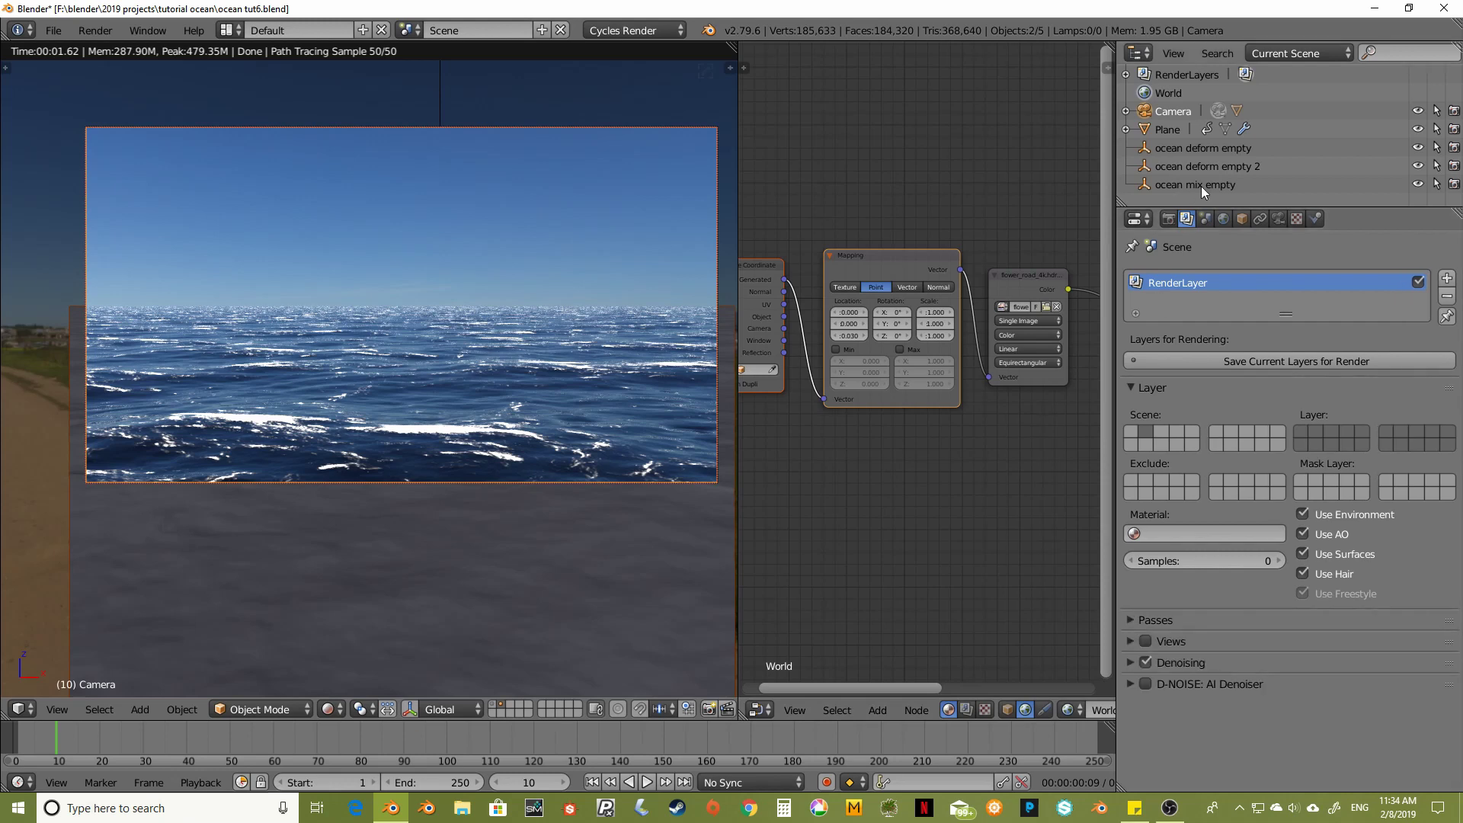
Set the World Mist Pass Depth to 2000, keeping Start 5.00 and Quadratic falloff
click(1222, 220)
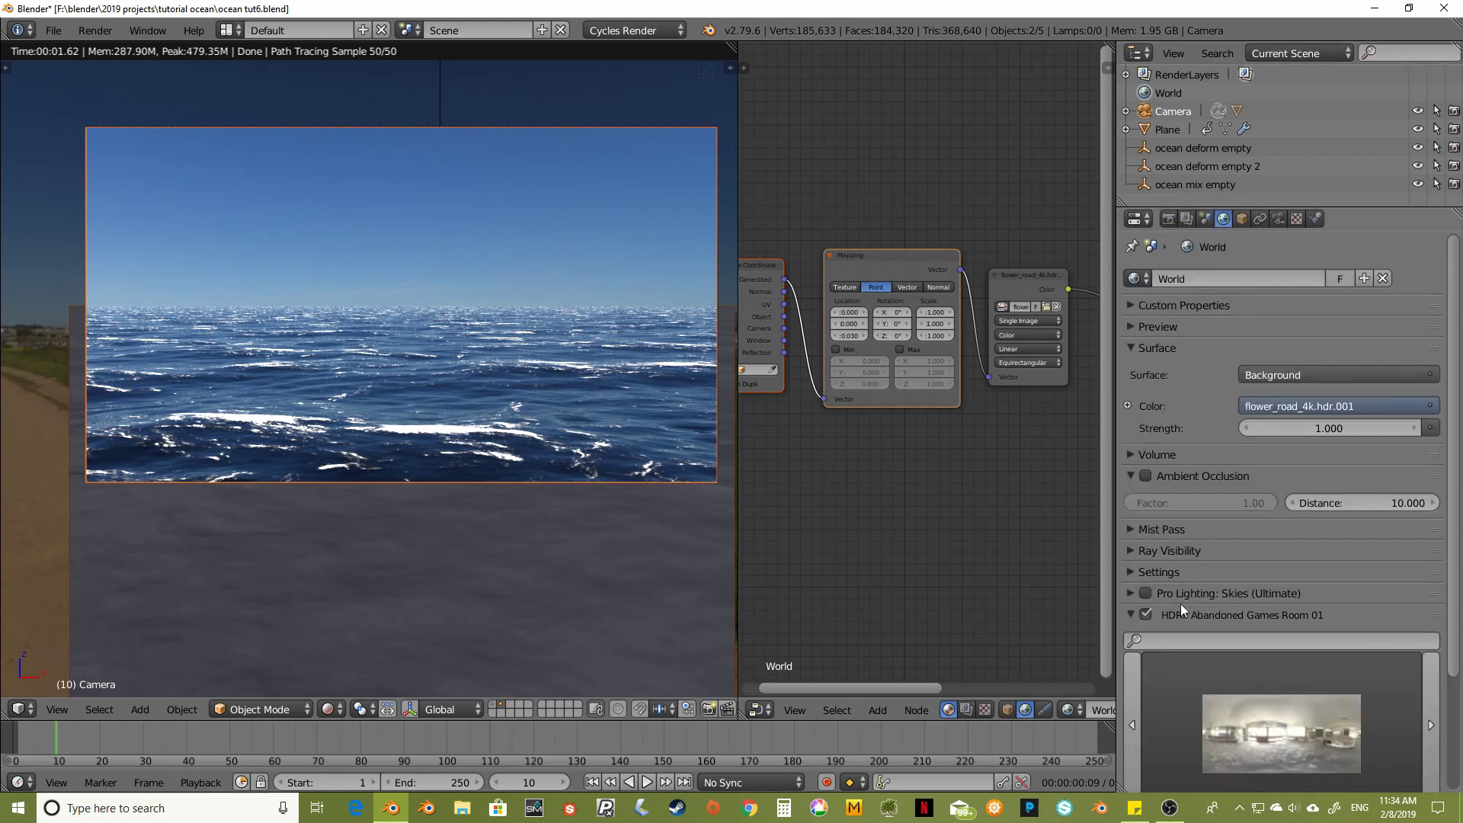
click(1131, 529)
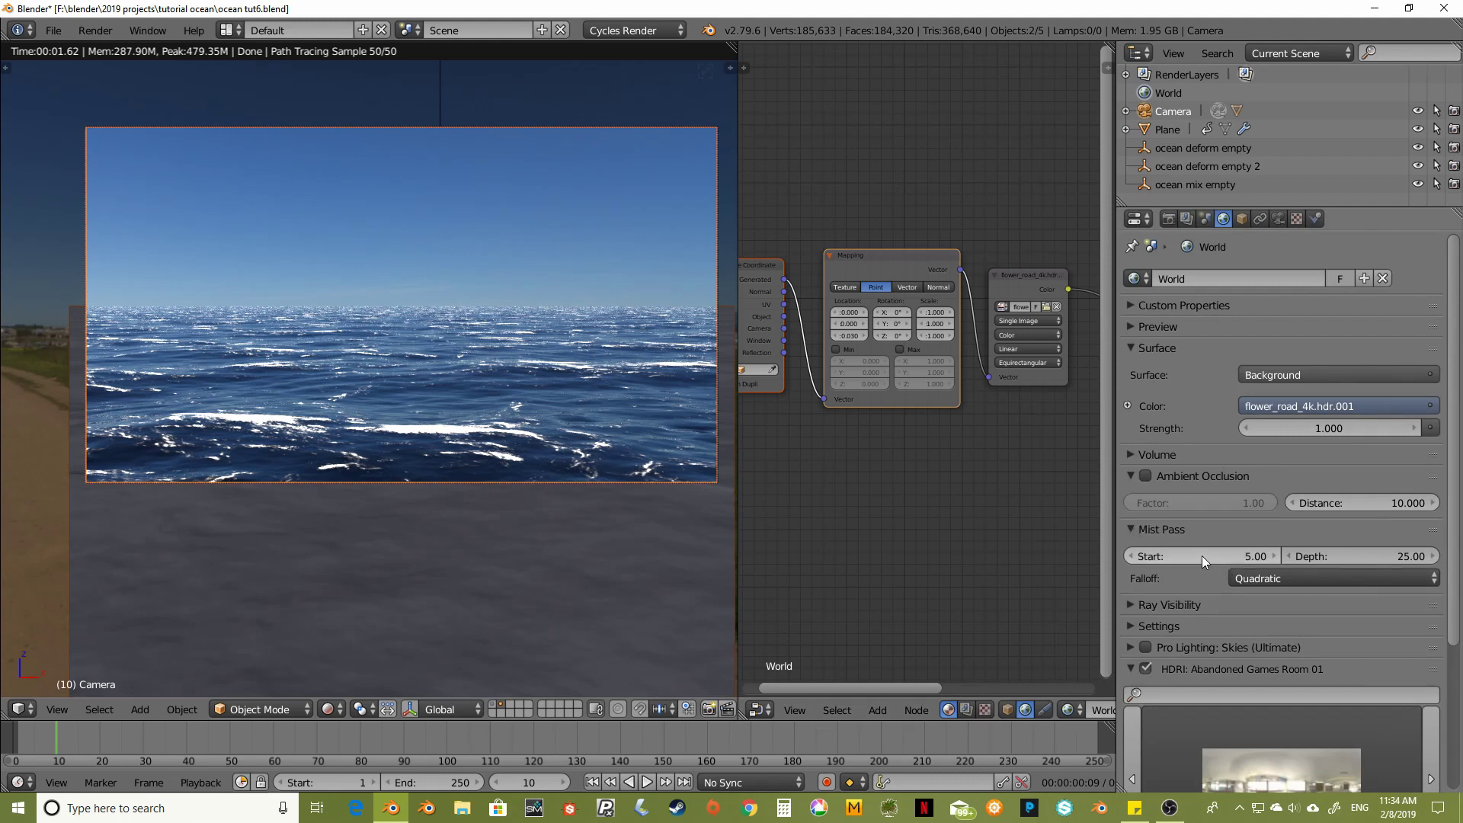
click(1370, 553)
text(1)
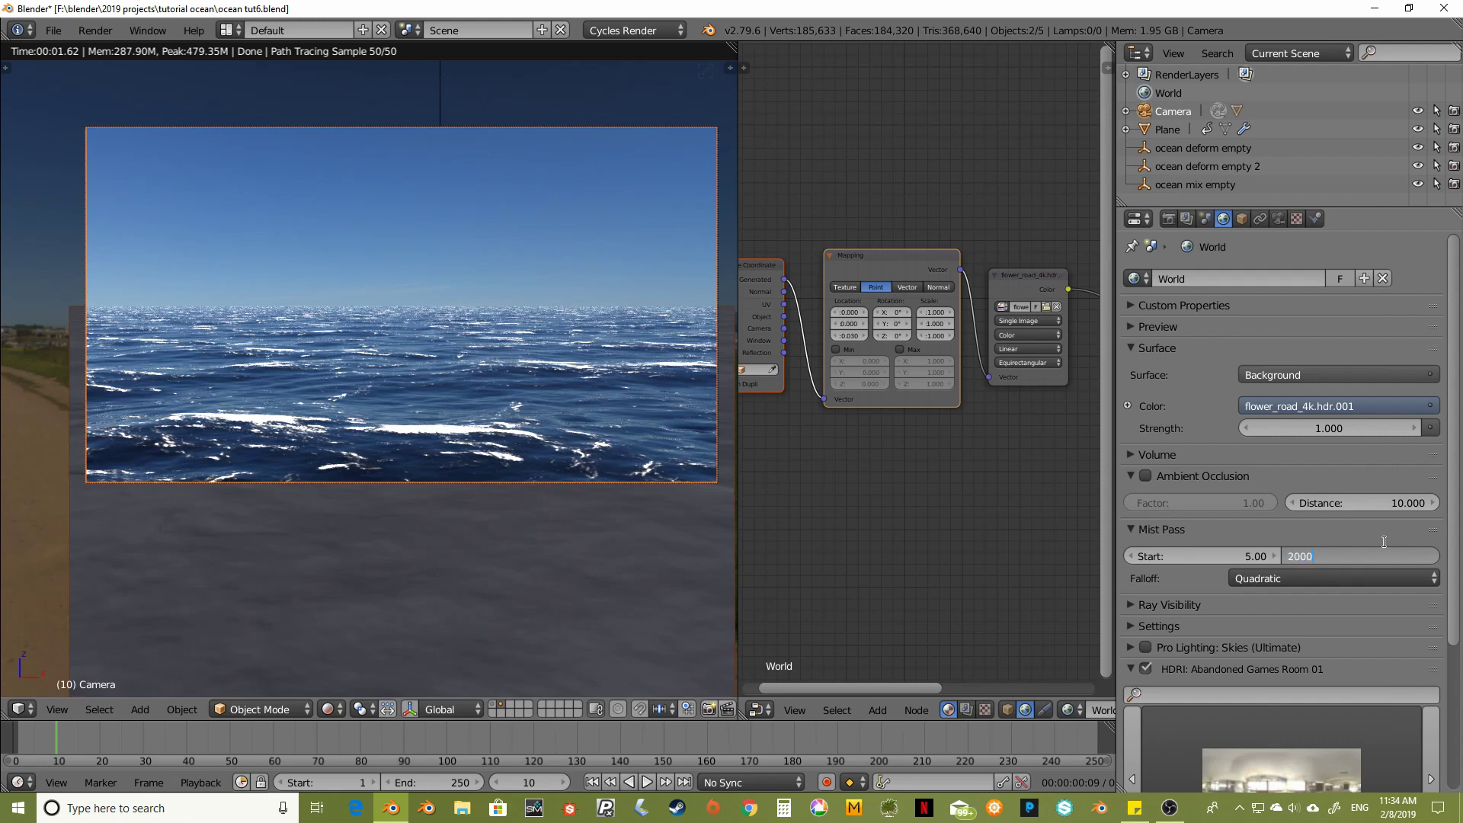
key(Return)
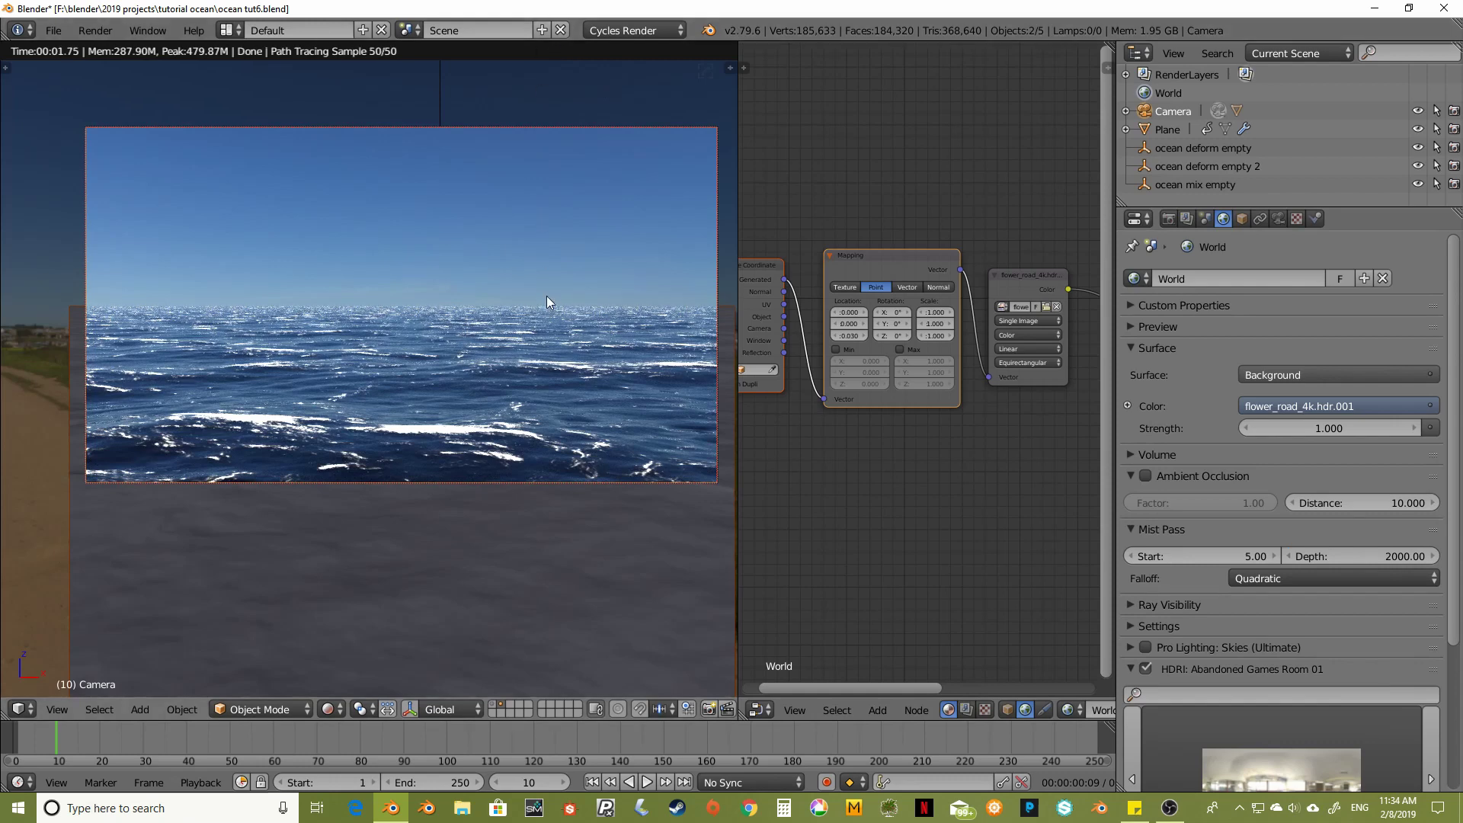
shift+middle_drag(546, 291, 539, 336)
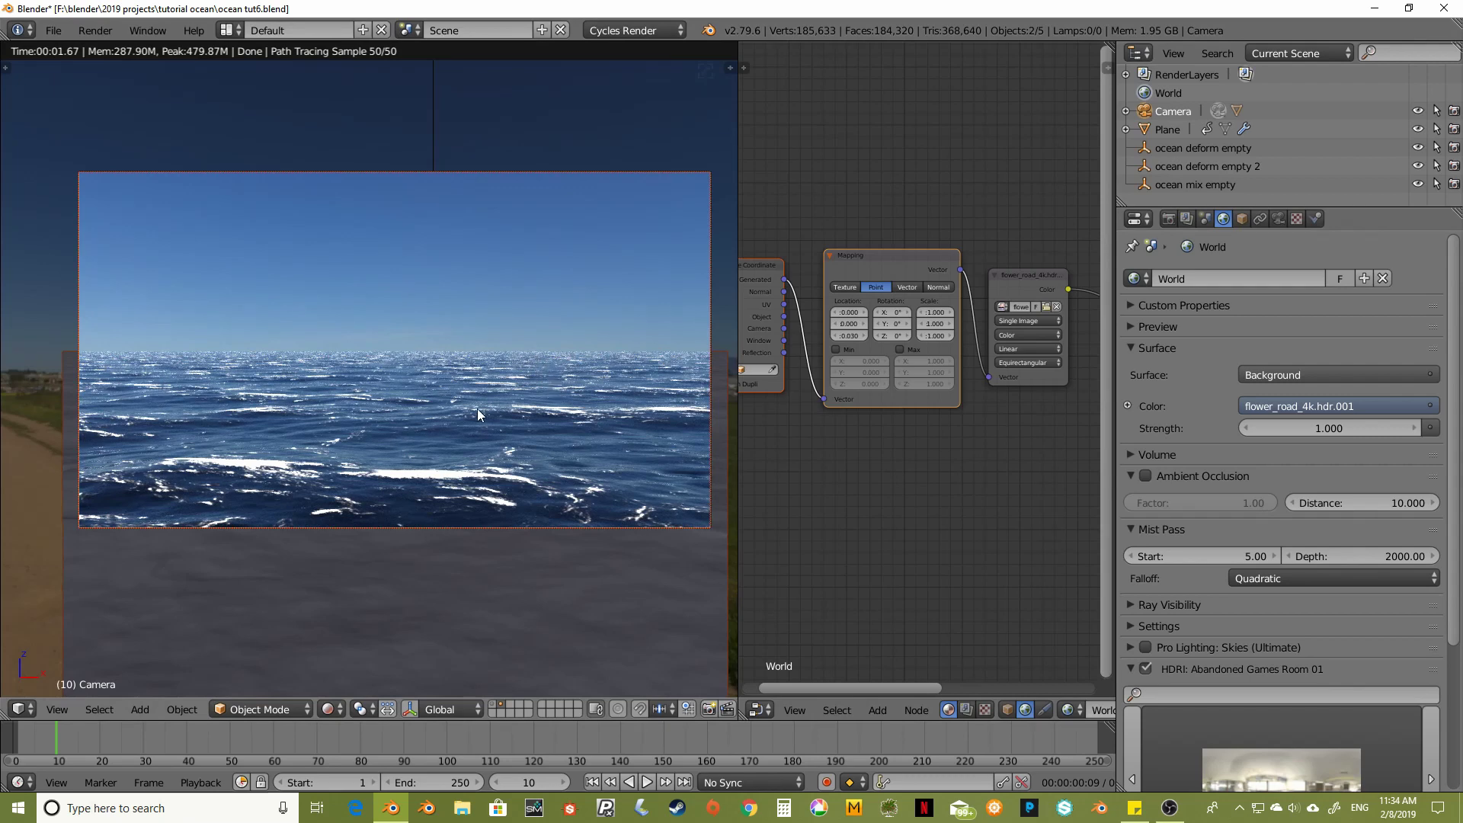
Select the camera and turn on its Limits and Mist display
click(691, 174)
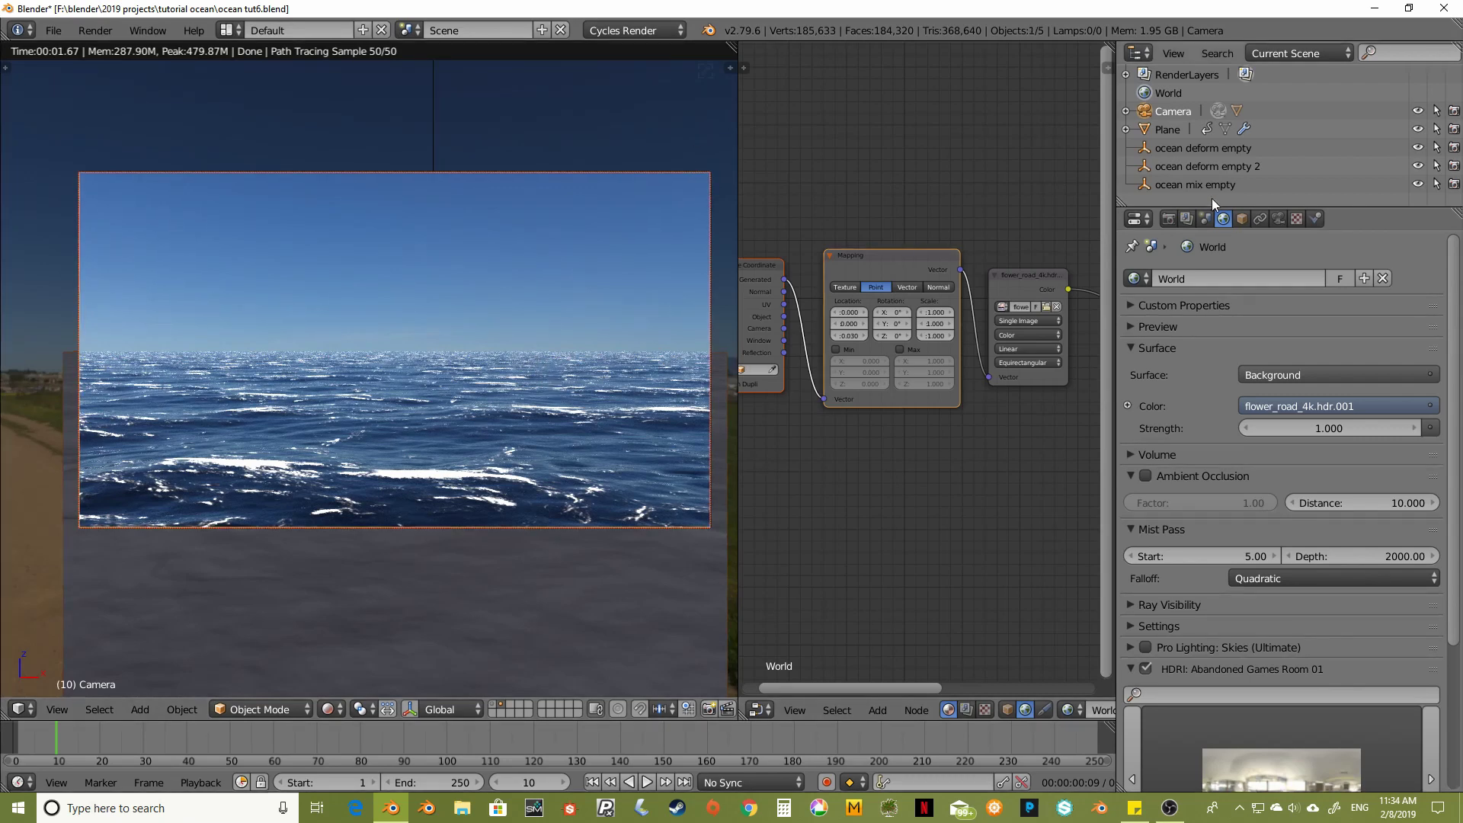
click(1278, 219)
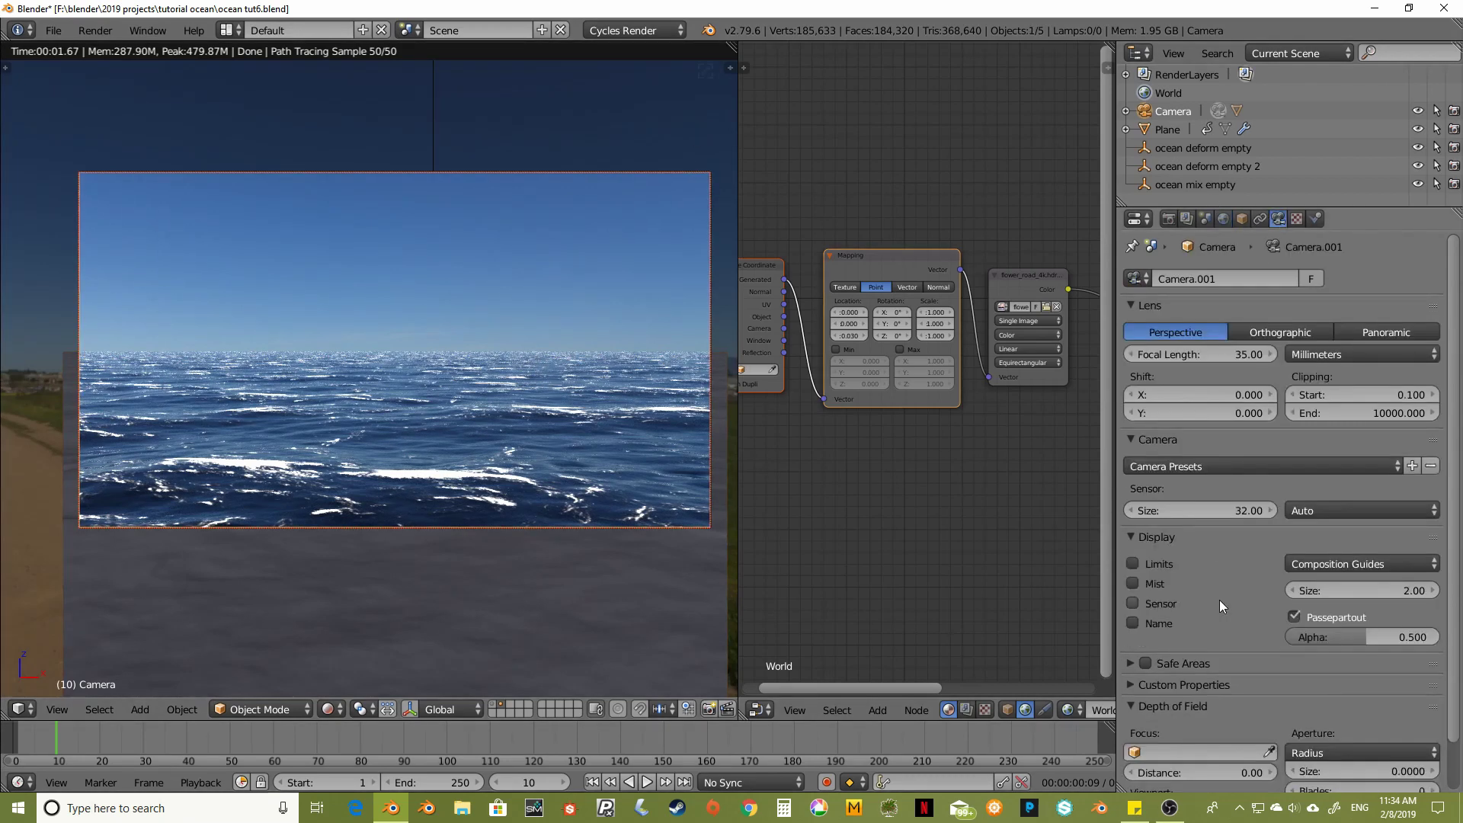
scroll(1127, 541, down, 1)
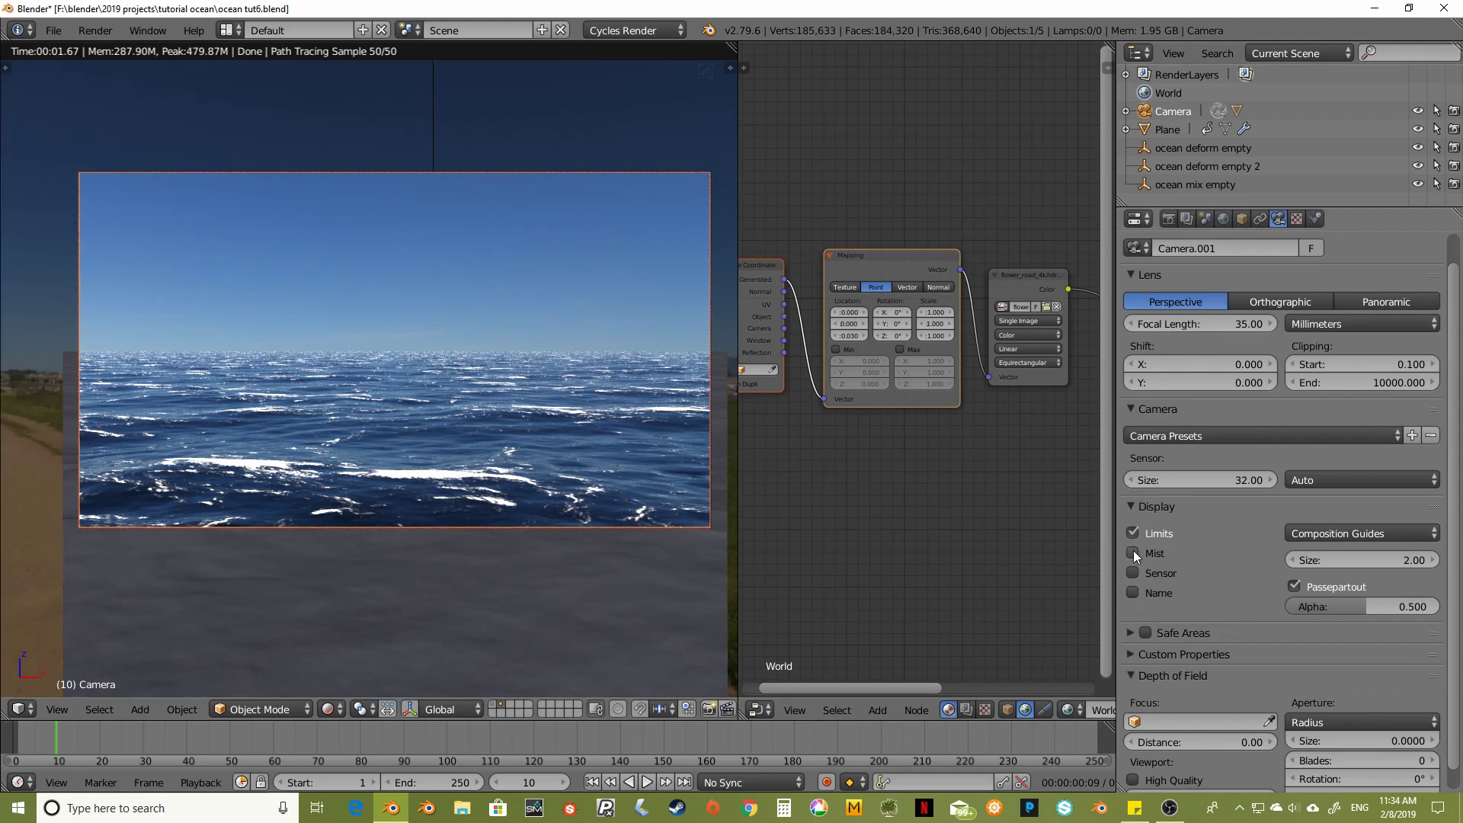
click(1132, 533)
click(1132, 553)
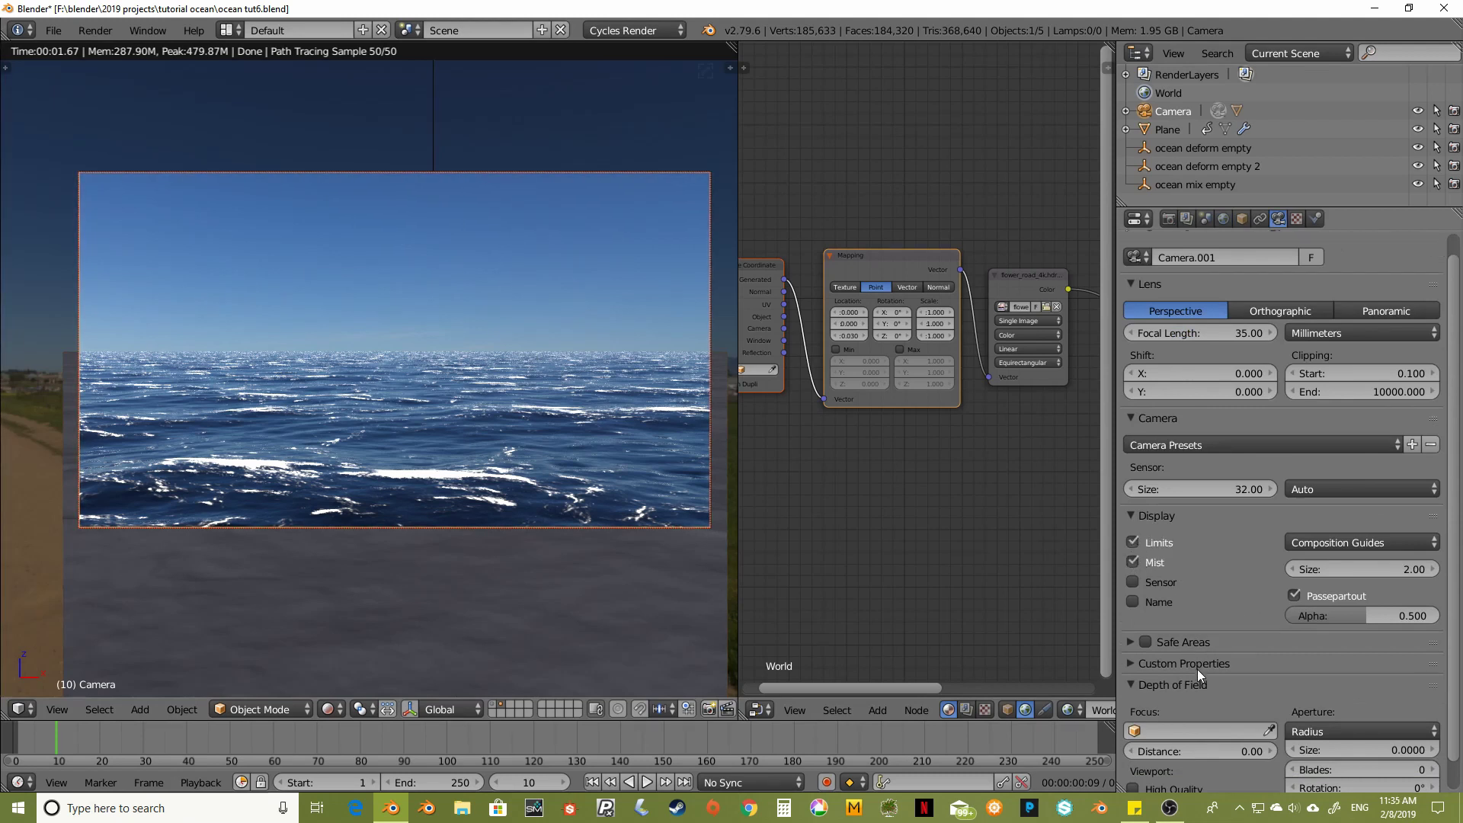
Set depth of field aperture size to 0.05 and focus distance to 80, then fit the camera view
scroll(1196, 720, down, 1)
click(1191, 694)
text(80)
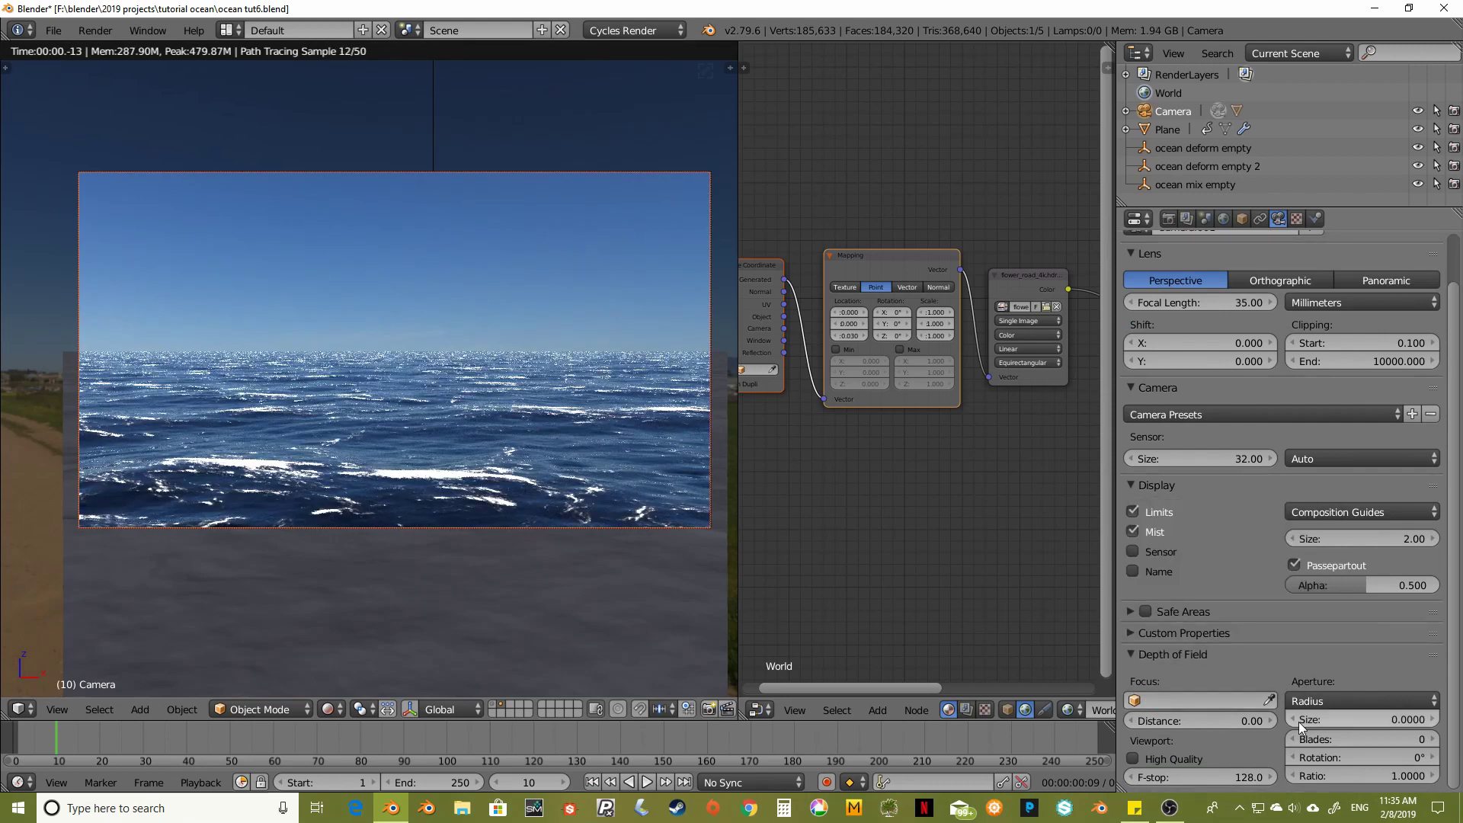
click(1356, 717)
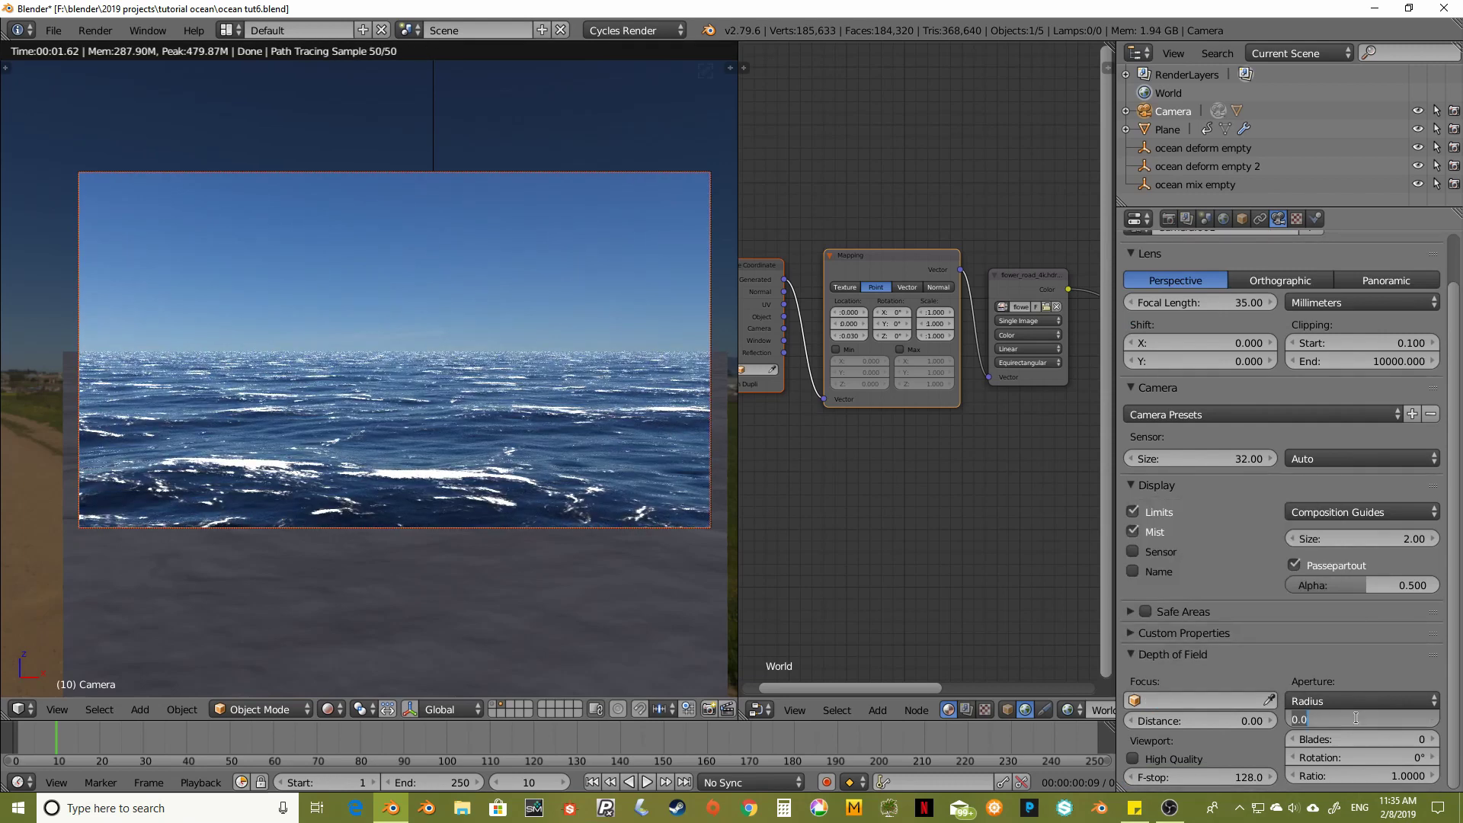
key(BackSpace)
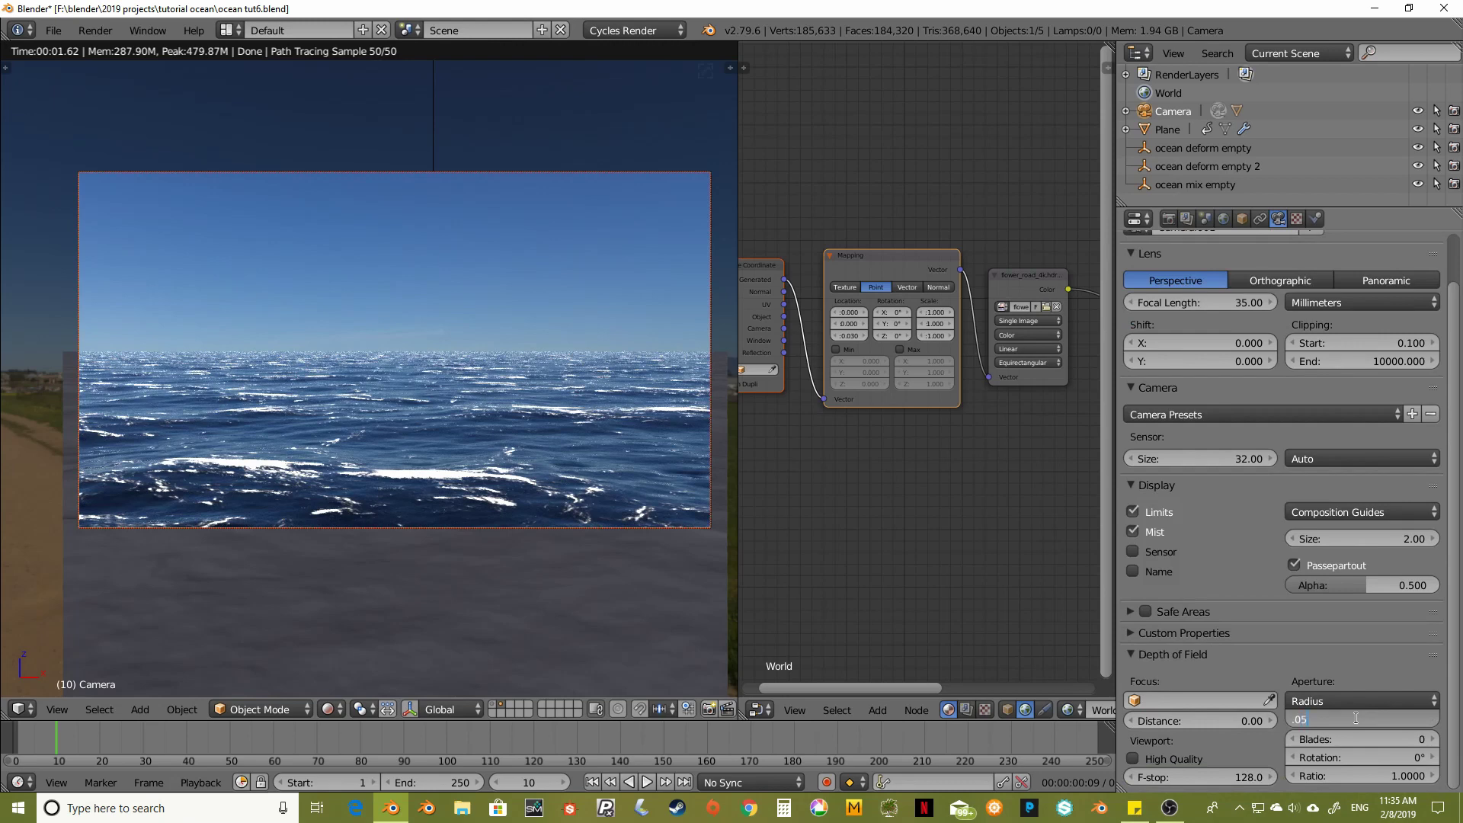
key(Return)
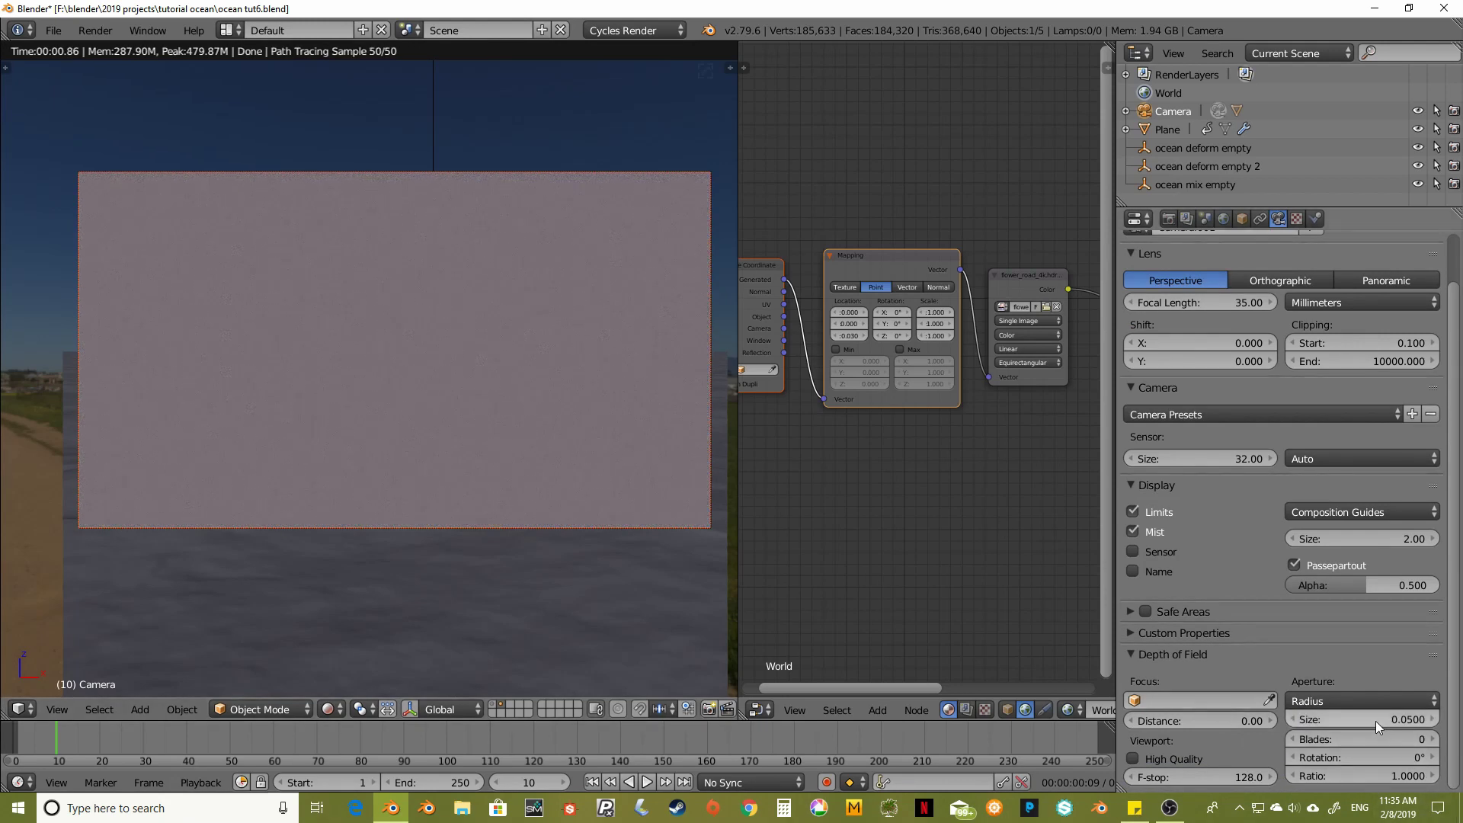
click(1202, 719)
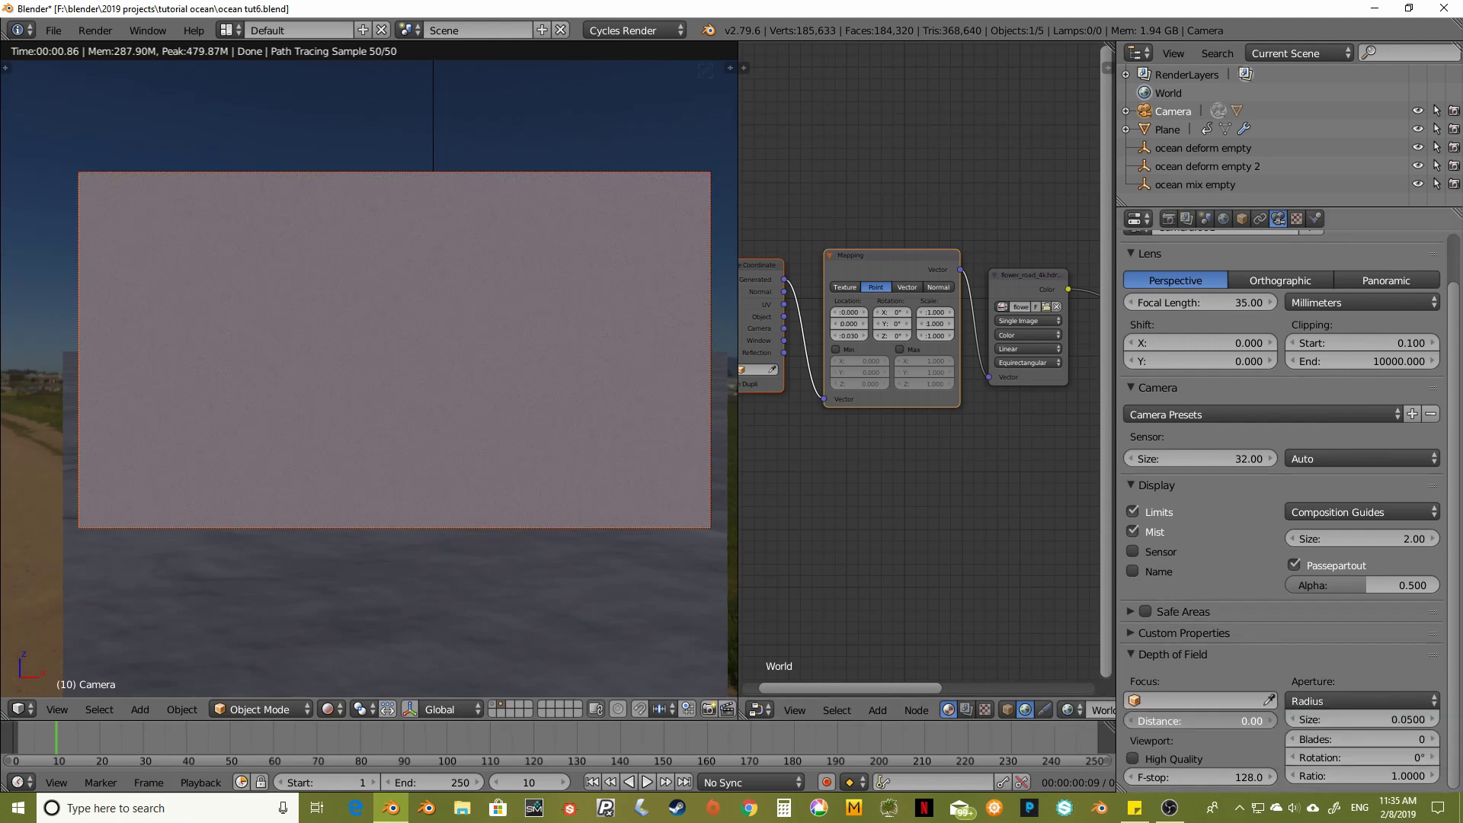
text(80)
key(Return)
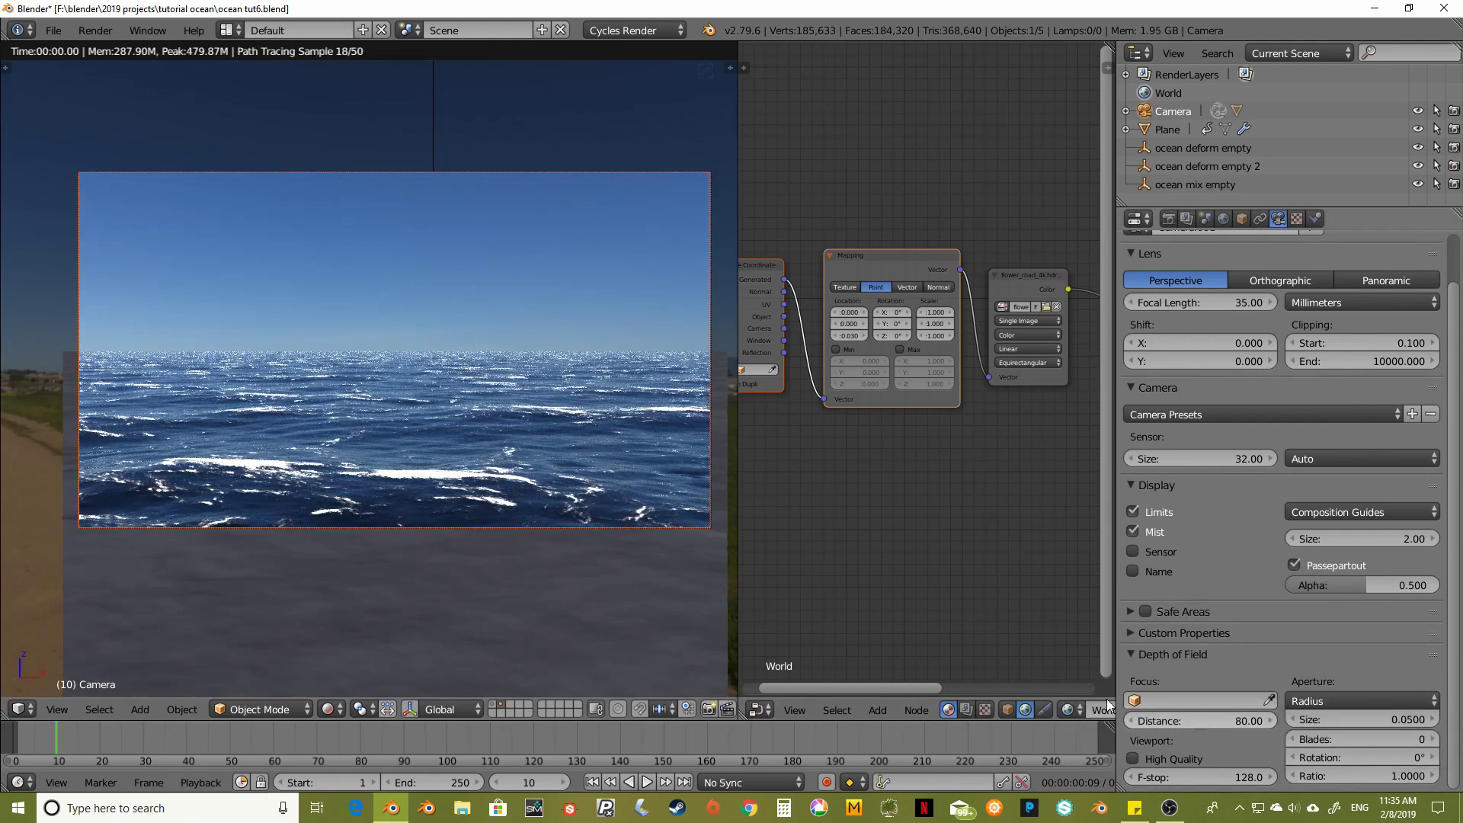
key(Home)
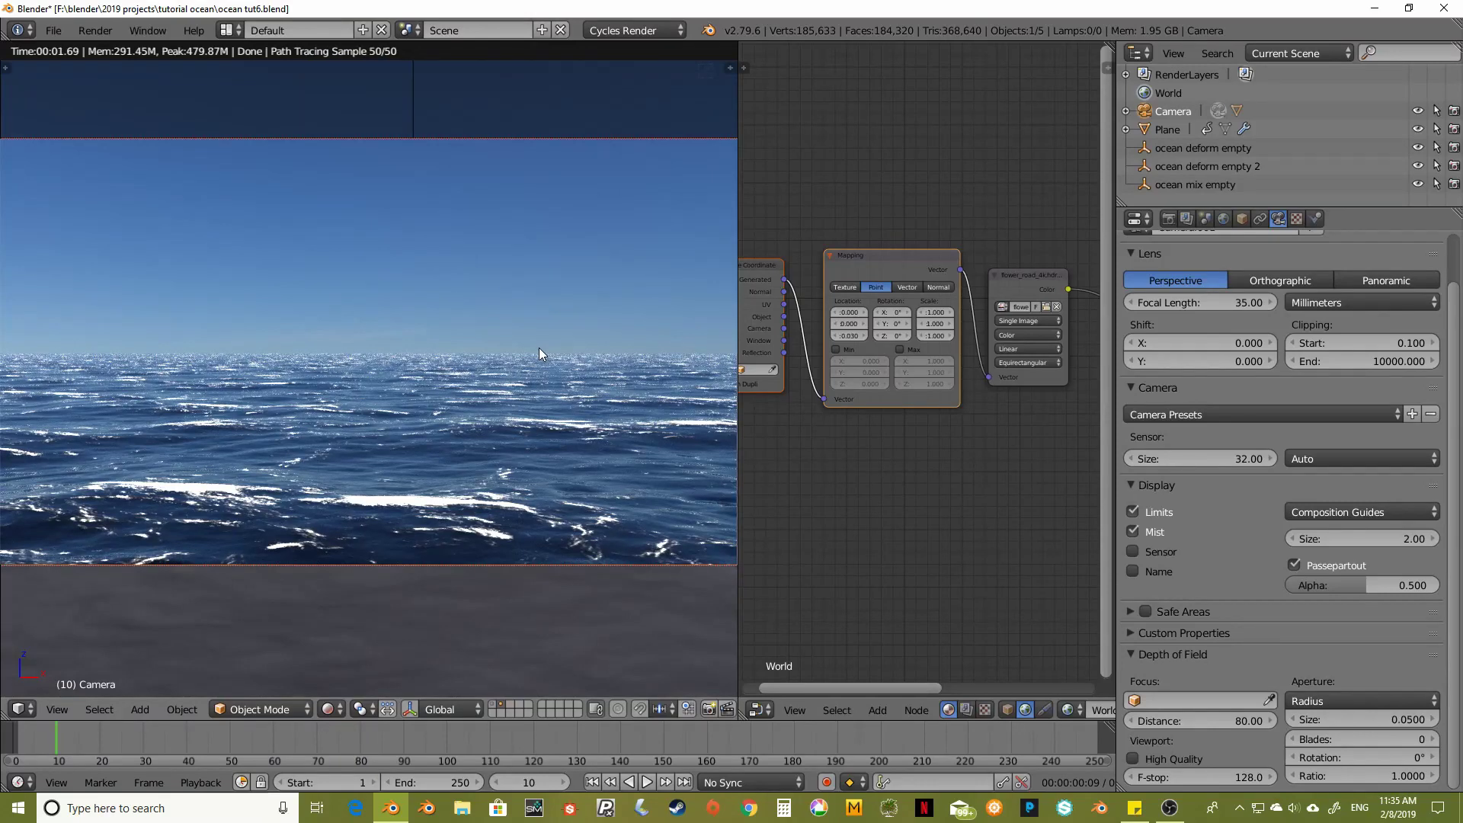
Widen the viewport, lower the DoF aperture size to 0.03, and zoom out the camera view
drag(738, 433, 932, 448)
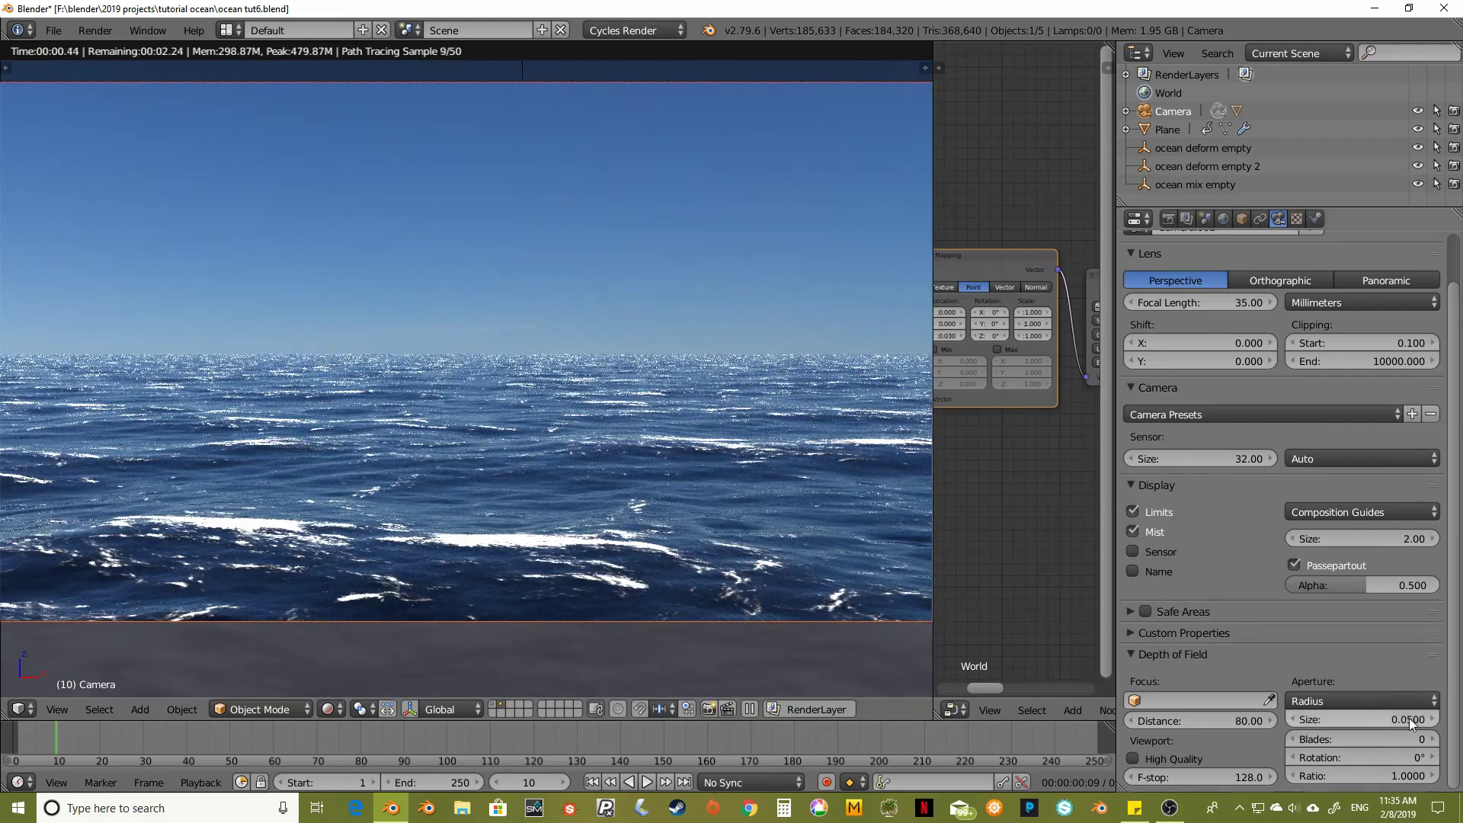
click(1376, 718)
key(BackSpace)
text(.03)
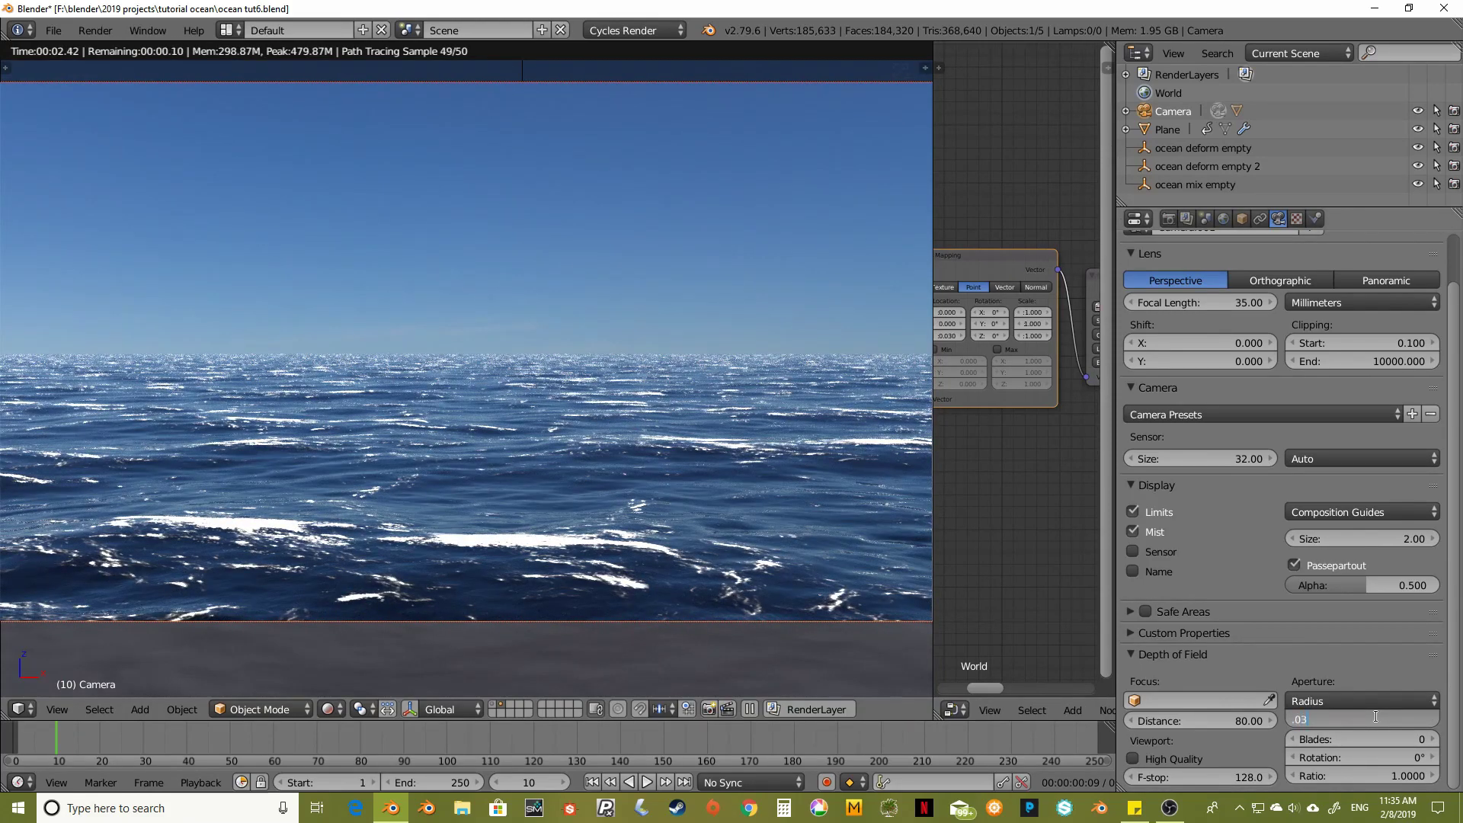
key(Return)
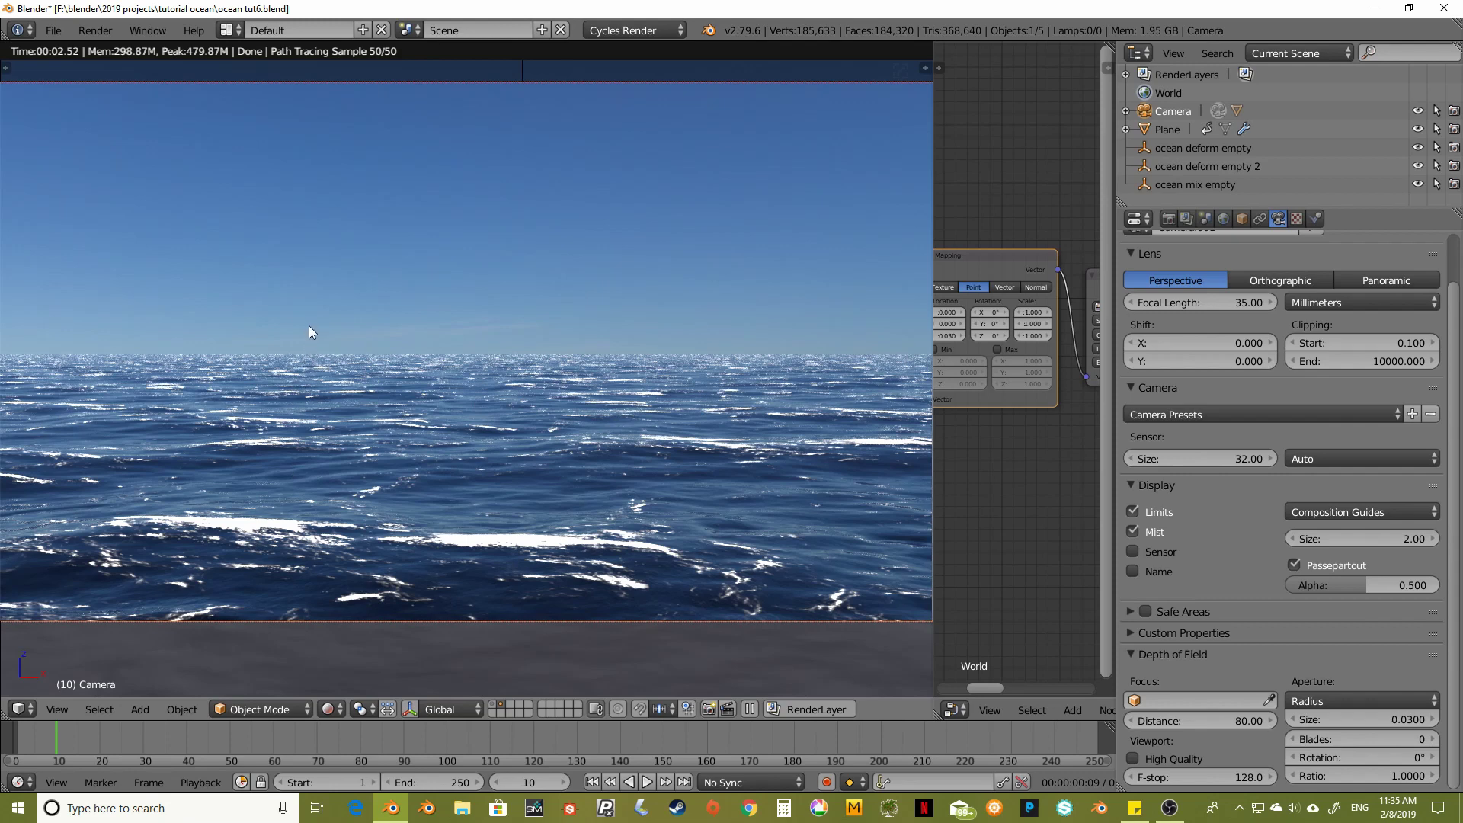
scroll(638, 353, down, 1)
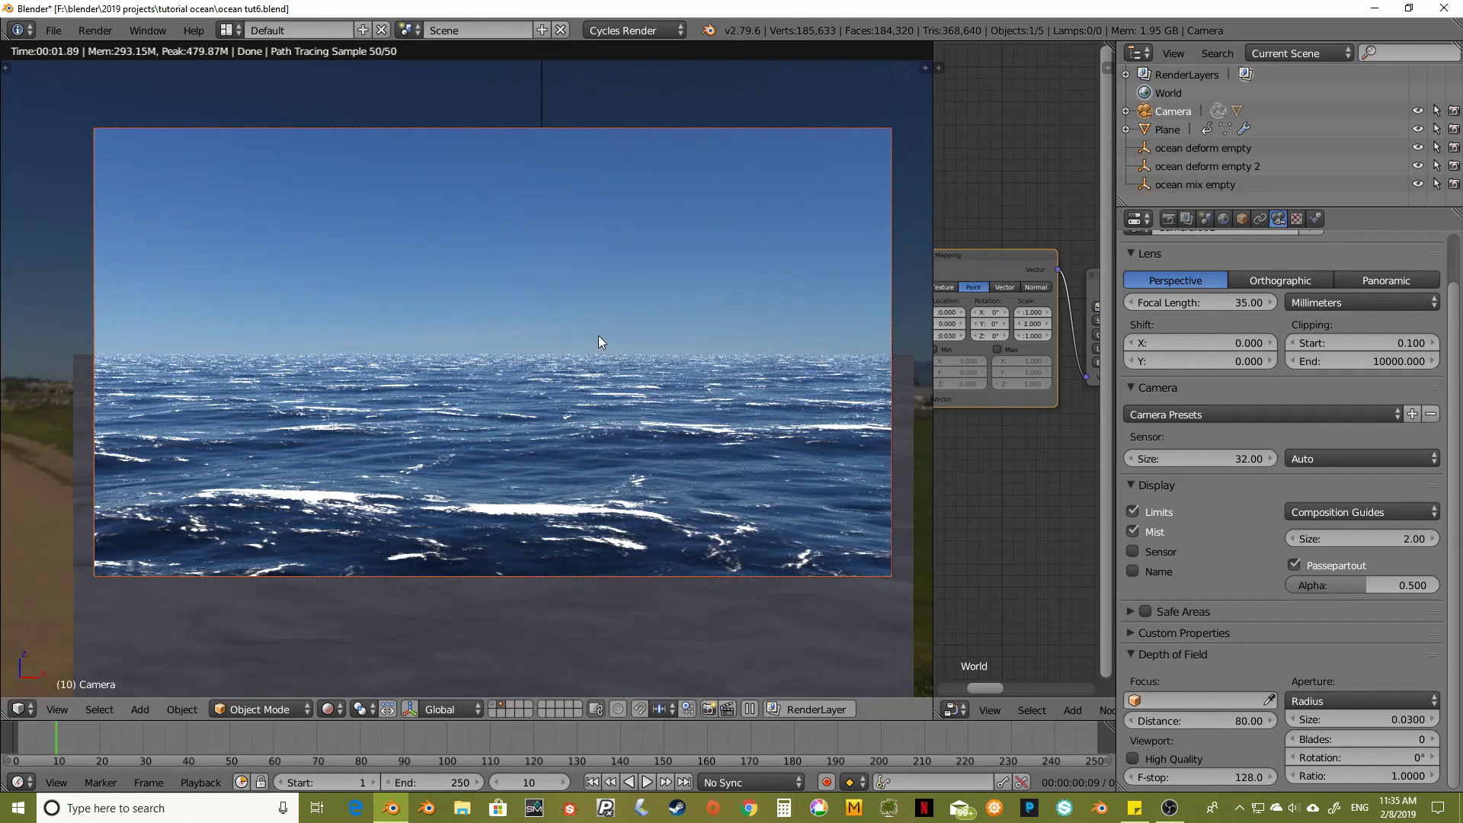
scroll(599, 341, down, 1)
shift+middle_drag(600, 340, 475, 313)
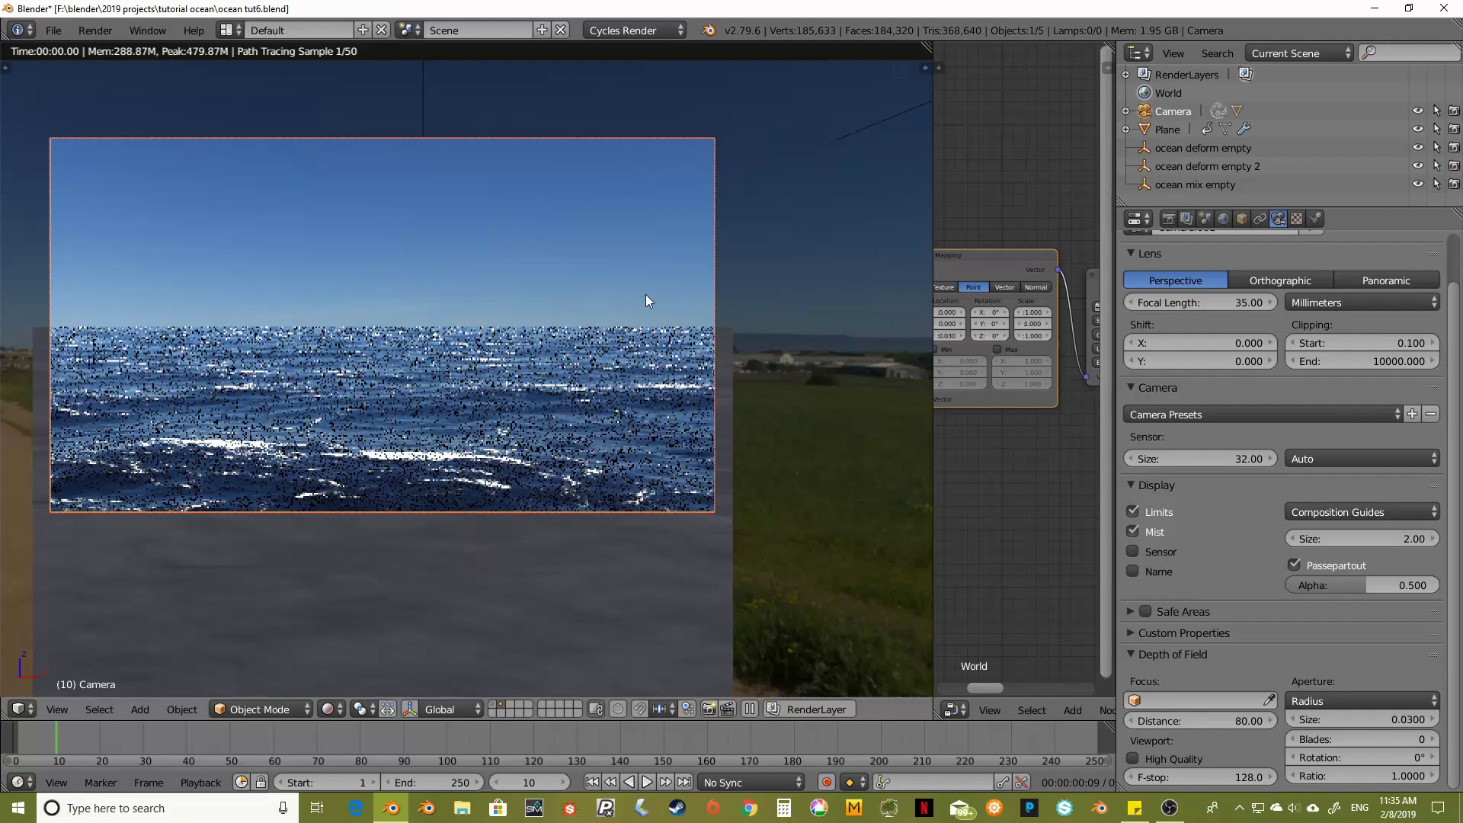
Render frame 10 and show the compositing node tree with Render Layers feeding Composite
key(F12)
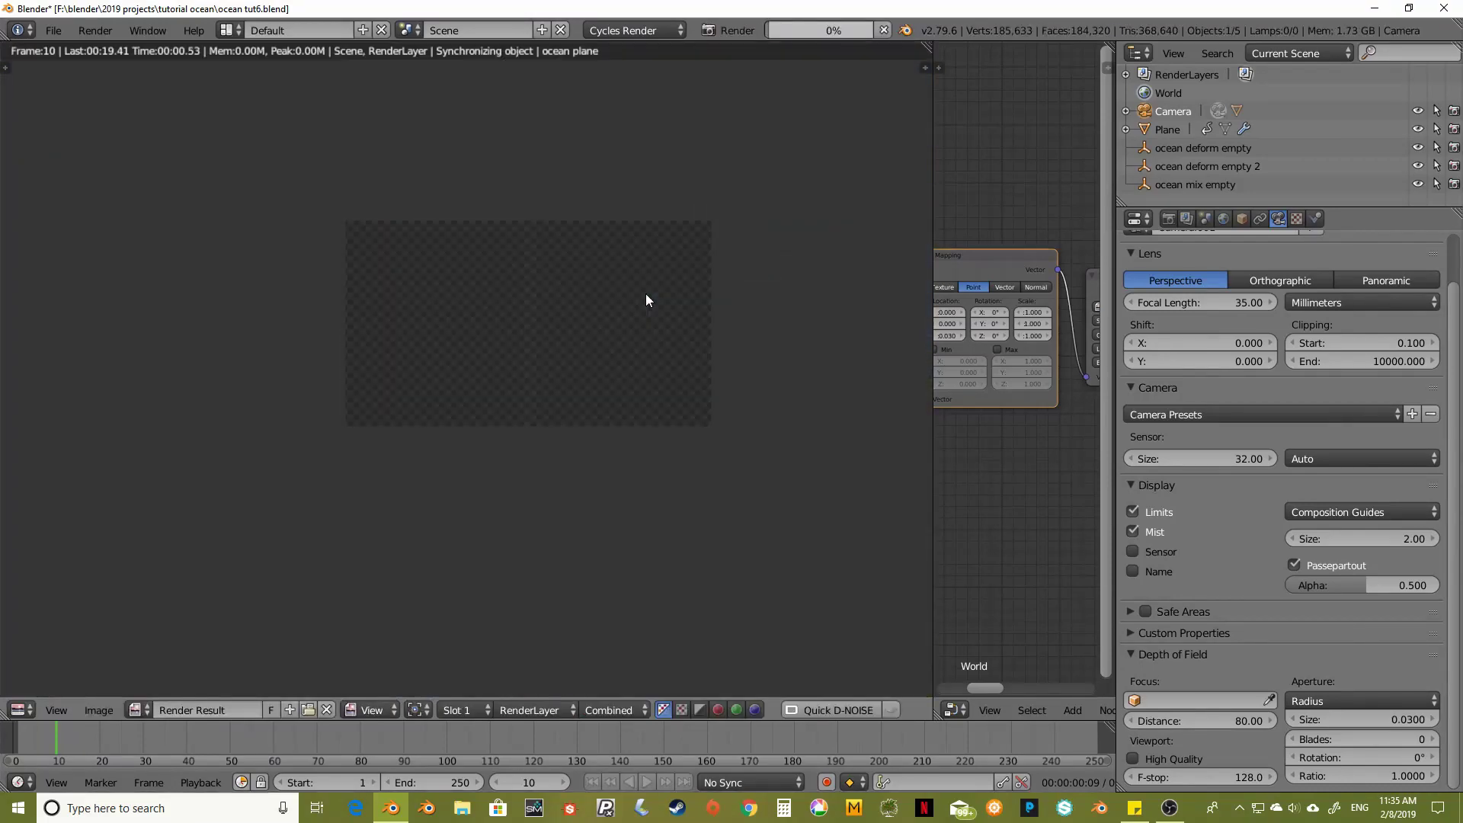
scroll(646, 300, up, 2)
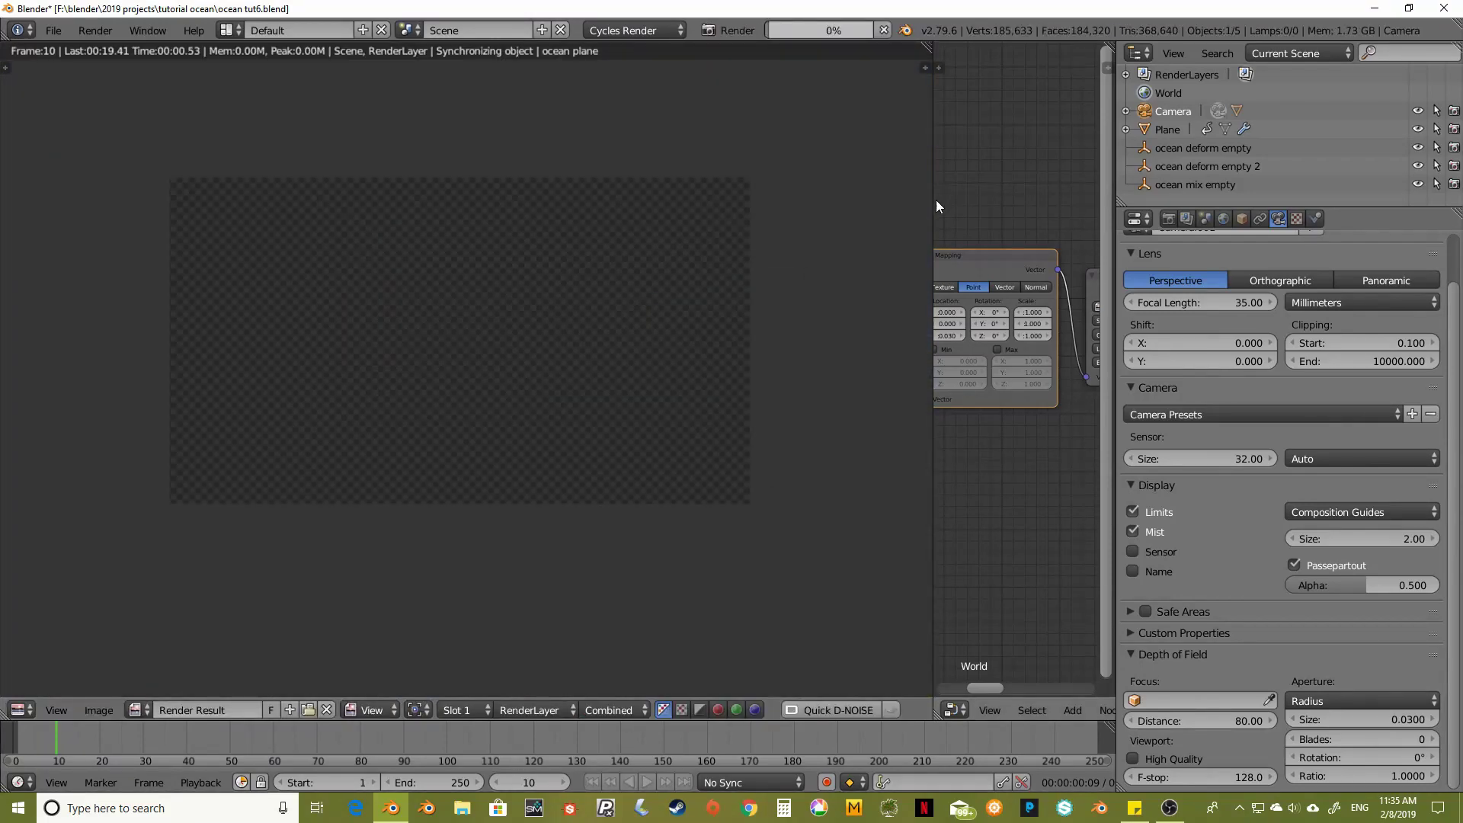
drag(933, 203, 745, 231)
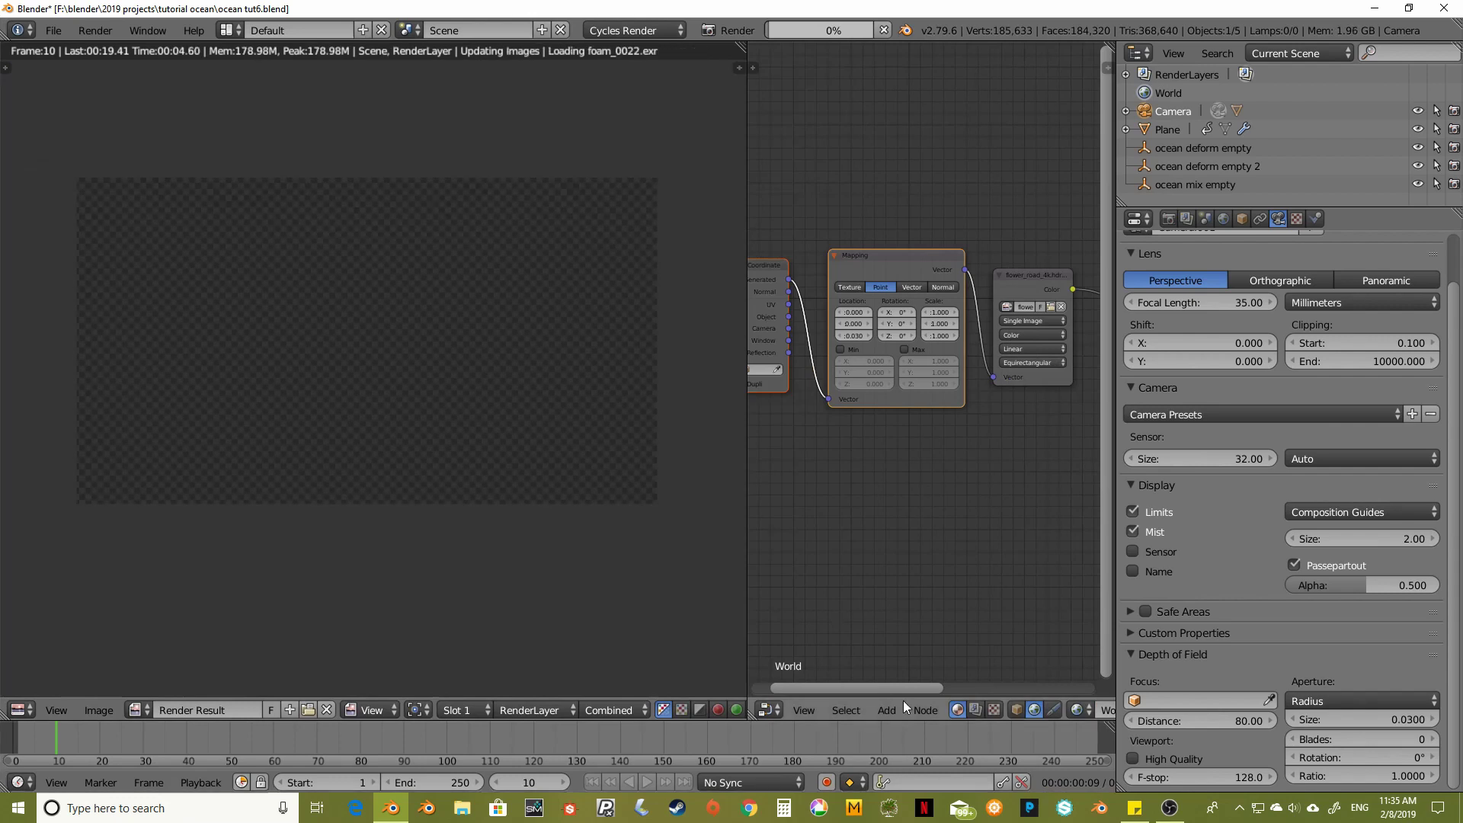
click(975, 709)
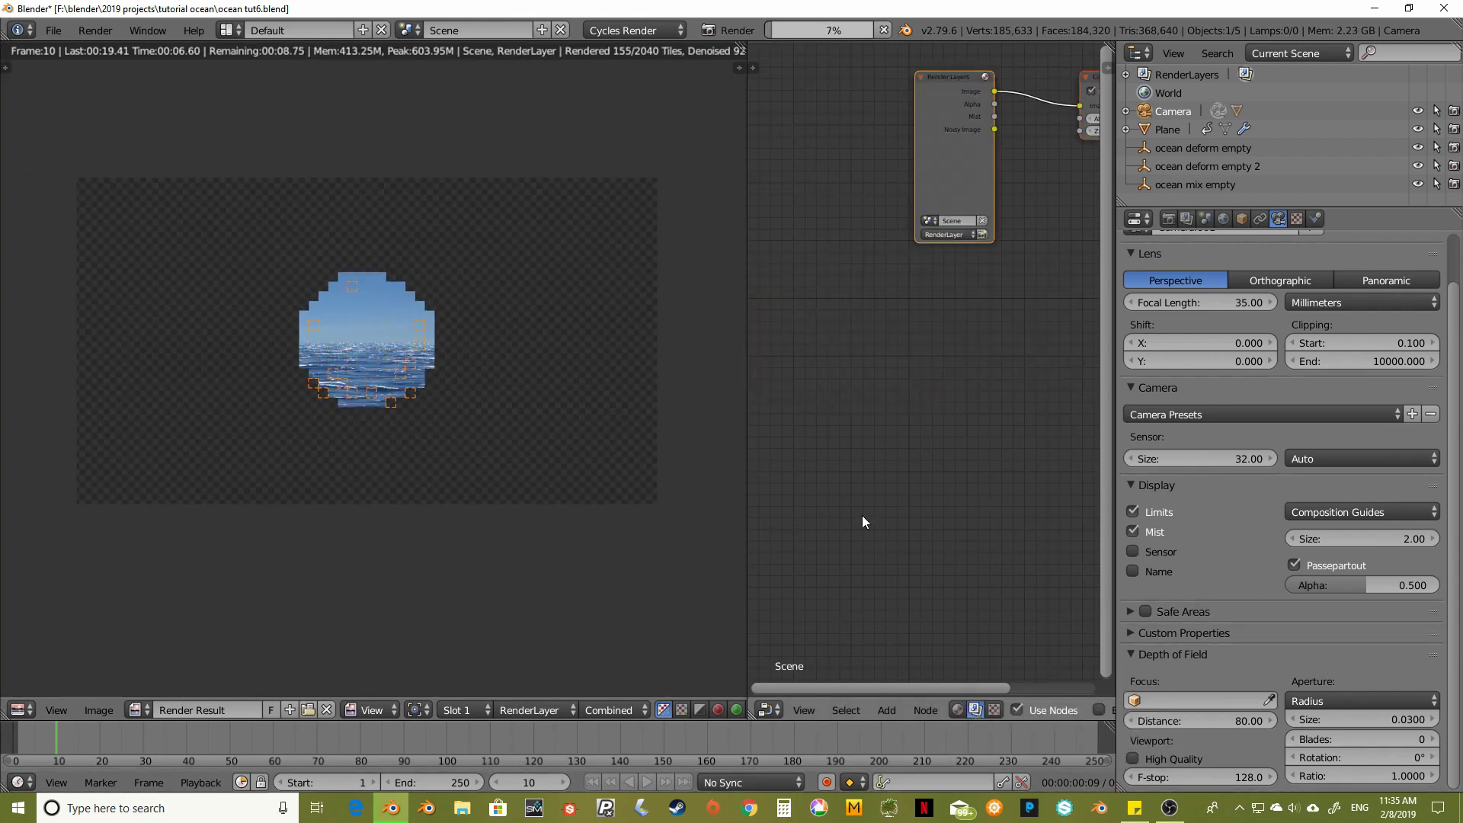
middle_drag(830, 318, 754, 408)
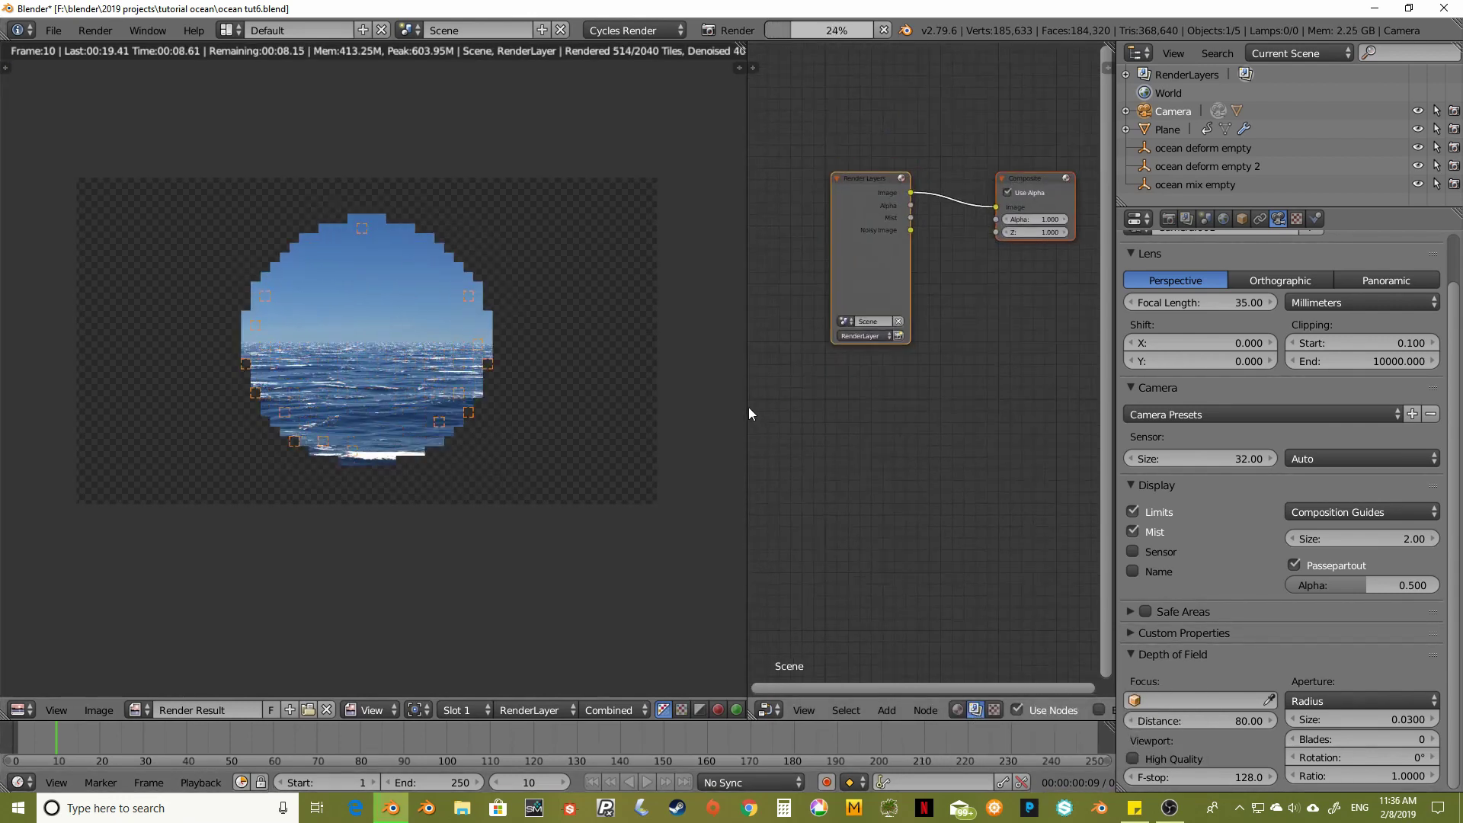
drag(749, 411, 353, 489)
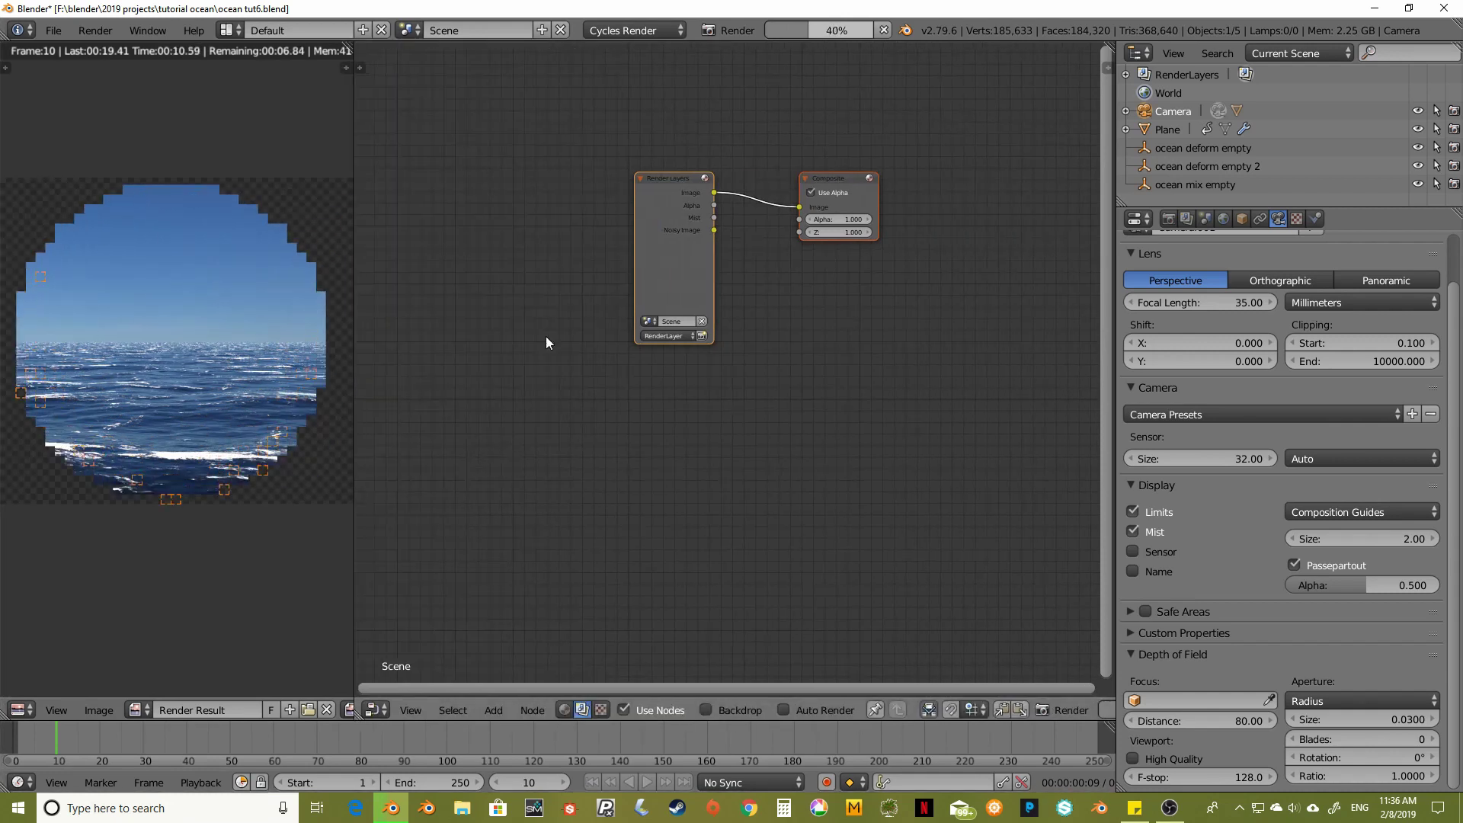
drag(674, 190, 546, 214)
key(shift+a)
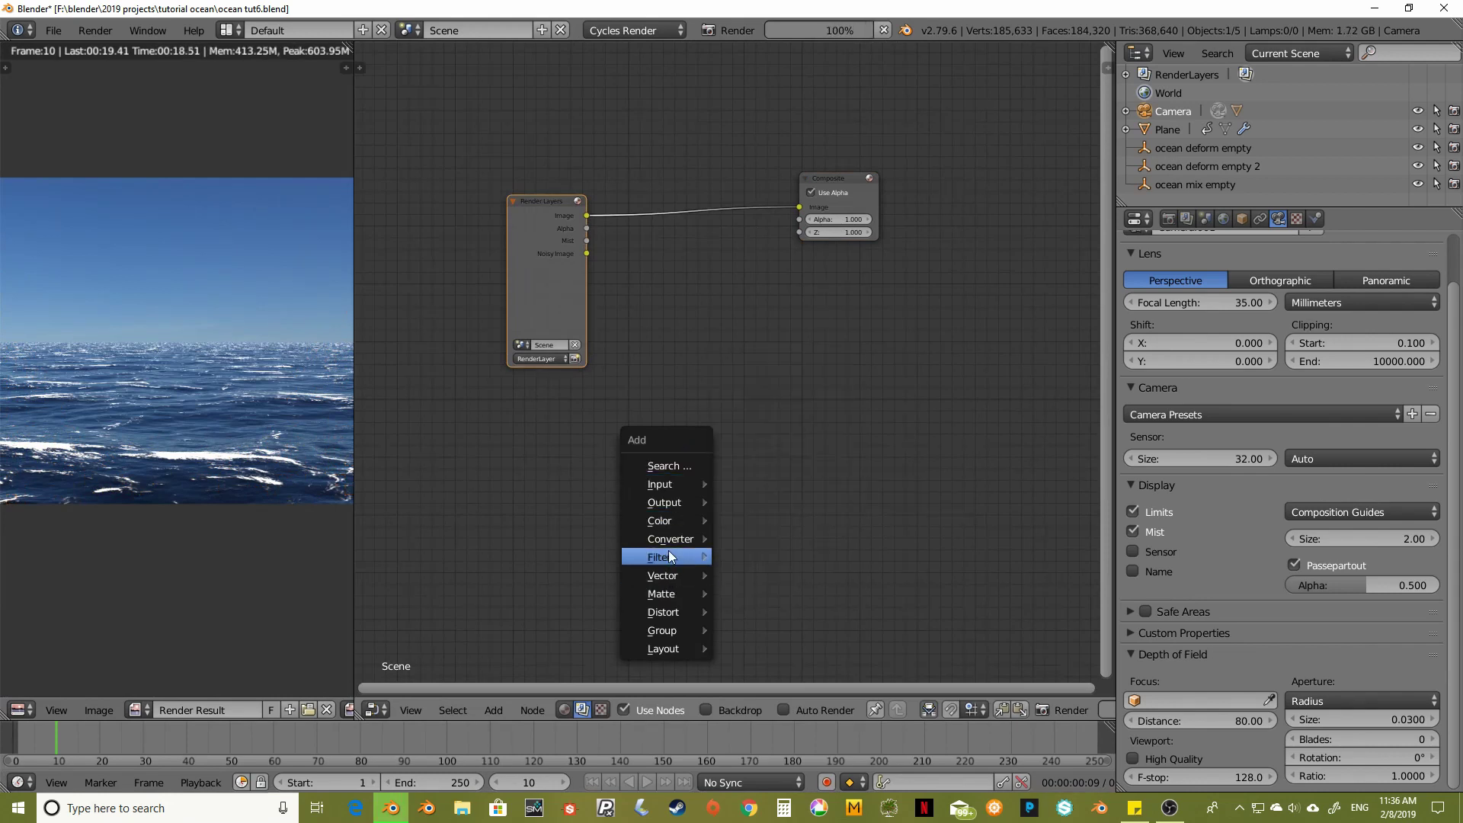
Insert a Mix node between Render Layers and Composite, with the Mist pass driving its factor
mouse_move(665, 518)
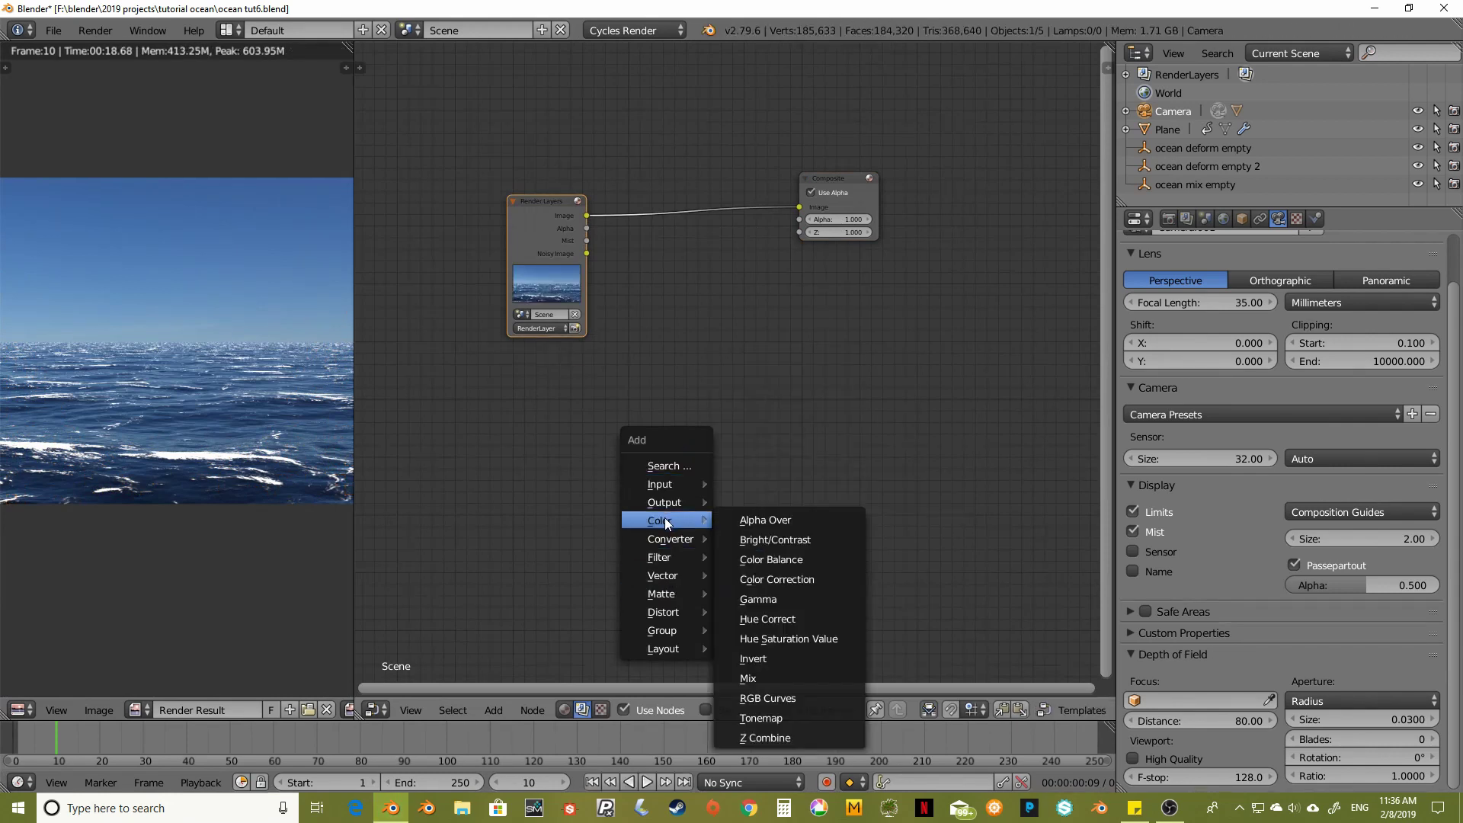
click(757, 674)
click(677, 181)
middle_drag(677, 380, 753, 400)
drag(661, 261, 749, 268)
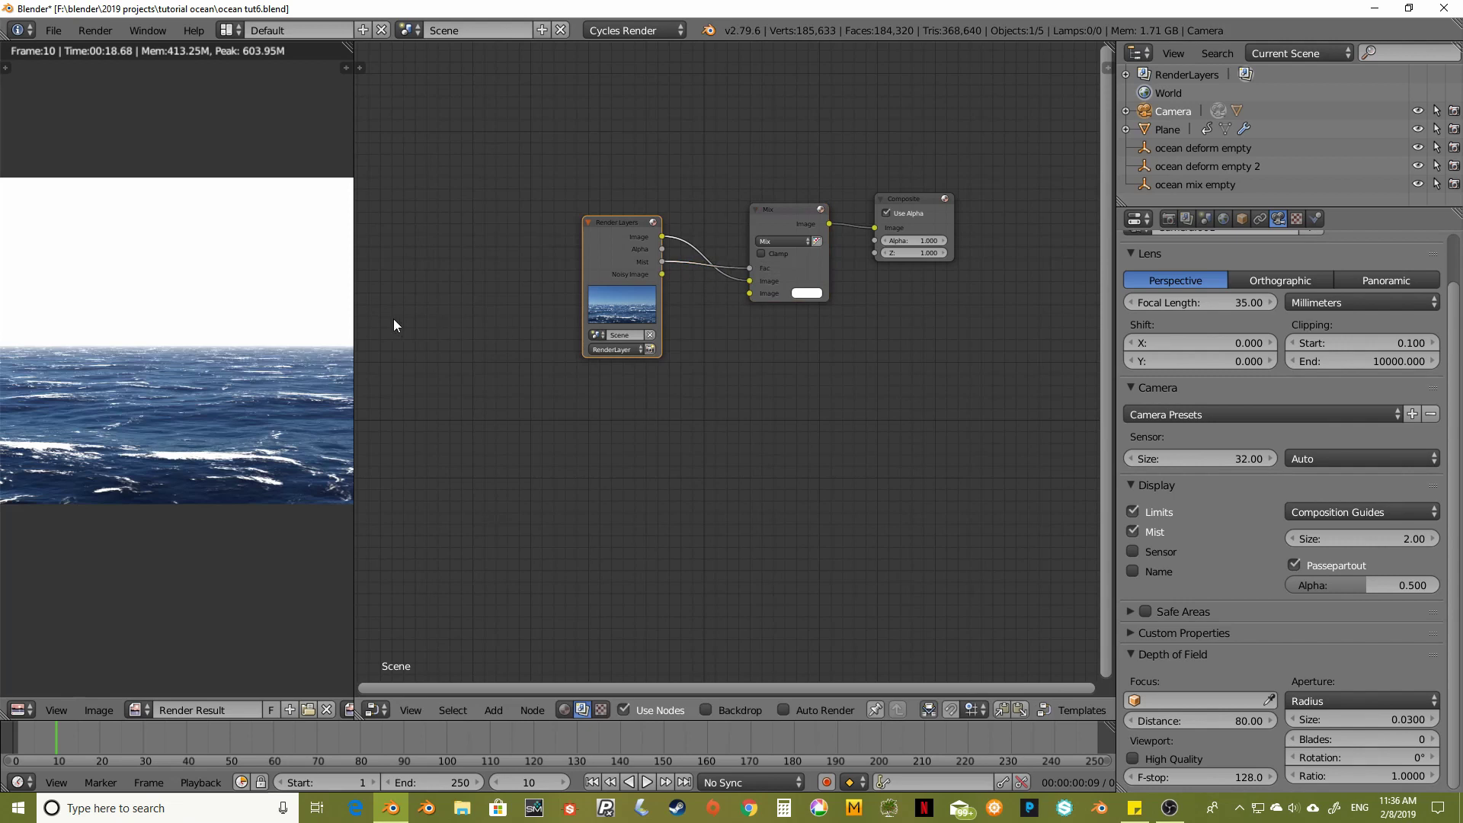
drag(355, 317, 761, 320)
scroll(891, 337, up, 2)
middle_drag(949, 327, 915, 396)
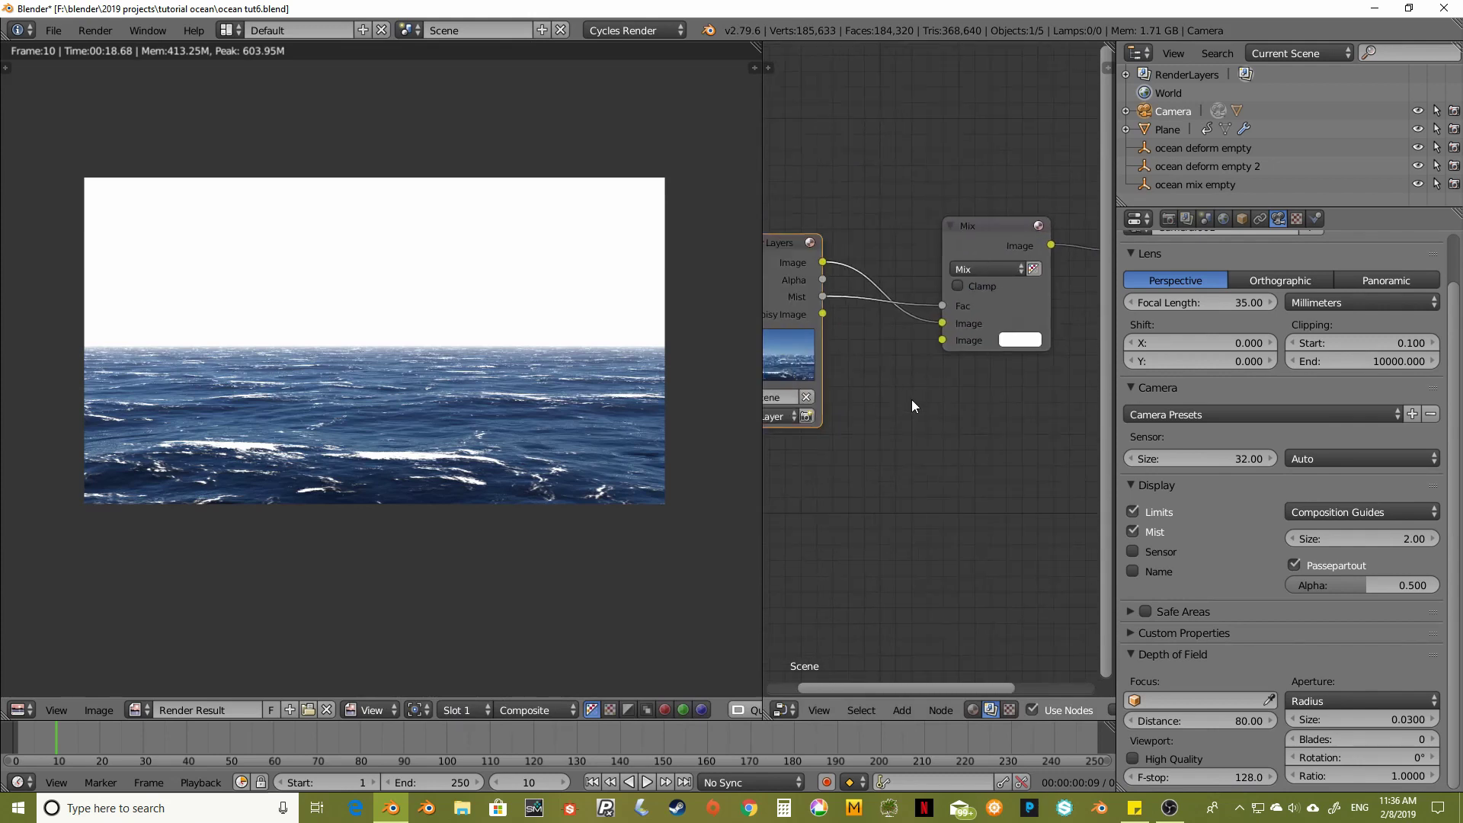
key(shift+a)
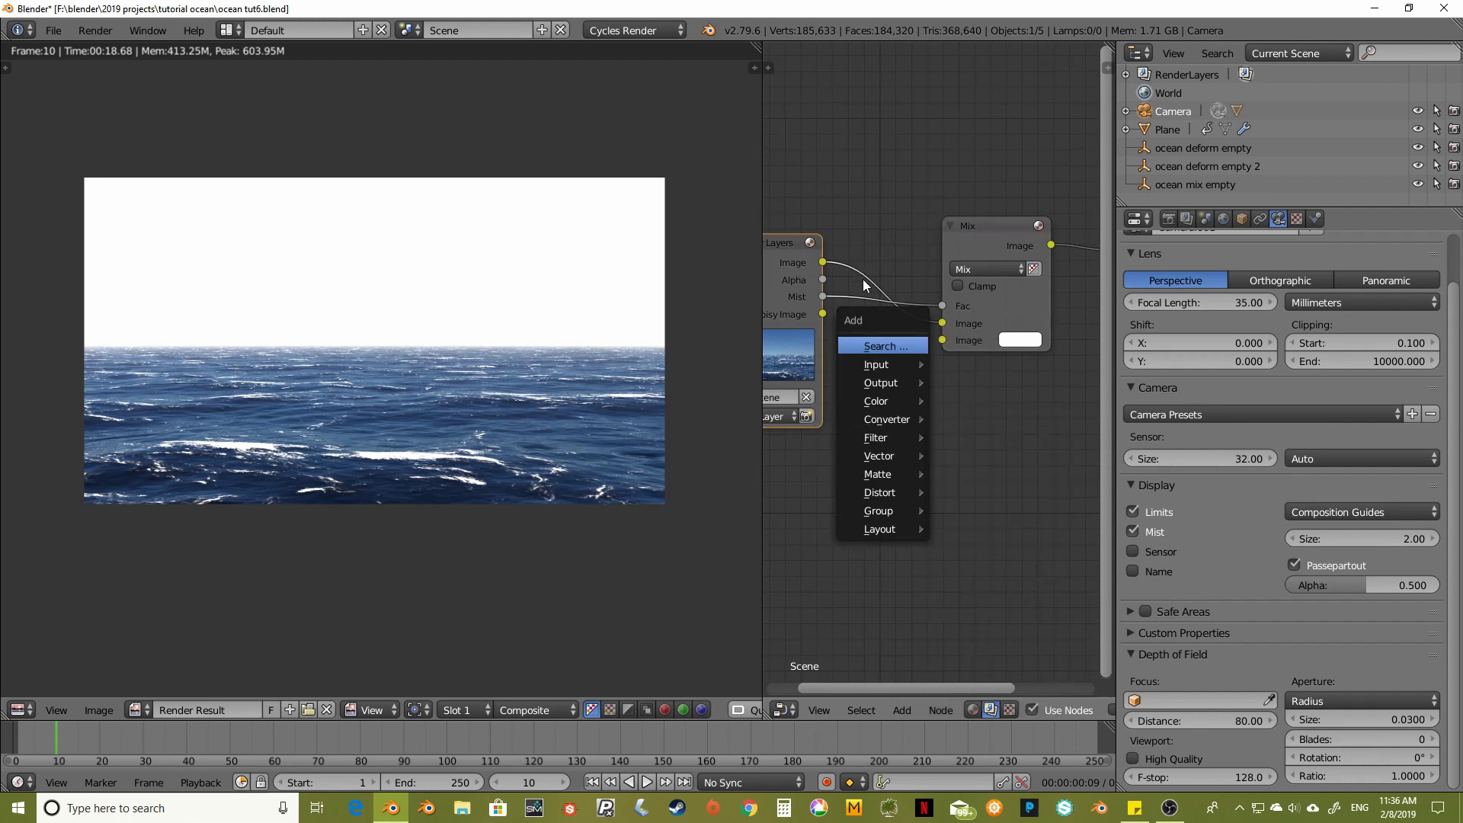
Insert a ColorRamp on the Mist-to-Fac link and darken its white stop to about 0.18 grey
mouse_move(897, 419)
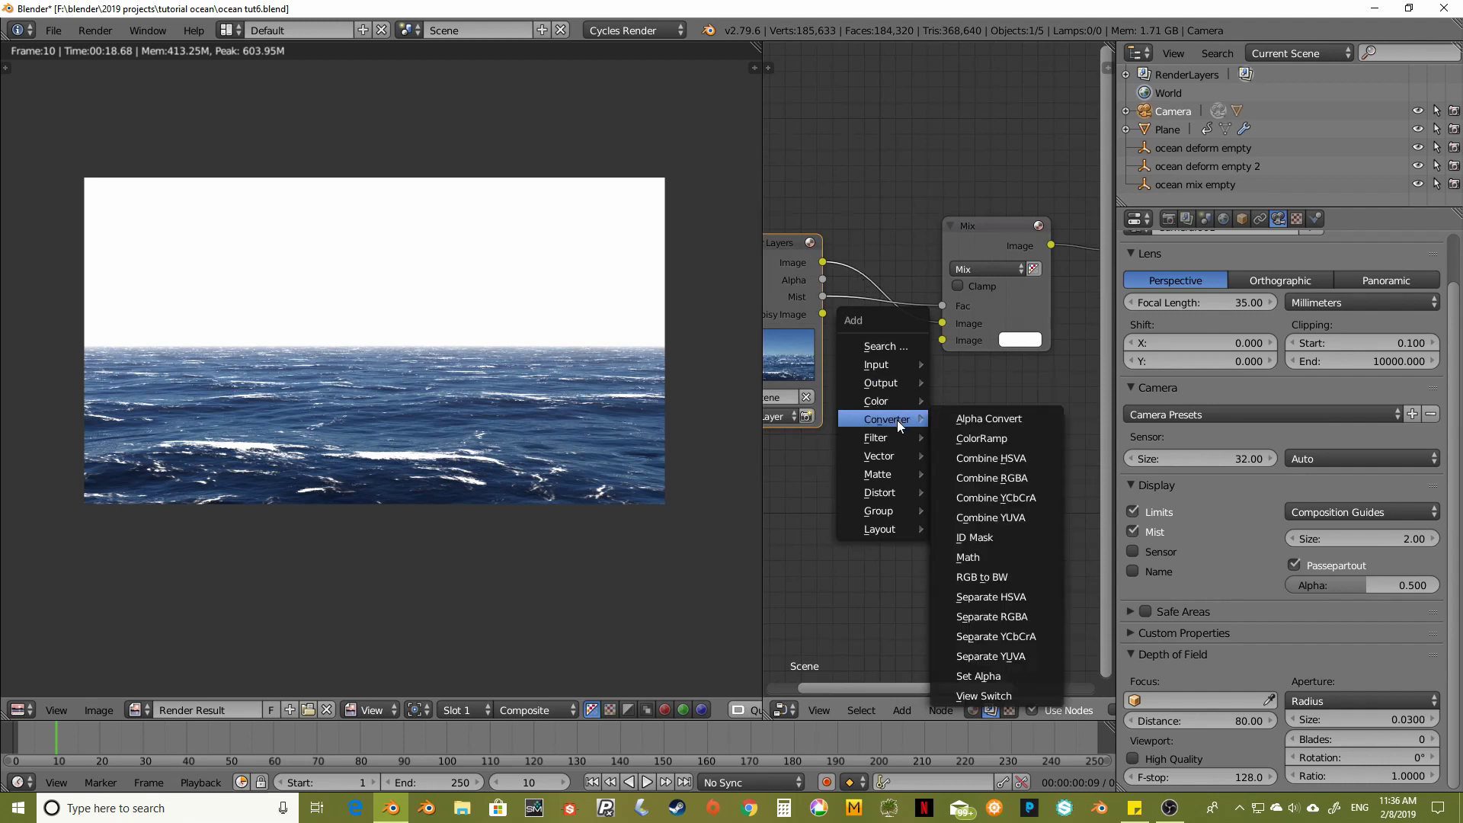
click(989, 442)
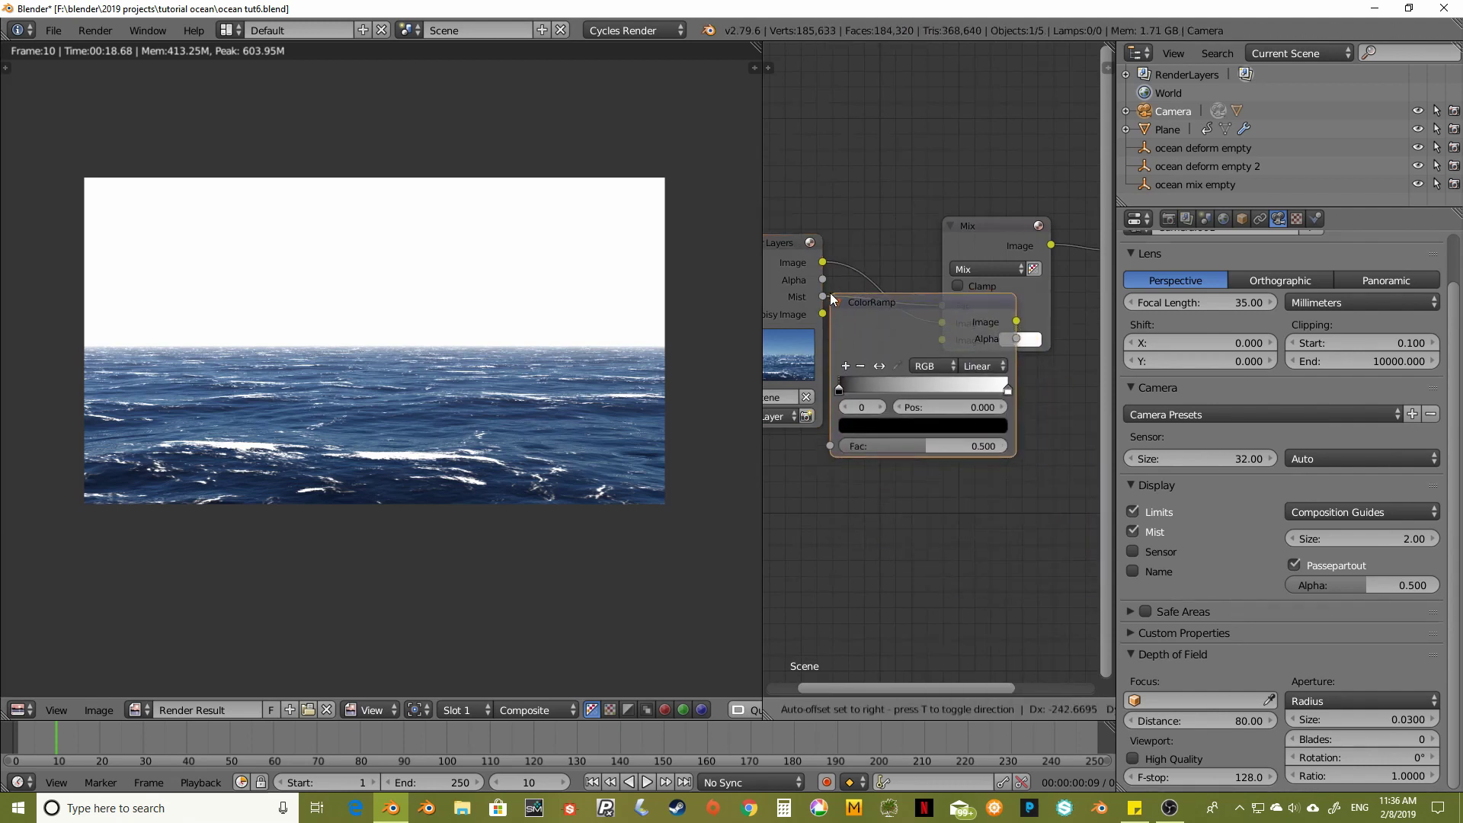
click(884, 294)
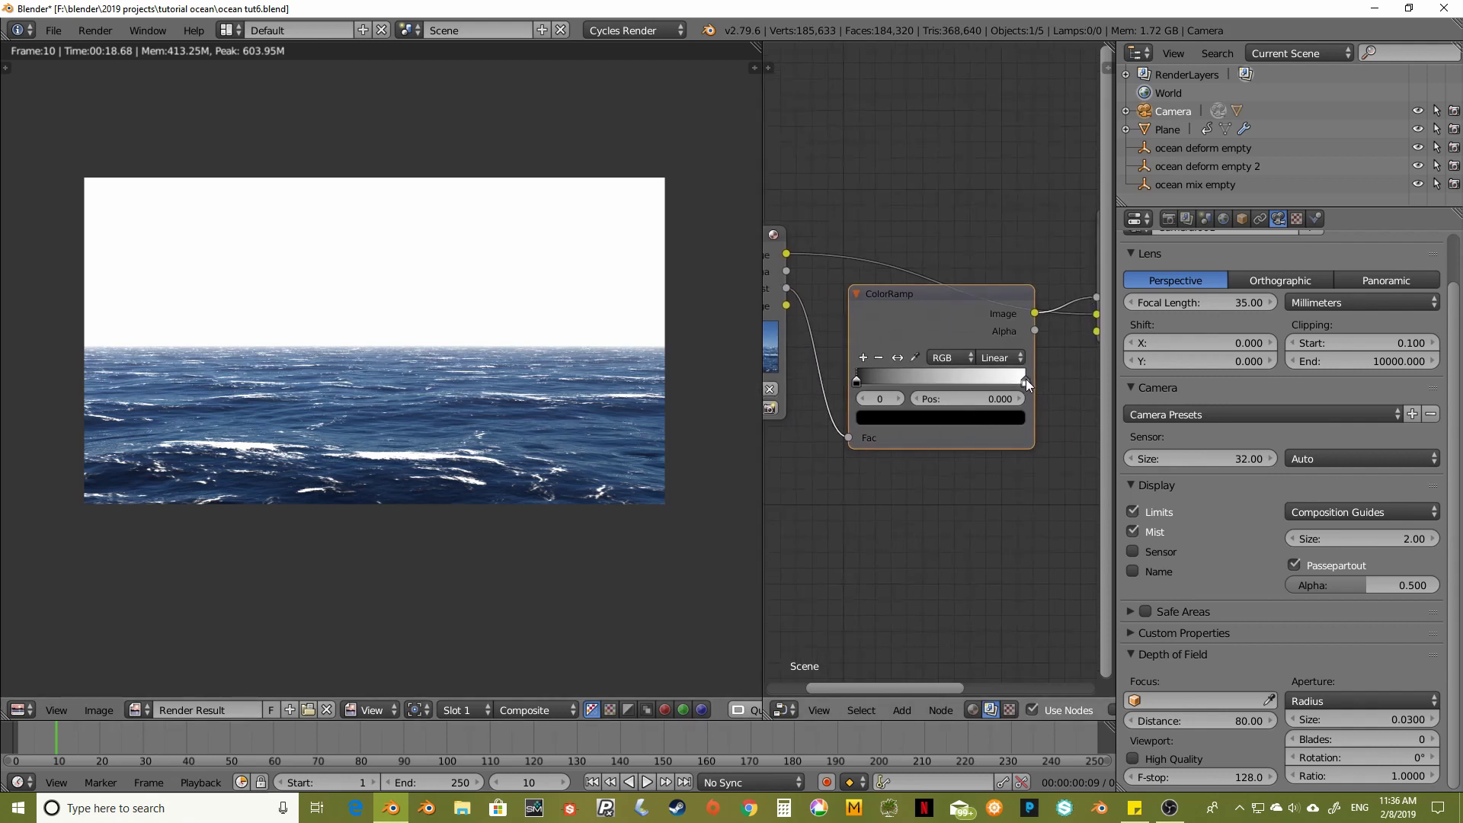
click(1025, 378)
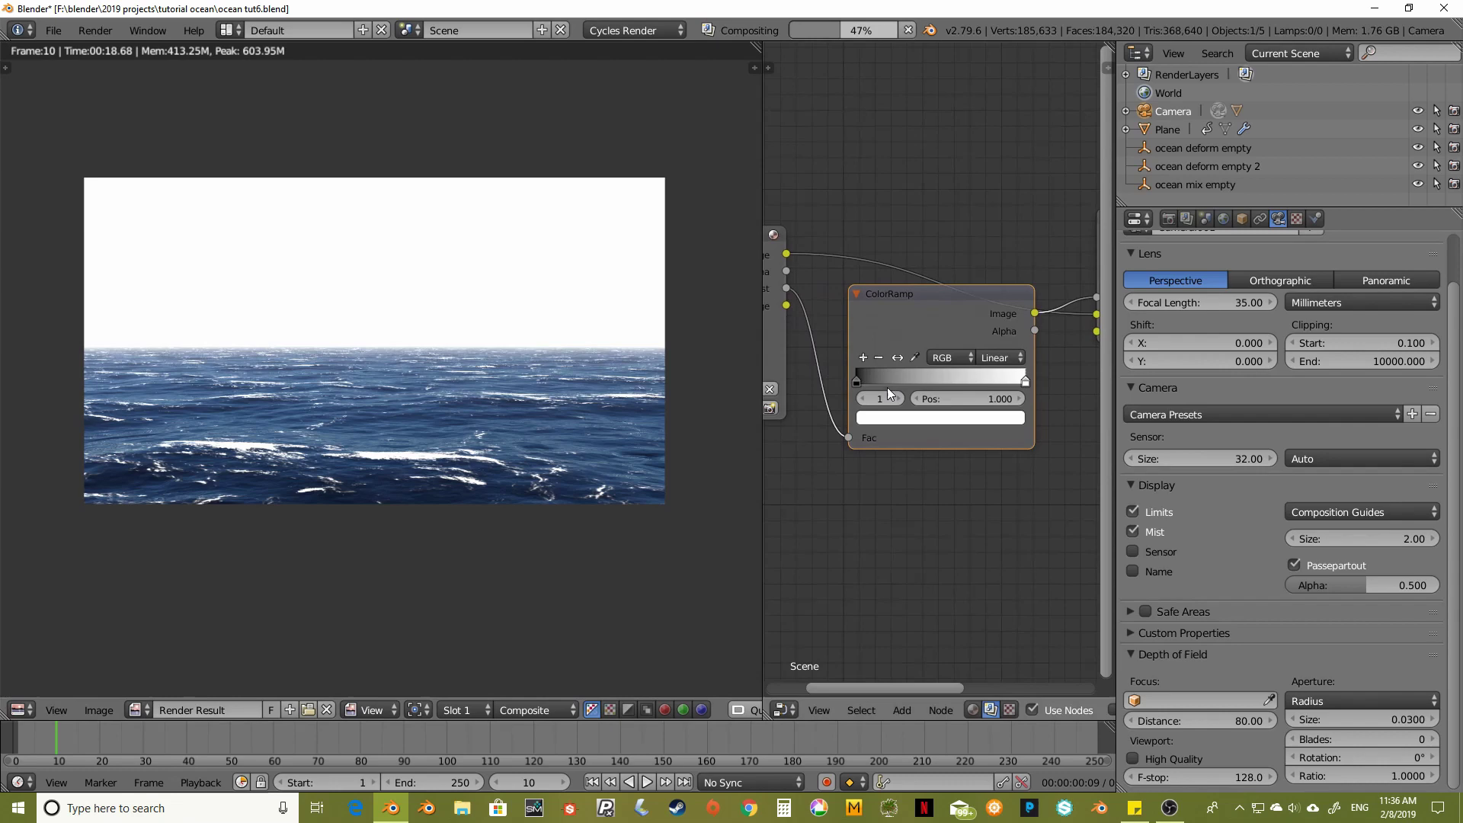
drag(1026, 381, 1078, 383)
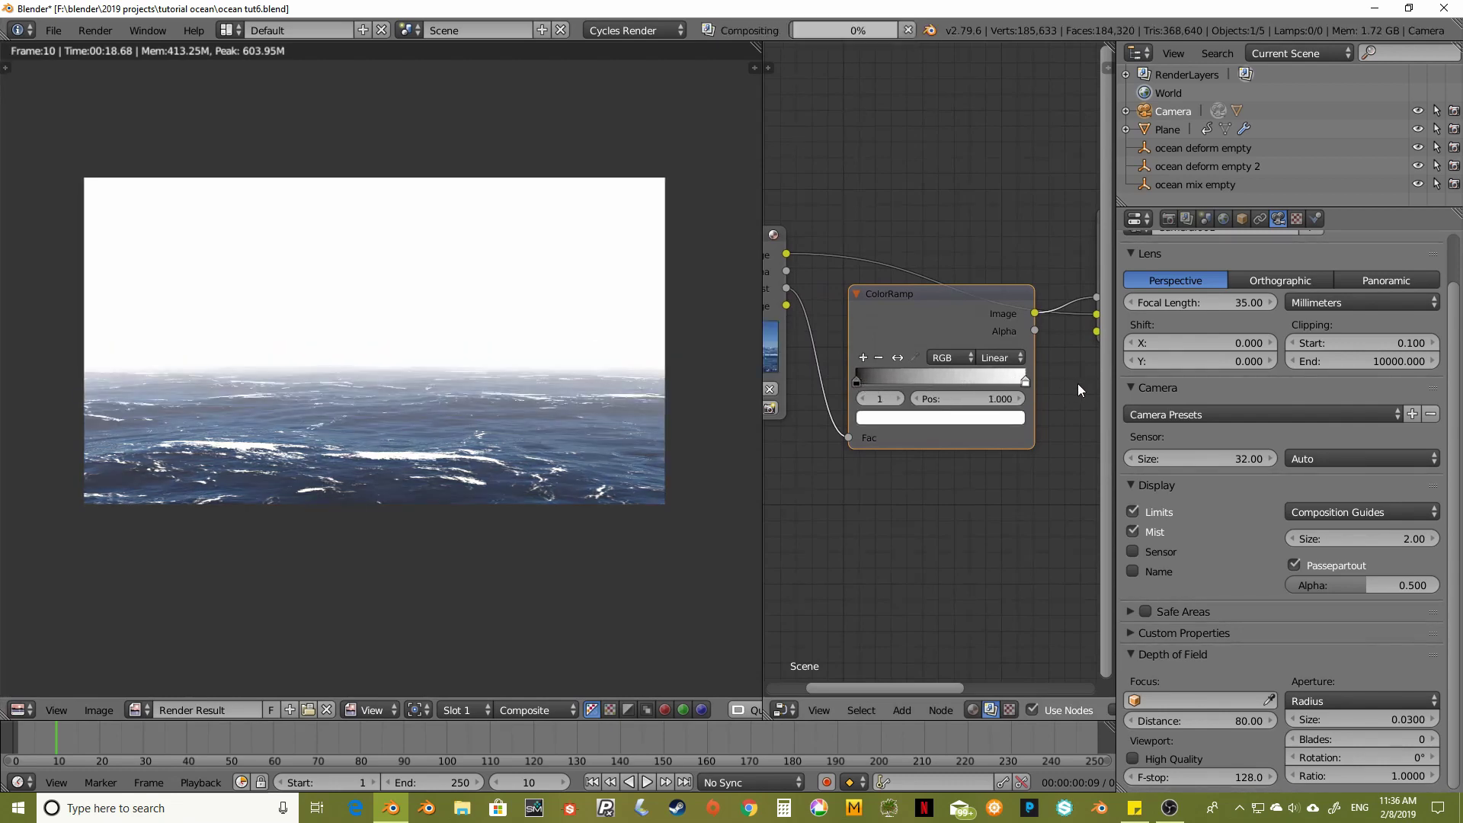
drag(857, 378, 817, 382)
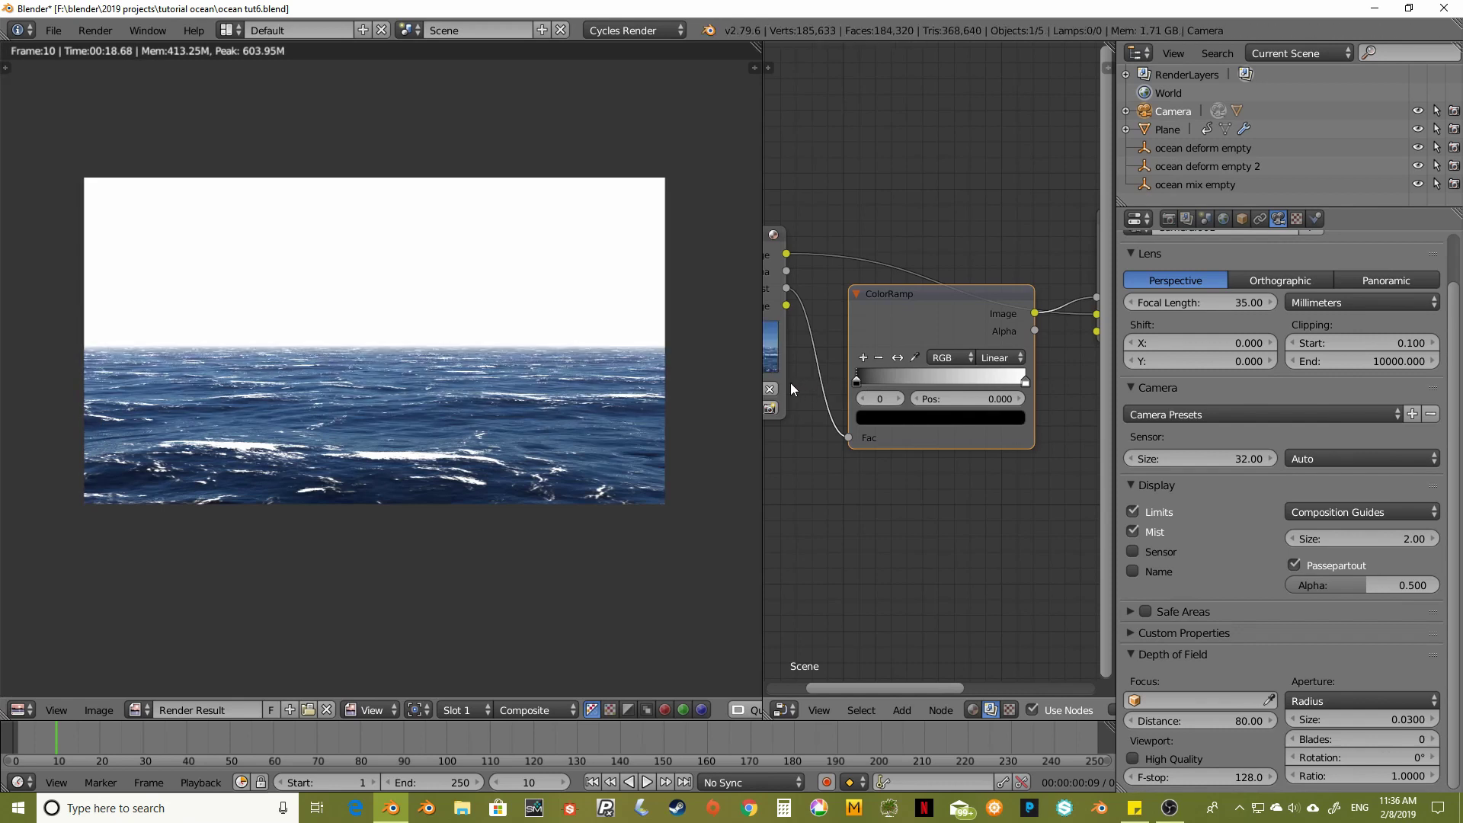
click(1023, 381)
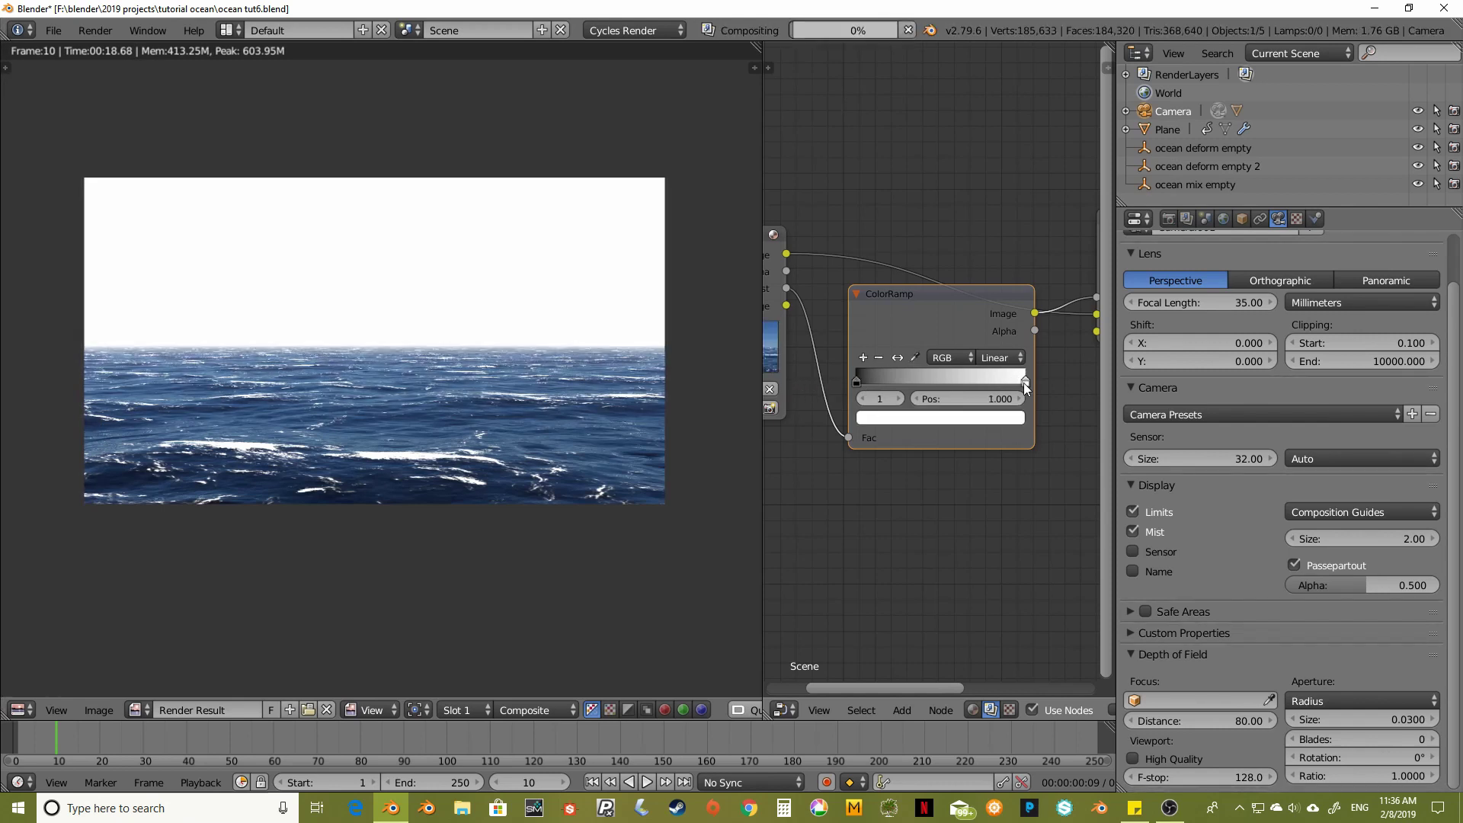
click(1011, 417)
drag(990, 199, 990, 253)
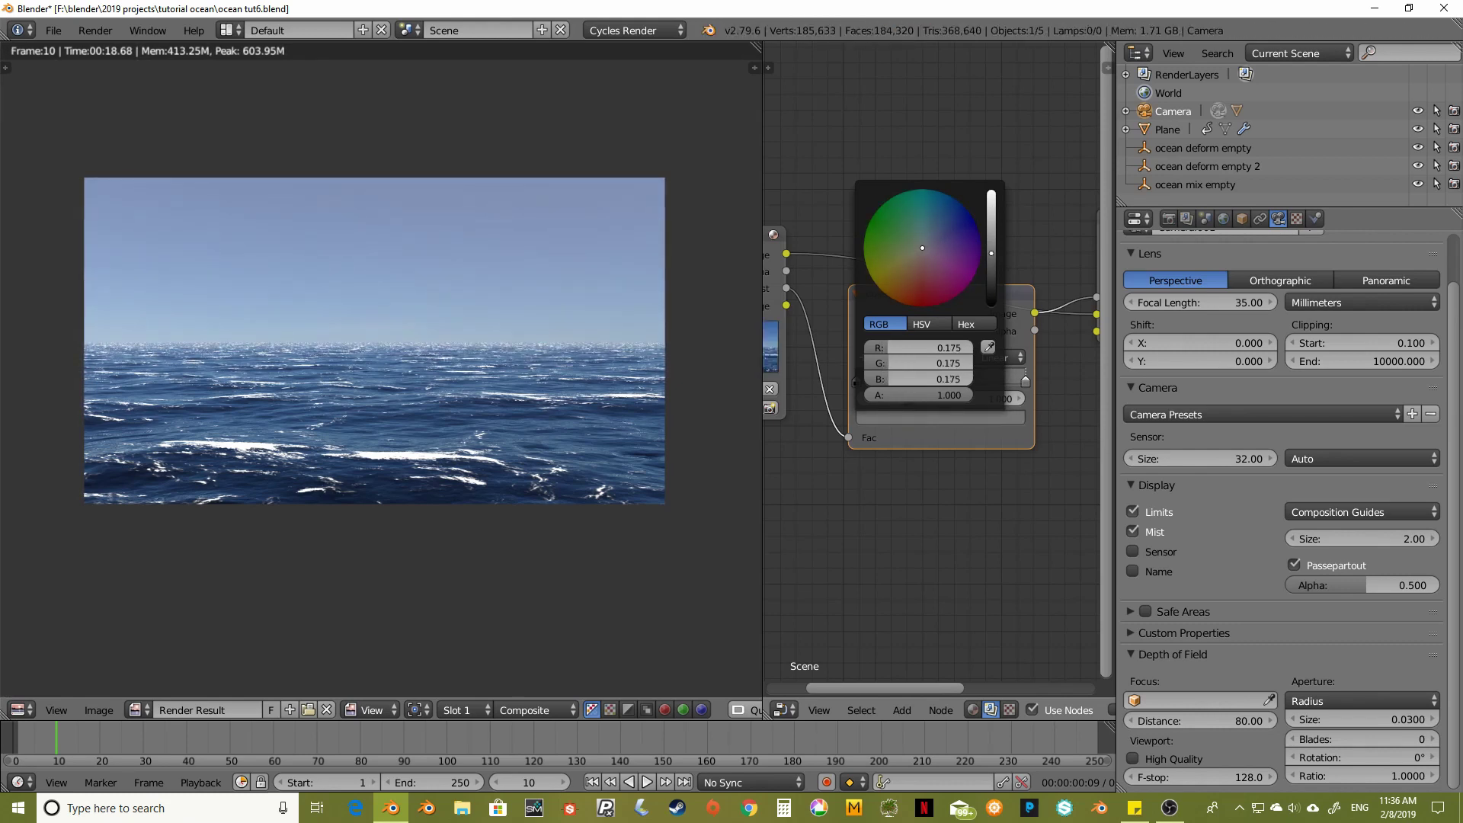
Return the ColorRamp grey stop to position 1.0, then enlarge and recentre the render result
scroll(884, 501, down, 2)
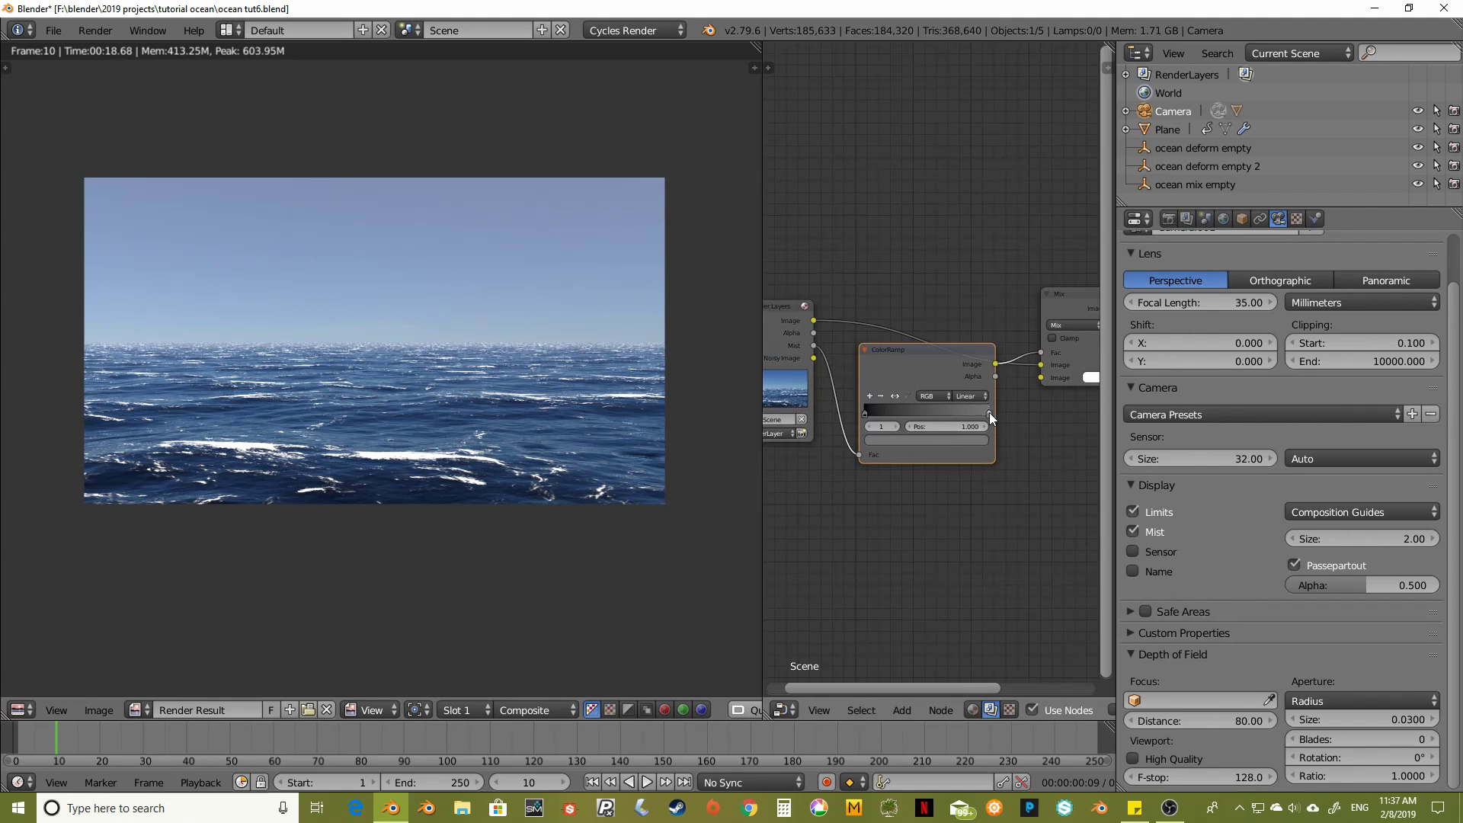
mouse_move(989, 413)
mouse_down()
mouse_move(877, 418)
mouse_move(1004, 414)
mouse_up()
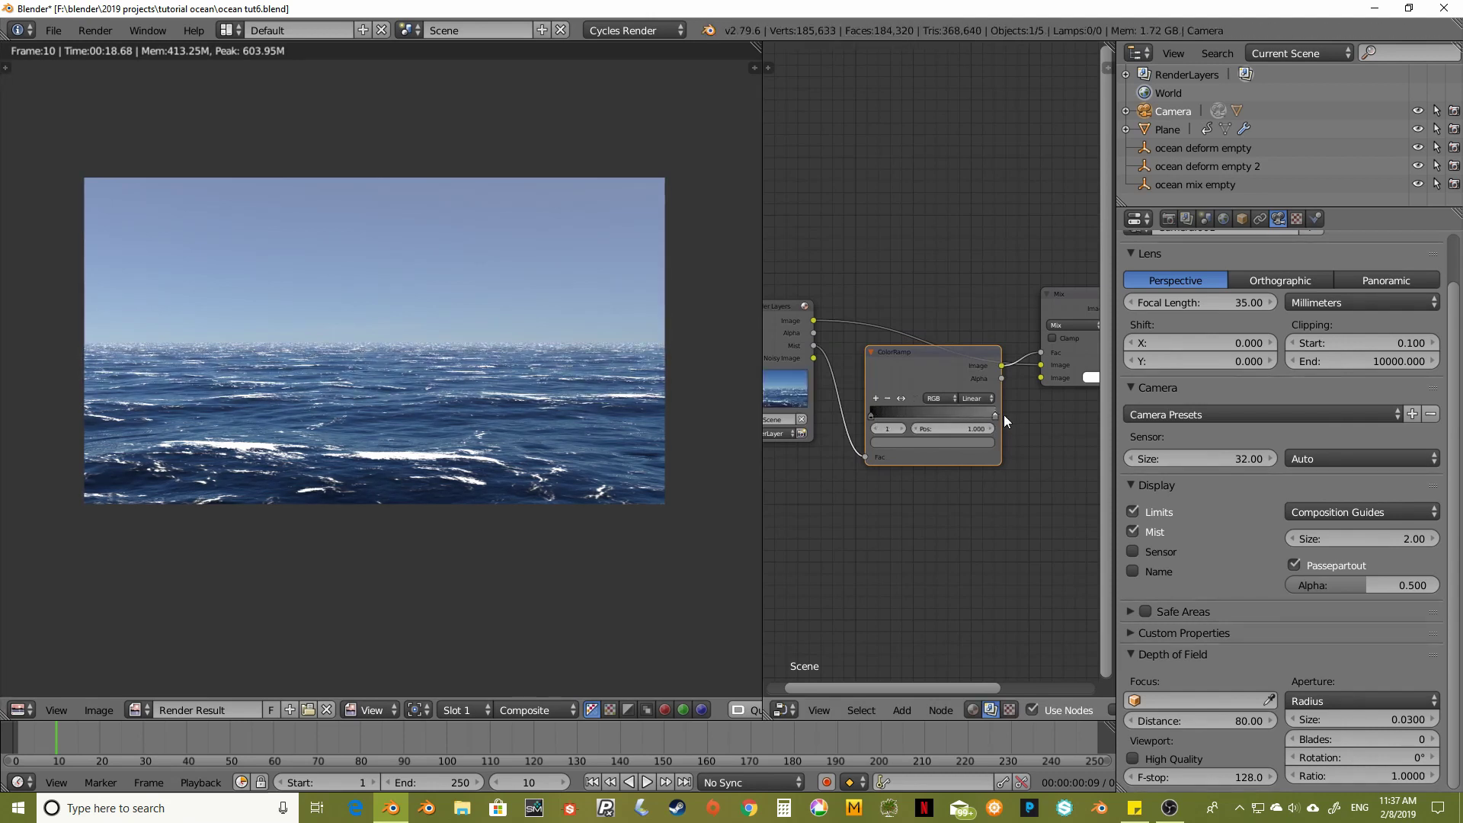
drag(759, 466, 842, 467)
scroll(629, 420, down, 1)
scroll(626, 419, up, 2)
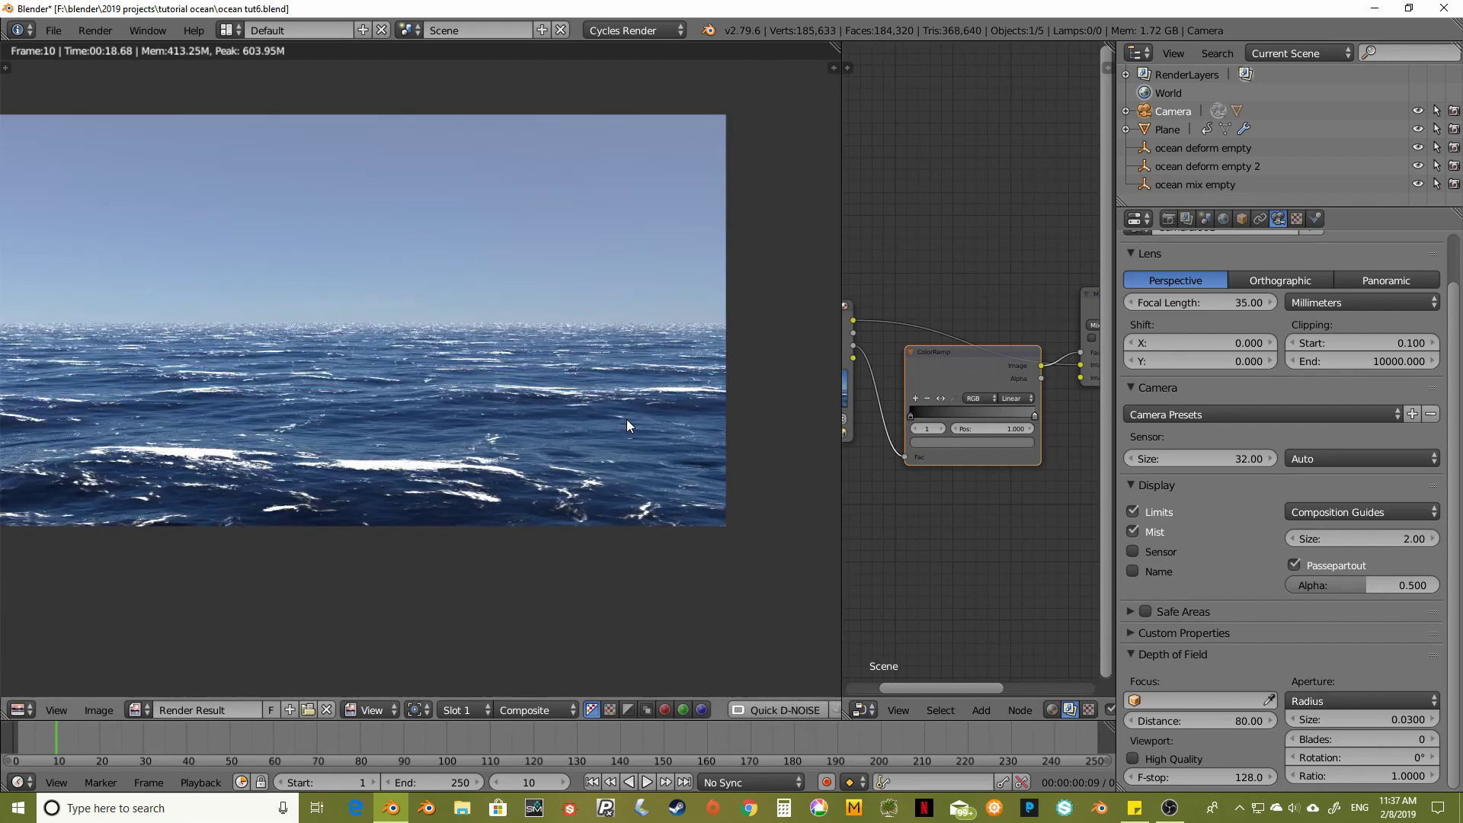
middle_drag(626, 419, 687, 428)
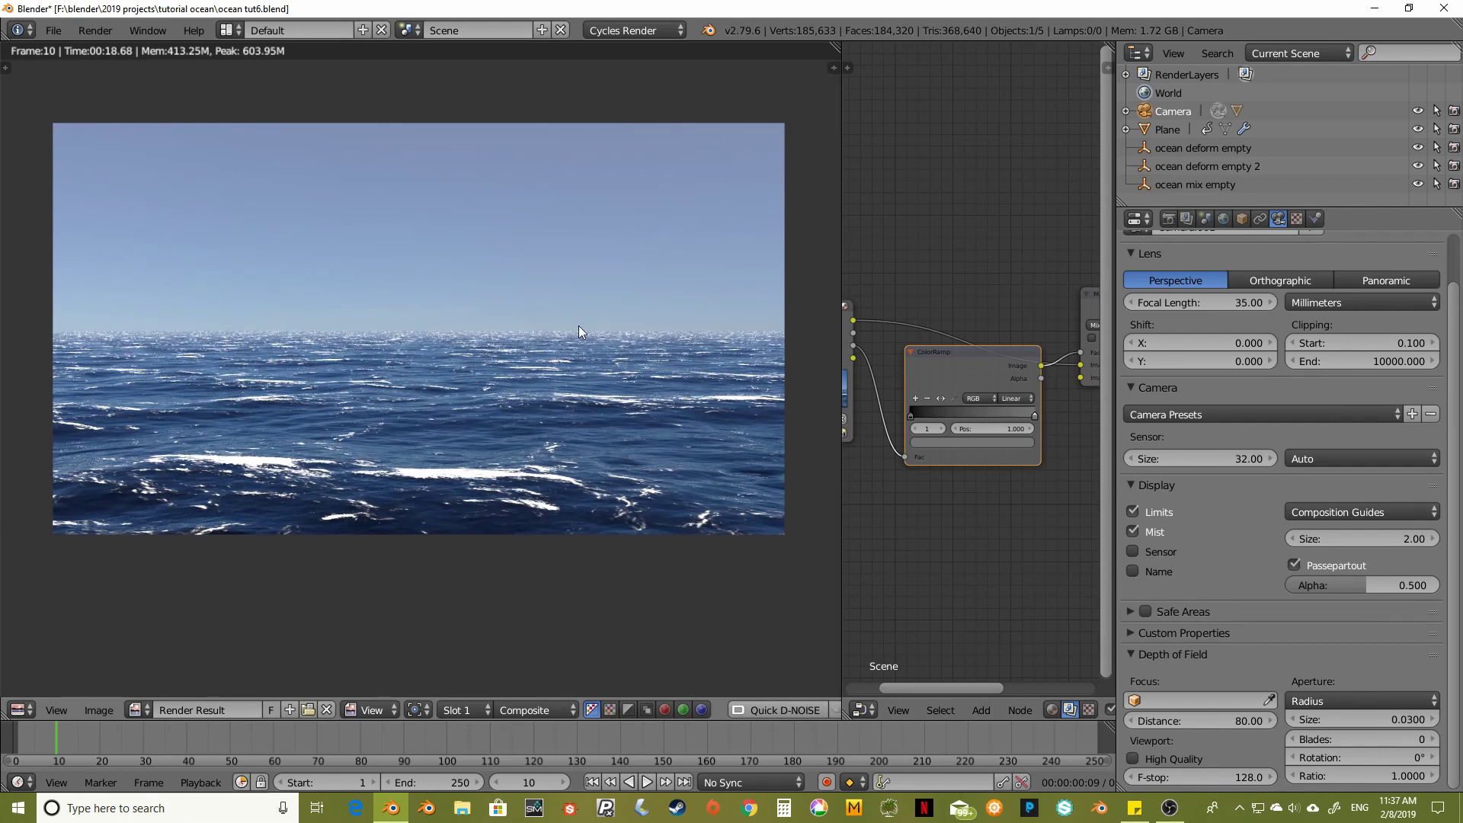
middle_drag(579, 327, 578, 342)
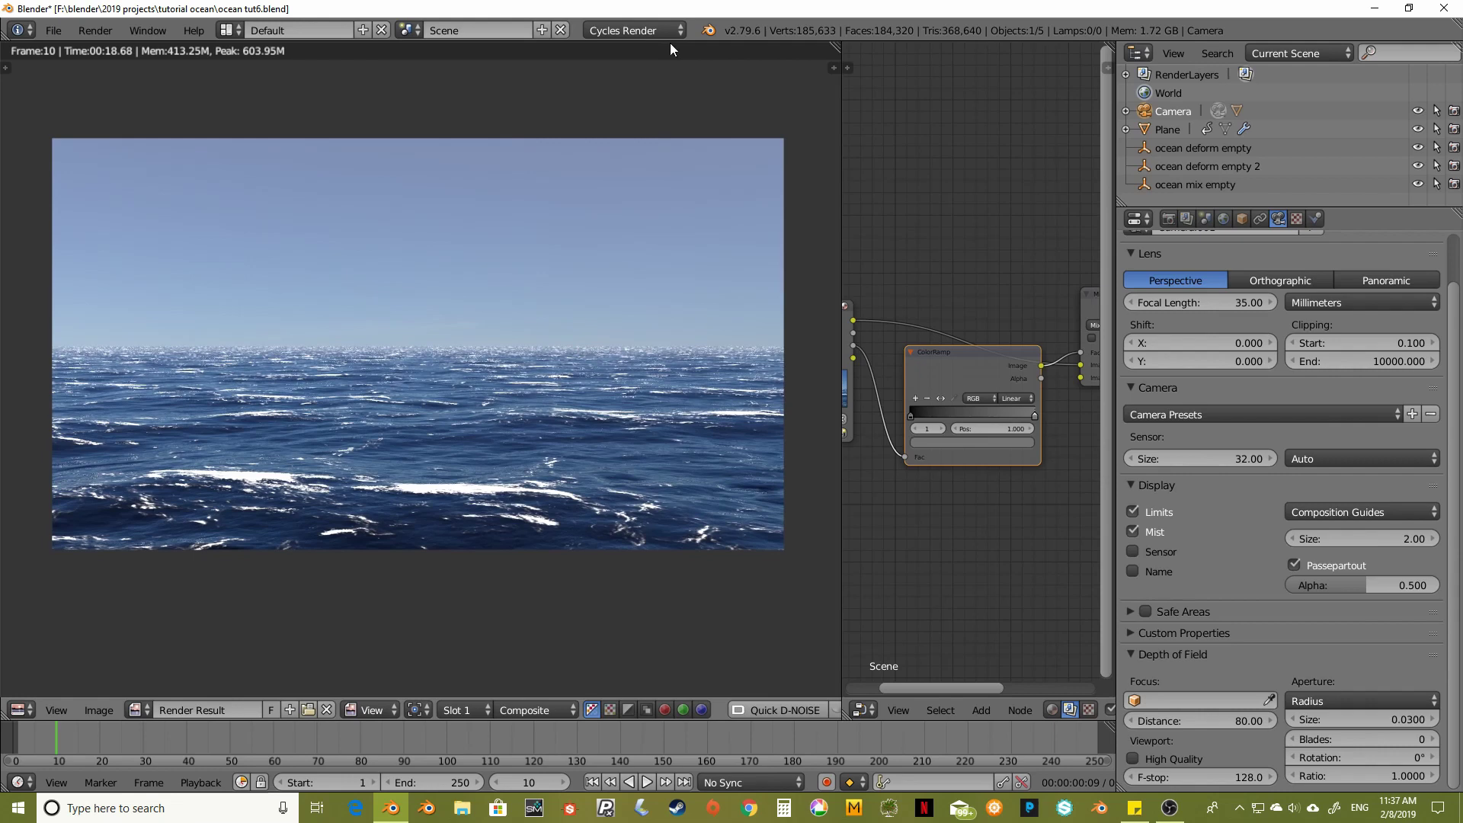
Show and dismiss the Blender version splash screen
click(709, 32)
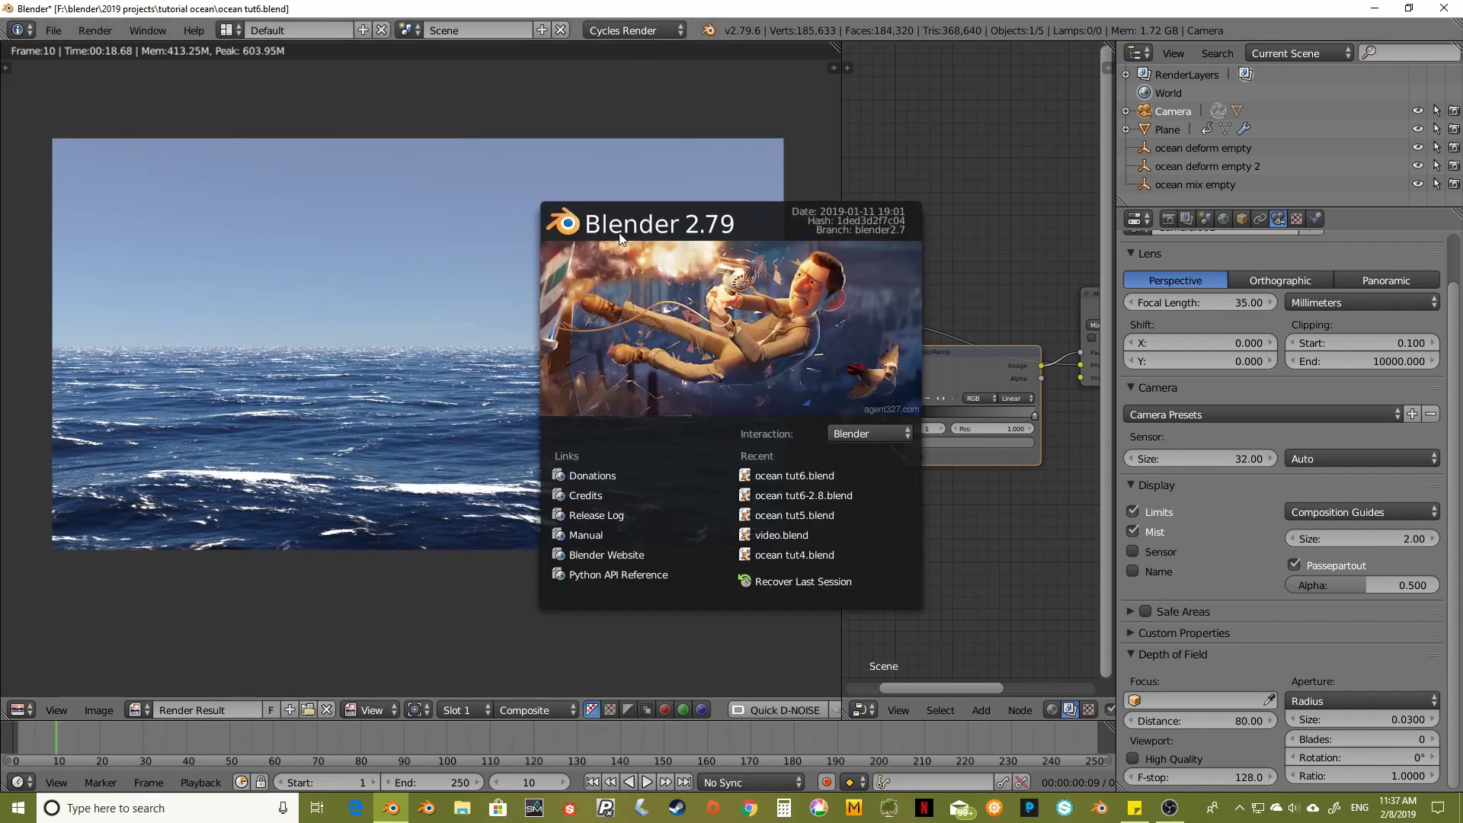
click(812, 110)
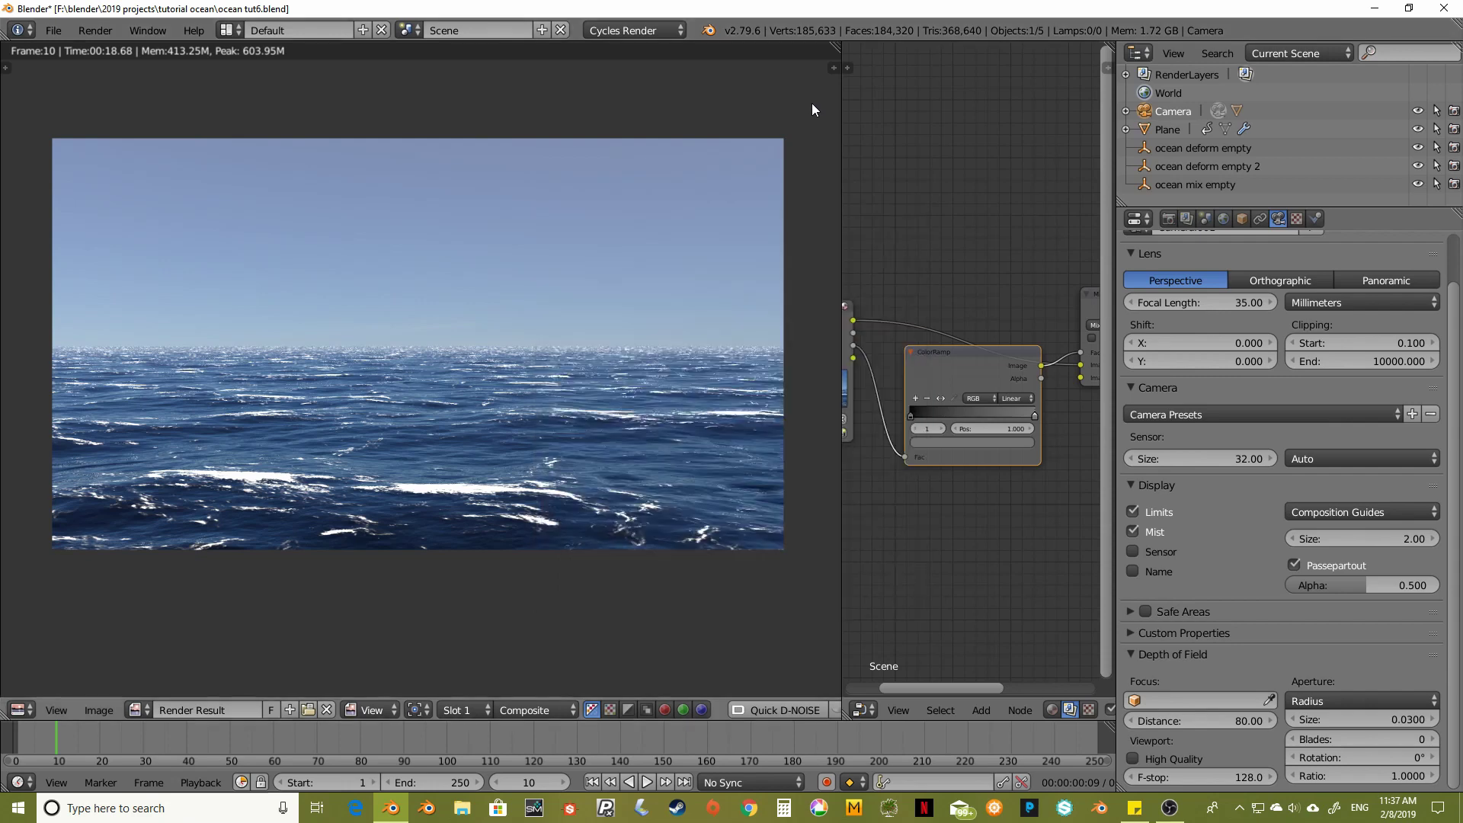
middle_drag(699, 344, 707, 331)
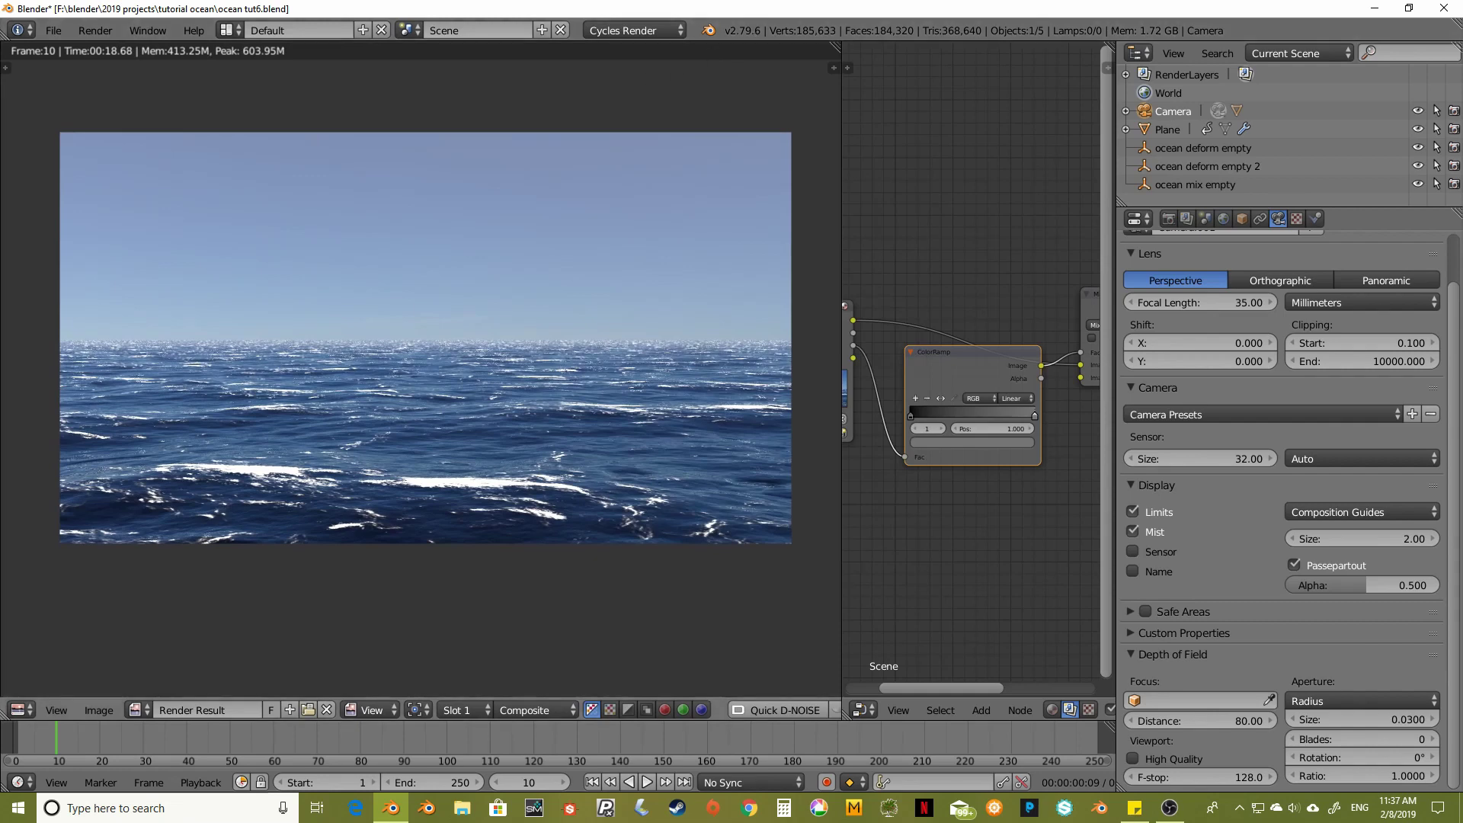
Save the scene as ocean tut6-2.8.blend in the tutorial ocean folder
click(55, 30)
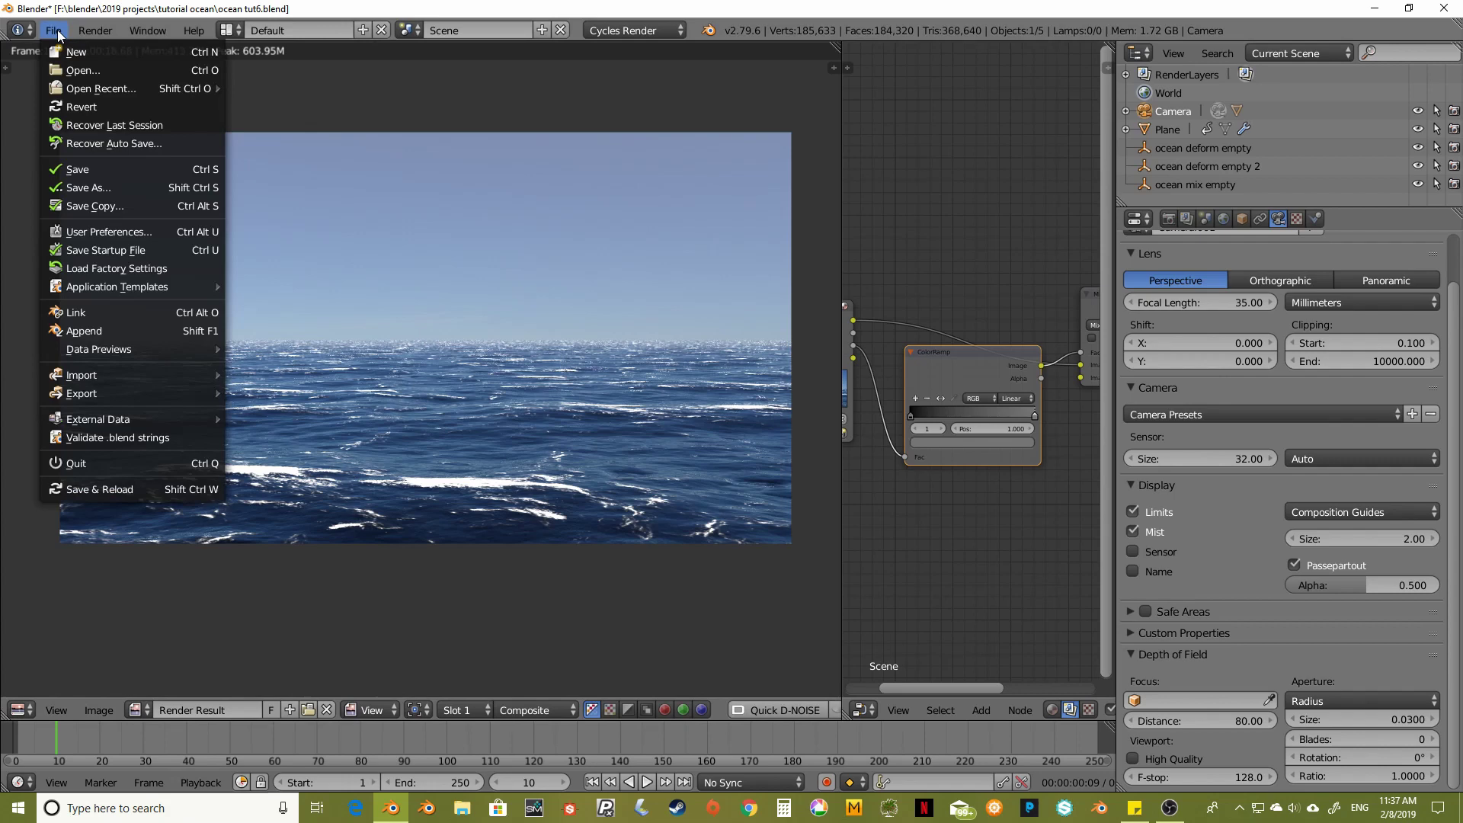
click(108, 187)
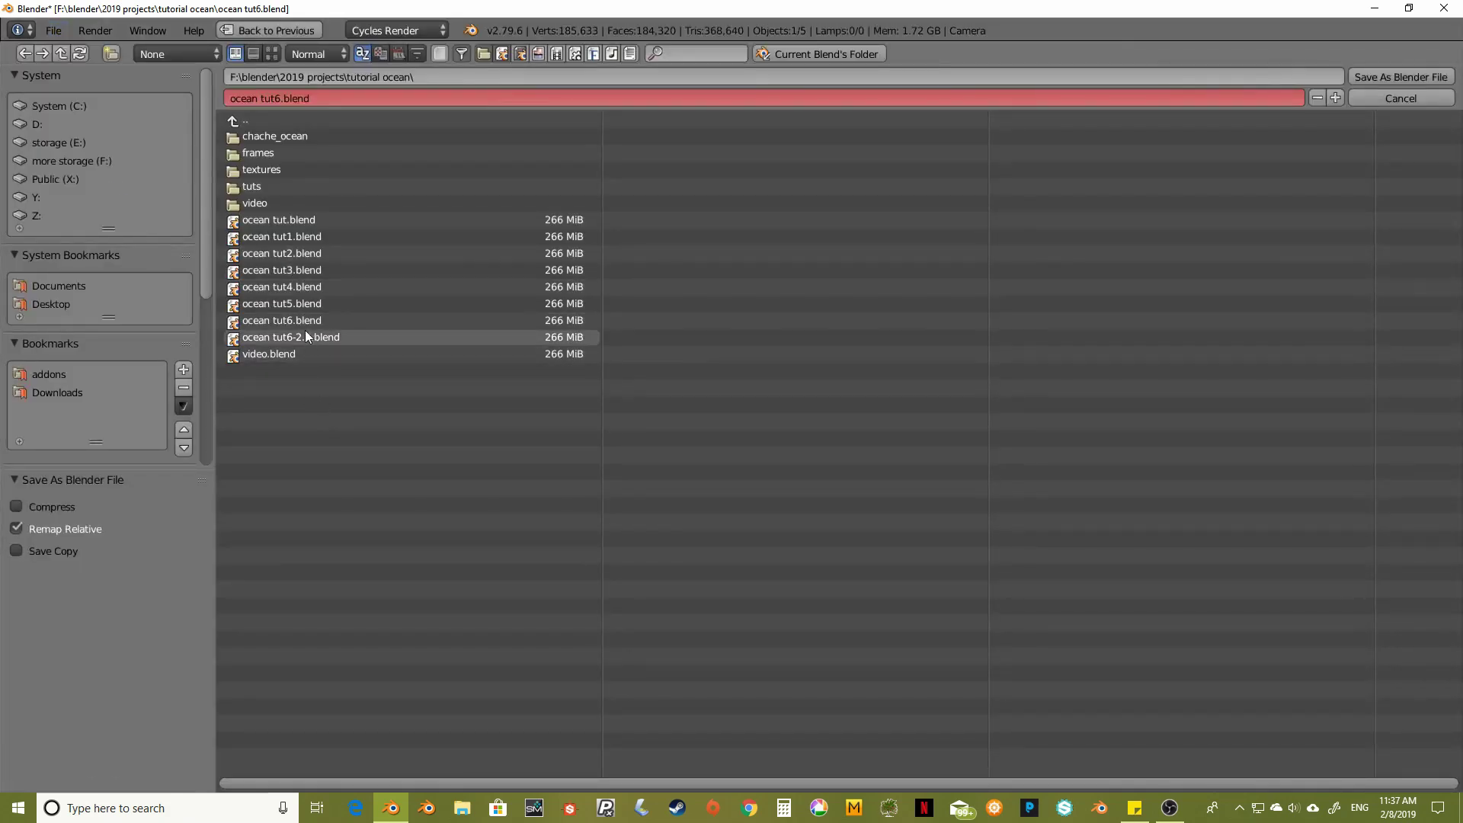
click(249, 339)
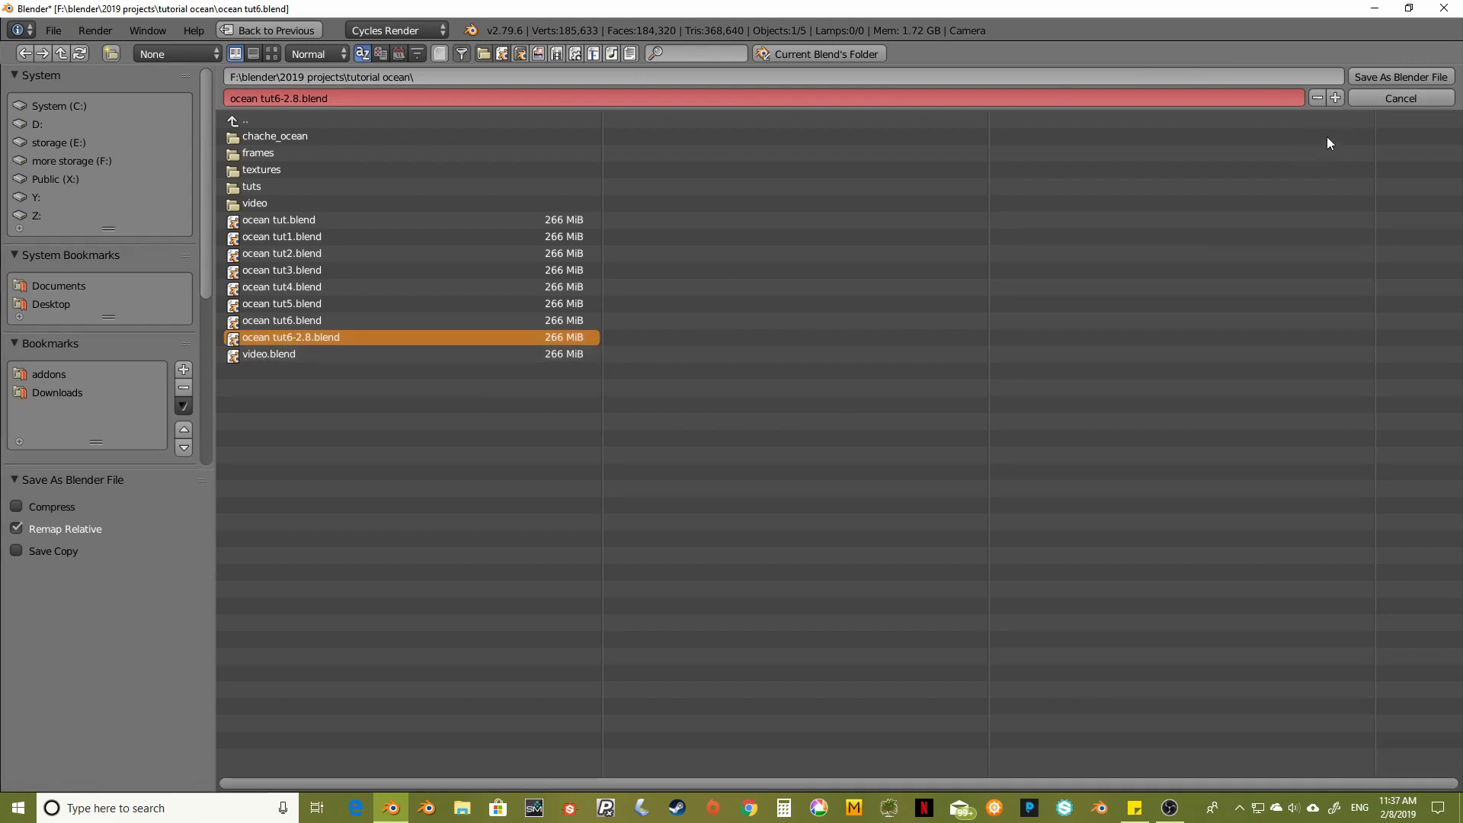
click(1387, 76)
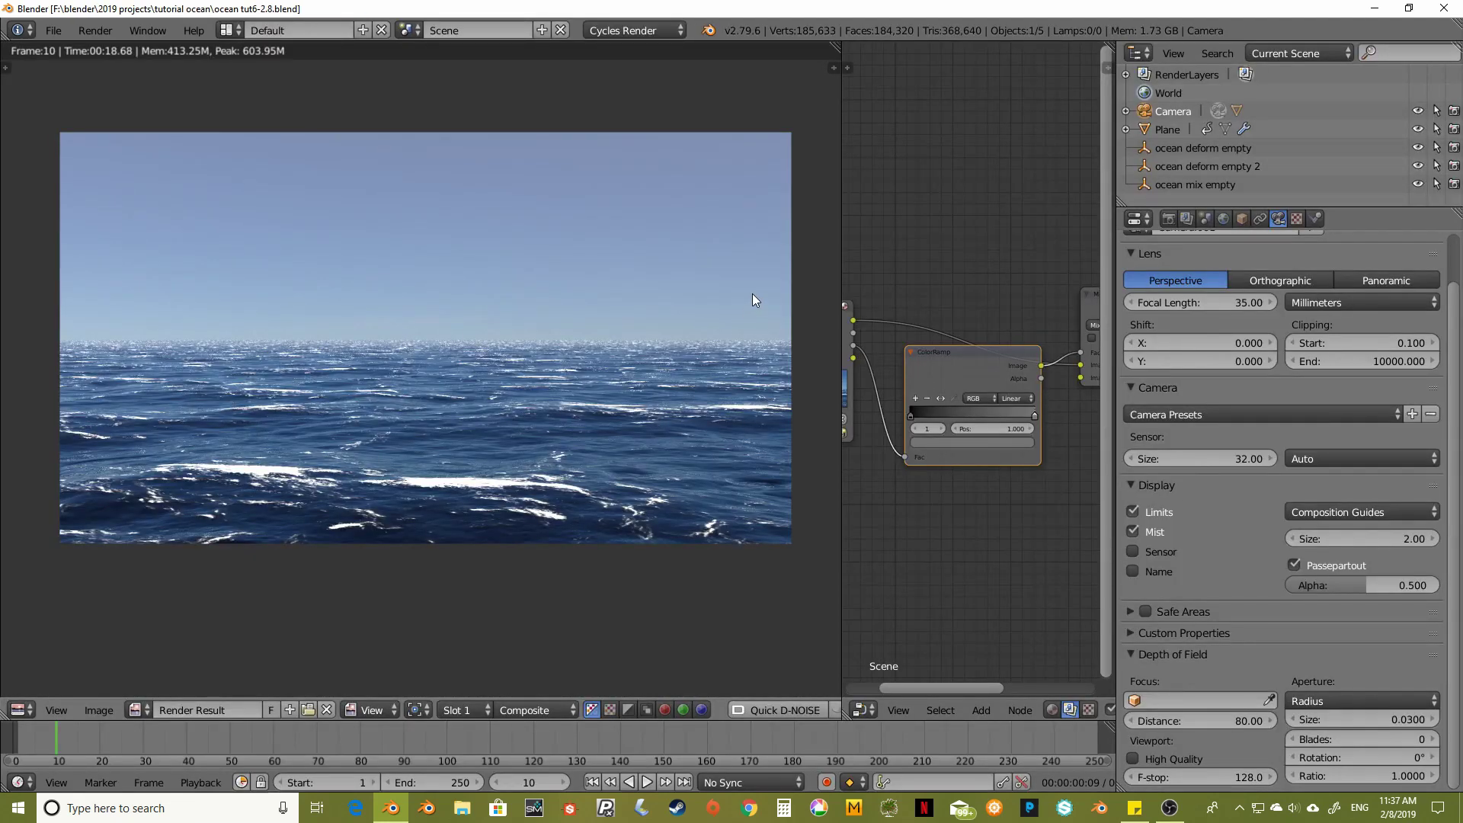
middle_drag(670, 321, 659, 314)
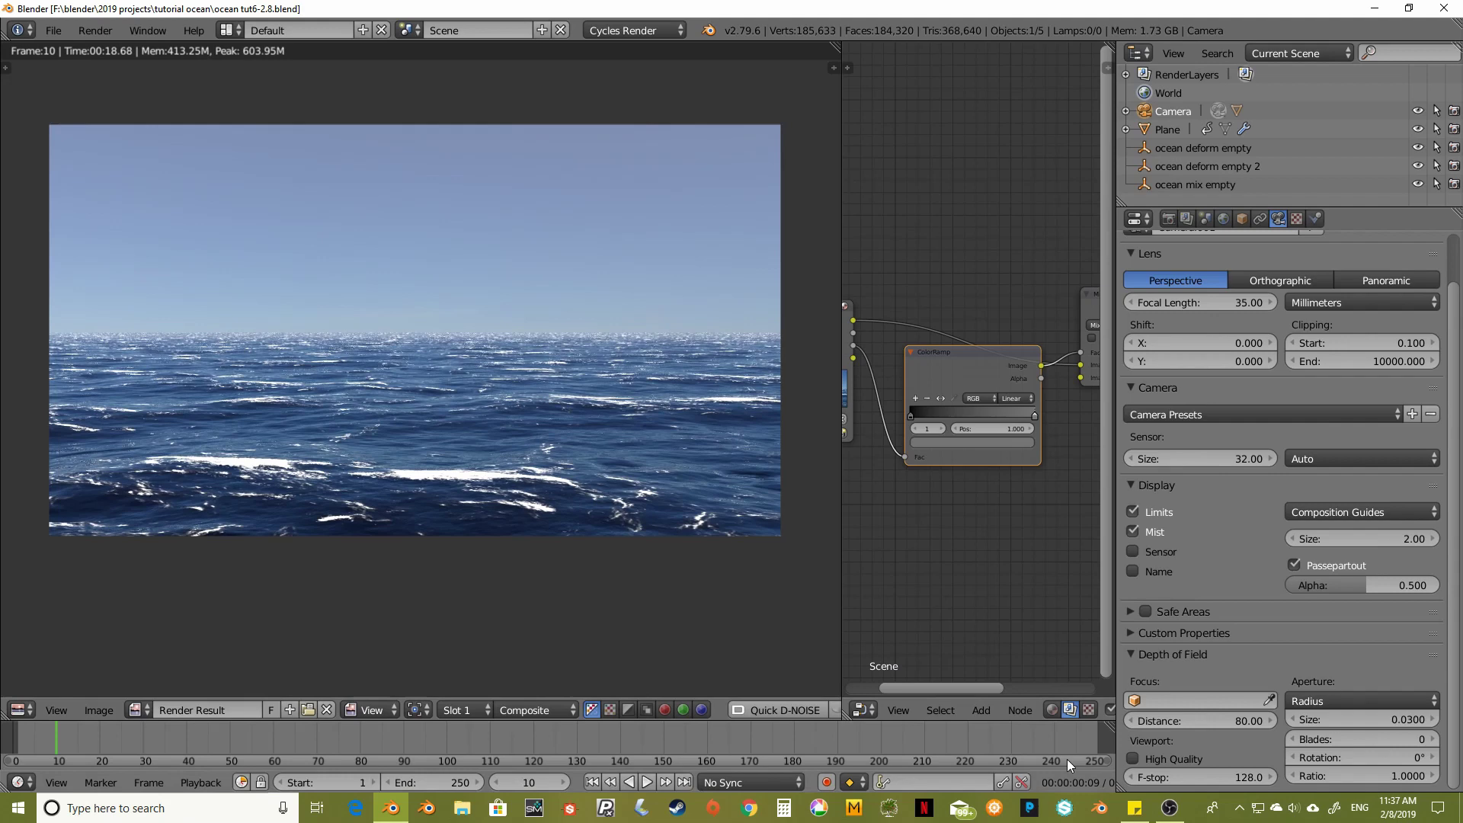
Open ocean tut6-2.8.blend from Recent Files in Blender 2.80 and start rendering the current frame
click(1098, 809)
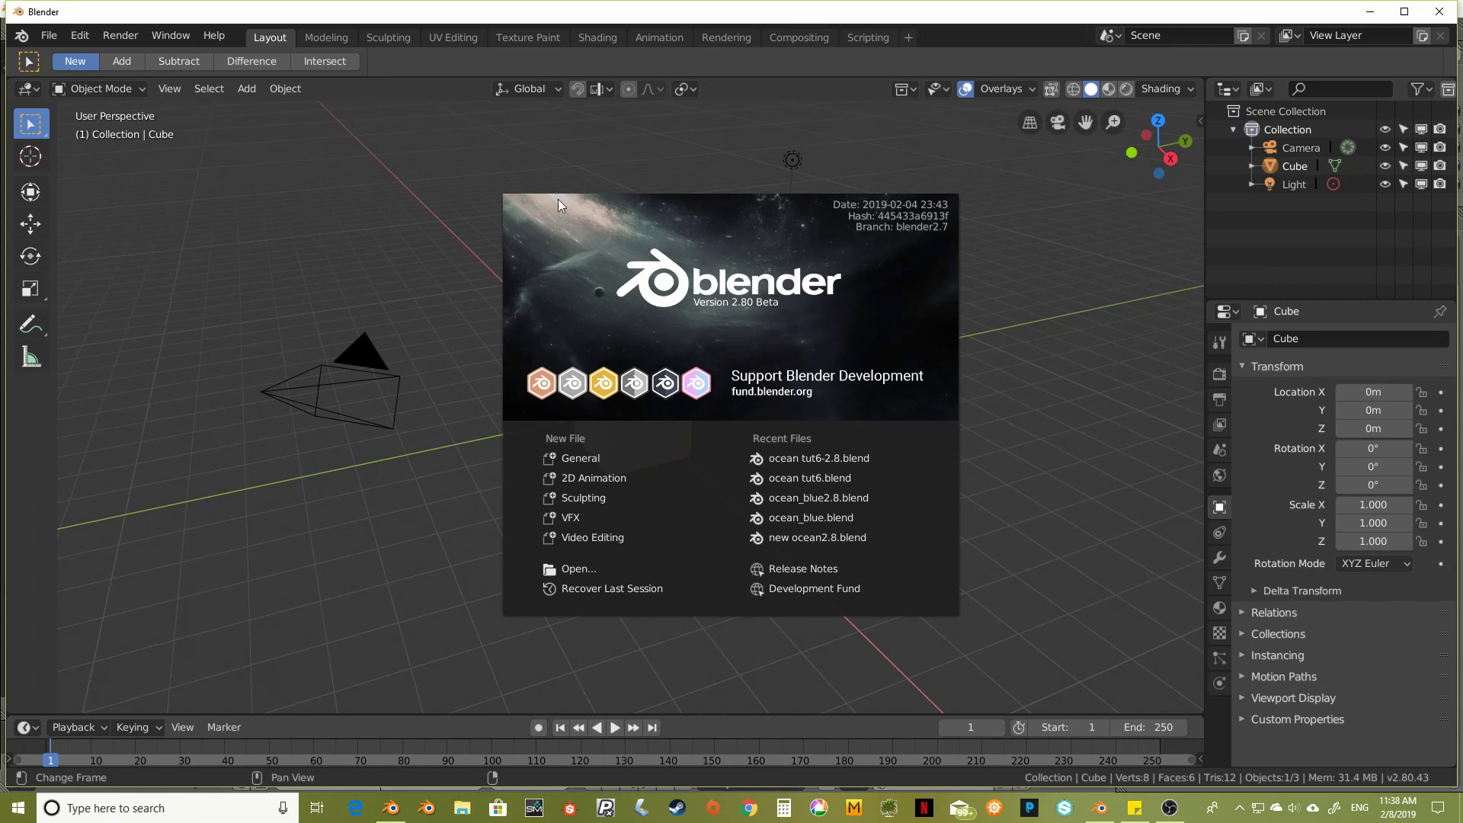
click(829, 458)
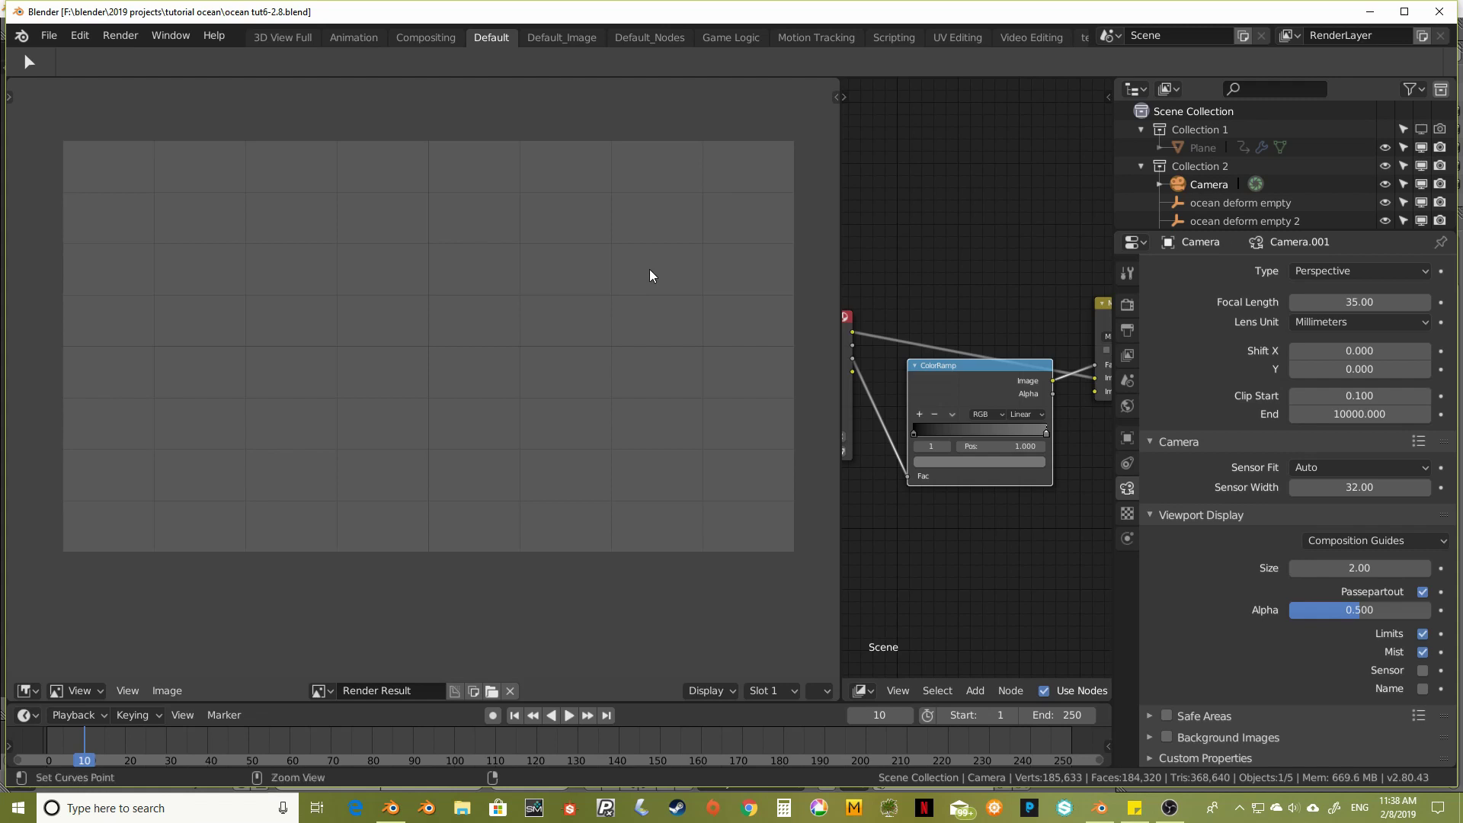
key(ctrl+F12)
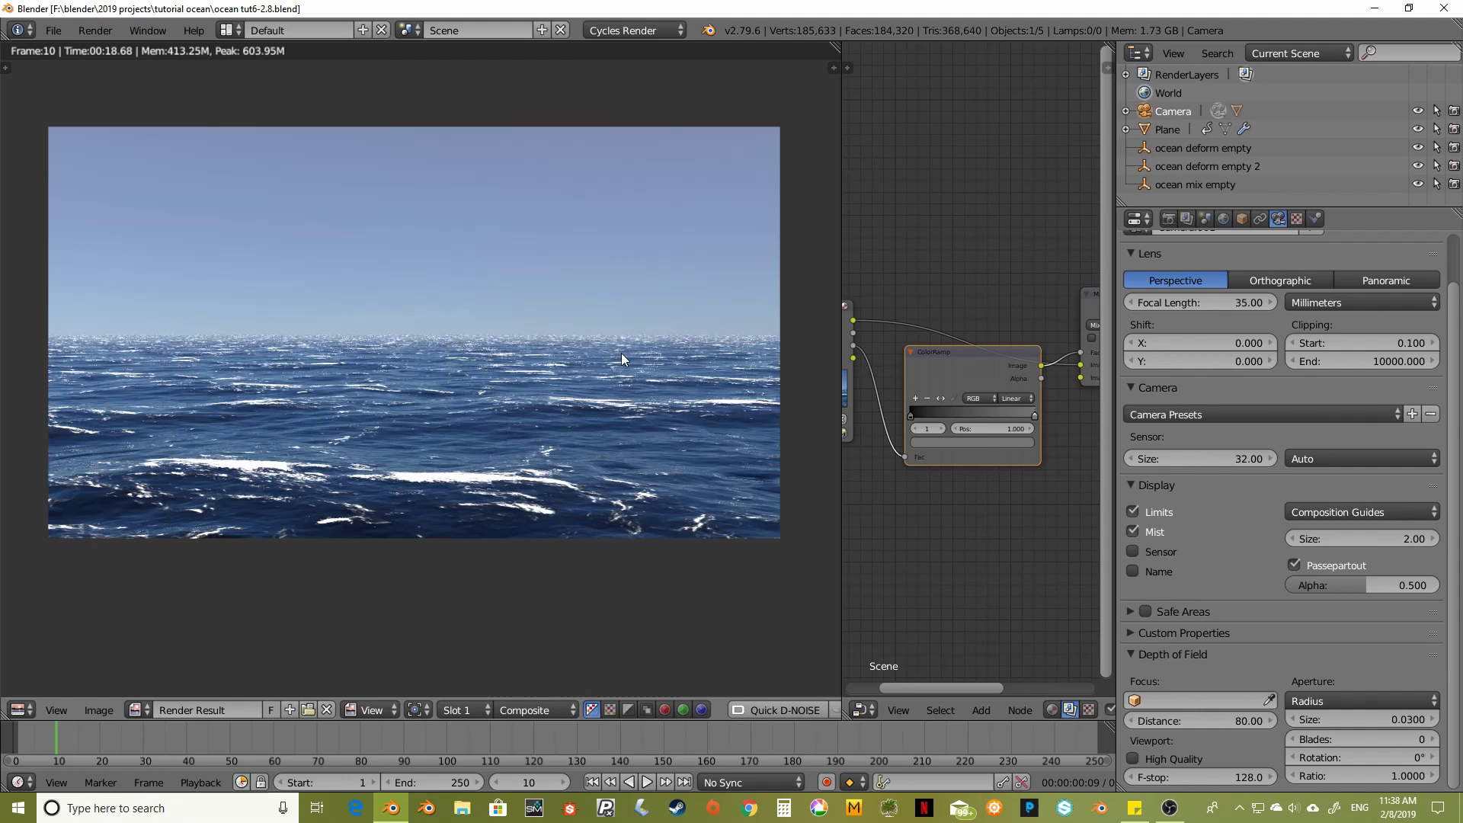
Leave the render, look down on the camera from top view, and hide the world background
key(Escape)
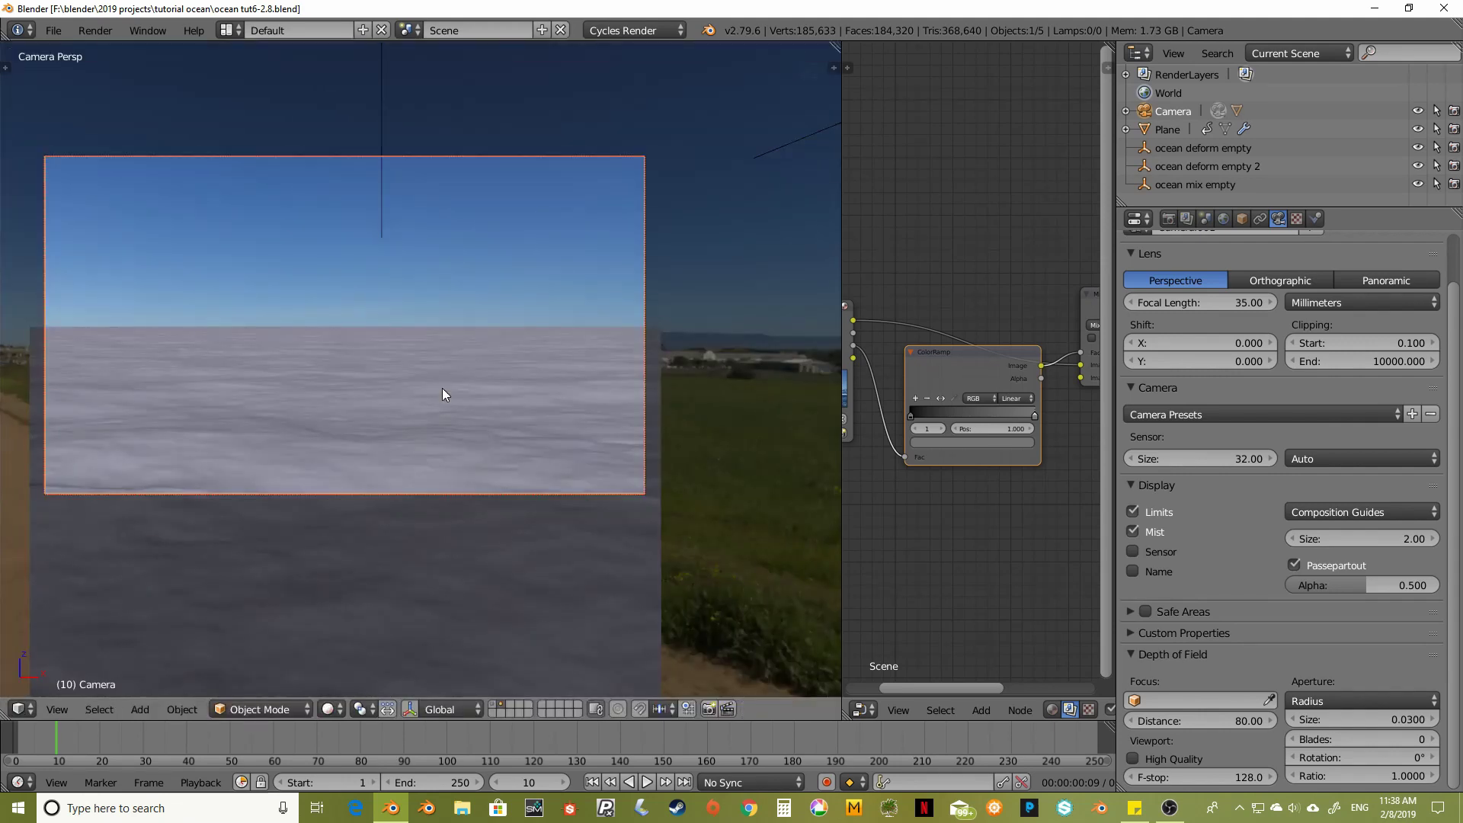
middle_drag(442, 387, 432, 406)
key(KP_7)
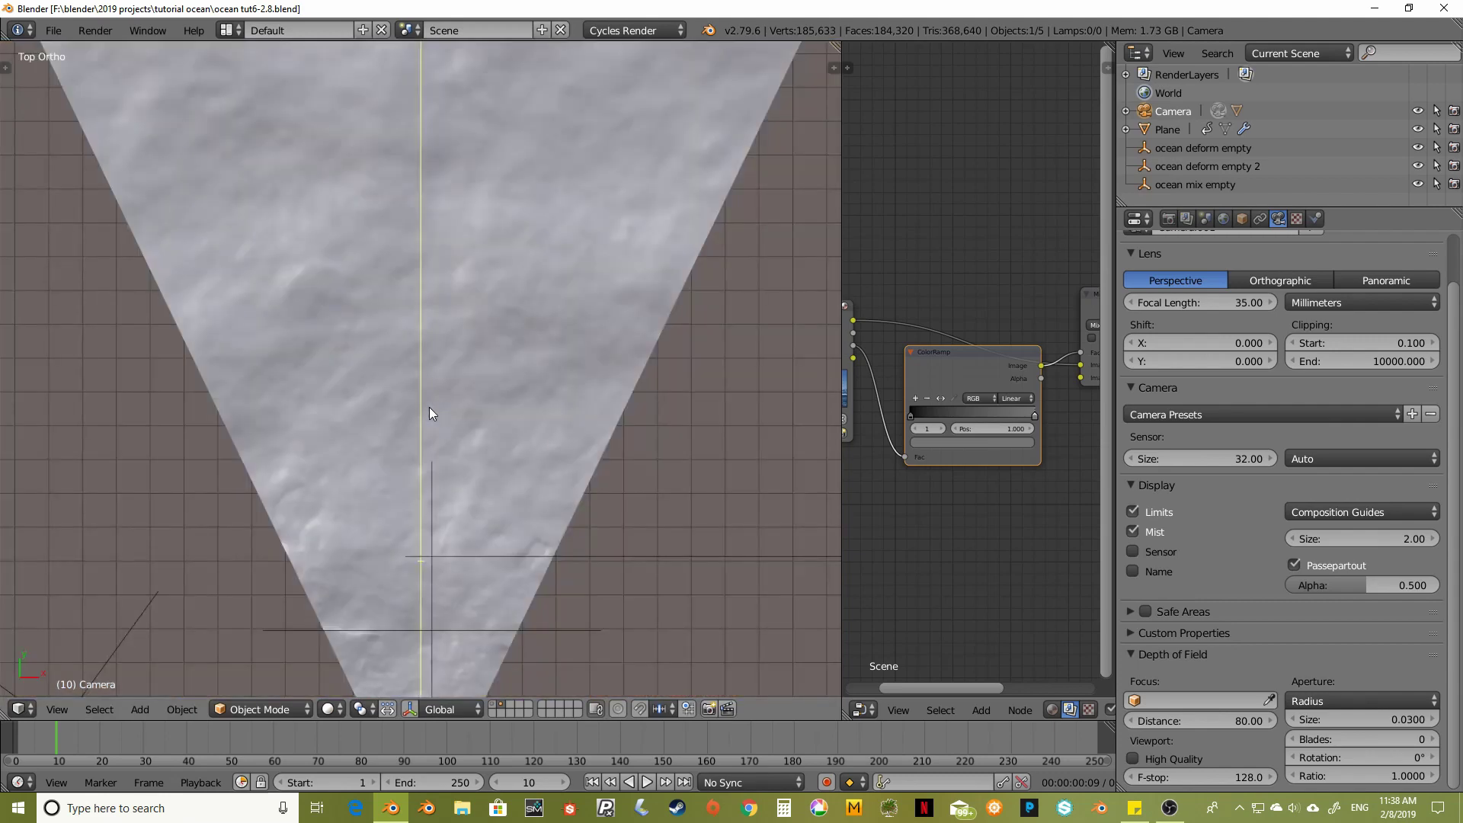
key(KP_5)
key(n)
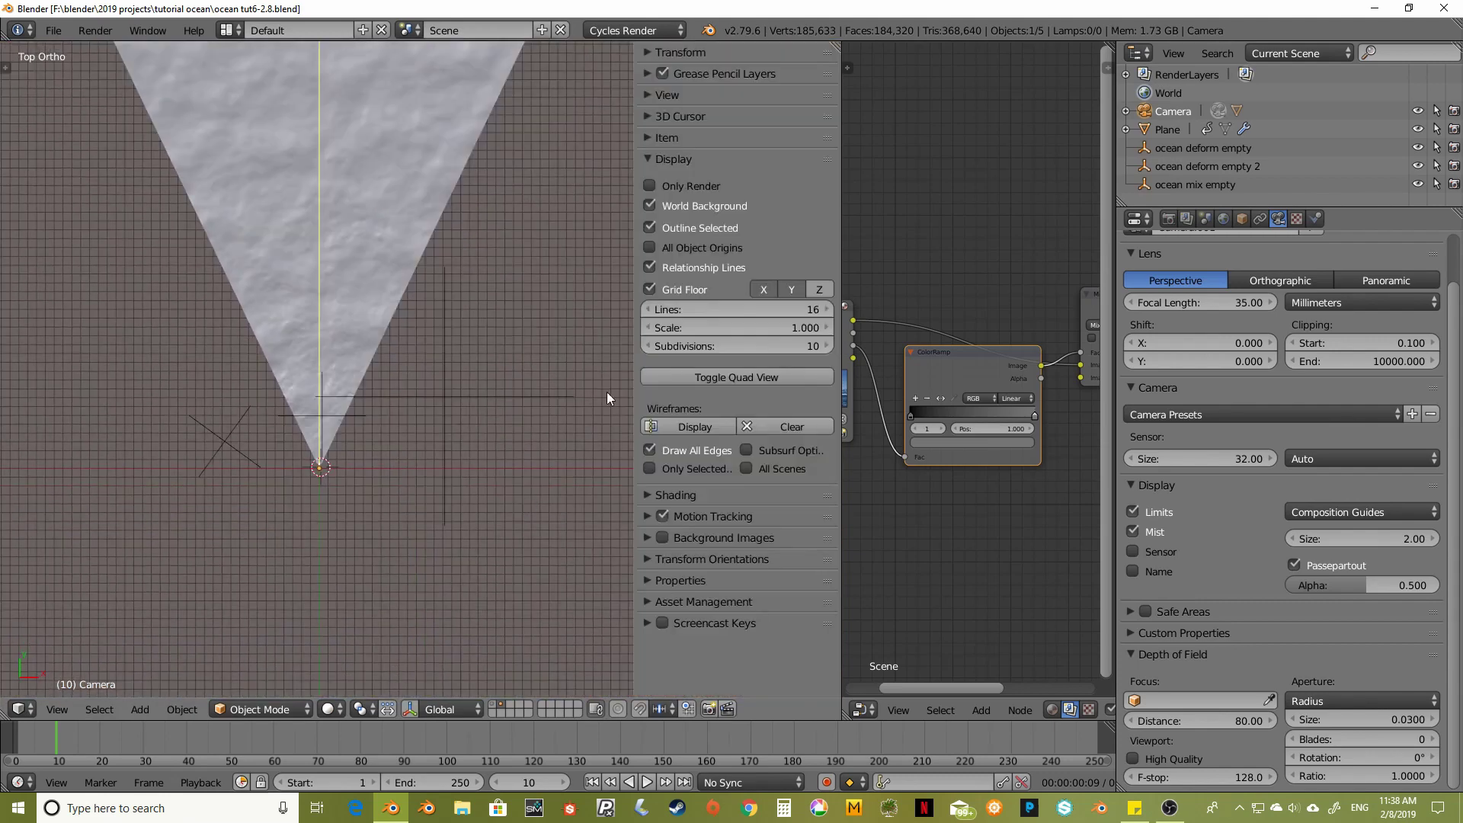
click(650, 204)
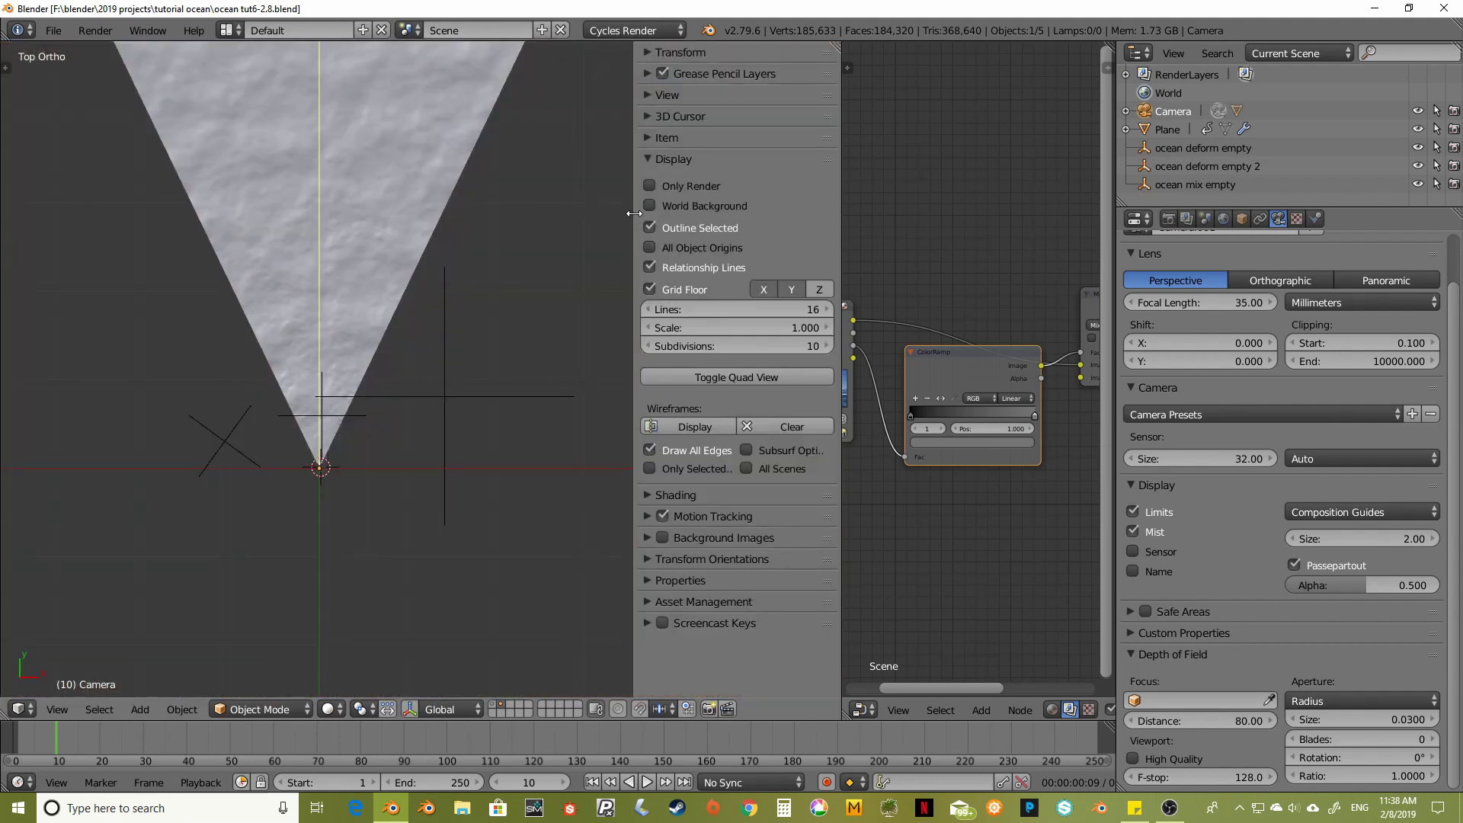
Go to frame 1 and insert a rotation keyframe on the camera
key(n)
scroll(433, 495, up, 10)
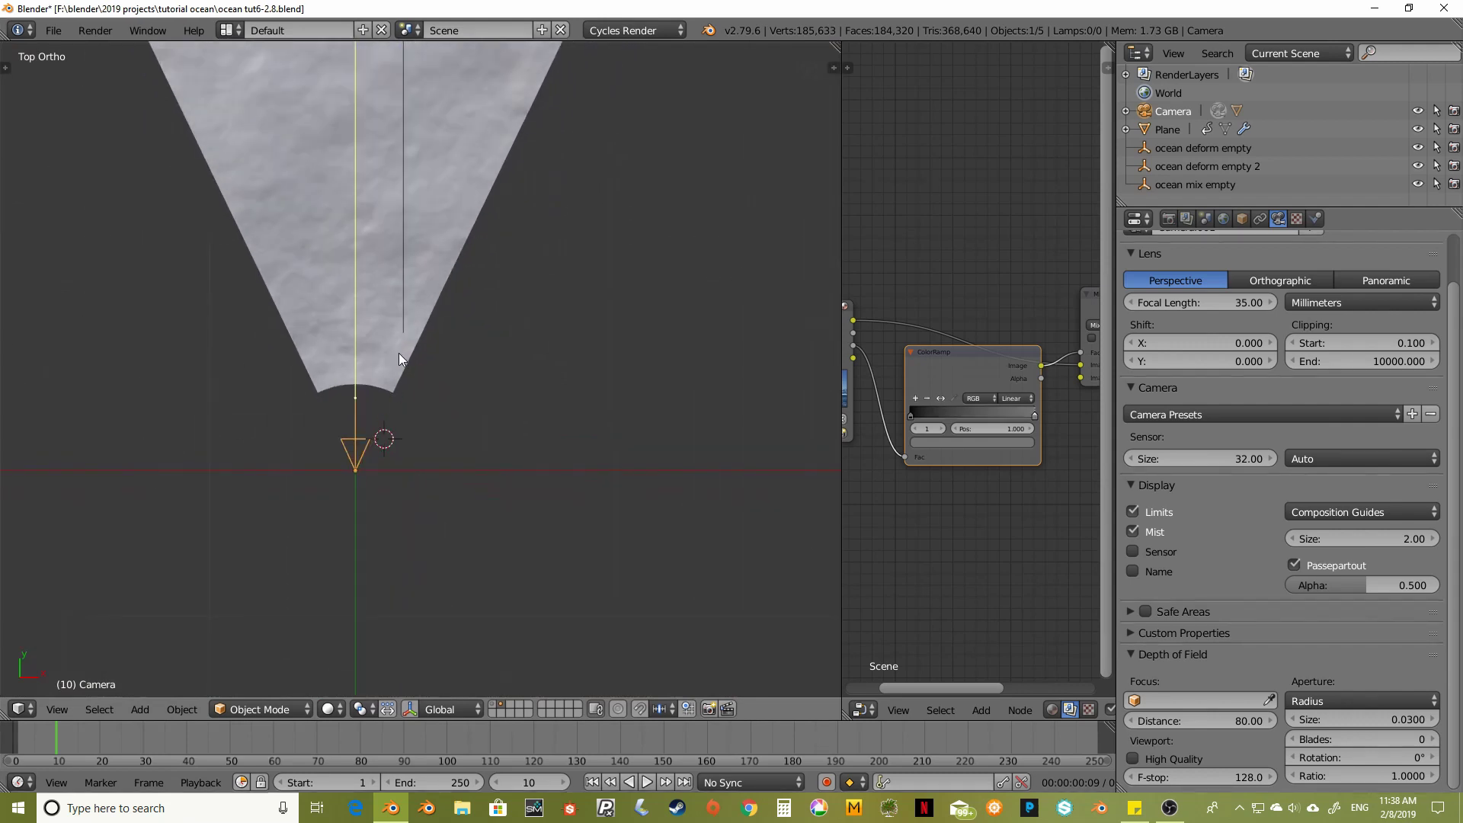
key(r)
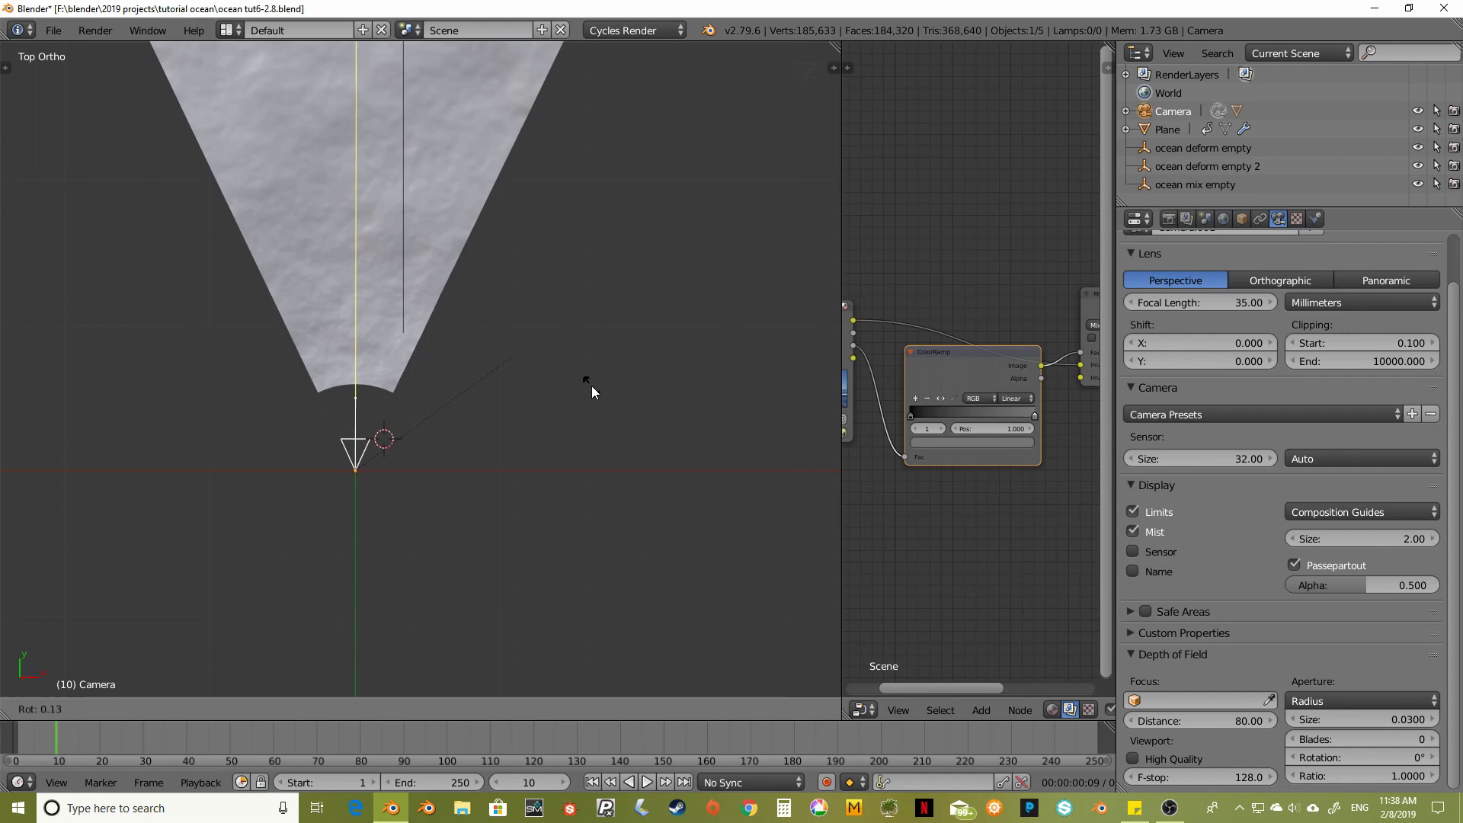
key(Escape)
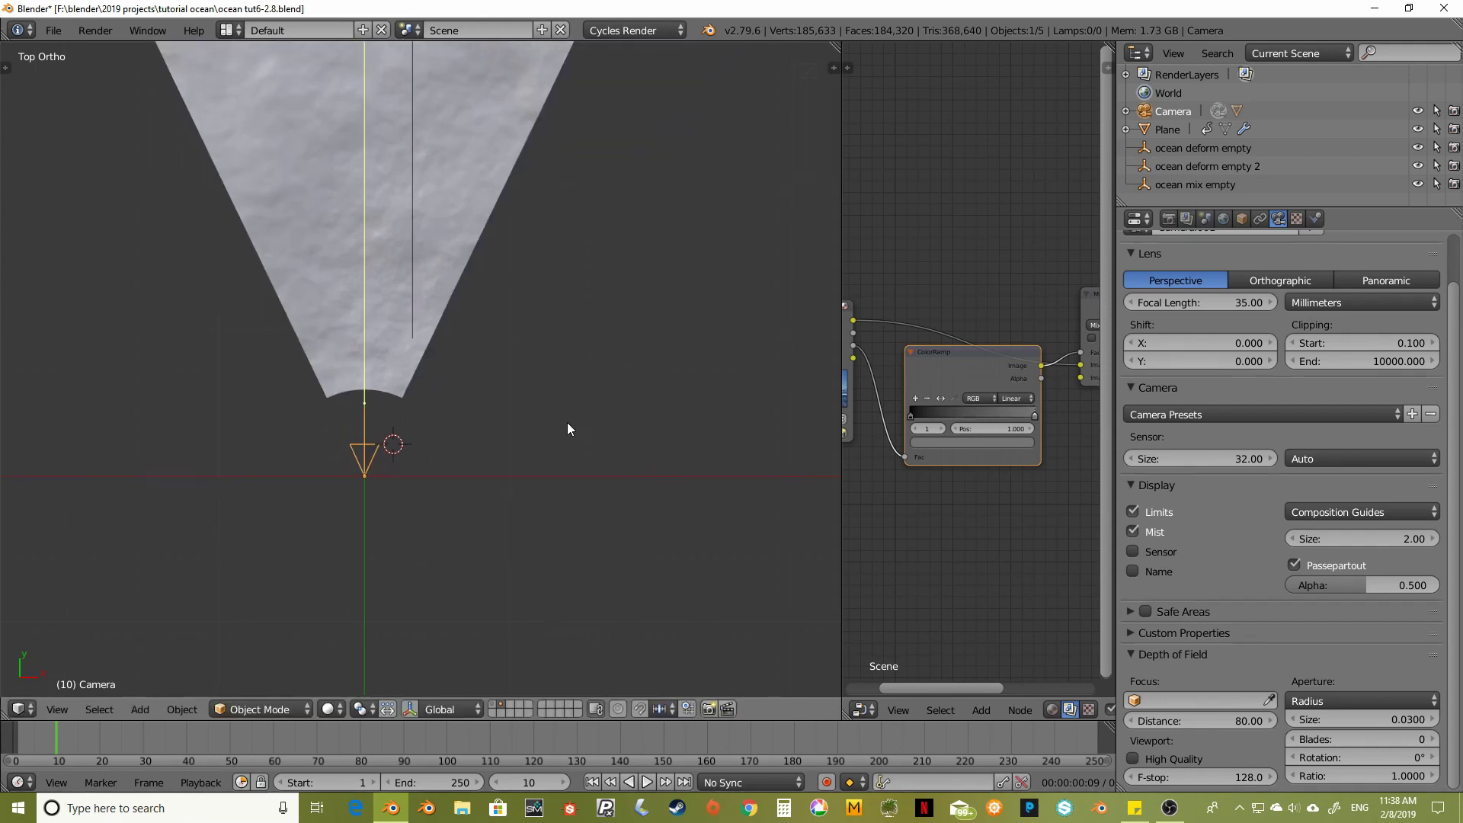
shift+middle_drag(402, 485, 478, 543)
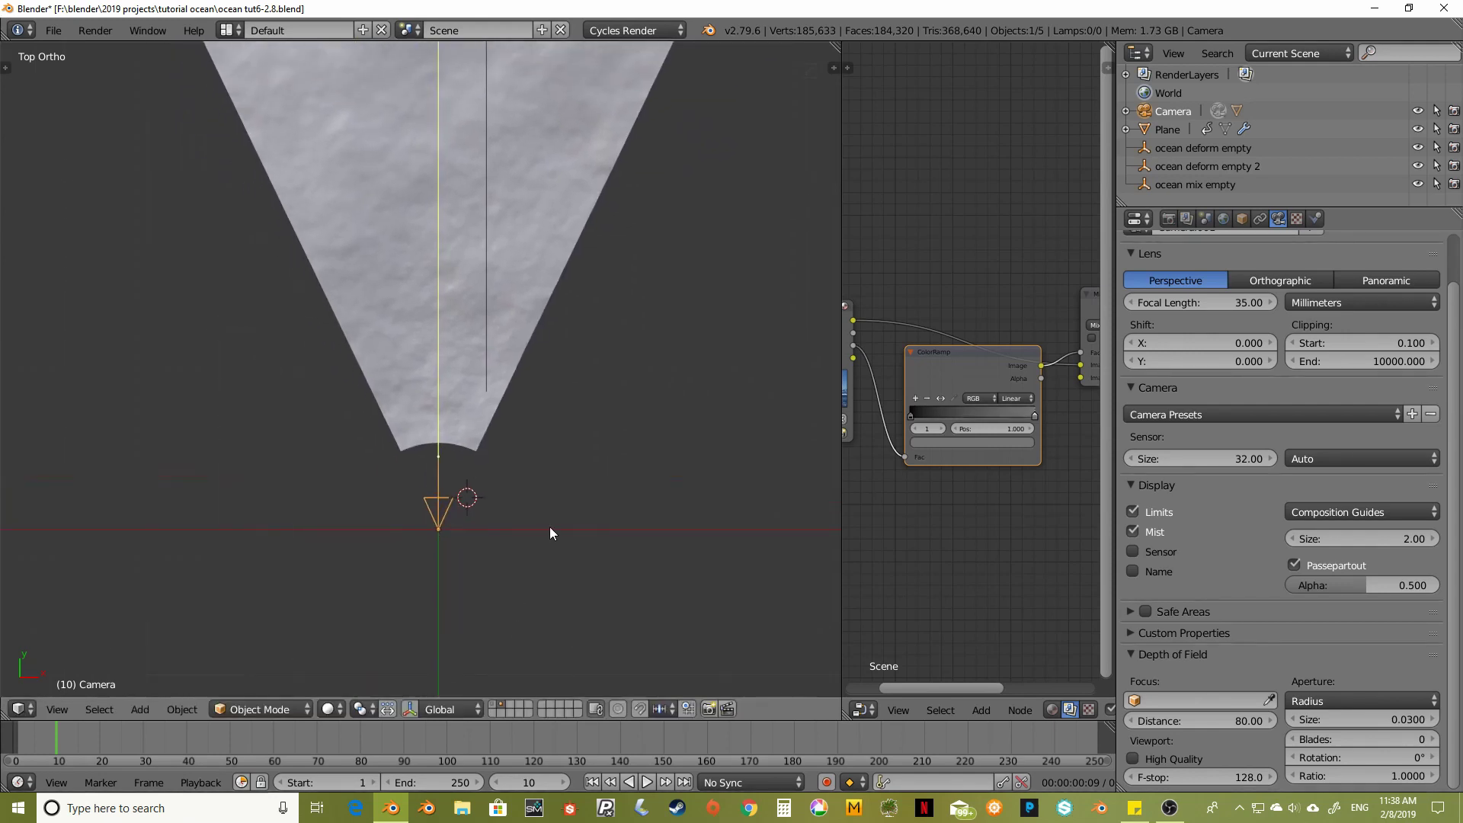
key(ctrl+shift+c)
click(533, 775)
text(1)
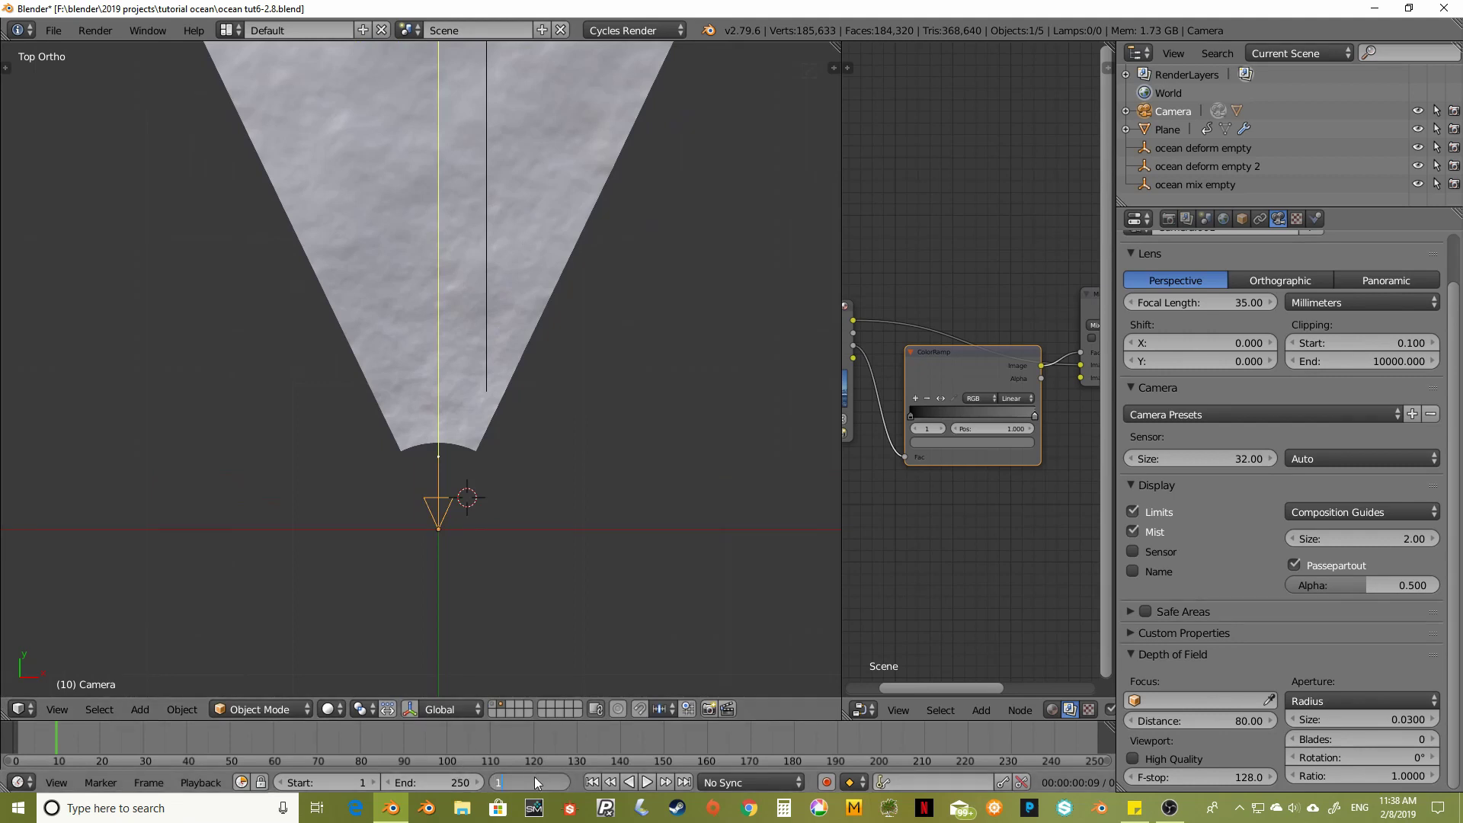
key(Return)
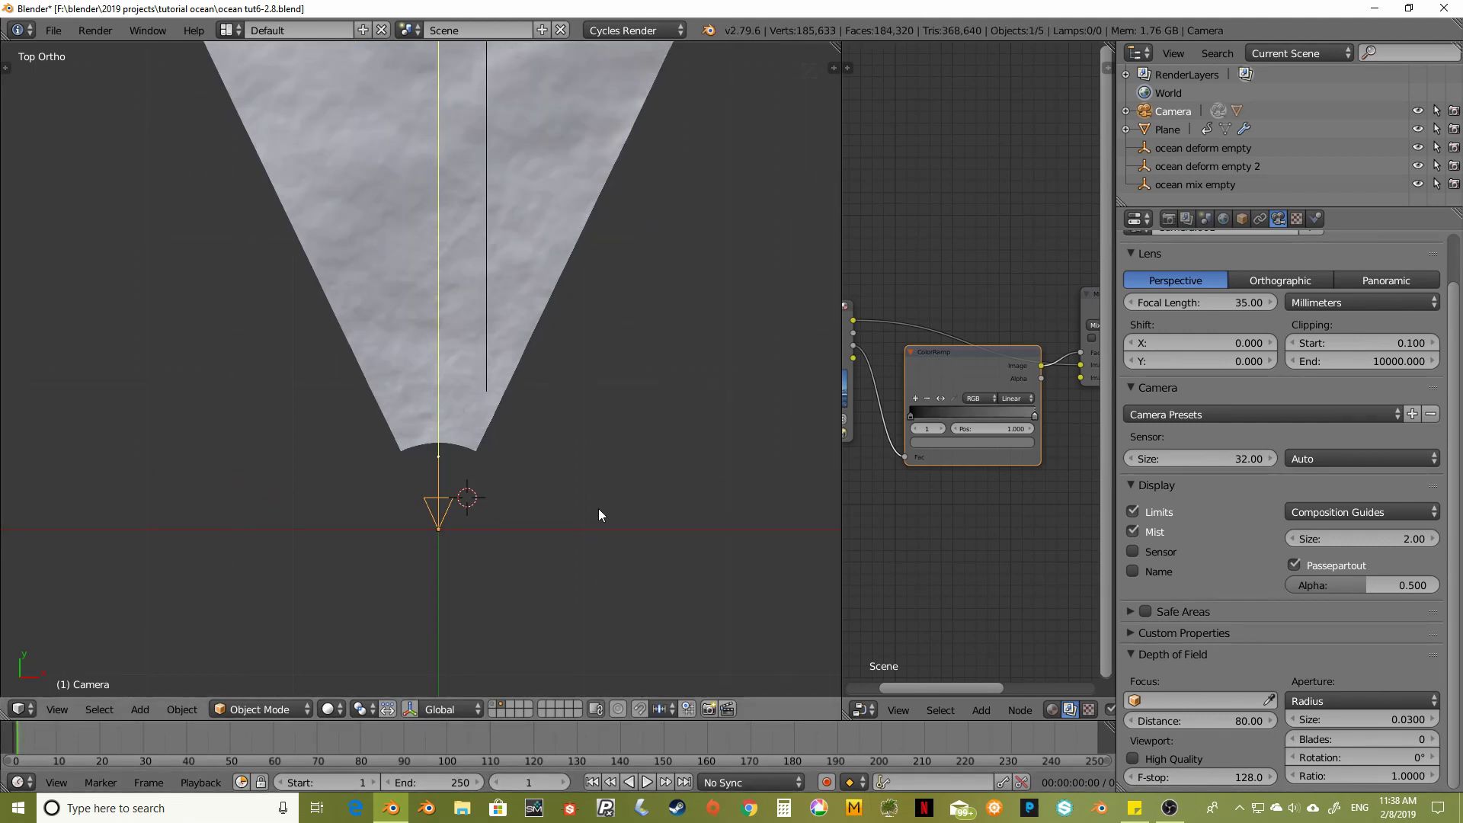
key(i)
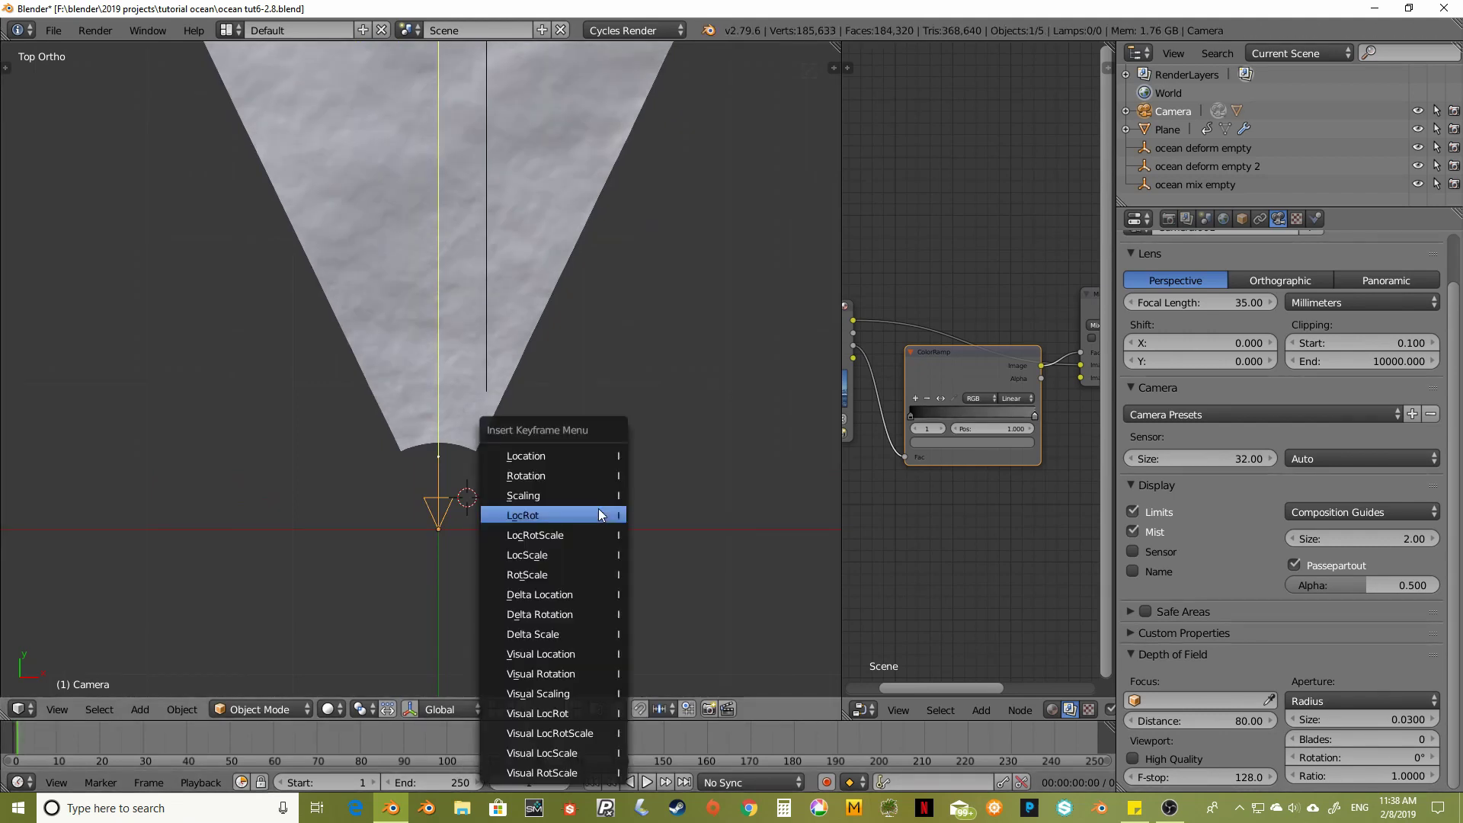
click(573, 476)
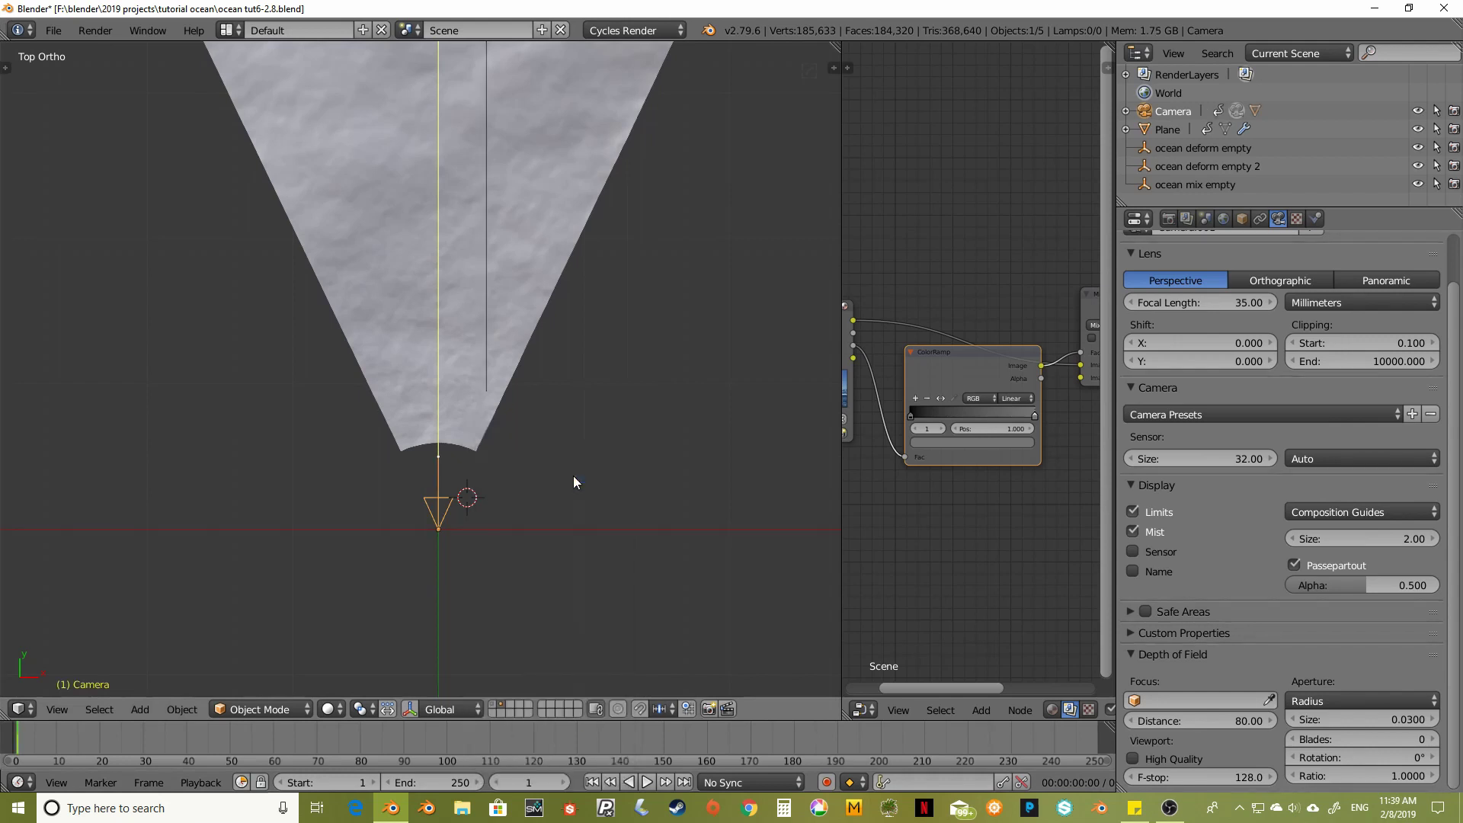
Go to frame 250 and pull the viewport back so the camera is in view
double_click(522, 782)
text(250)
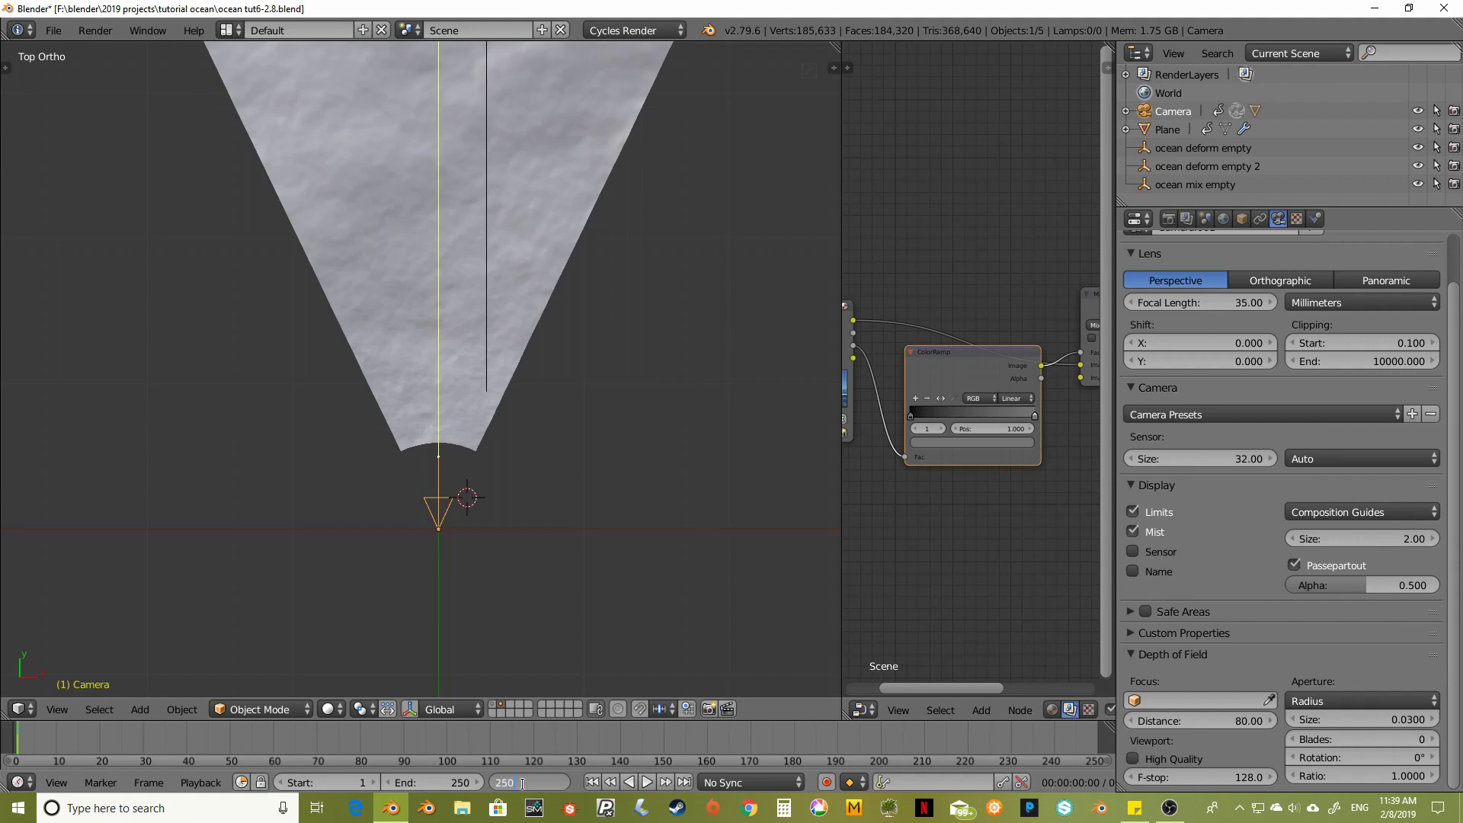
key(Return)
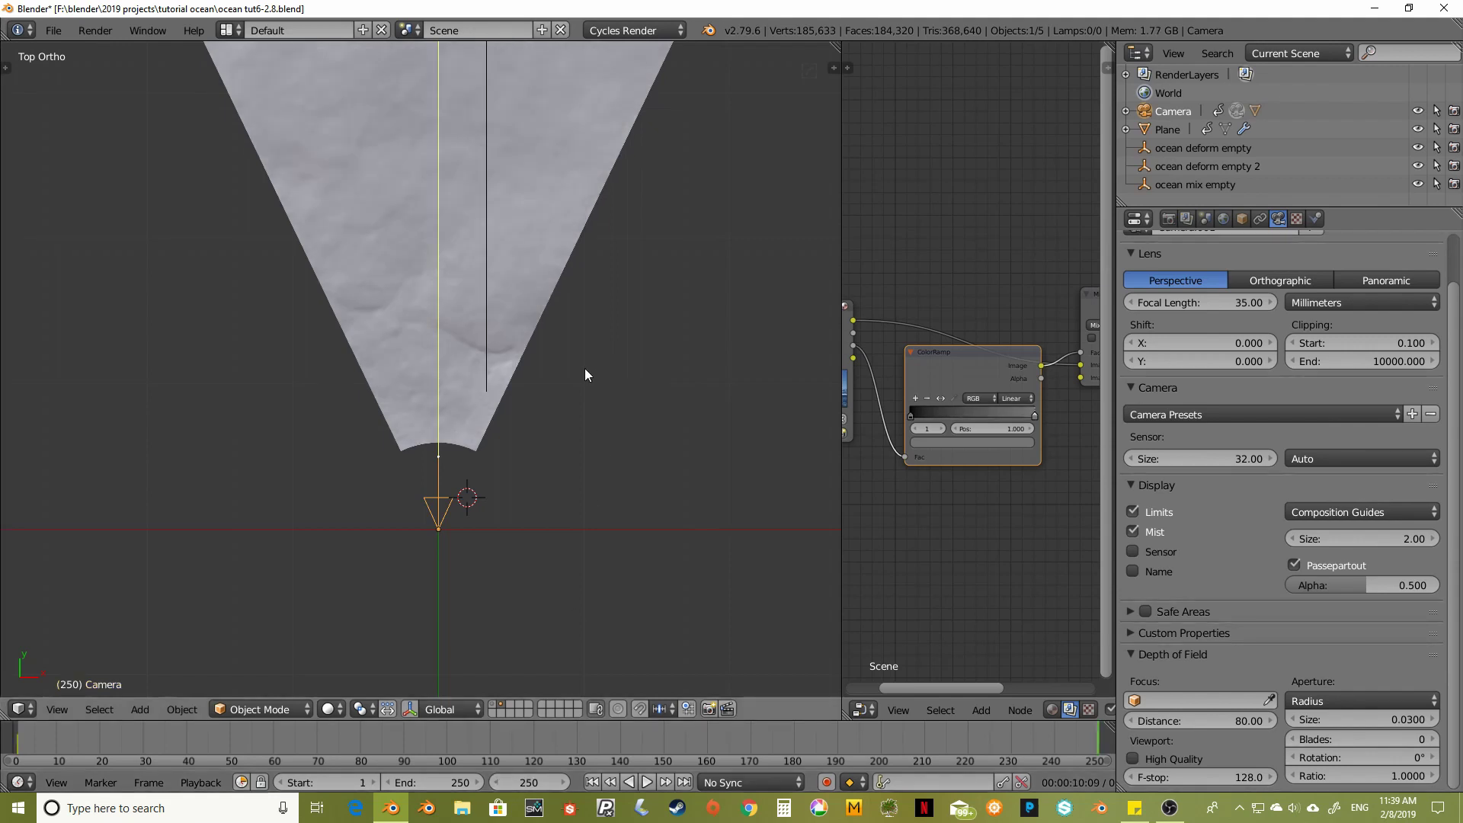
shift+middle_drag(584, 374, 568, 413)
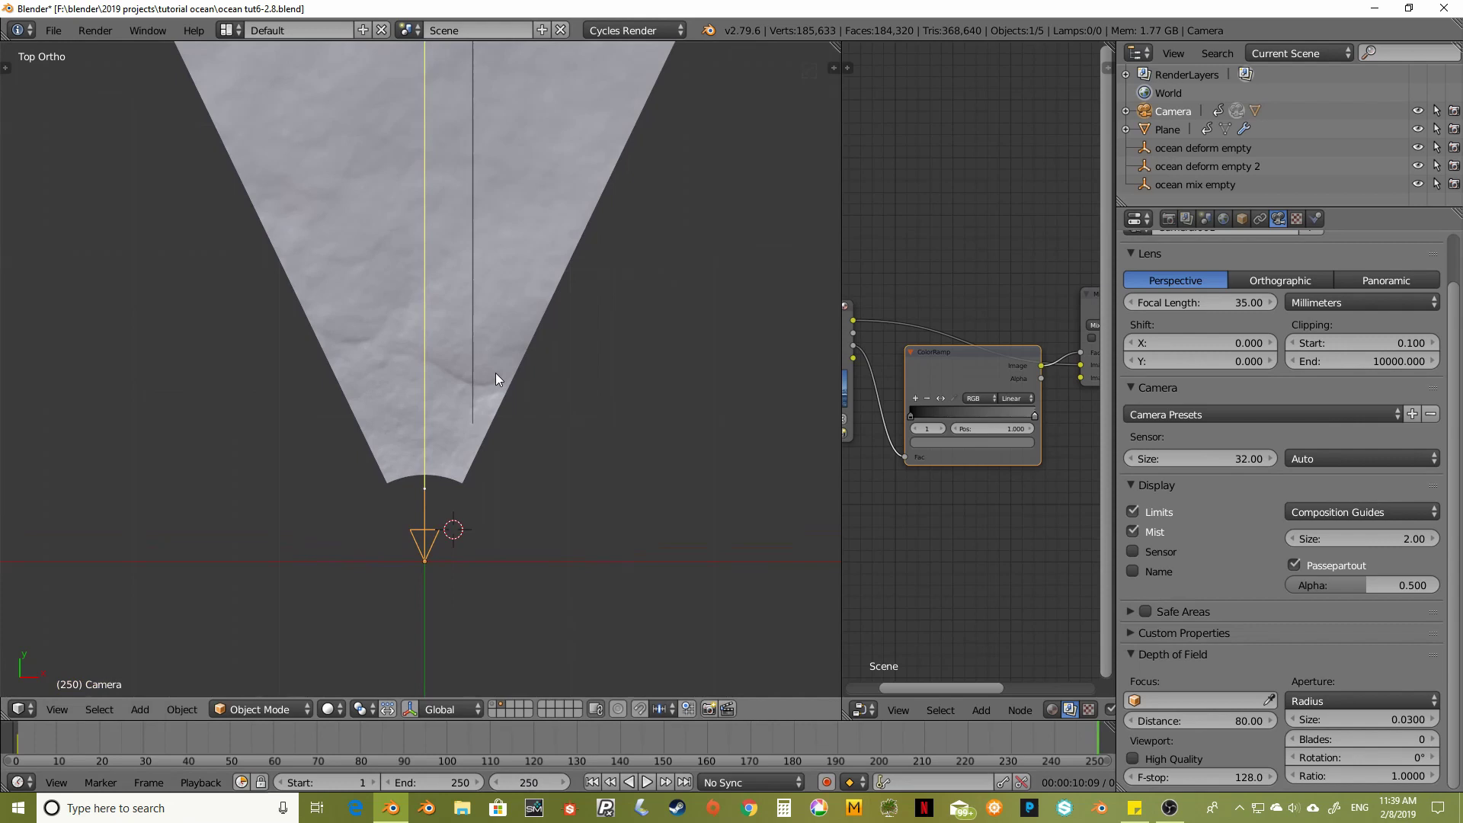
mouse_move(495, 372)
middle_down()
mouse_move(533, 303)
mouse_move(478, 382)
middle_up()
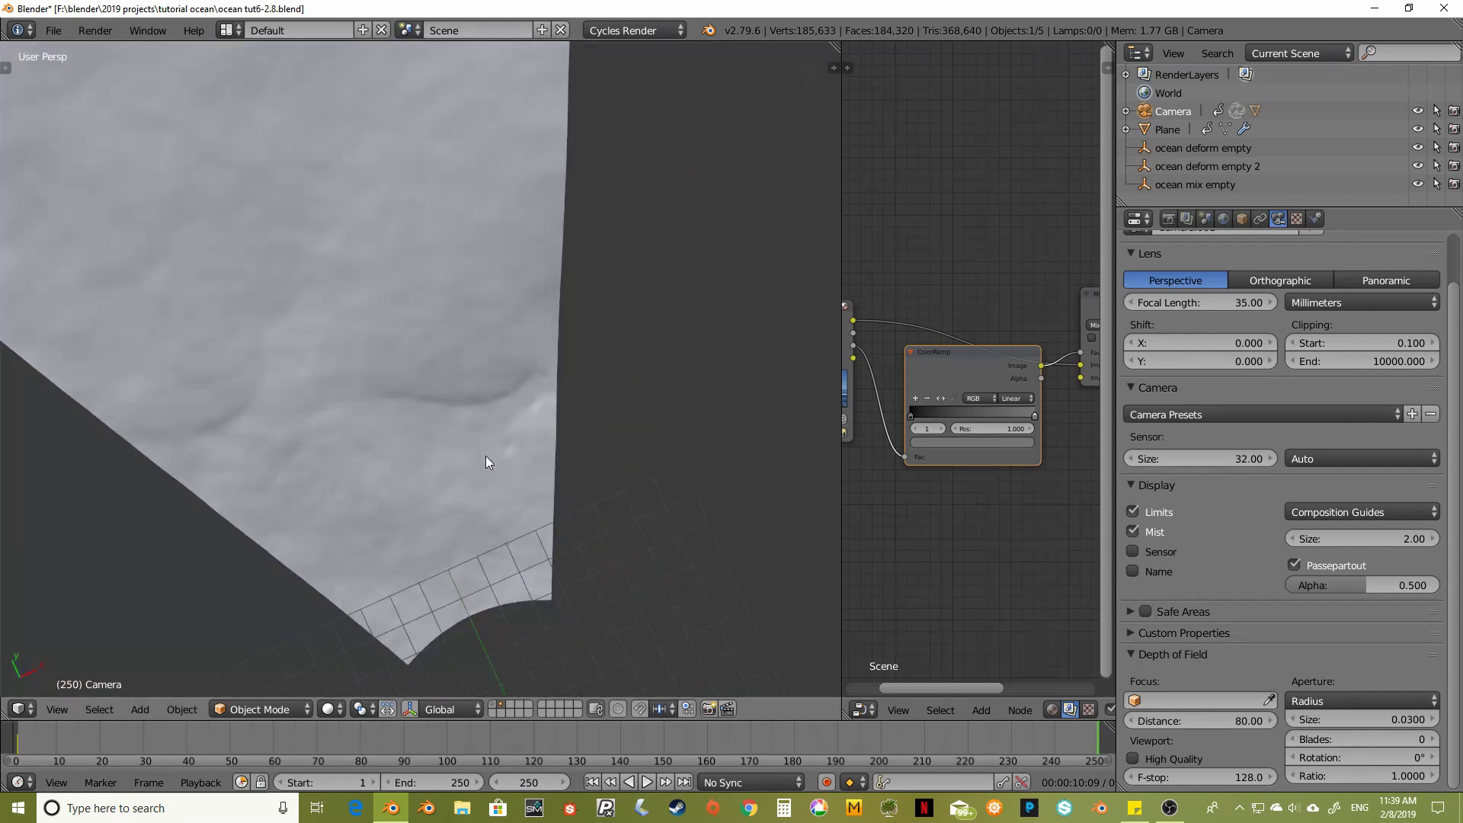
middle_drag(486, 455, 463, 451)
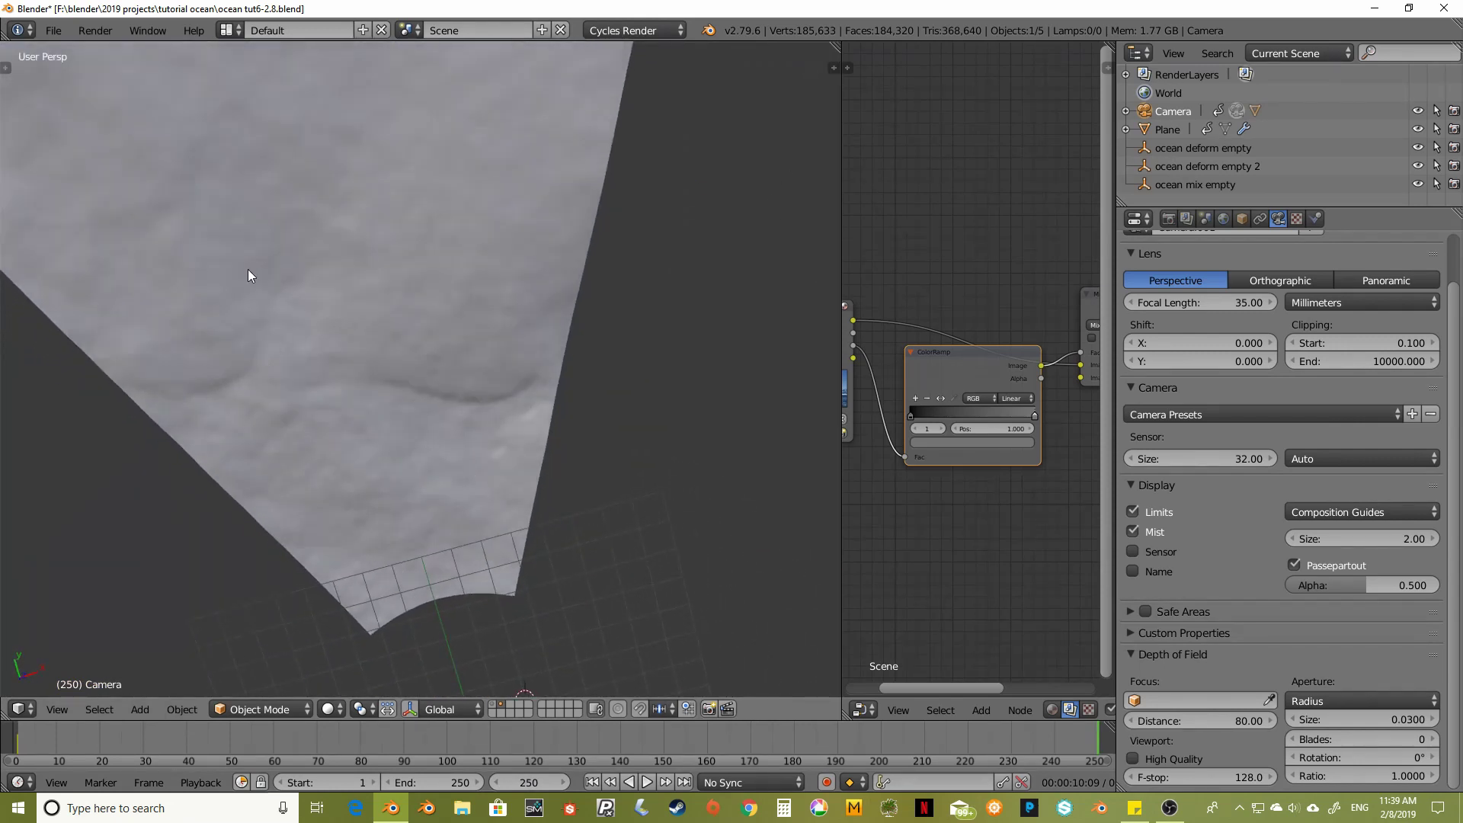
middle_drag(249, 268, 318, 424)
Rotate the camera 45° in Top view, keyframe its rotation, and return to frame 1
key(KP_7)
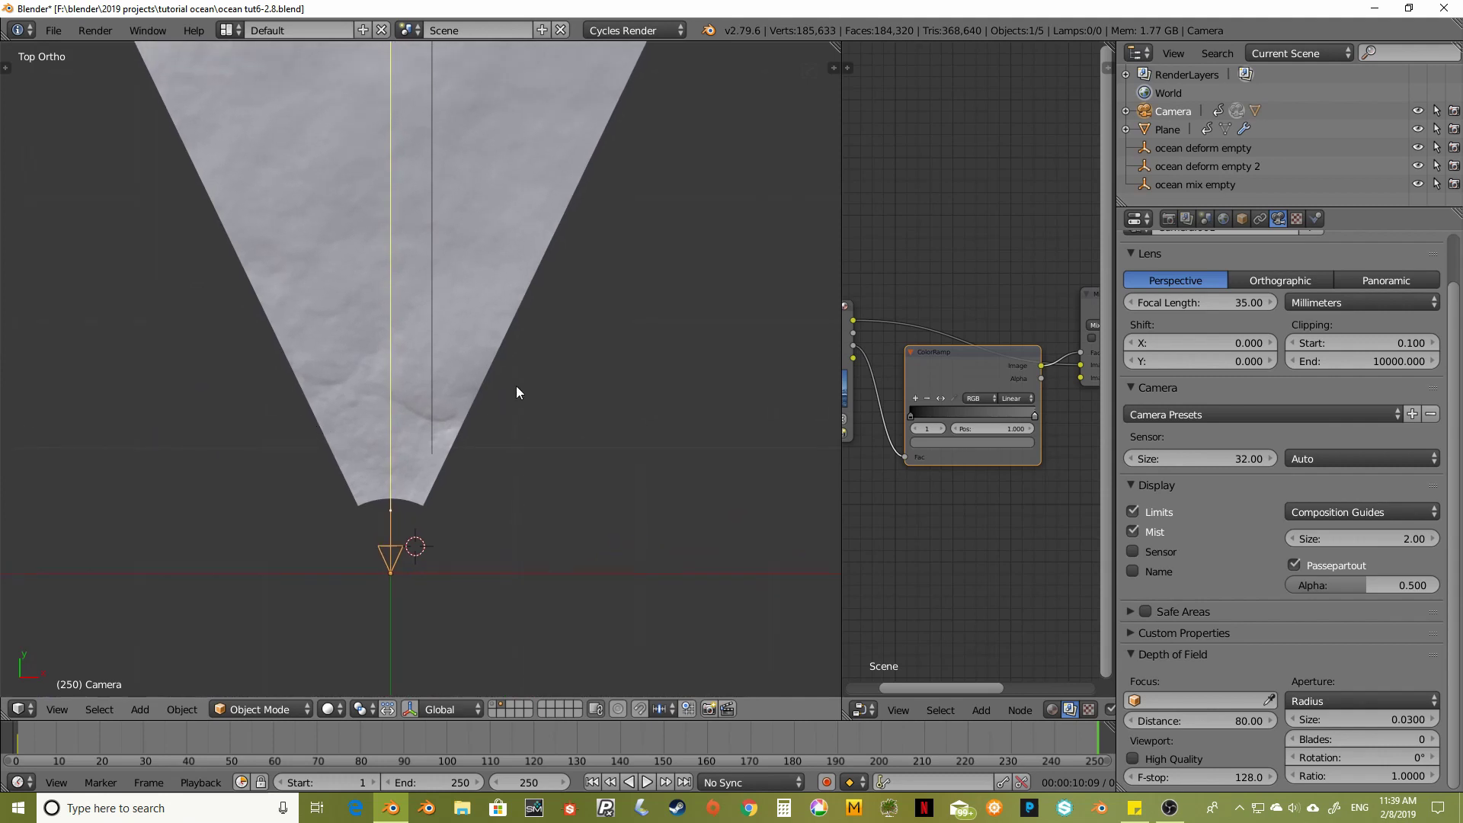
text(r45)
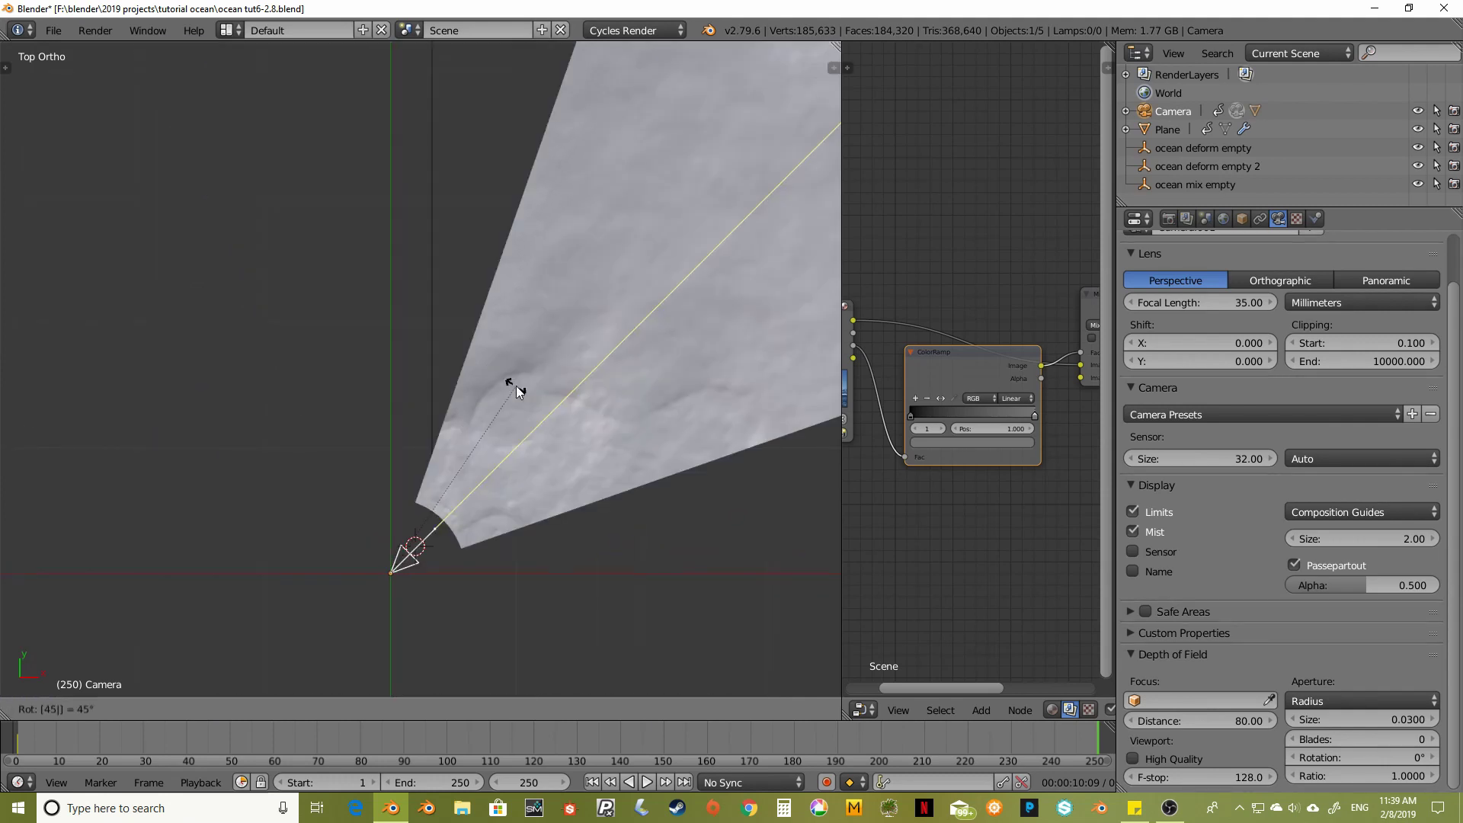
key(Return)
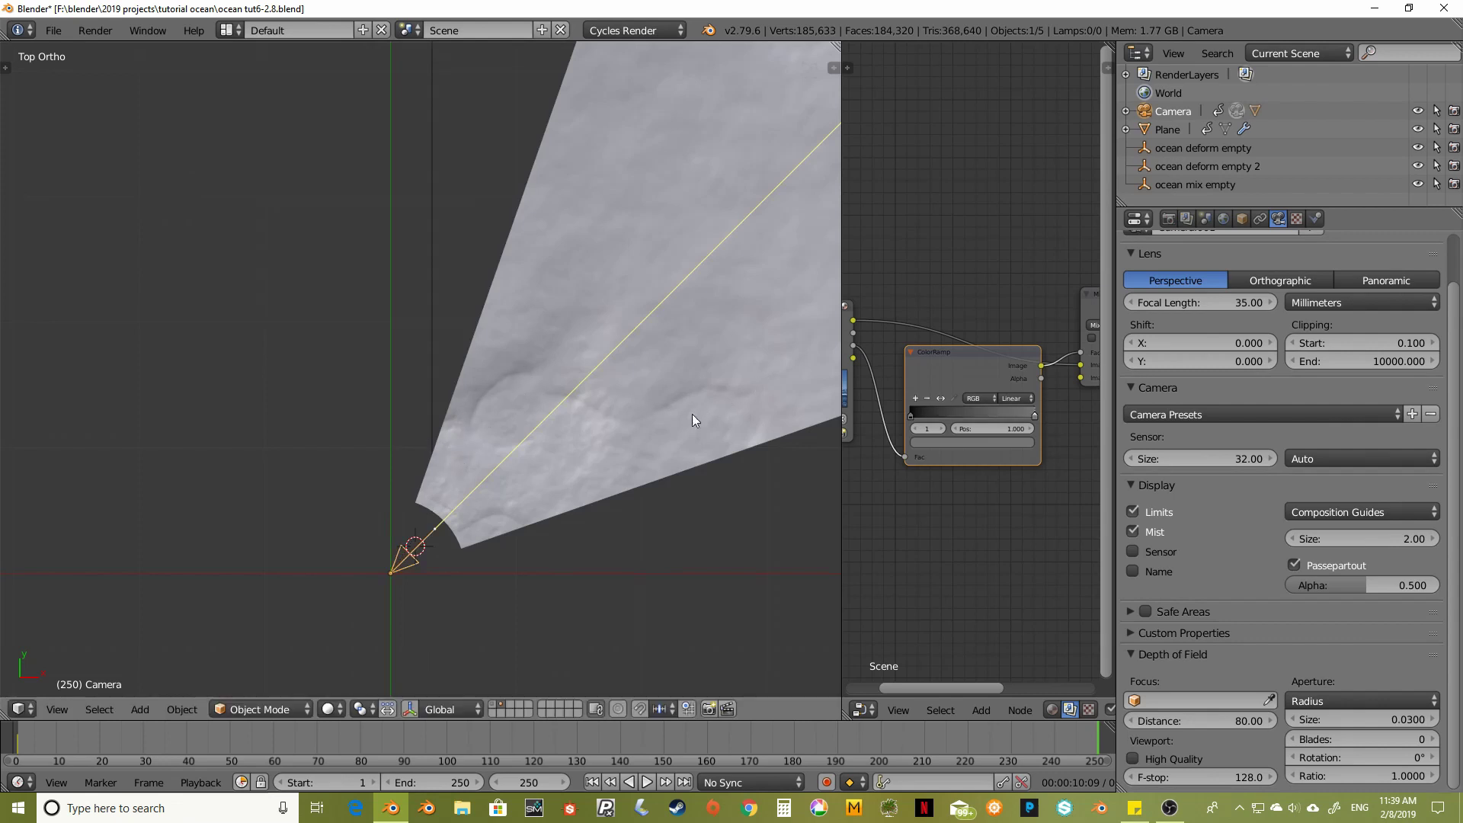
shift+middle_drag(499, 464, 447, 459)
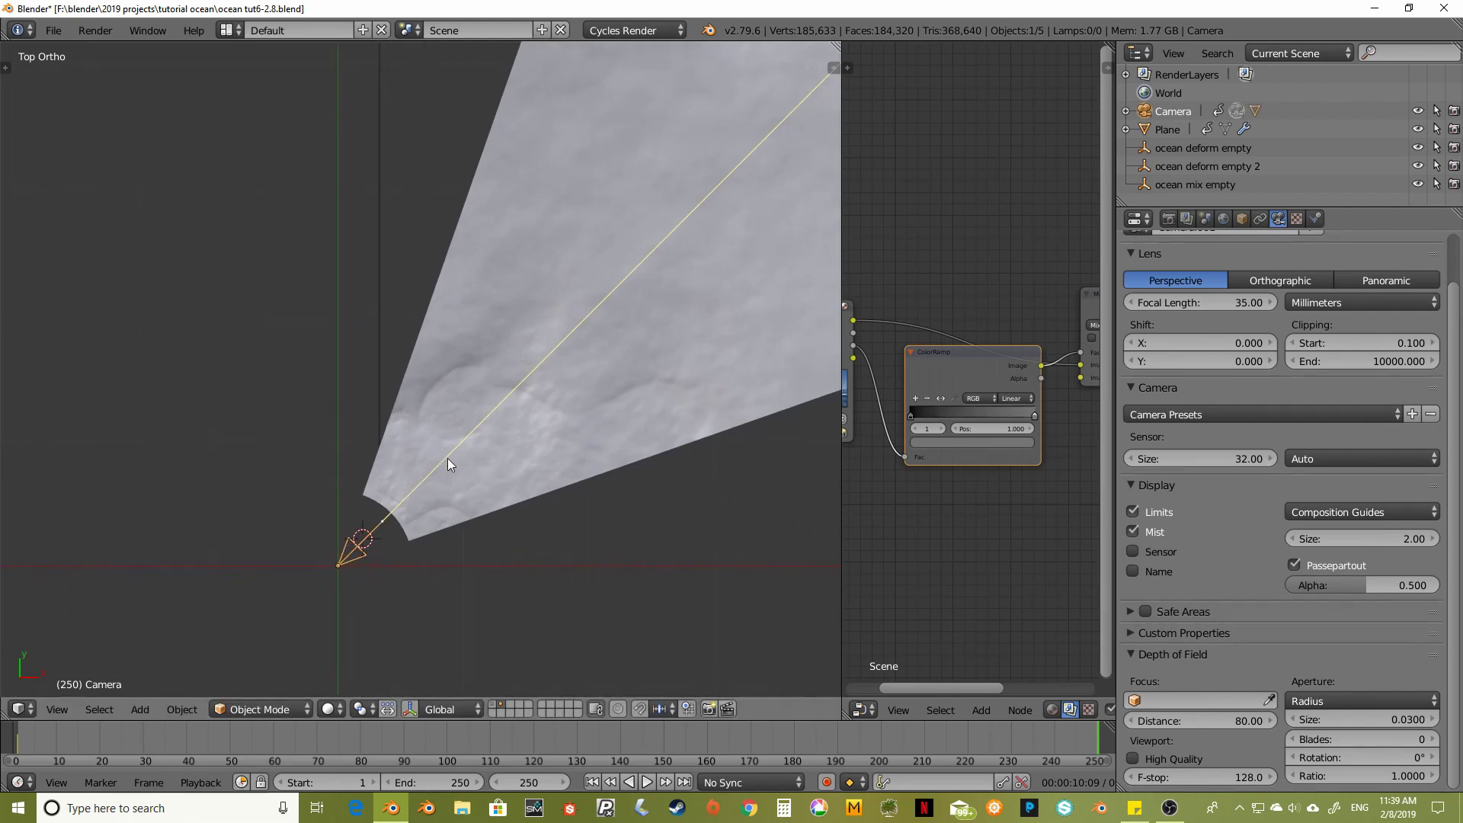
key(i)
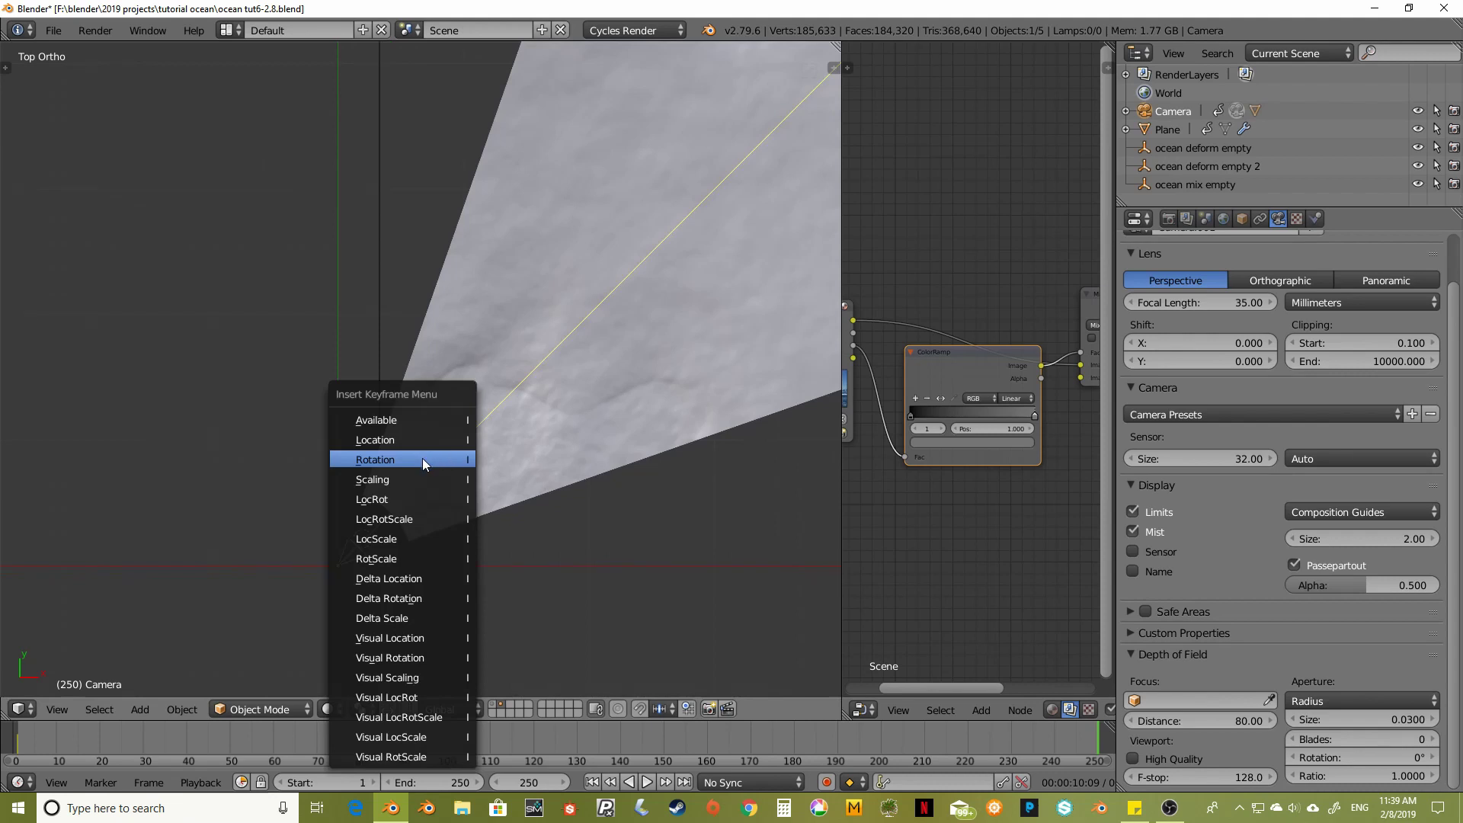
click(423, 459)
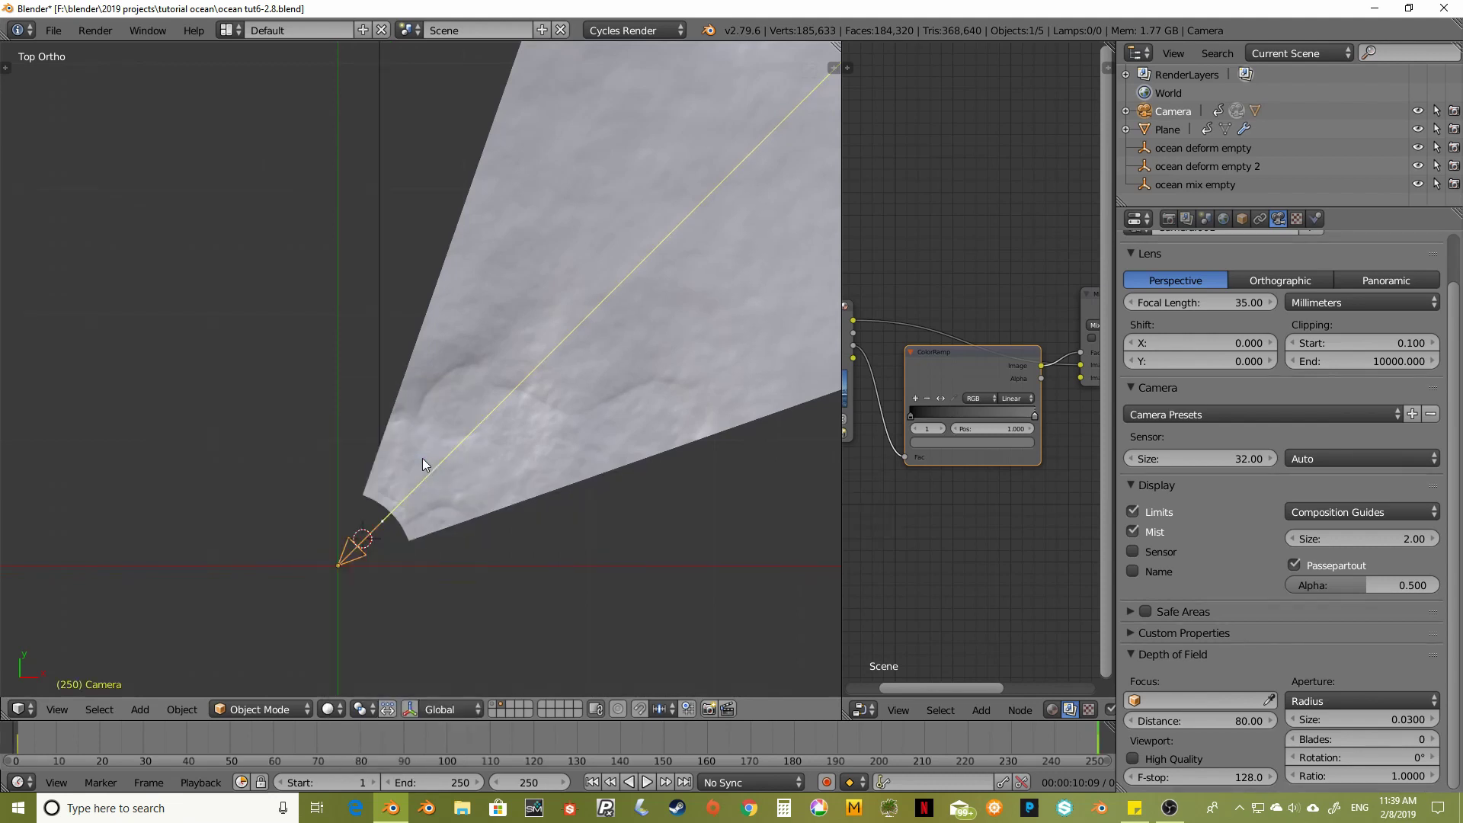
click(591, 783)
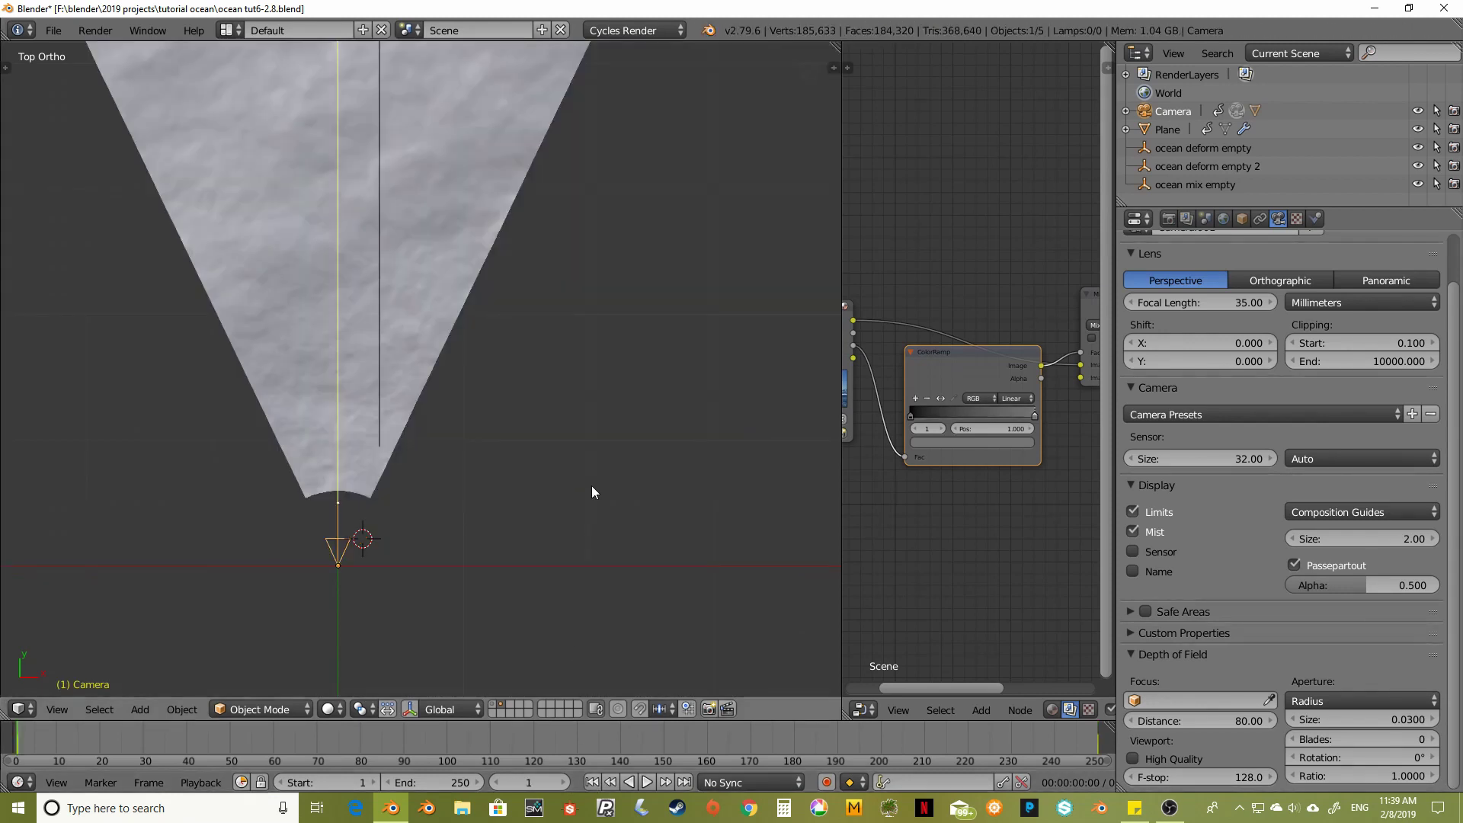
Save the file, reopen ocean tut6-2.8.blend in Blender 2.80, and view through the camera
key(ctrl+s)
click(607, 358)
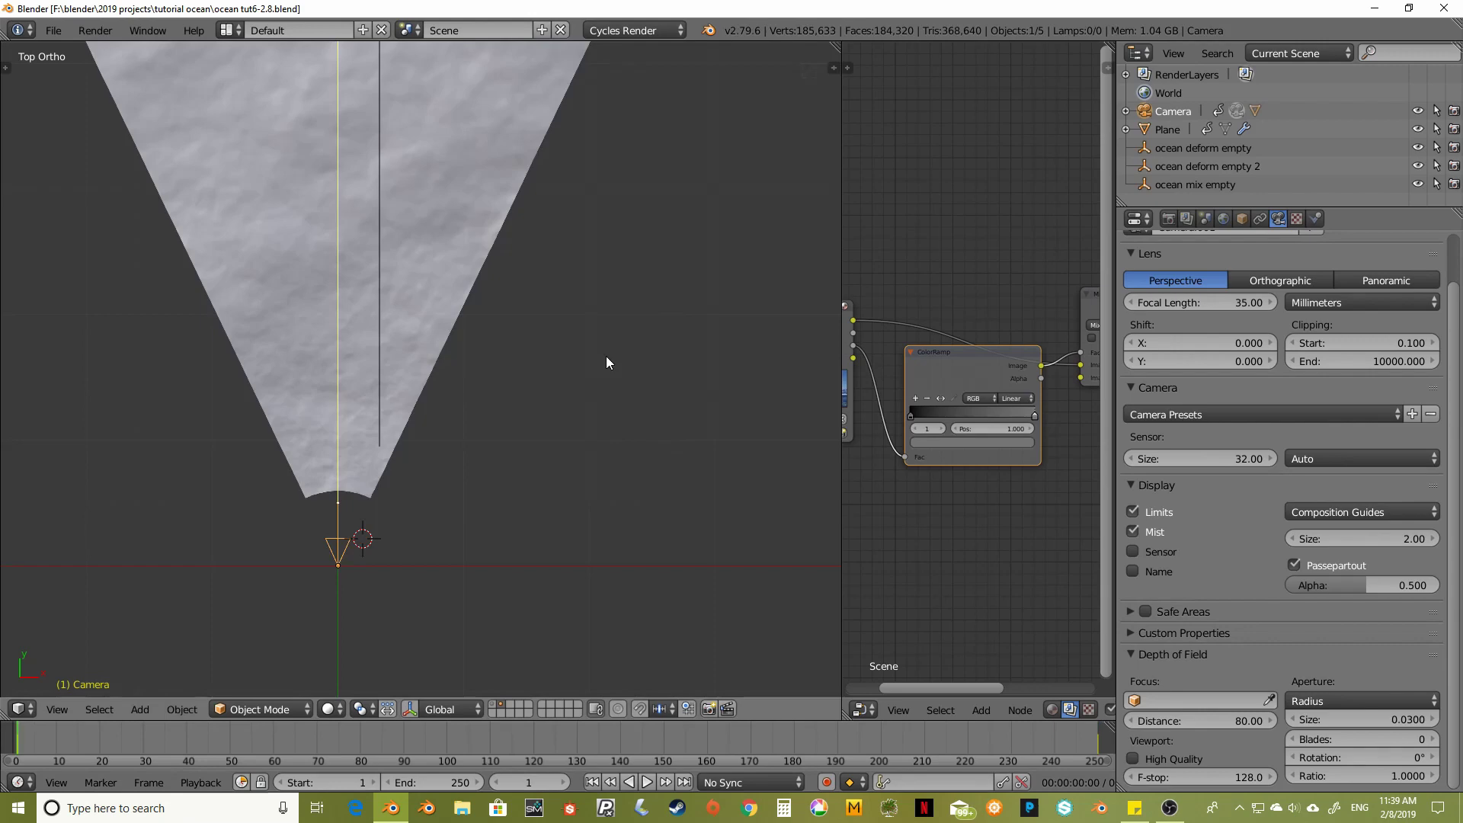
click(1101, 810)
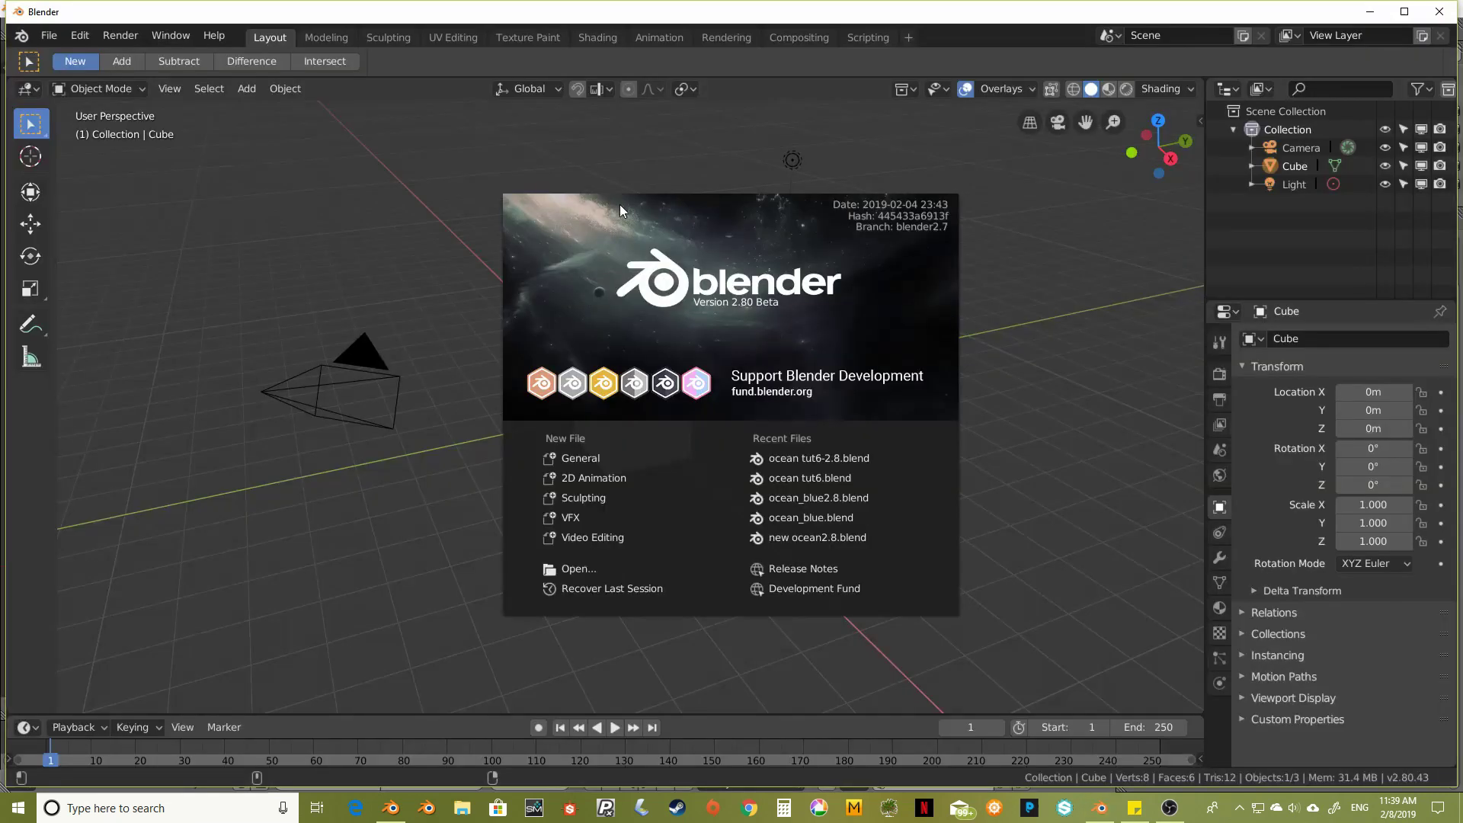
click(810, 462)
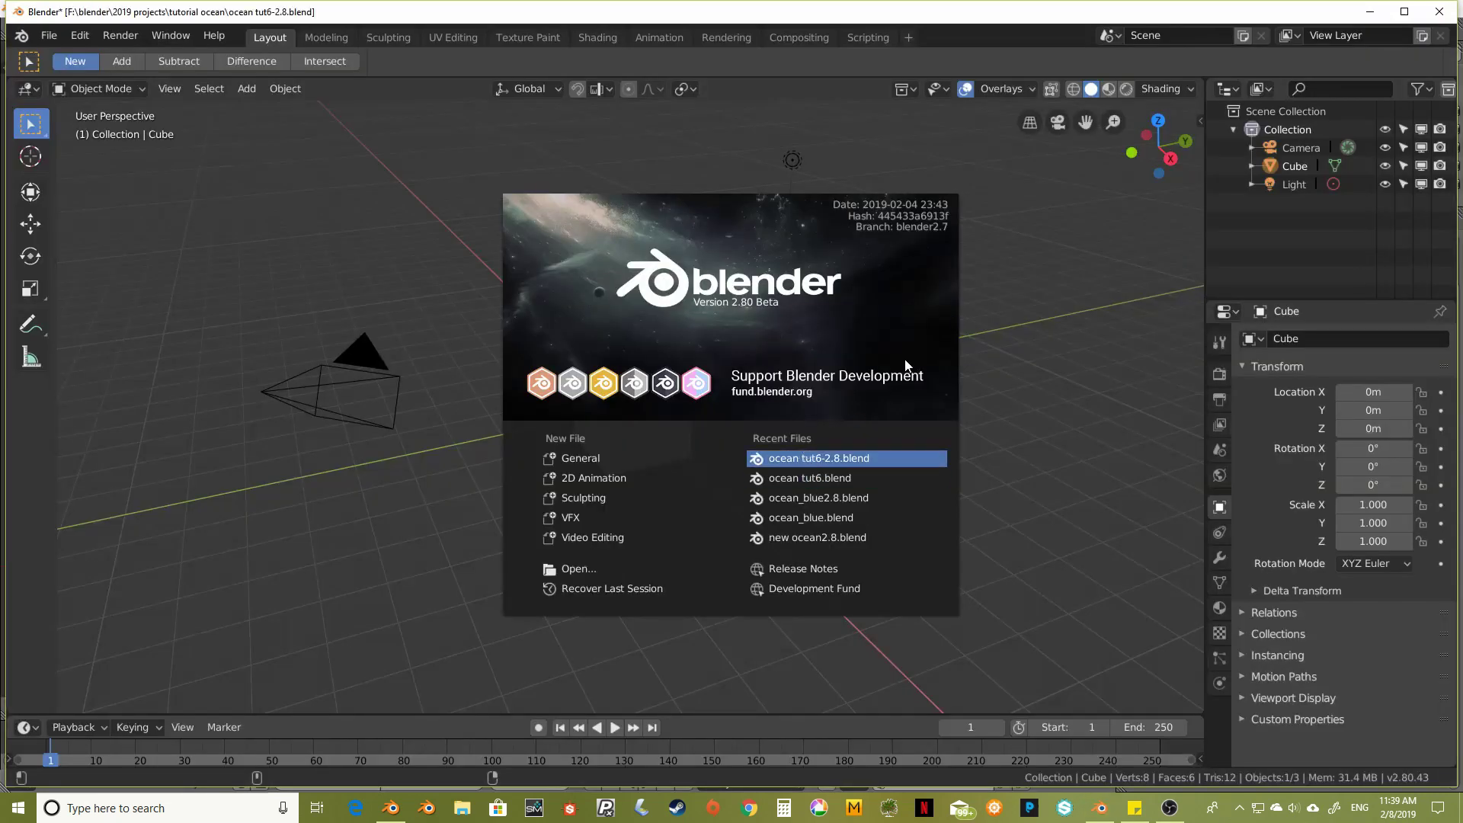
key(KP_0)
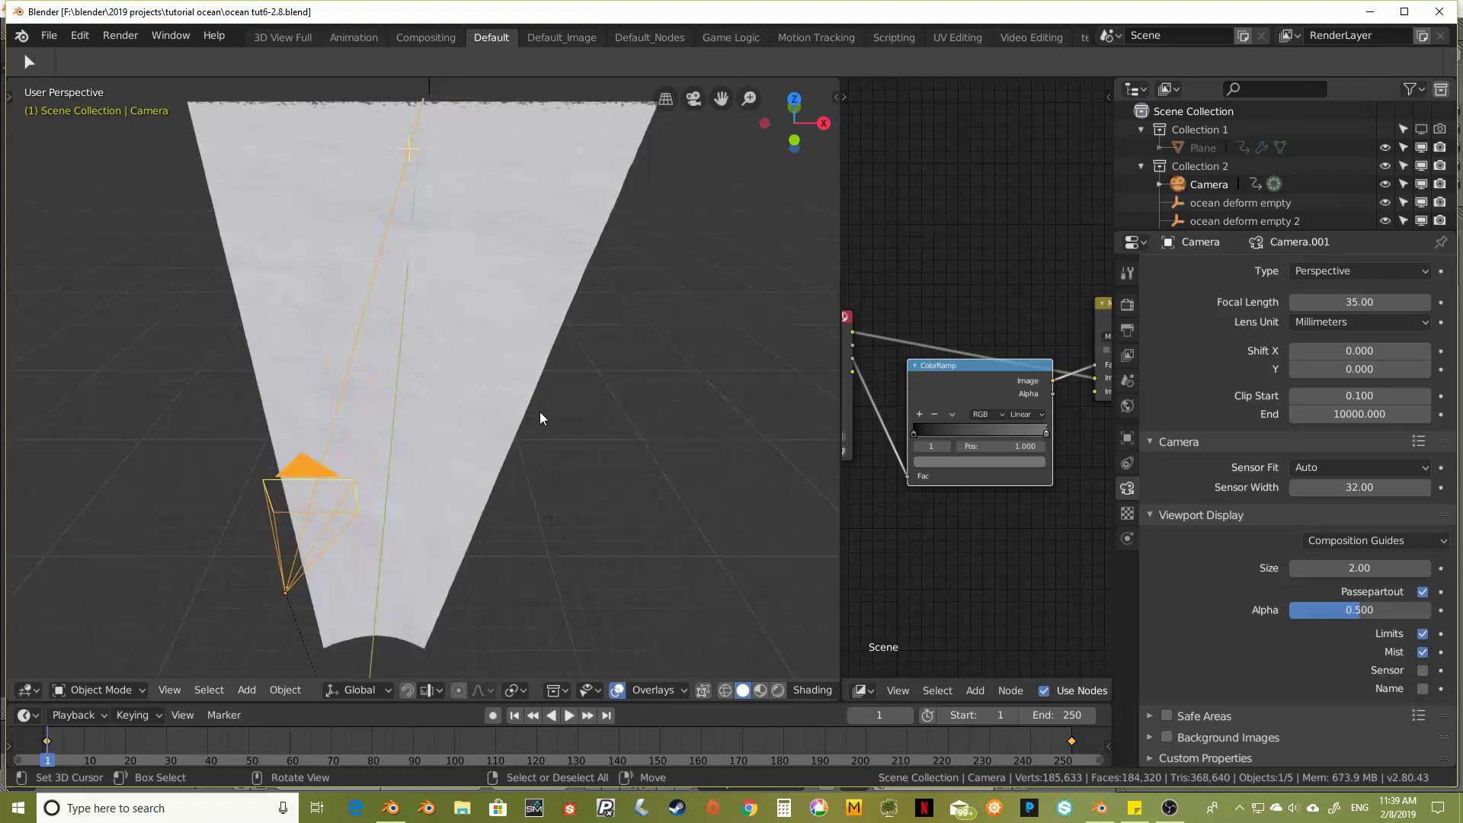
shift+middle_drag(540, 406, 638, 382)
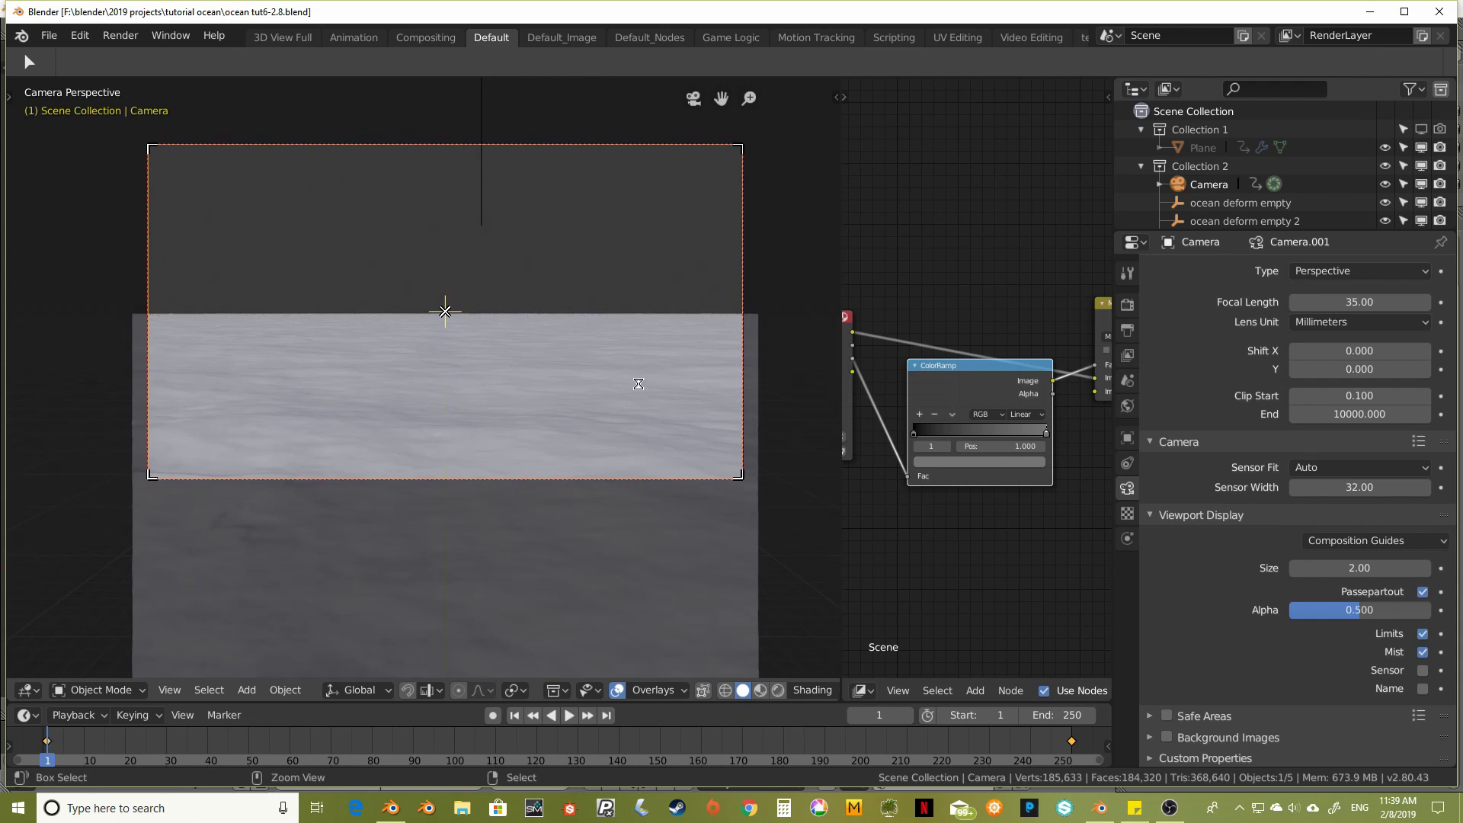
Render the current frame with F12 and zoom in and out on the Render Result
key(F12)
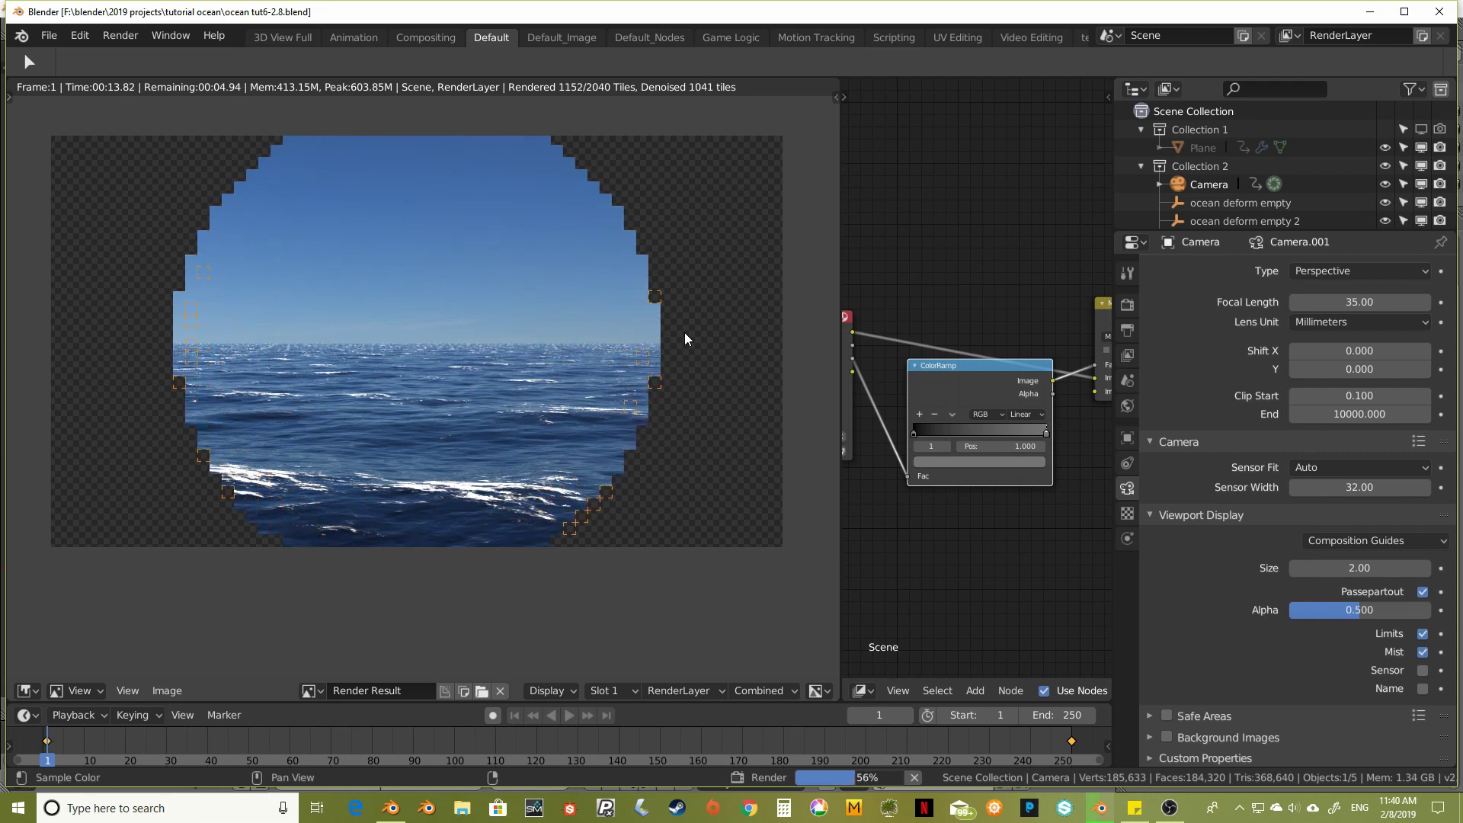
scroll(283, 384, up, 2)
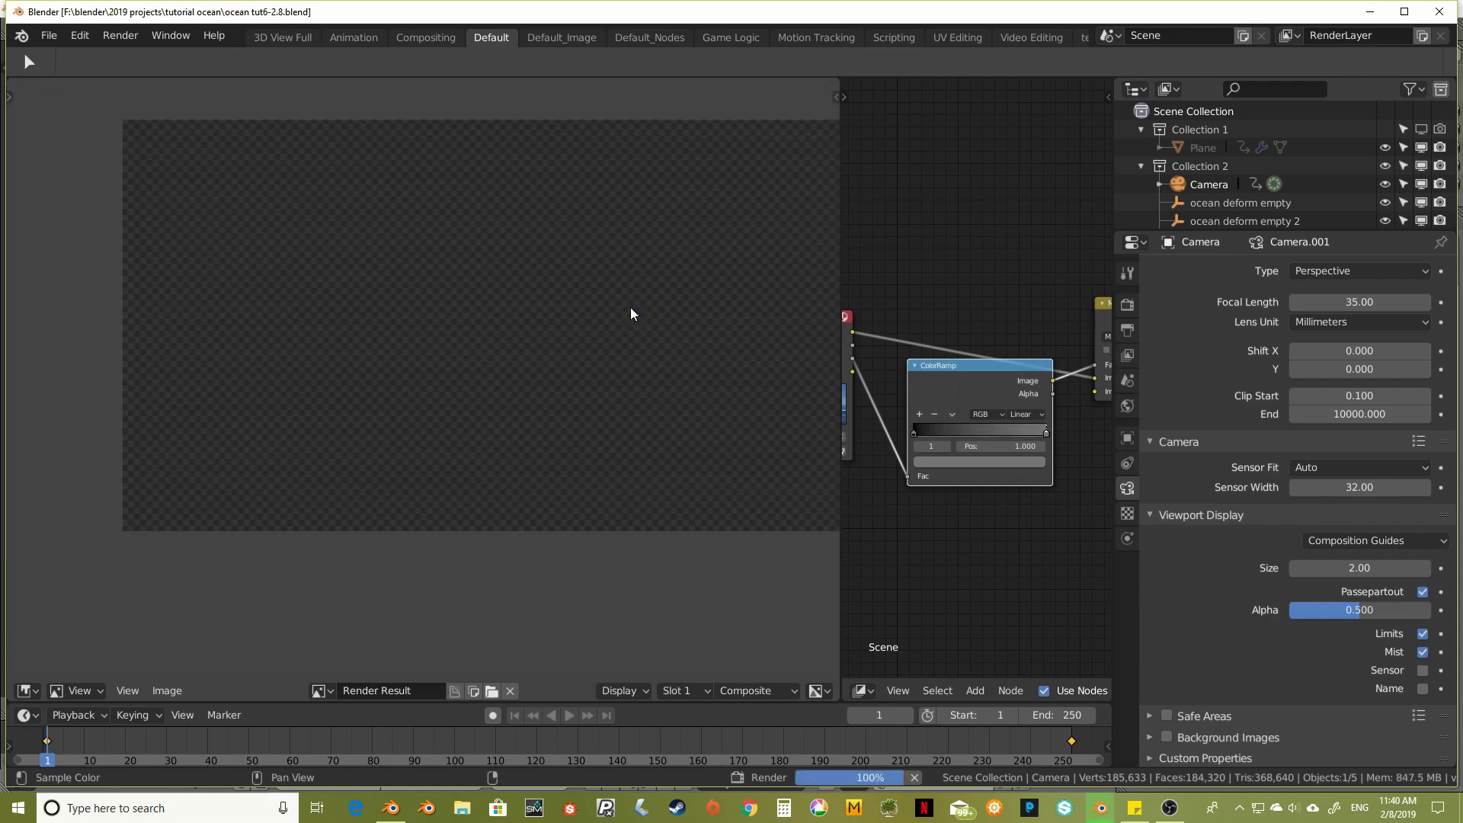
scroll(506, 327, down, 1)
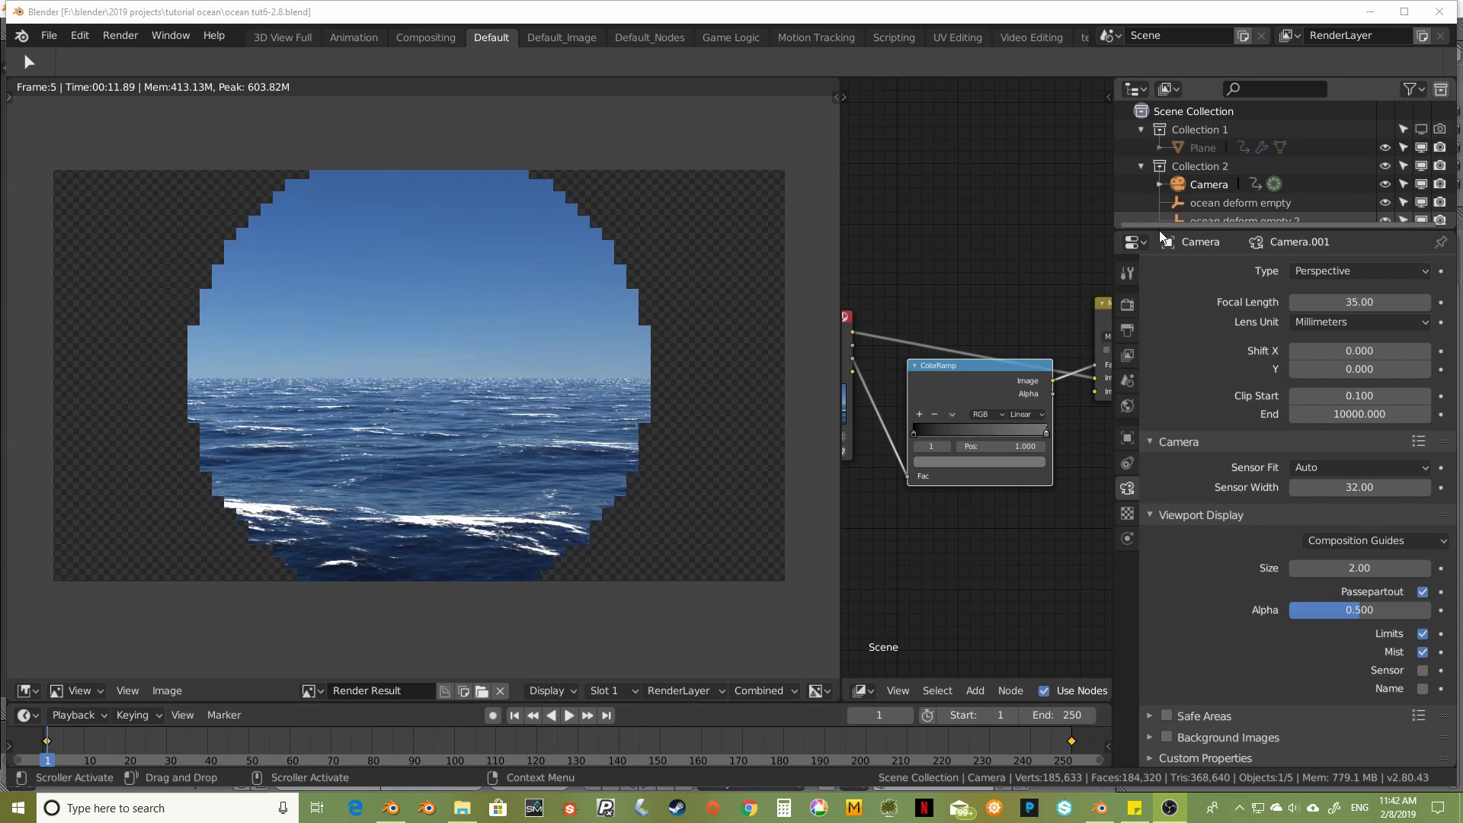
Set the render output path to //frames\ in the Output properties
click(1128, 332)
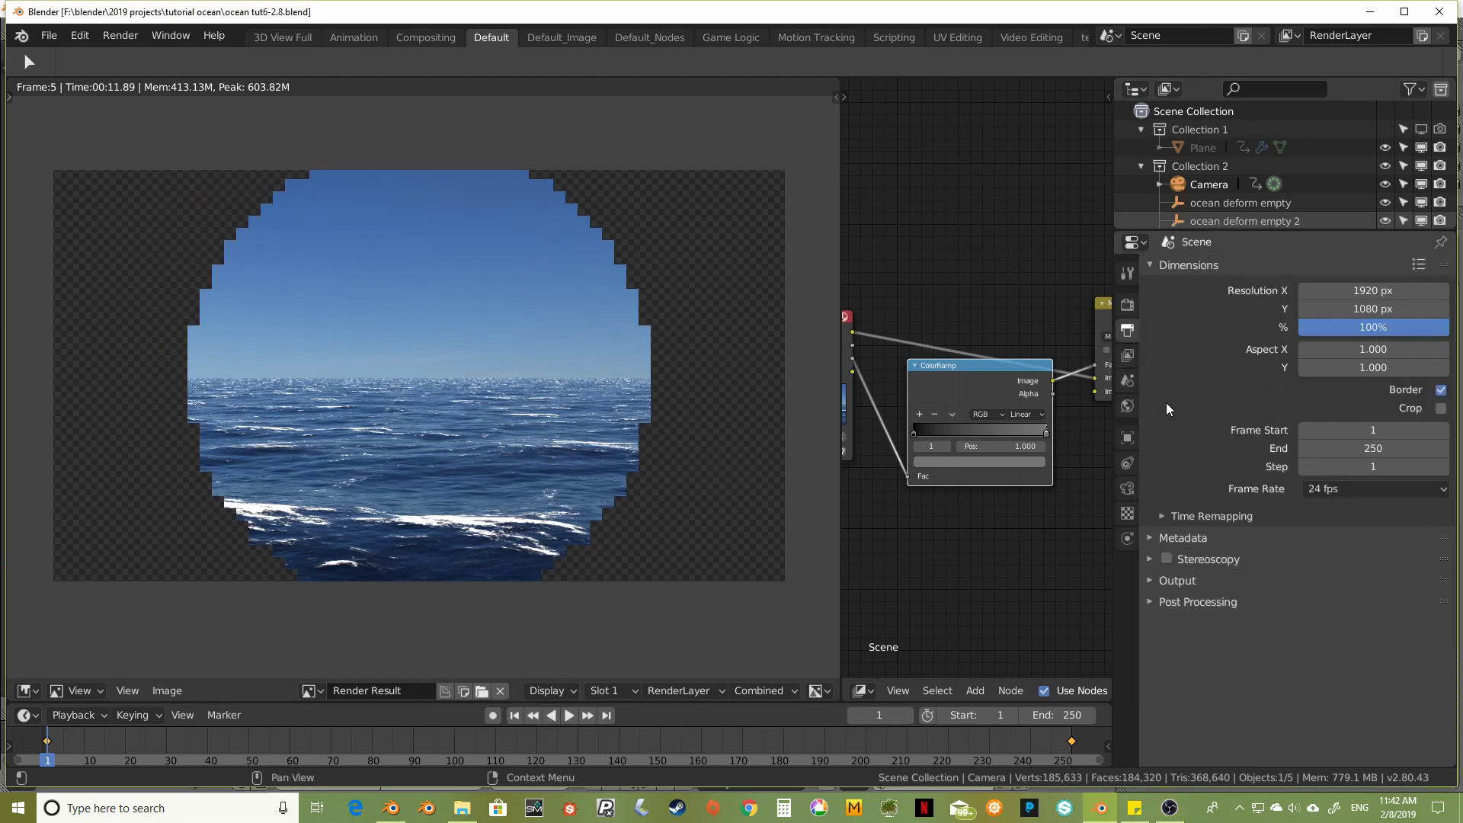
click(1152, 582)
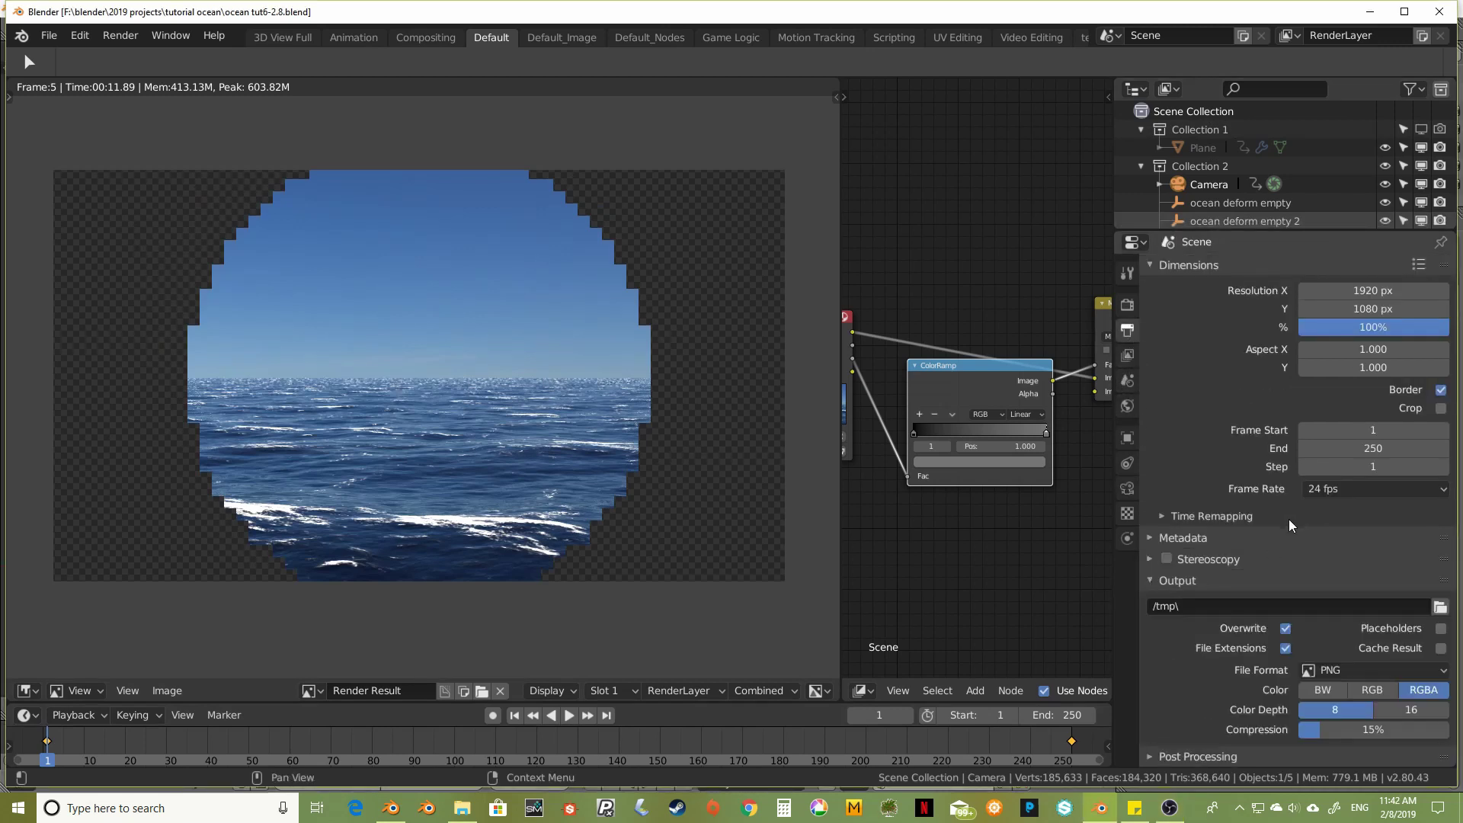
click(1161, 606)
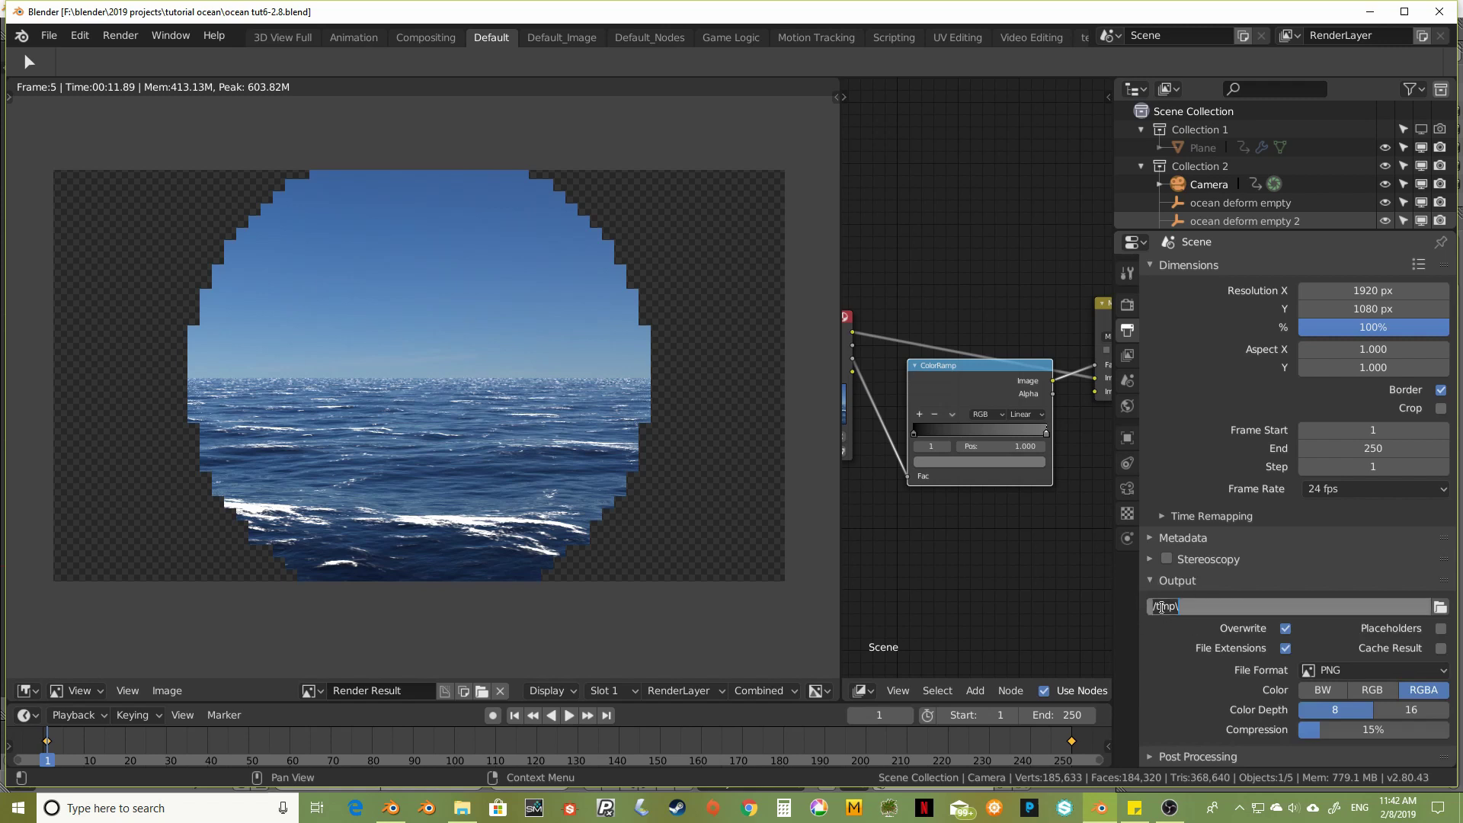
text(/frames)
key(Return)
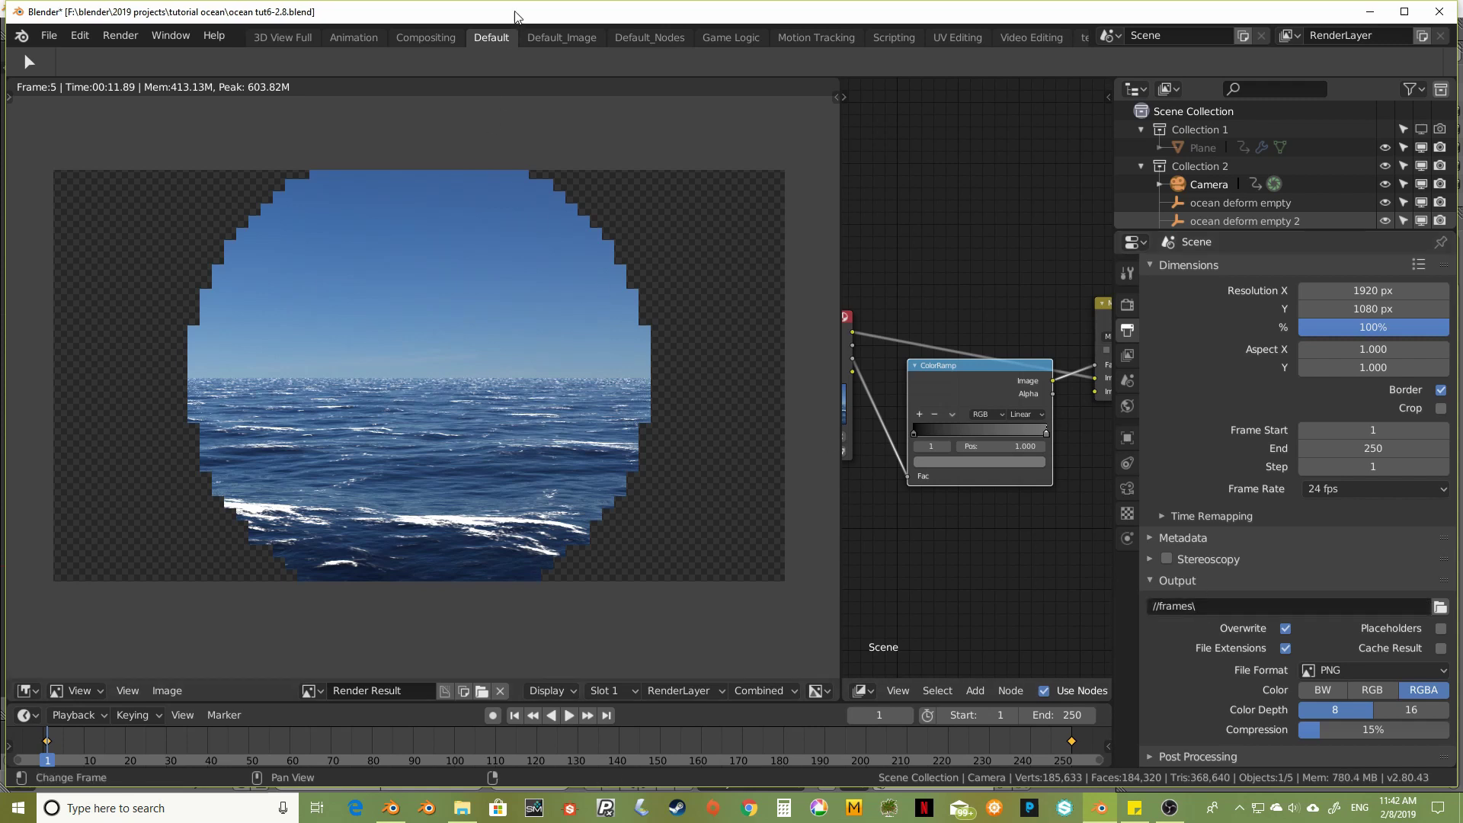
drag(603, 21, 603, 2)
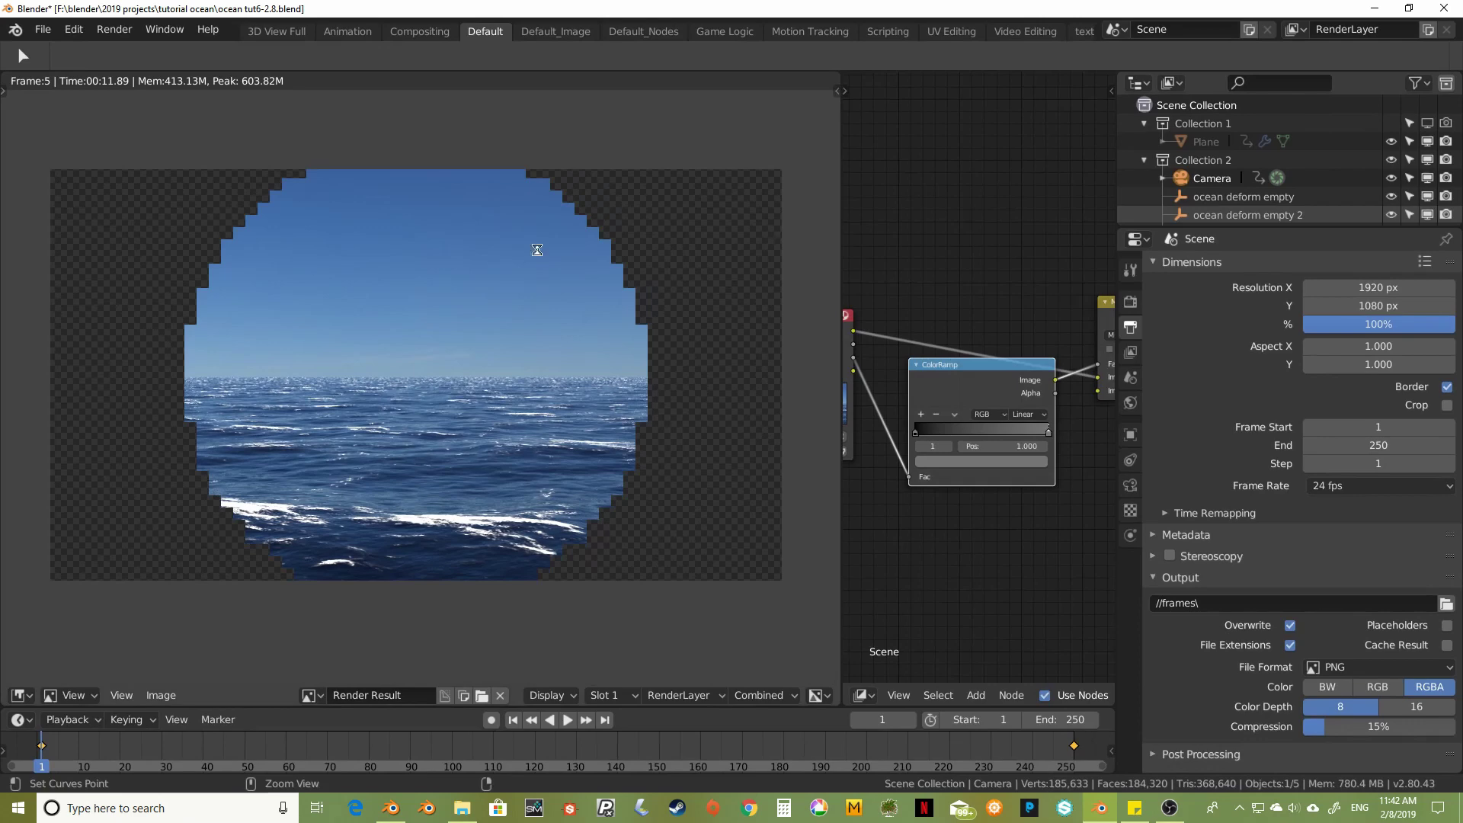
Start rendering the full animation into the frames folder with Ctrl+F12
key(ctrl+F12)
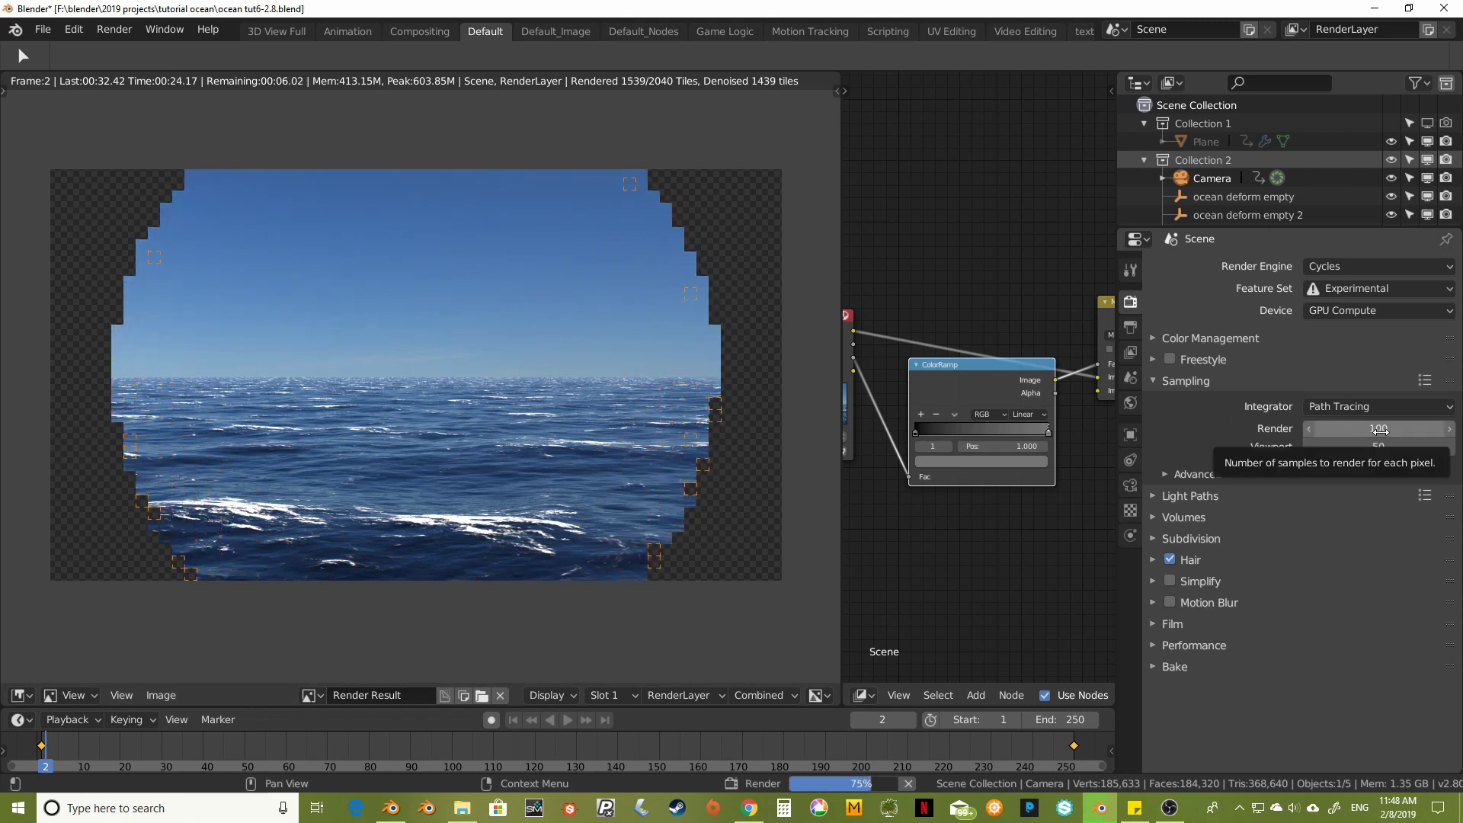
While rendering, check the Sampling panel (100 samples) and the View Layer's Denoising options
click(1154, 379)
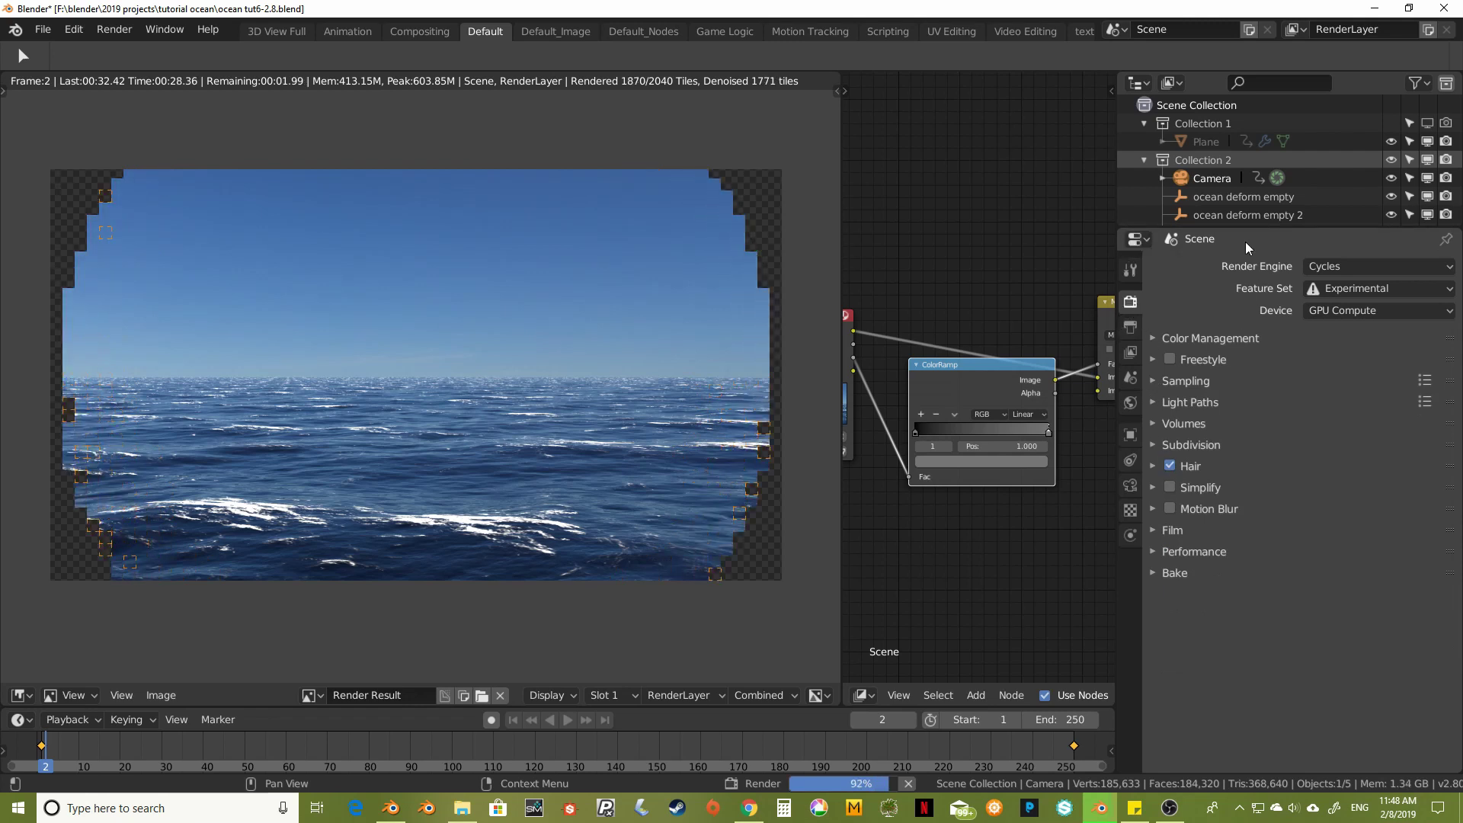
click(1152, 381)
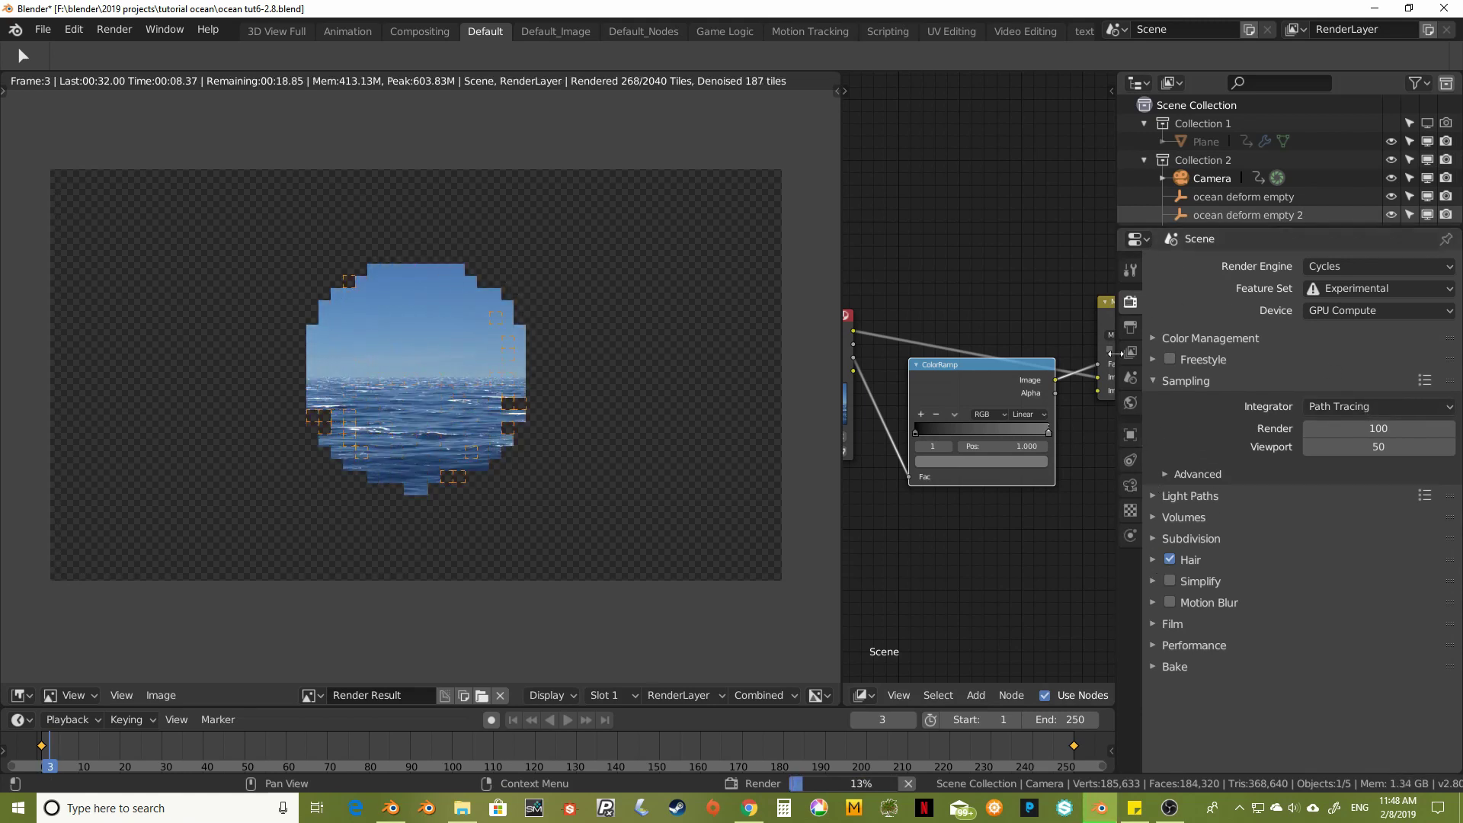
click(1131, 328)
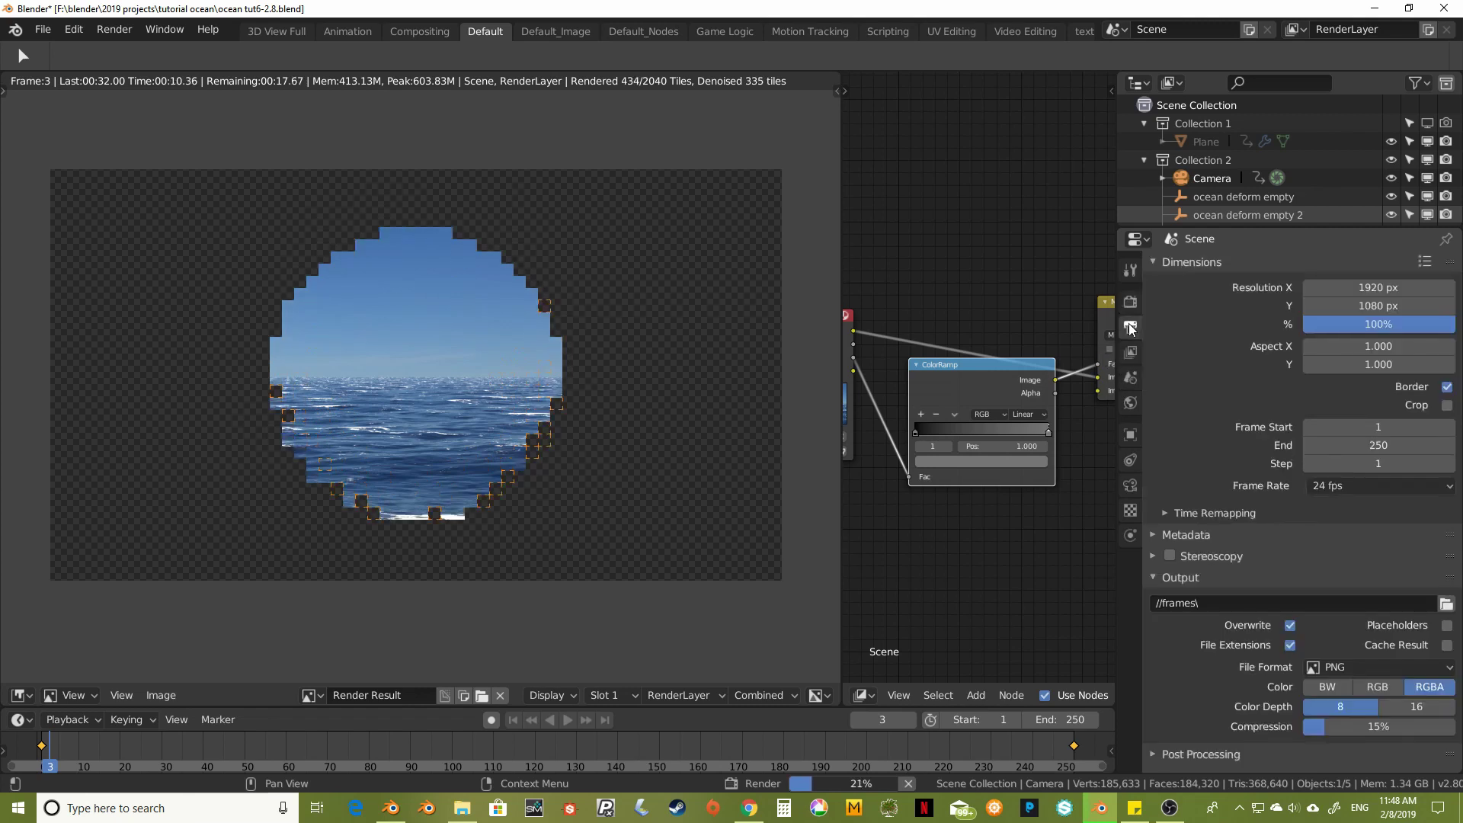
click(1135, 349)
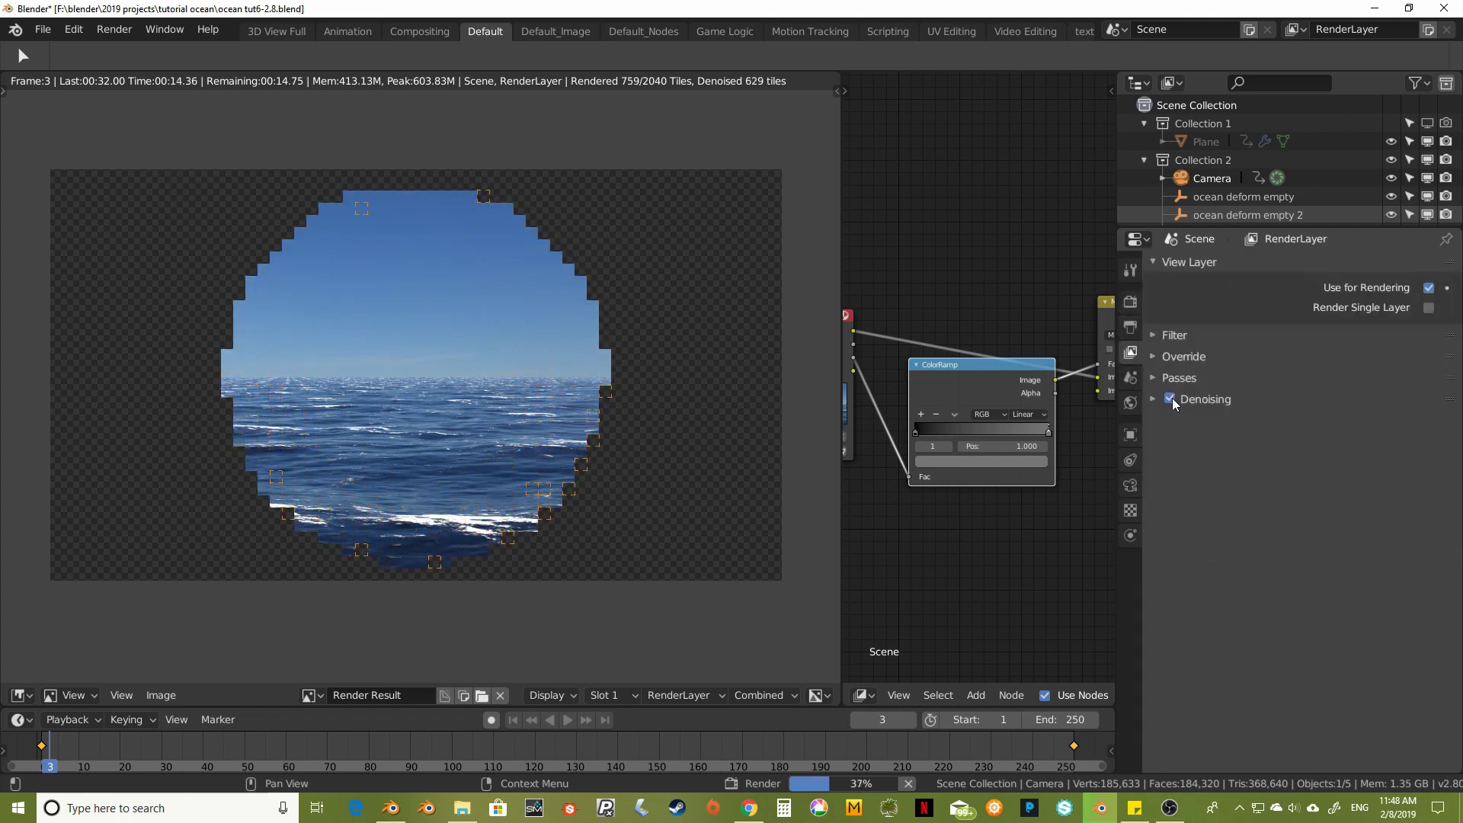
click(1152, 399)
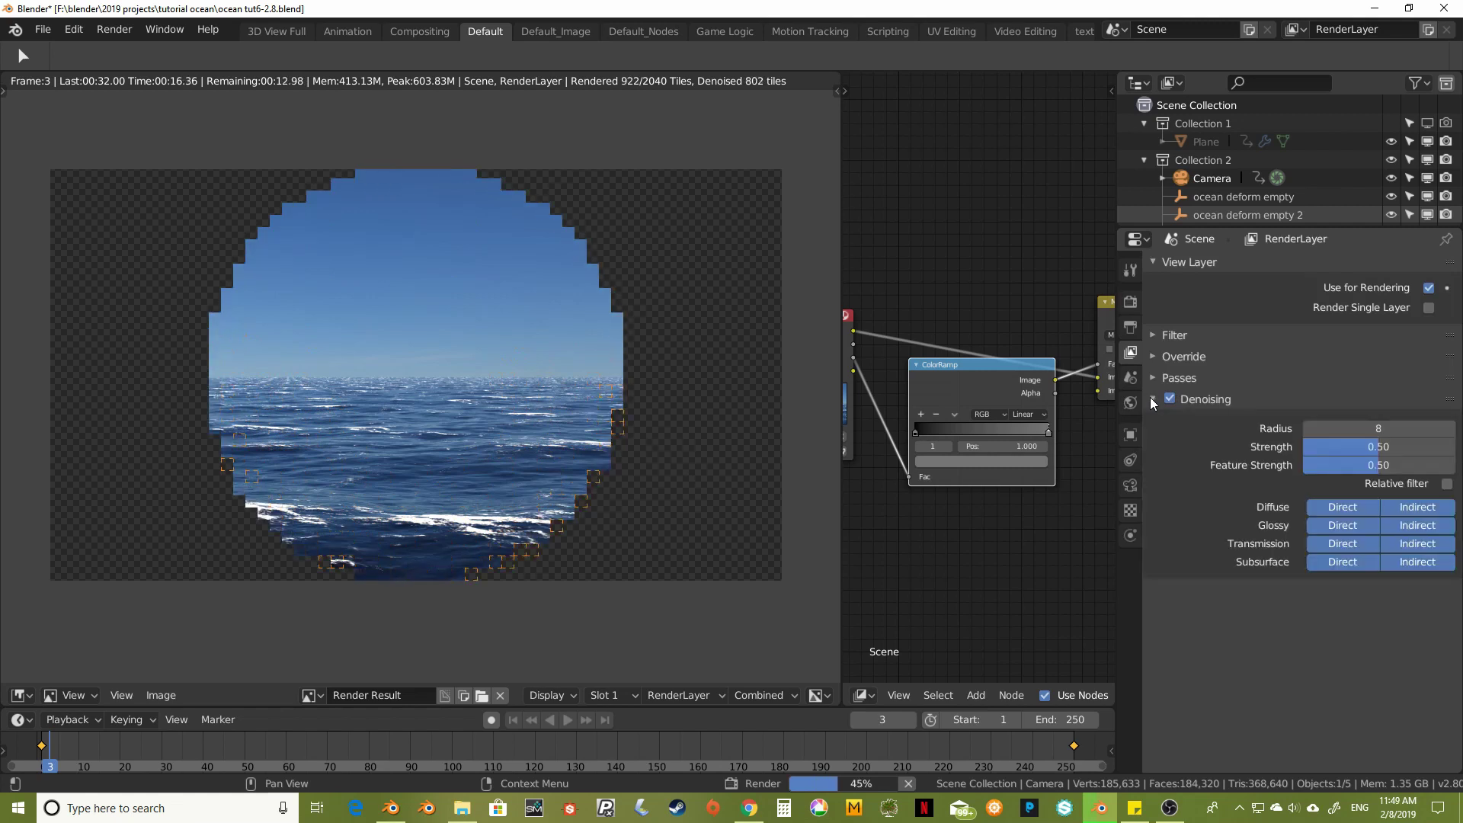
click(1151, 398)
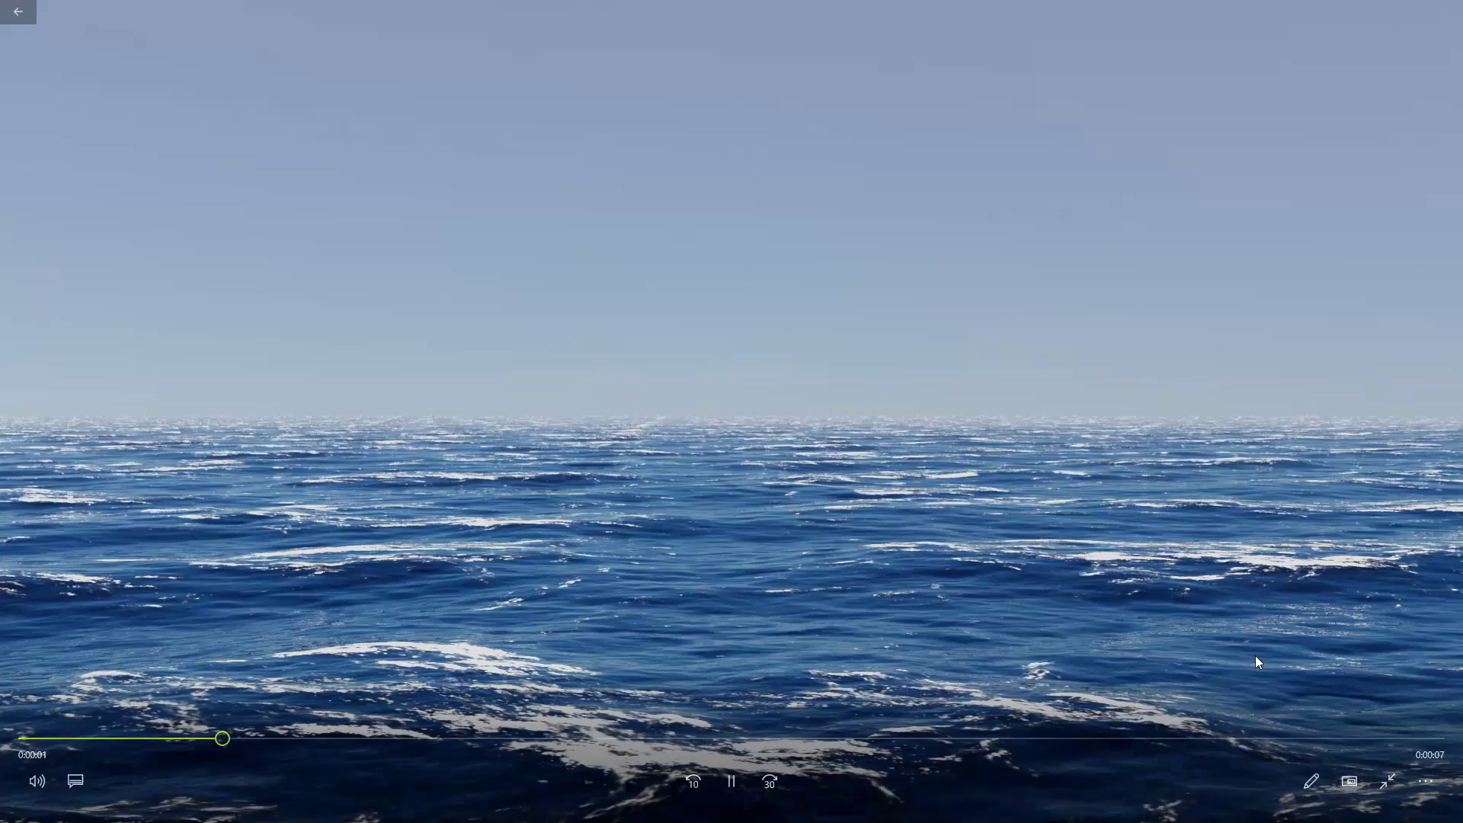
Pause the 0001-0205 ocean video about 3 seconds into playback
click(733, 785)
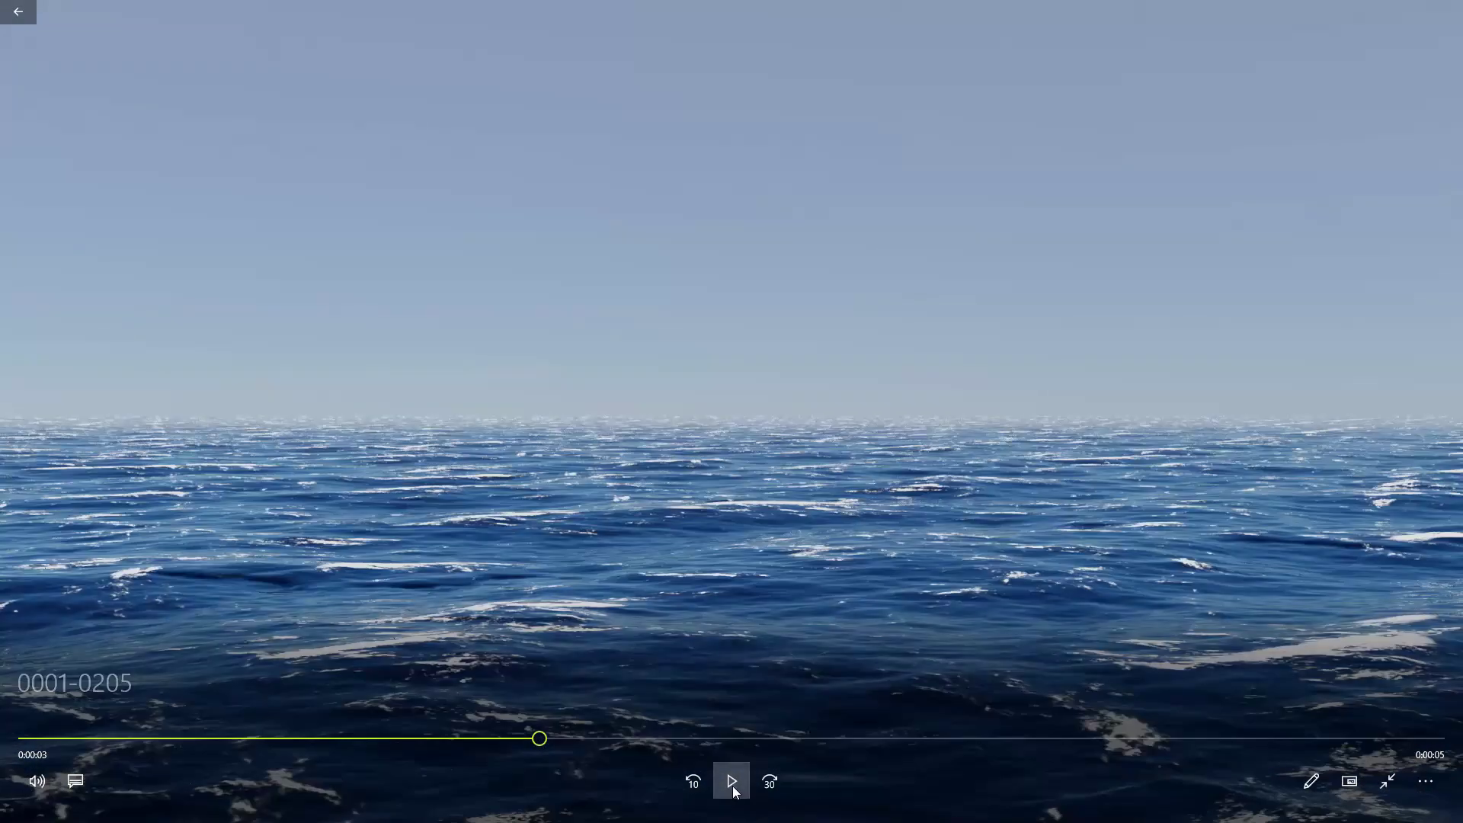